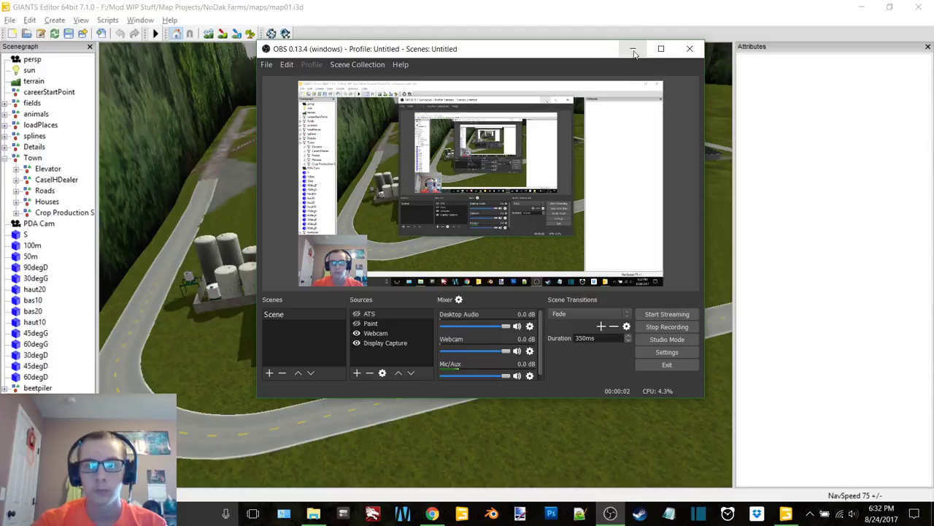
Step: Examine the Crop Production Services building and its surroundings beside the curved road
left_click(633, 49)
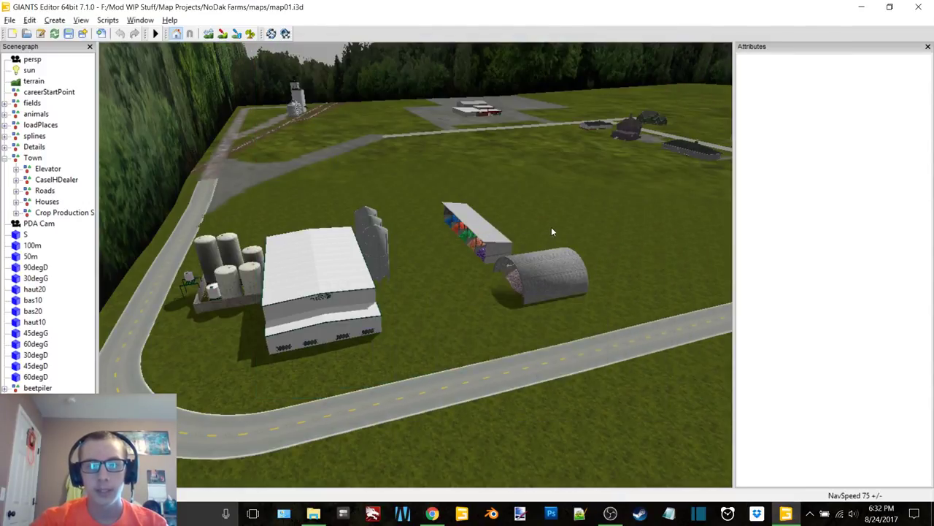
middle_click_drag(552, 229, 490, 263, "alt")
left_click_drag(494, 243, 398, 247, "alt")
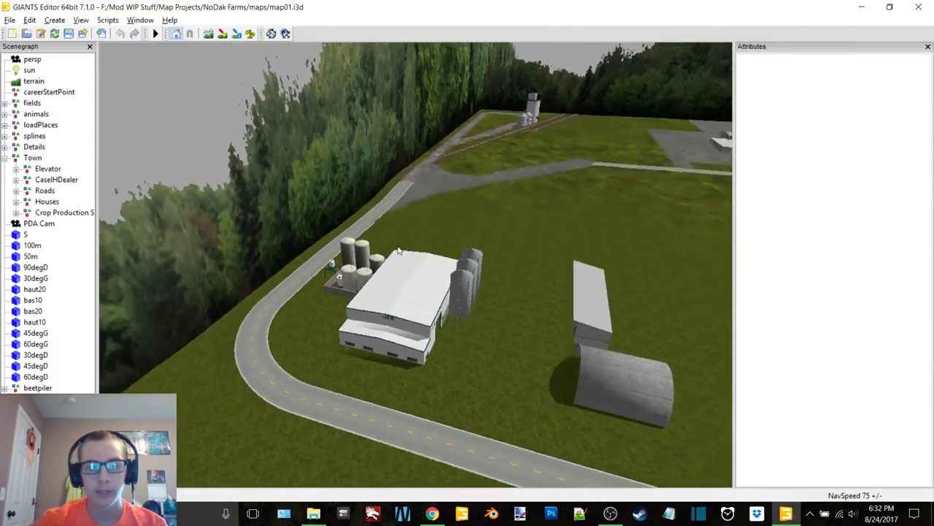
middle_click_drag(398, 250, 561, 175)
right_click_drag(436, 236, 515, 184, "alt")
right_click_drag(456, 223, 497, 197, "alt")
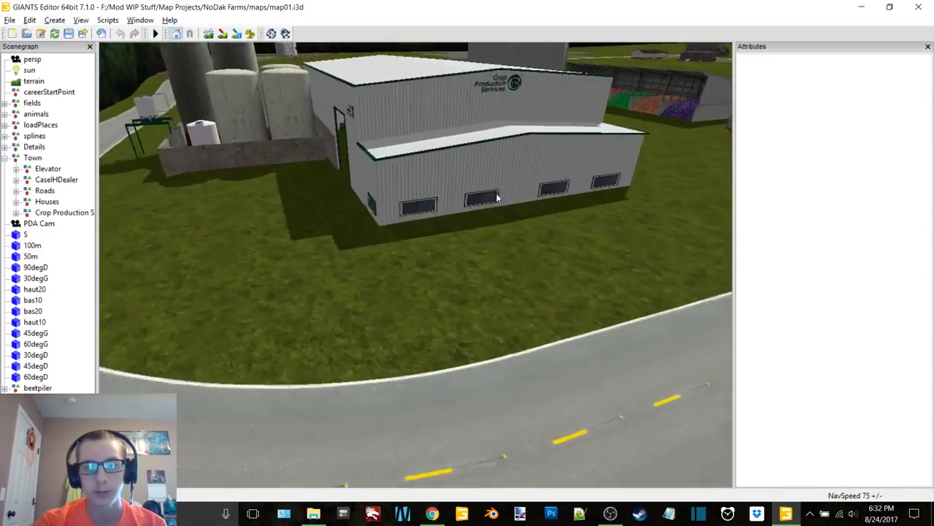
middle_click_drag(497, 198, 401, 300)
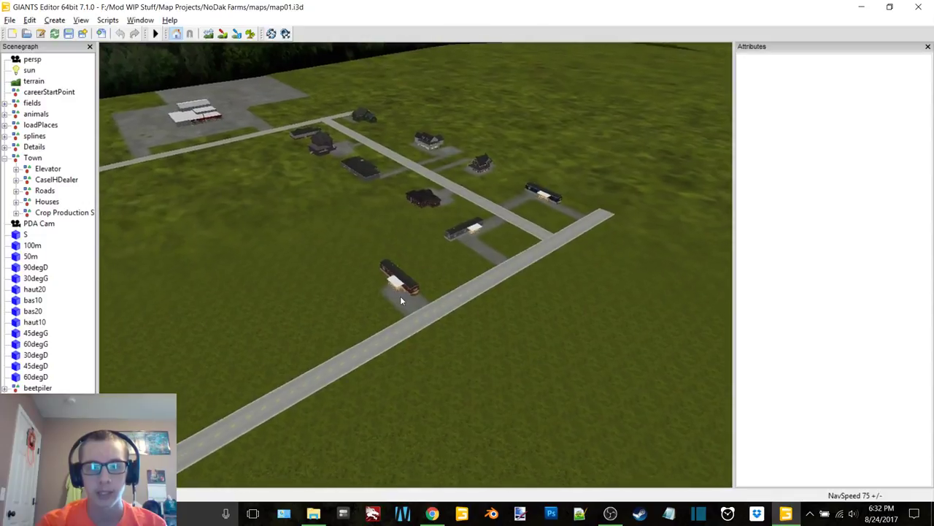
Step: Look over the town's houses and mobile homes along the road, and select the LiveStockSaleBarn object
left_click_drag(401, 297, 424, 285, "alt")
right_click_drag(424, 285, 533, 242, "alt")
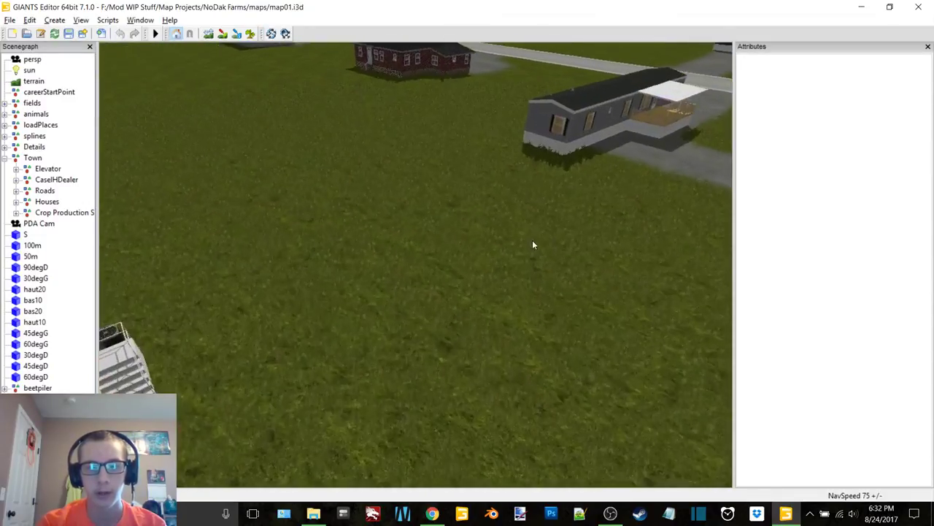
middle_click_drag(533, 242, 492, 239, "alt")
right_click_drag(492, 239, 503, 237, "alt")
middle_click_drag(503, 237, 477, 249, "alt")
left_click_drag(477, 249, 507, 212, "alt")
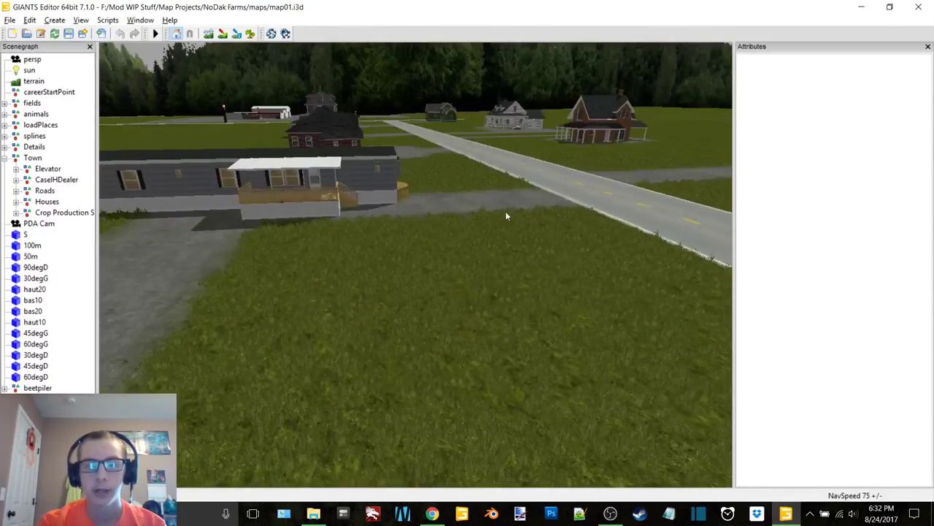
middle_click_drag(506, 216, 521, 258)
left_click(44, 389)
left_click(44, 400)
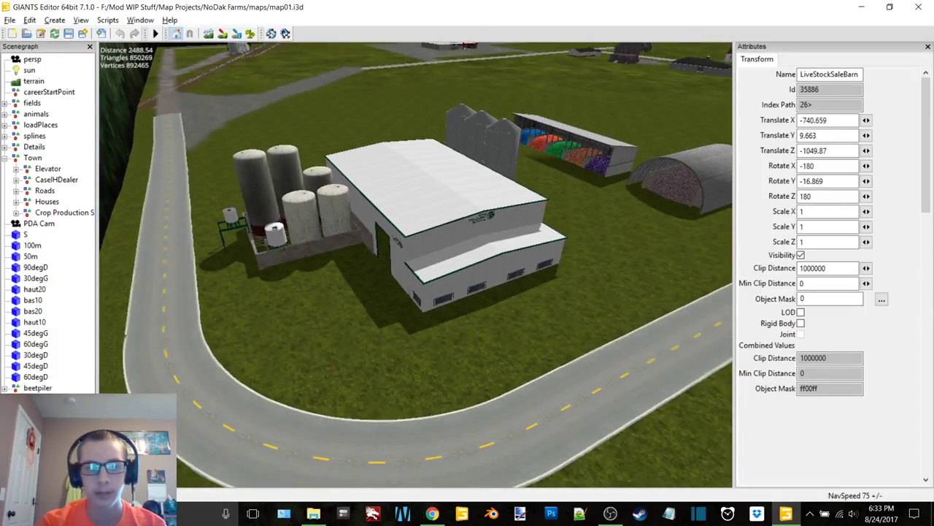
Step: Clear the selection and inspect the Crop Production Services building and the tanks inside the concrete containment wall up close
left_click(479, 281)
mouse_move(542, 216)
middle_mouse_down()
mouse_move(507, 212)
mouse_move(543, 216)
middle_mouse_up()
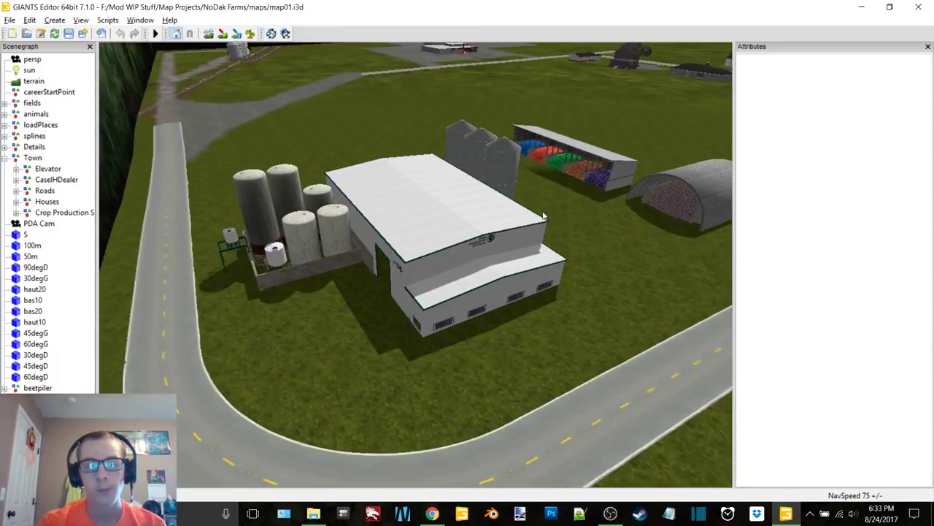
middle_click_drag(481, 229, 503, 228)
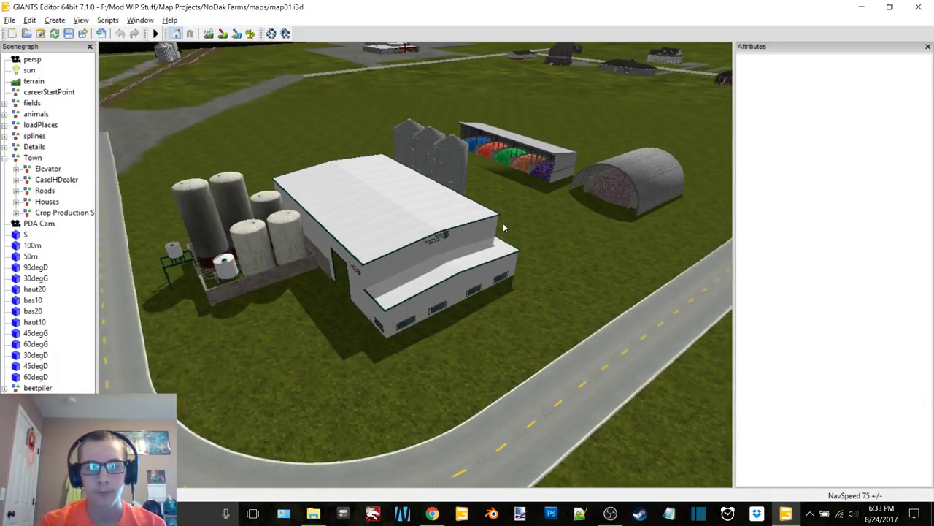
left_click_drag(504, 228, 420, 237, "alt")
scroll(458, 232, "up", 5)
scroll(420, 237, "up", 4)
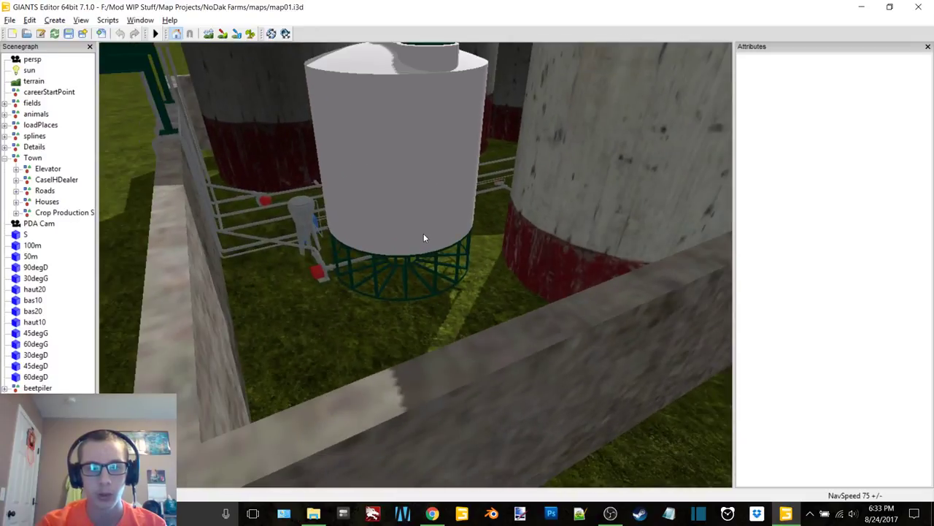
scroll(426, 242, "down", 8)
middle_click_drag(426, 244, 212, 78)
Step: Show the terrain editing settings in place of the attributes and set the brush type to Square
left_click(131, 20)
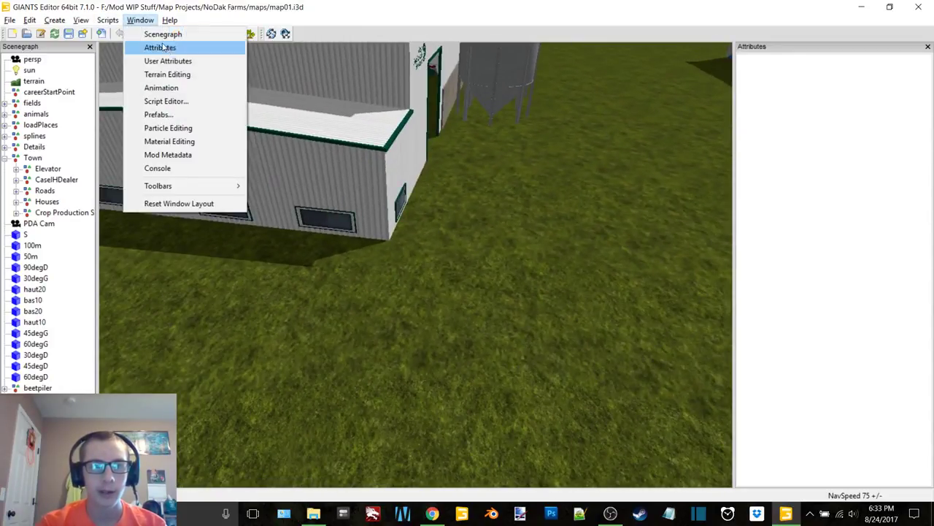
left_click(191, 74)
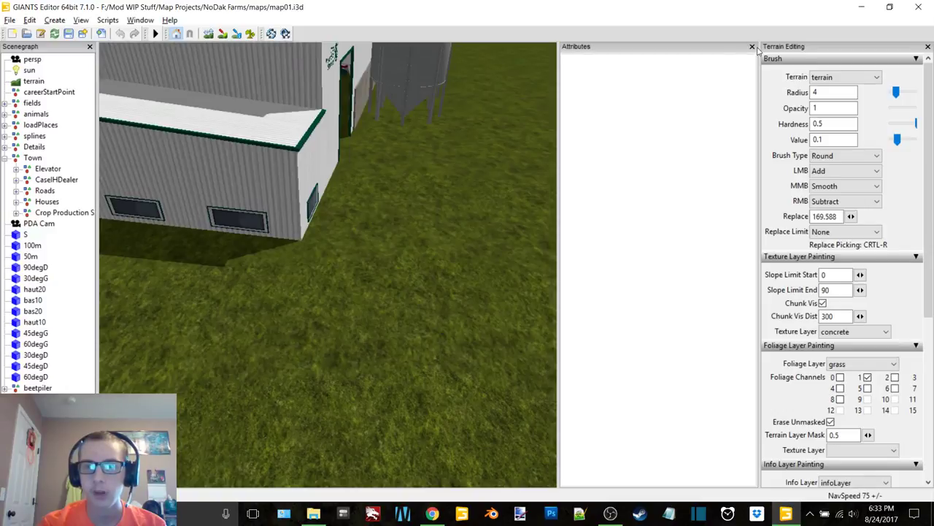
left_click(753, 47)
left_click(841, 159)
left_click(839, 171)
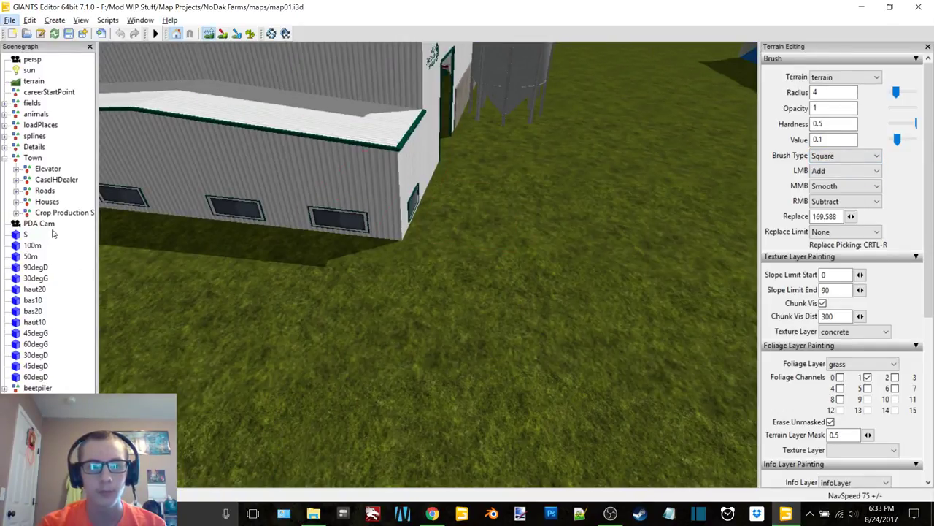
Step: Select the CPS group under Crop Production Services with terrain sculpting off and check the building's placement beside the curved road
double_click(74, 216)
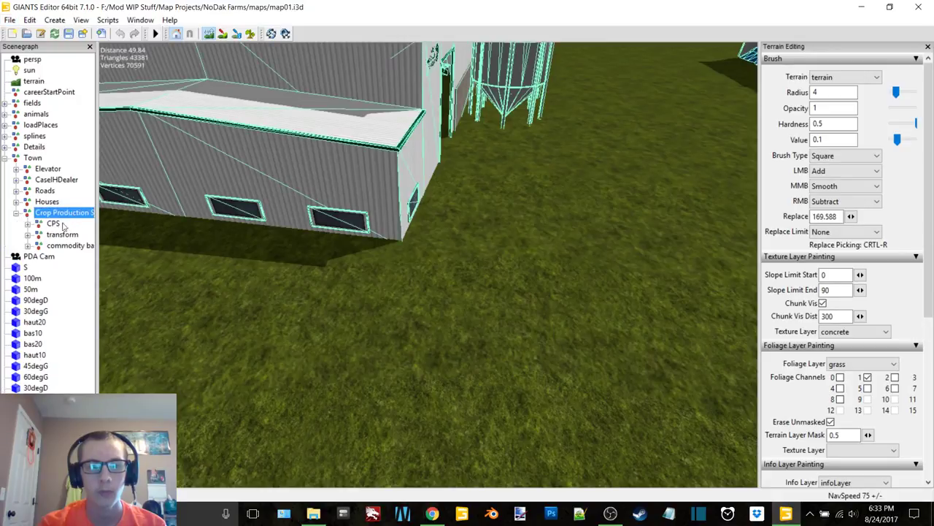
left_click(53, 223)
left_click(209, 35)
mouse_move(482, 241)
left_mouse_down("alt")
mouse_move(467, 237)
mouse_move(470, 84)
mouse_move(470, 95)
left_mouse_up("alt")
scroll(475, 212, "up", 3)
scroll(459, 234, "down", 5)
middle_click_drag(459, 234, 534, 256, "alt")
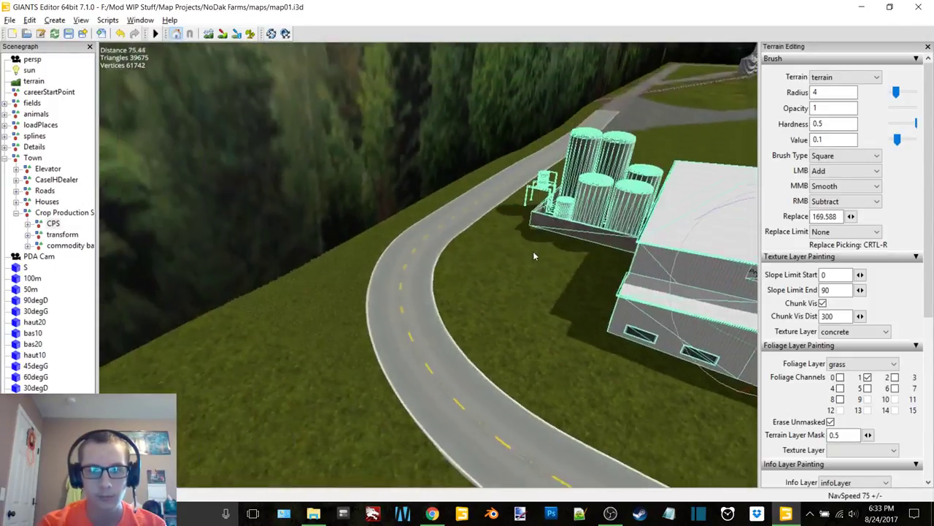
scroll(537, 242, "up", 3)
left_click_drag(536, 241, 686, 238, "alt")
middle_click_drag(585, 234, 591, 239, "alt")
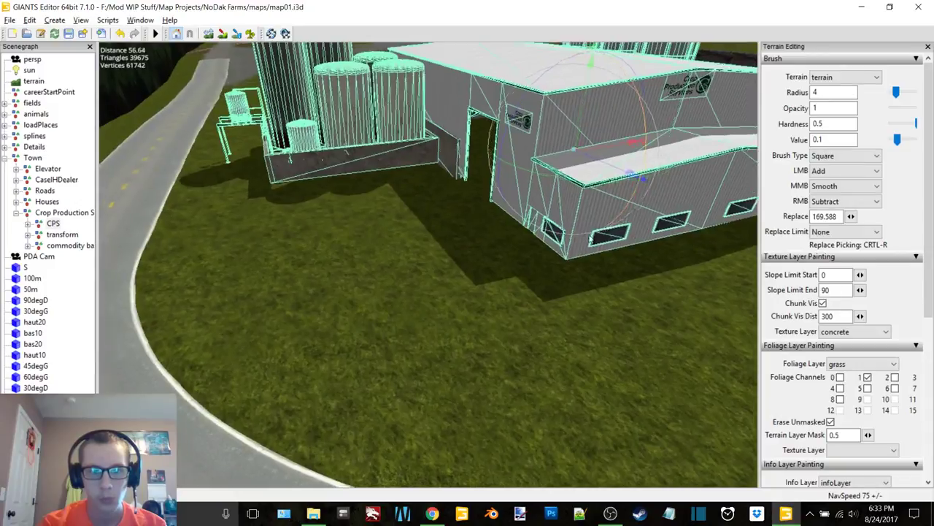
right_click_drag(693, 238, 485, 183)
Step: Select the whole commodity barn group and move it out from behind the arched hut, farther away from the silos
left_click(485, 183)
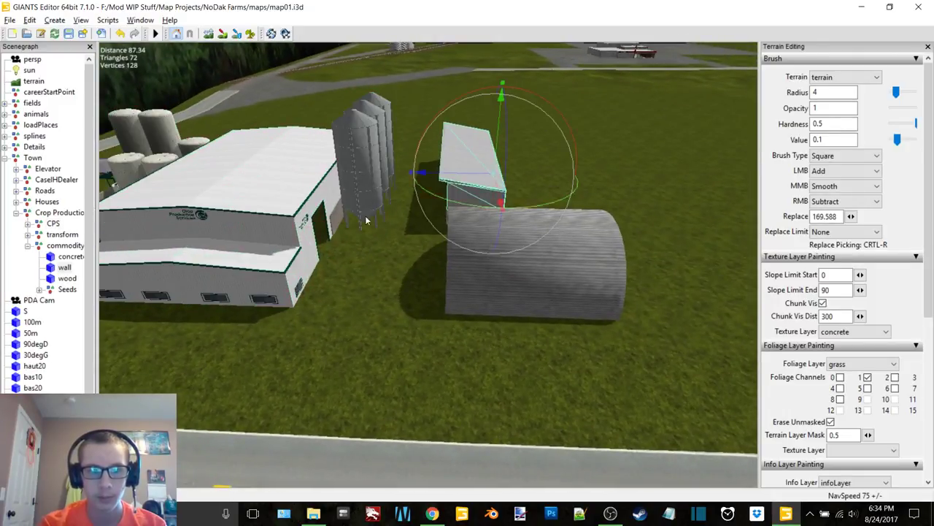
double_click(66, 246)
left_click_drag(439, 178, 496, 253)
Step: Select the arched fertilizer hut's transform group and move it farther away from the main building and silos
left_click(496, 253)
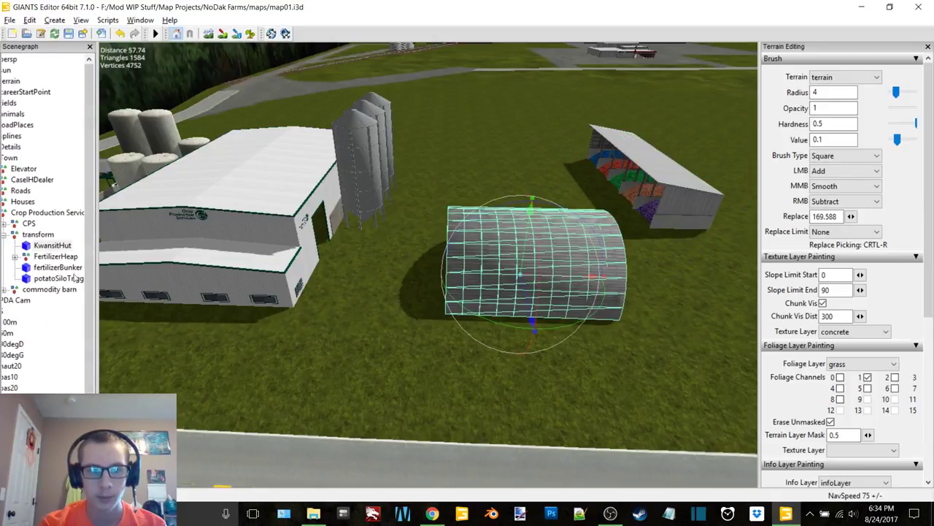
double_click(38, 238)
middle_click_drag(496, 246, 446, 246, "alt")
left_click_drag(457, 250, 723, 261)
scroll(529, 256, "up", 3)
middle_click_drag(529, 256, 510, 275, "alt")
left_click_drag(510, 274, 732, 255, "alt")
left_click_drag(409, 248, 488, 249, "alt")
right_click_drag(487, 244, 595, 223)
left_click_drag(387, 161, 388, 162)
scroll(388, 161, "down", 3)
left_click_drag(409, 211, 476, 204, "alt")
right_click_drag(476, 208, 568, 245)
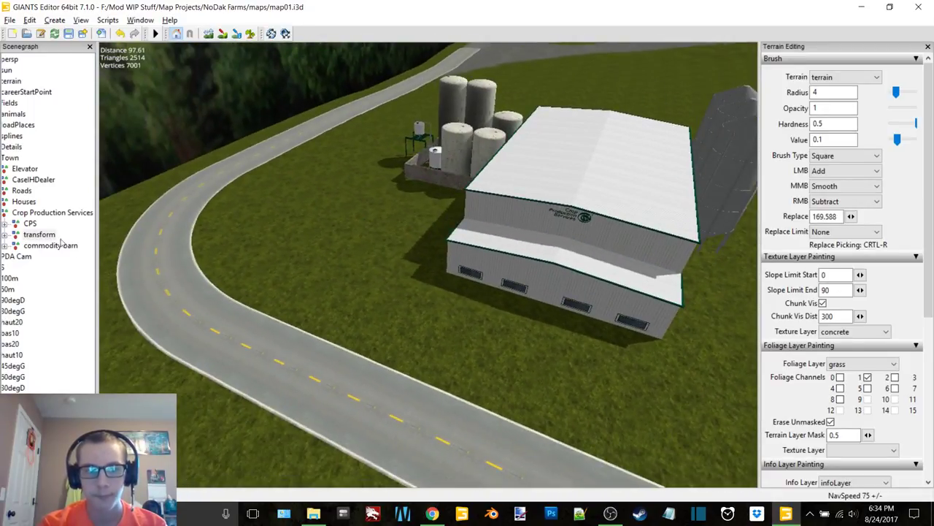
Step: Select the CPS group and reposition the main building with its tanks and silos on the lot
left_click(30, 223)
middle_click_drag(598, 260, 549, 268, "alt")
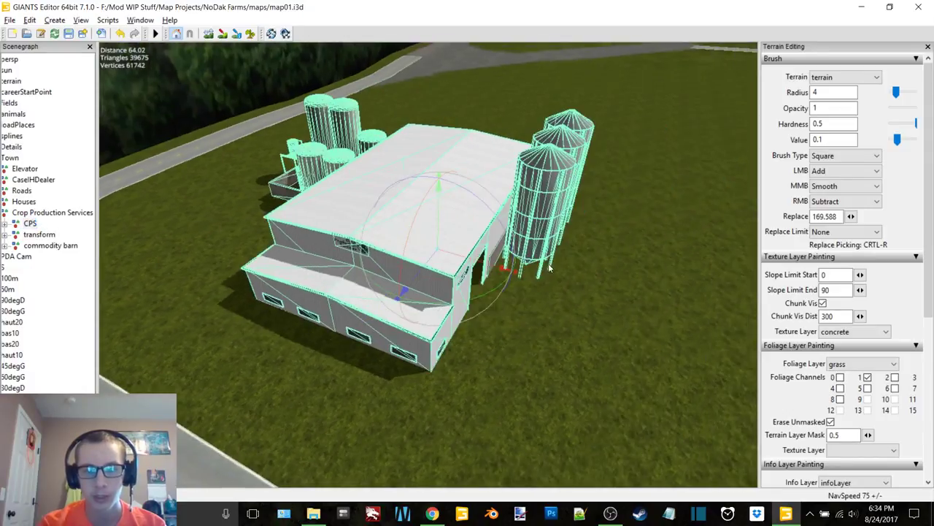
left_click_drag(558, 259, 321, 246, "alt")
middle_click_drag(322, 246, 411, 231, "alt")
left_click_drag(393, 222, 489, 210)
right_click_drag(447, 253, 490, 248, "alt")
left_click_drag(490, 248, 441, 268, "alt")
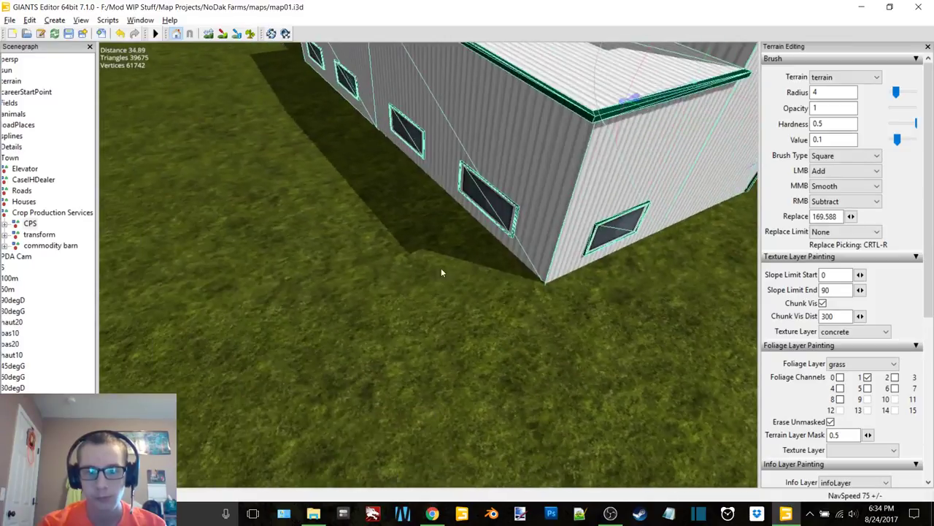
Step: Lower the CPS building slightly so its front corner meets the ground, and clear the selection
mouse_move(441, 268)
right_mouse_down("alt")
mouse_move(471, 259)
mouse_move(530, 142)
right_mouse_up("alt")
right_click_drag(562, 94, 561, 90)
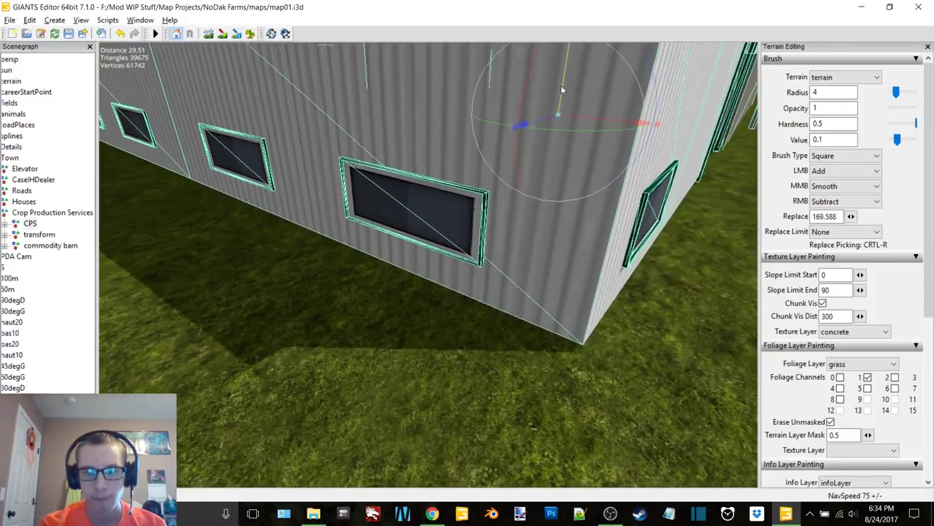
left_click_drag(561, 86, 578, 92)
left_click(129, 53)
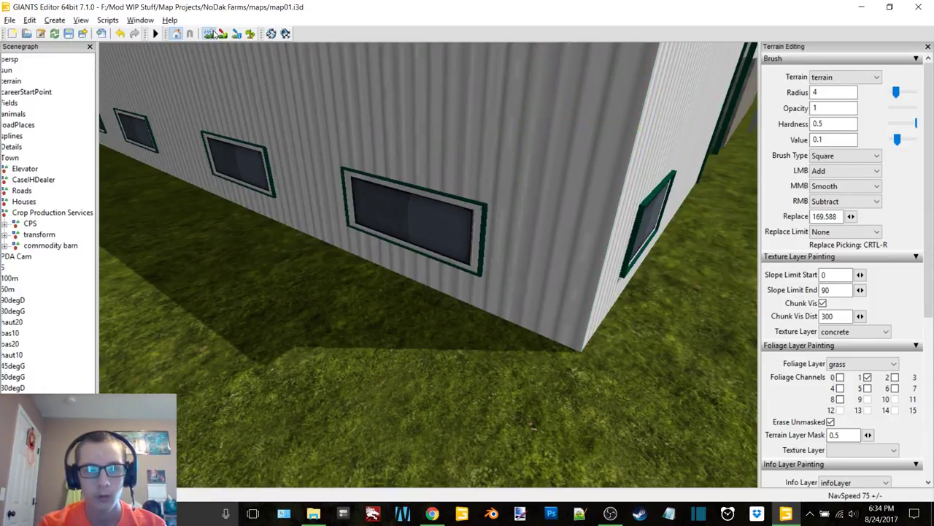
Step: Set up terrain sculpting with radius 0.5, replace height 167.066 sampled near the building, and the RMB action set to Replace
scroll(592, 352, "down", 7)
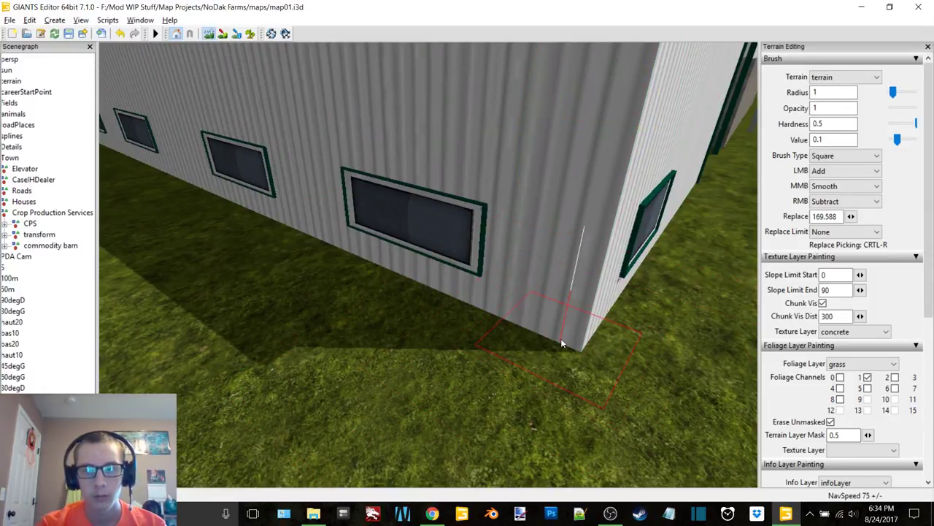
scroll(561, 341, "down", 1)
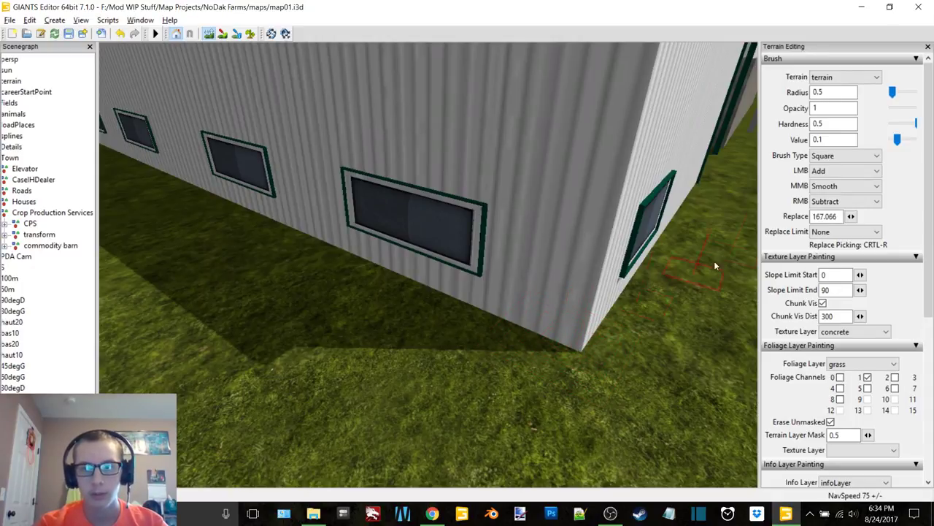
left_click(830, 204)
left_click(837, 241)
Step: Enlarge the square brush to radius 16.5 and flatten the terrain around the building and silos to the picked height
scroll(568, 259, "down", 5)
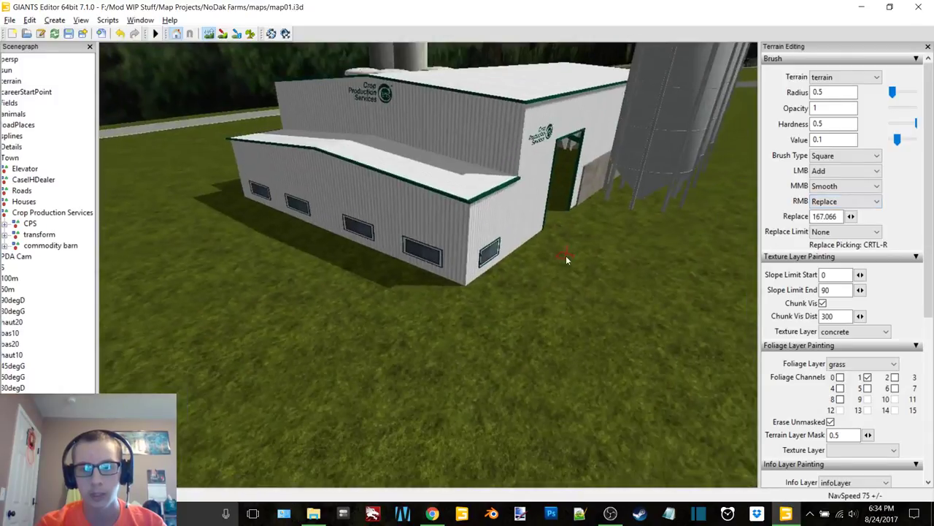
left_click_drag(566, 257, 582, 301, "alt")
scroll(571, 301, "down", 2)
middle_click_drag(559, 301, 573, 304, "alt")
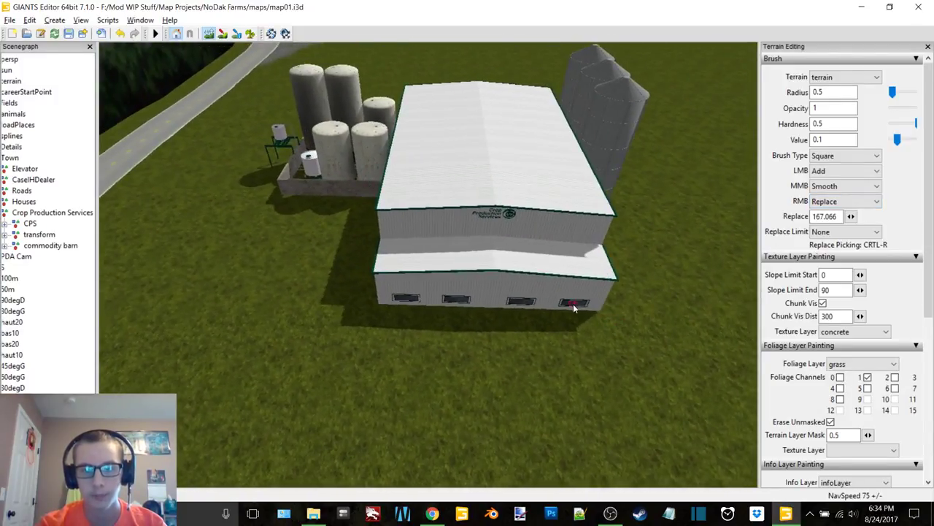
scroll(573, 304, "up", 5)
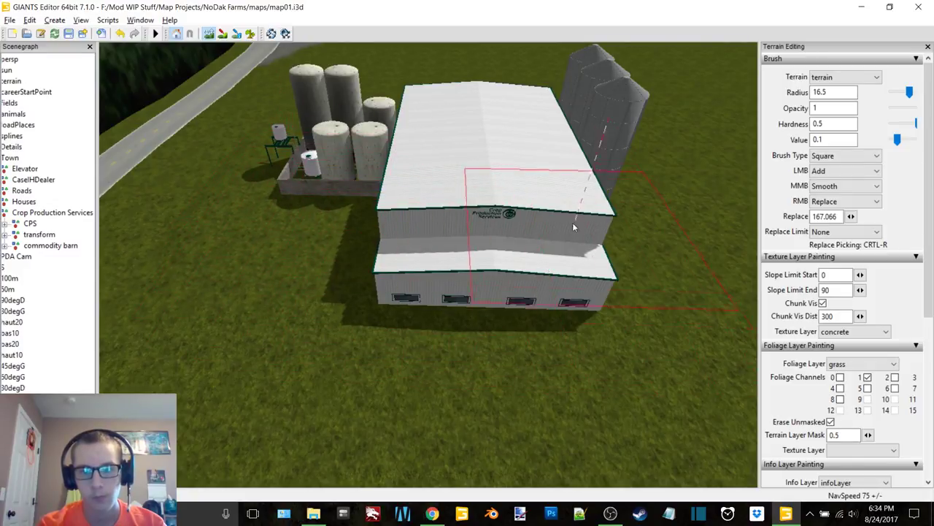
left_click_drag(566, 219, 392, 237, "alt")
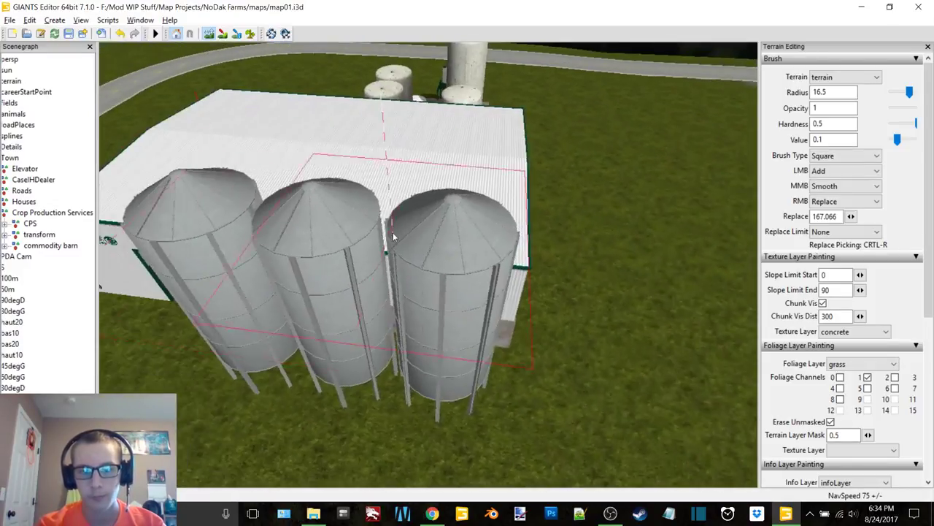
middle_click_drag(392, 237, 340, 273)
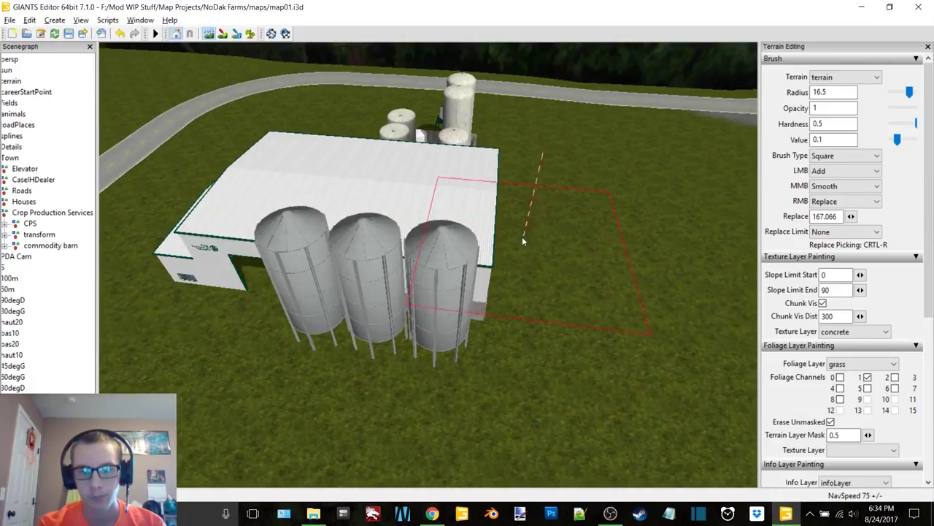
middle_click_drag(538, 232, 331, 273)
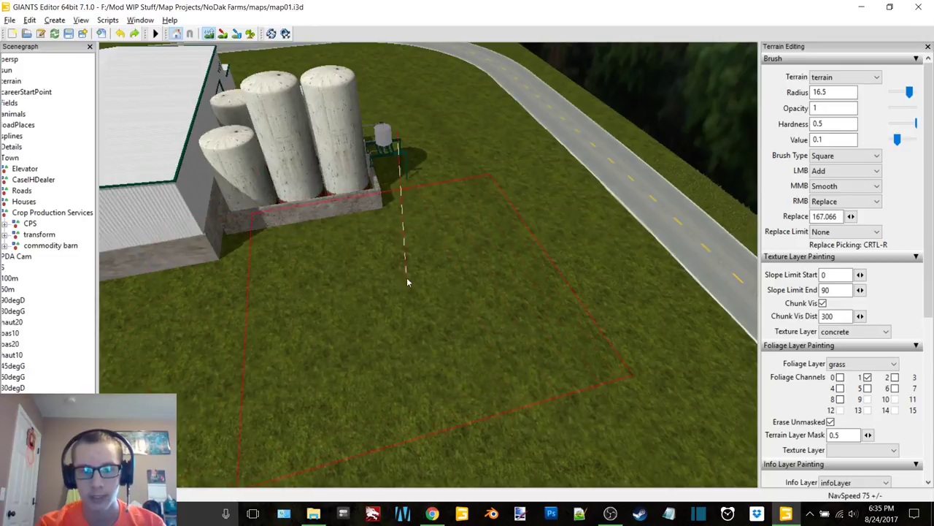
Step: Reduce the brush radius to 8.75 and smooth the edges of the flattened terrain around the CPS building, tanks and silos
middle_click_drag(399, 243, 419, 298)
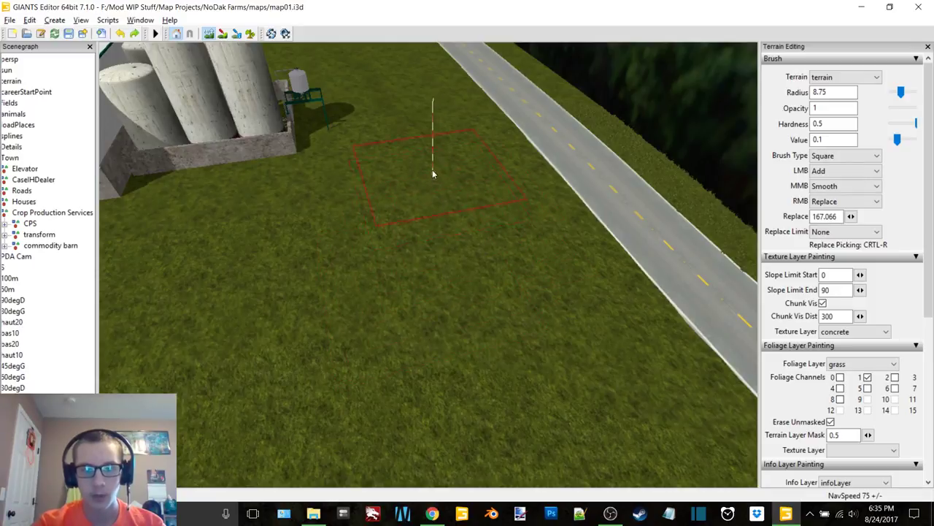
left_click_drag(446, 192, 235, 218, "alt")
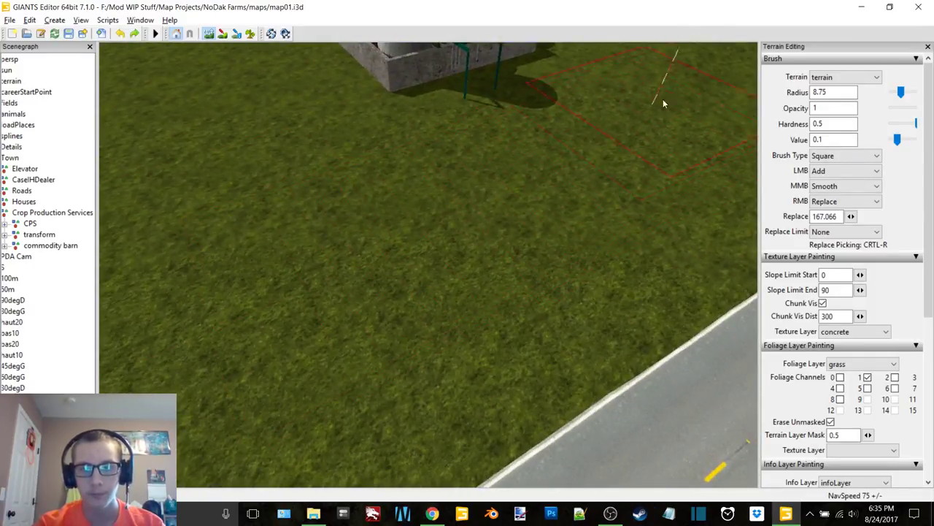
middle_click_drag(619, 127, 484, 183)
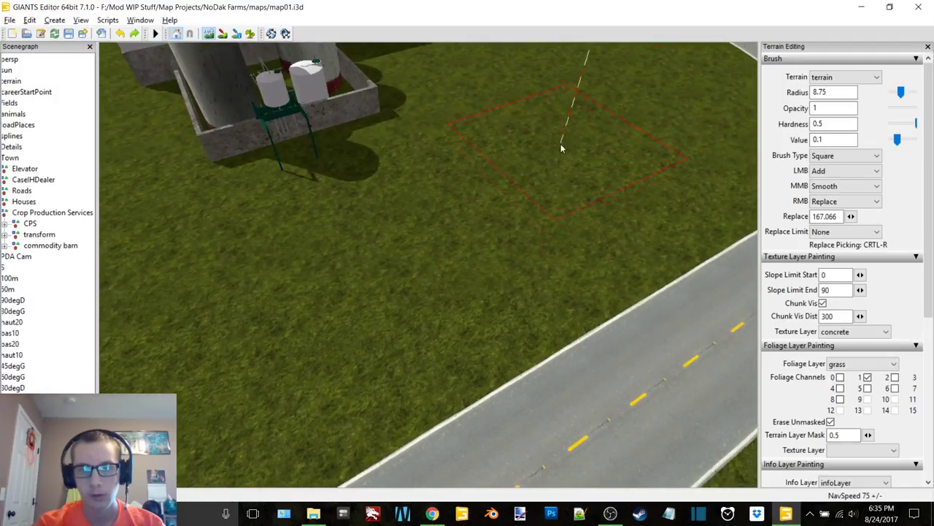
middle_click_drag(543, 108, 471, 190)
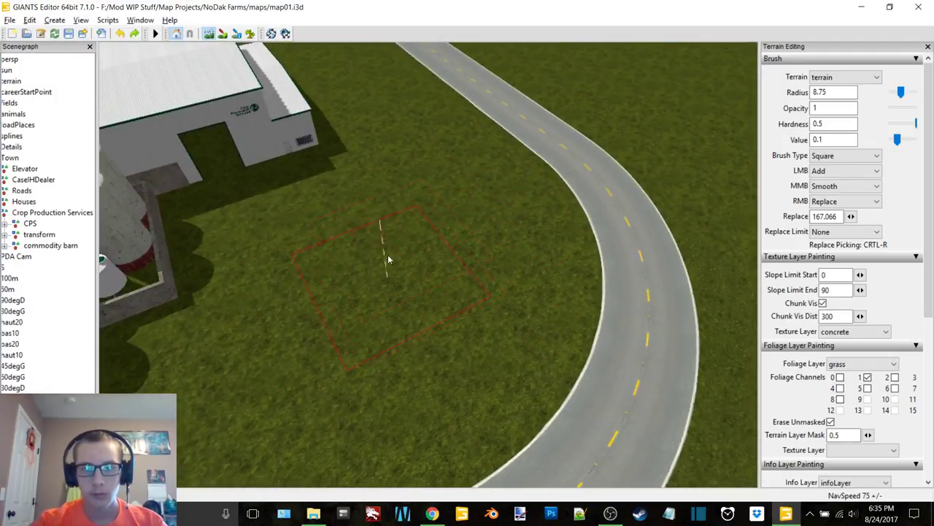
middle_click_drag(392, 169, 588, 188, "alt")
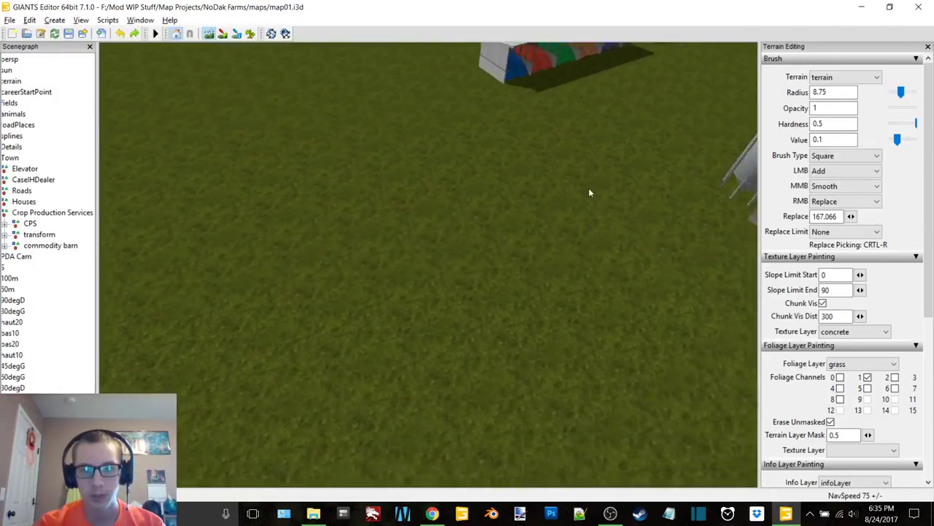
left_click_drag(589, 188, 571, 255, "alt")
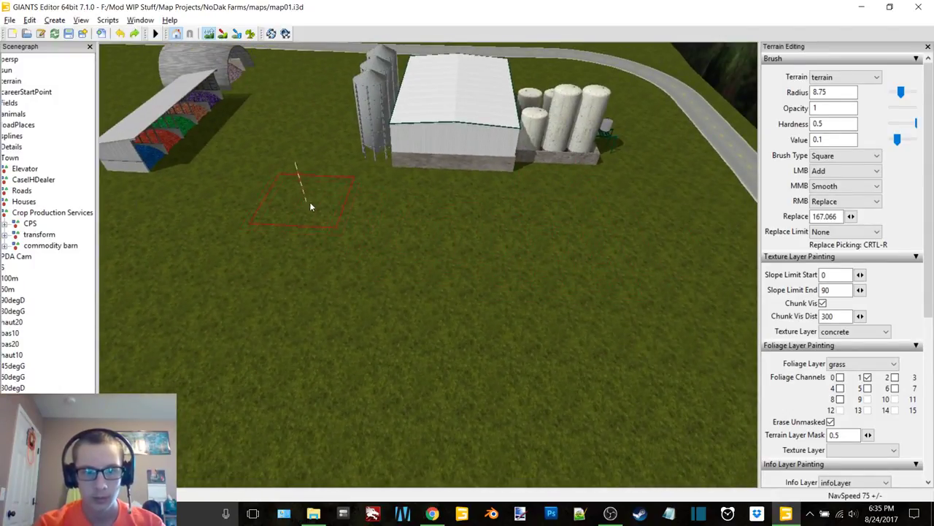
middle_click_drag(306, 229, 452, 260)
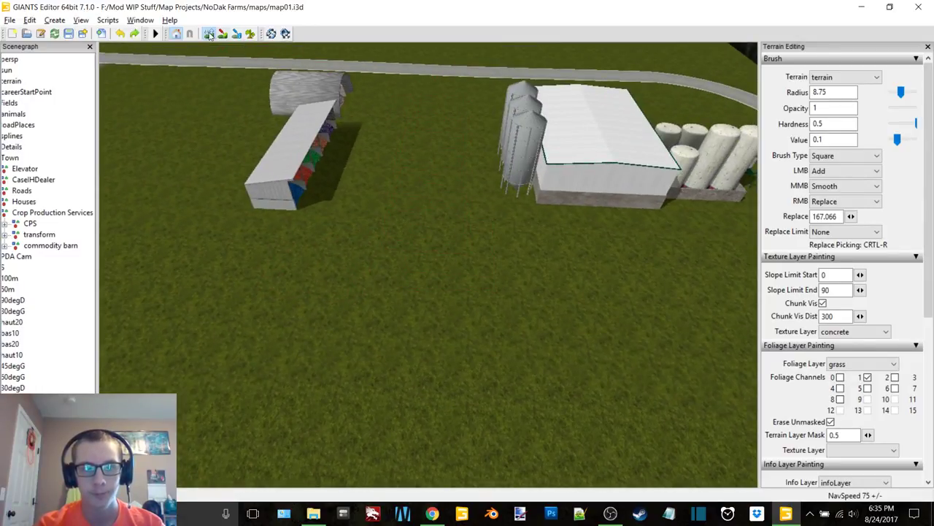
Step: Select the commodity barn and inspect how its base and the neighbouring hoop barn meet the ground
scroll(391, 201, "up", 8)
middle_click_drag(412, 189, 447, 197, "alt")
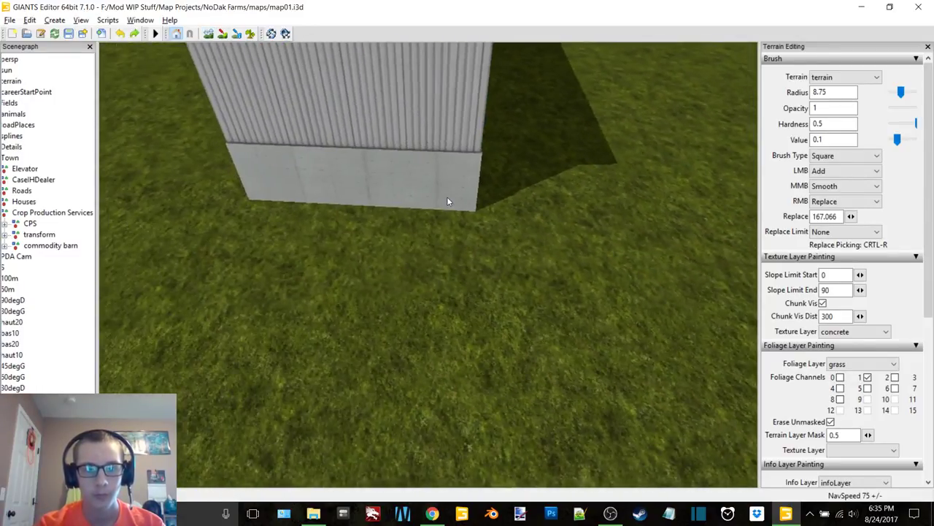
left_click(425, 192)
double_click(45, 248)
left_click_drag(394, 208, 538, 208, "alt")
middle_click_drag(538, 208, 487, 211, "alt")
scroll(481, 211, "up", 8)
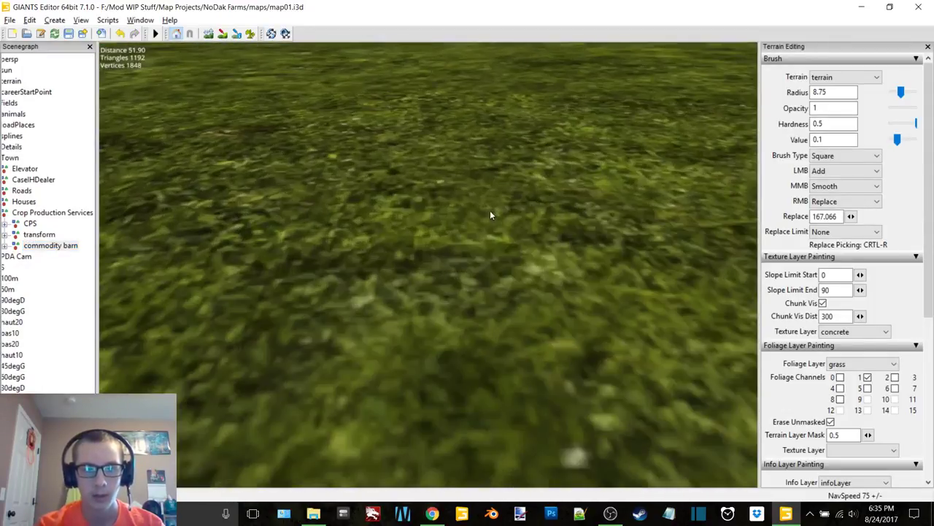
left_click_drag(490, 212, 333, 167, "alt")
scroll(346, 172, "down", 6)
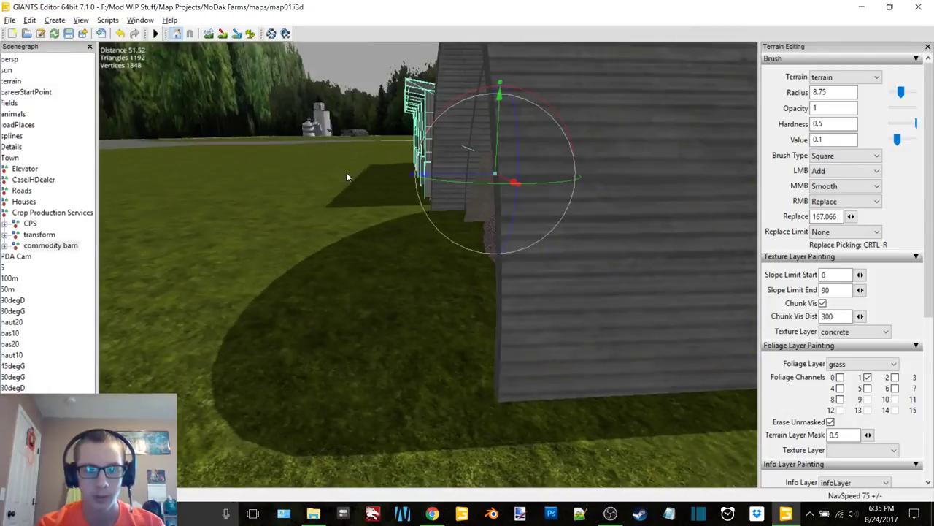
left_click(62, 319)
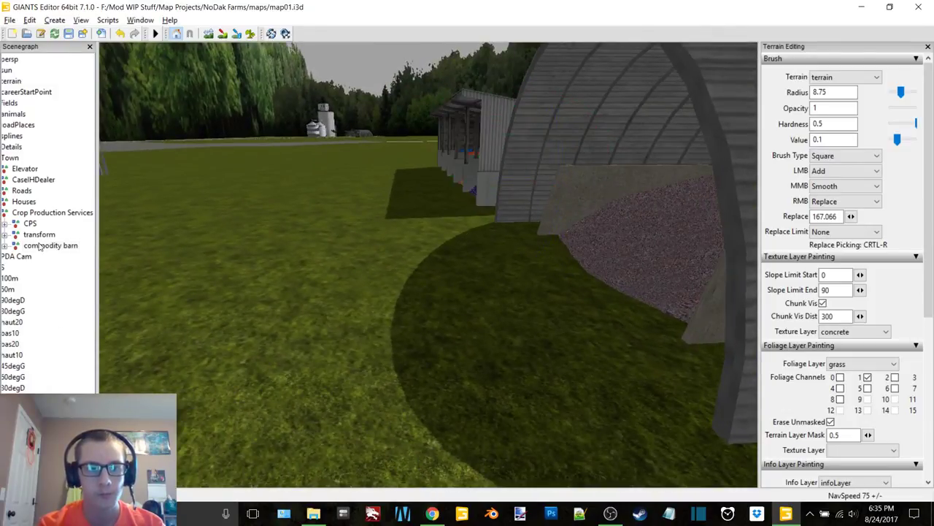
Step: Collapse the Crop Production Services group, widen the scenegraph until its names are readable, and clear the selection
double_click(36, 214)
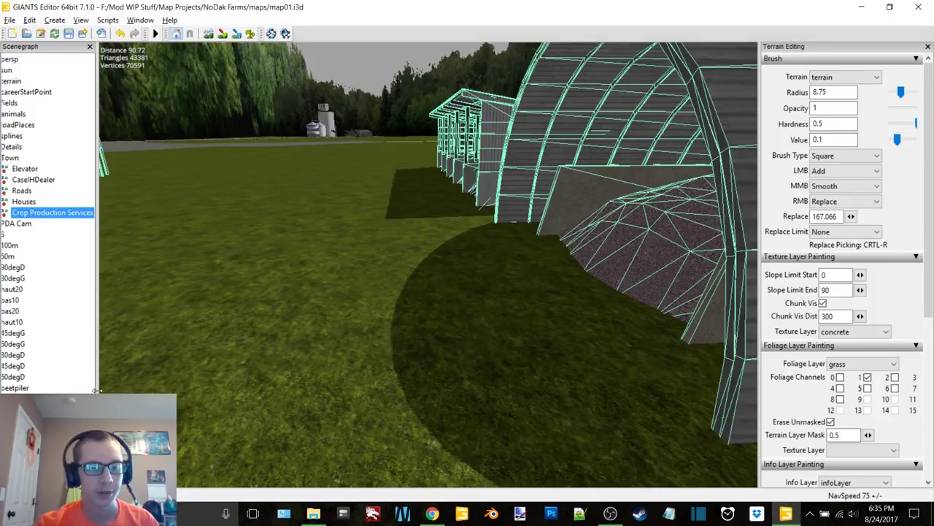
left_click_drag(95, 390, 119, 391)
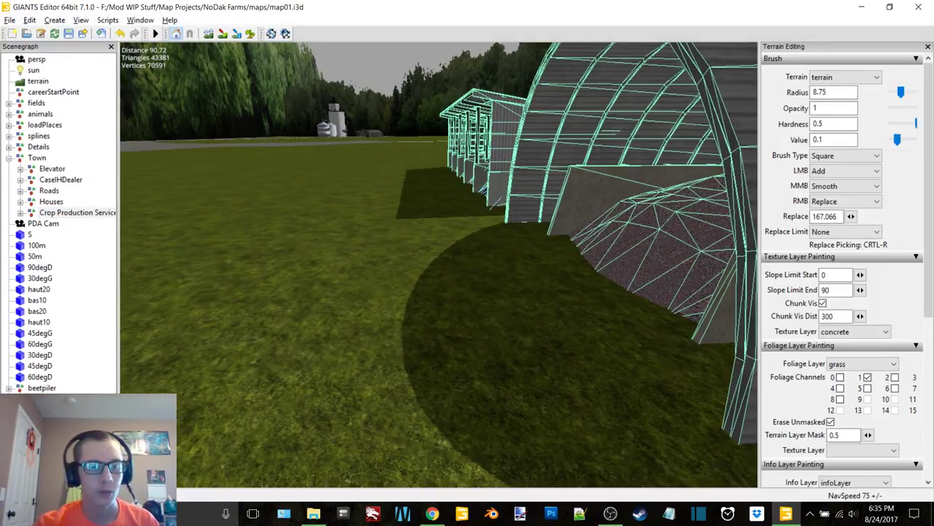
left_click(88, 224)
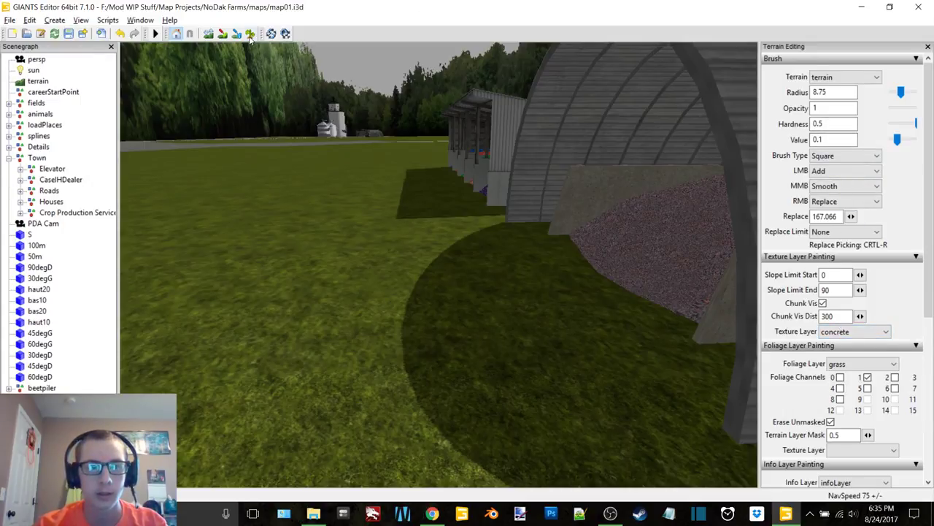
Step: Switch to terrain texture painting and paint concrete between the front of the CPS building and the road
left_click(222, 34)
left_click_drag(399, 129, 346, 200, "alt")
scroll(350, 202, "down", 5)
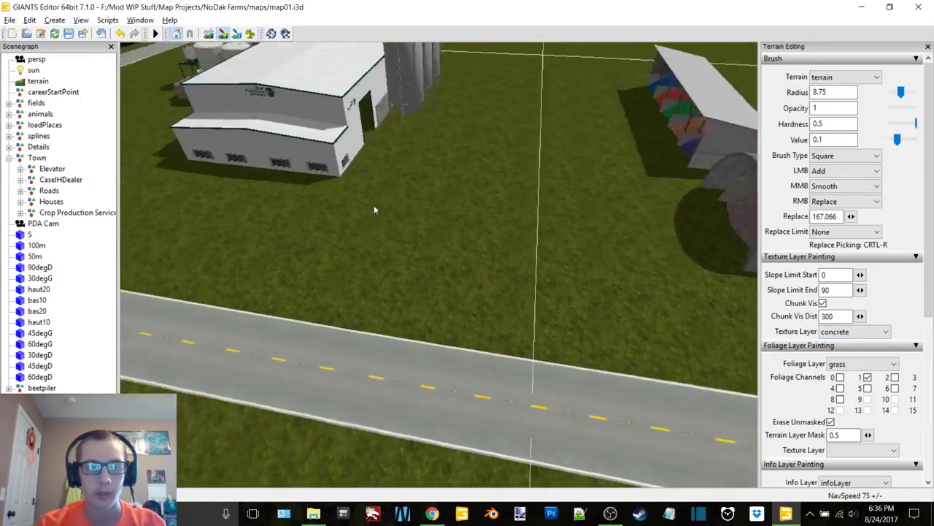
middle_click_drag(374, 207, 440, 235, "alt")
mouse_move(452, 191)
left_mouse_down()
mouse_move(436, 305)
mouse_move(454, 316)
mouse_move(553, 319)
mouse_move(582, 296)
mouse_move(546, 209)
left_mouse_up()
middle_click_drag(547, 209, 475, 208, "alt")
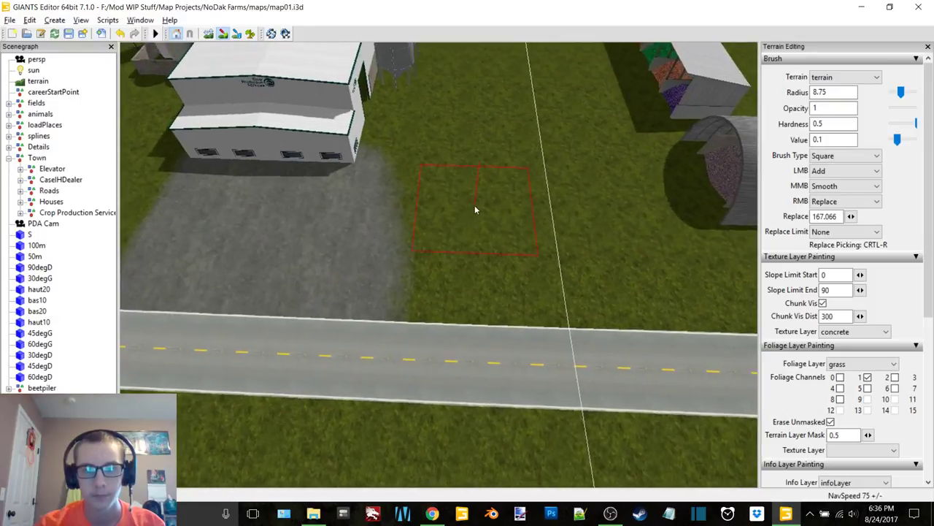
Step: Extend the concrete along the roadside from the CPS building's front lot past the hoop barn
mouse_move(366, 280)
left_mouse_down()
mouse_move(462, 284)
mouse_move(442, 298)
mouse_move(506, 315)
left_mouse_up()
key("d")
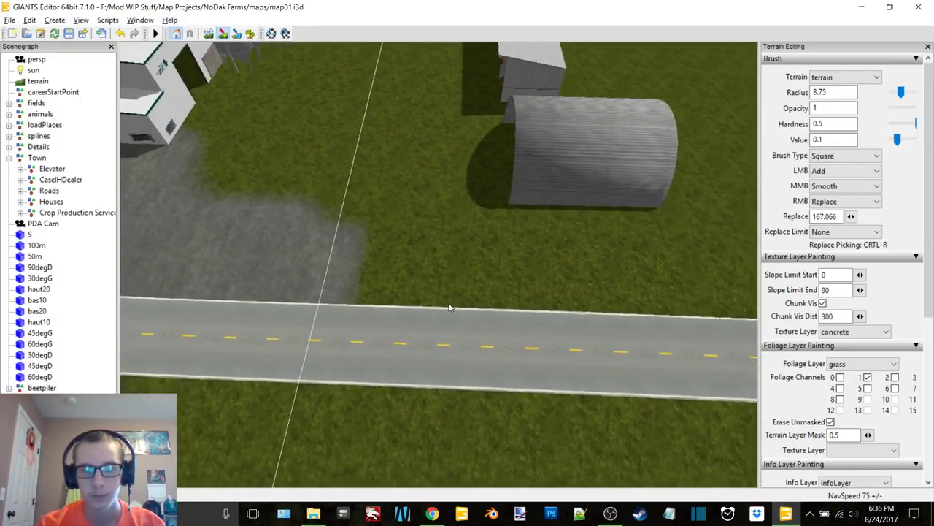
mouse_move(319, 271)
left_mouse_down()
mouse_move(617, 279)
mouse_move(579, 278)
left_mouse_up()
middle_click_drag(581, 278, 501, 288, "alt")
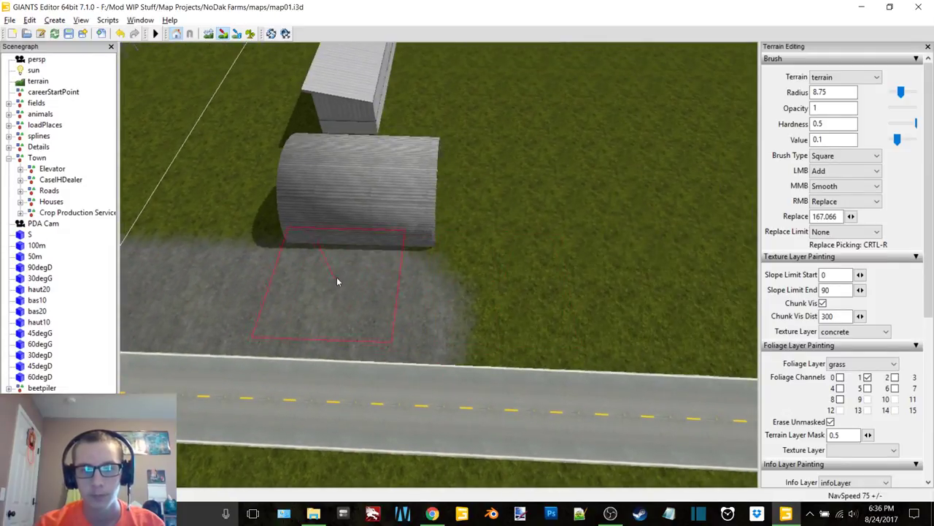
Step: Paint concrete around the hoop barn's outer end and along the commodity barn's back wall and far end
mouse_move(367, 266)
left_mouse_down()
mouse_move(394, 260)
mouse_move(391, 335)
mouse_move(389, 264)
mouse_move(414, 142)
left_mouse_up()
mouse_move(421, 112)
middle_mouse_down("alt")
mouse_move(453, 221)
mouse_move(435, 236)
middle_mouse_up("alt")
left_click_drag(435, 236, 194, 211, "alt")
middle_click_drag(432, 243, 442, 287)
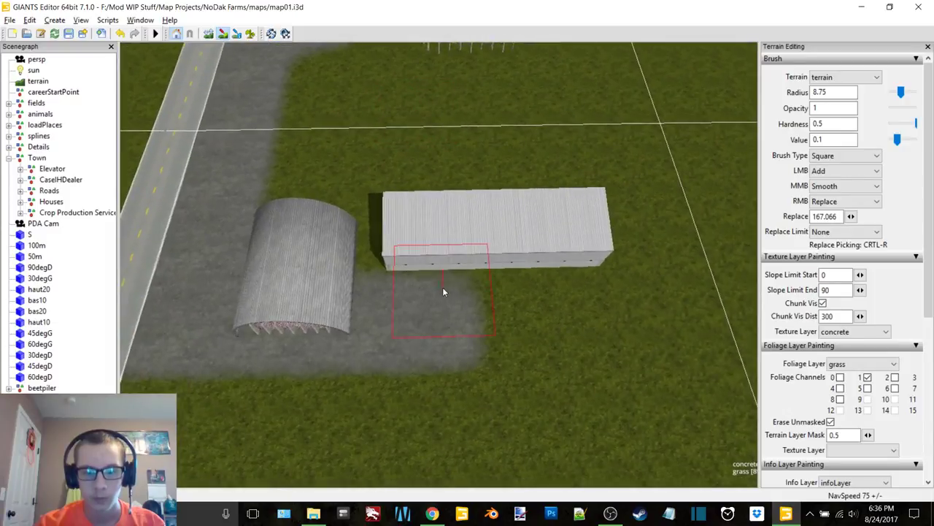
mouse_move(442, 287)
left_mouse_down()
mouse_move(467, 300)
mouse_move(614, 299)
left_mouse_up()
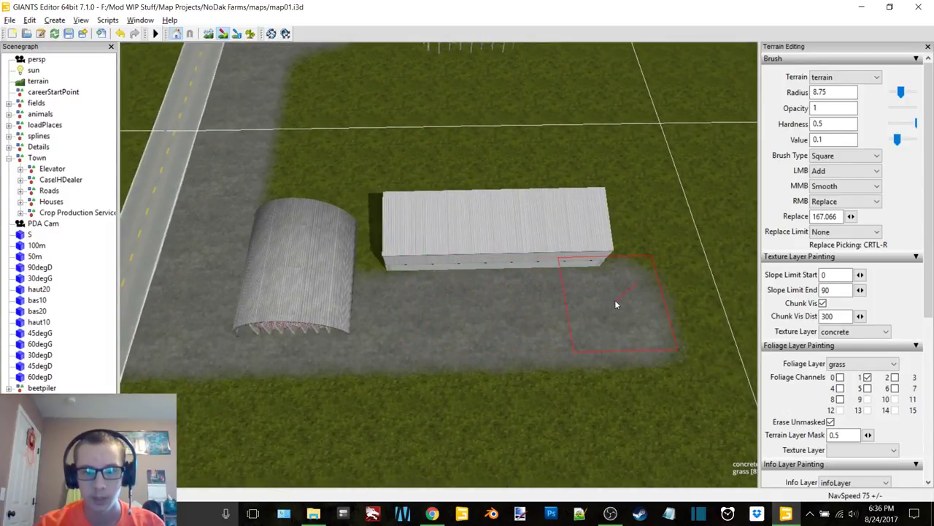
middle_click_drag(615, 299, 536, 296, "alt")
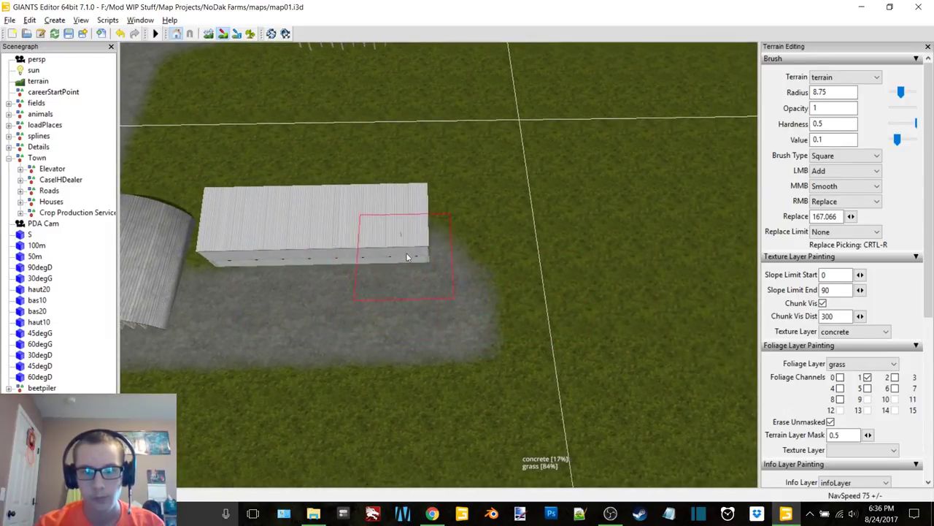
mouse_move(407, 256)
left_mouse_down()
mouse_move(428, 216)
mouse_move(424, 186)
mouse_move(436, 162)
mouse_move(429, 247)
left_mouse_up()
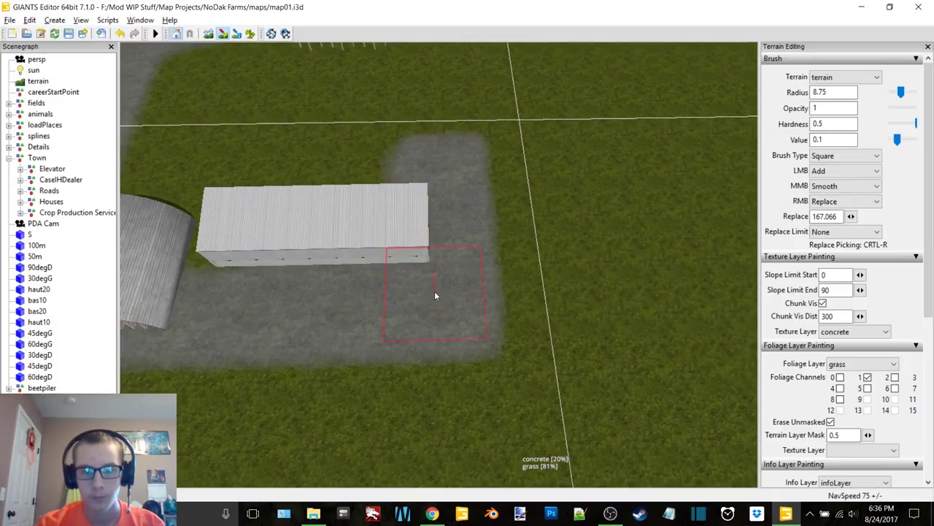
Step: Paint a concrete strip from the commodity barn's far end across the grass to the three silos
key("w")
key("d")
key("a")
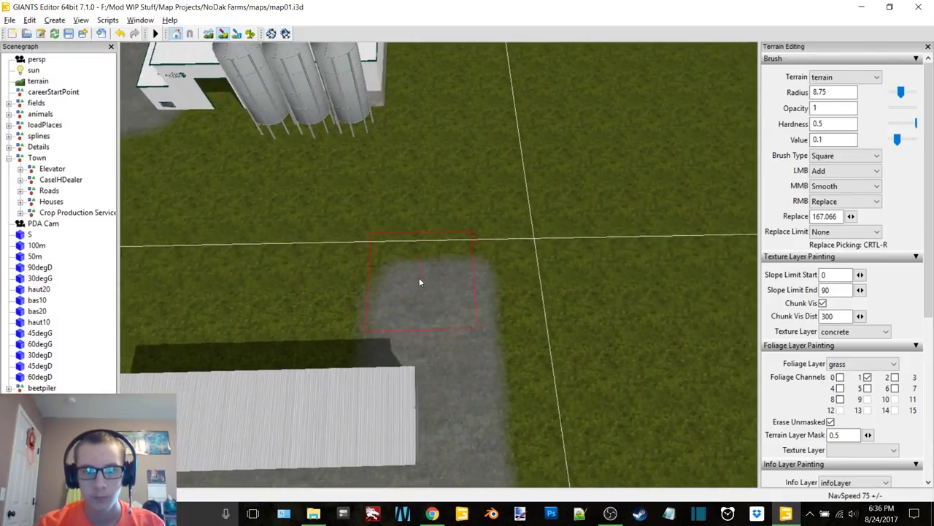
left_click_drag(419, 281, 422, 258)
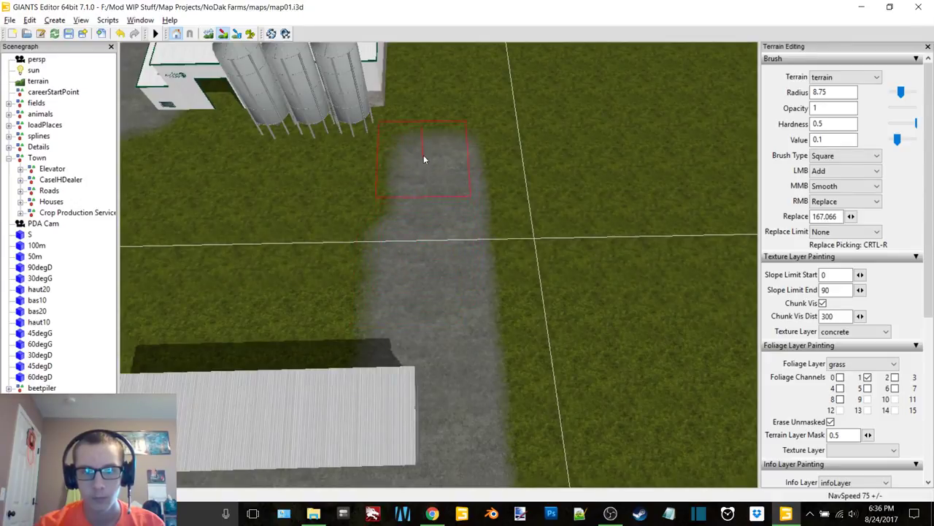
left_click_drag(424, 158, 426, 135)
left_click_drag(424, 186, 418, 201)
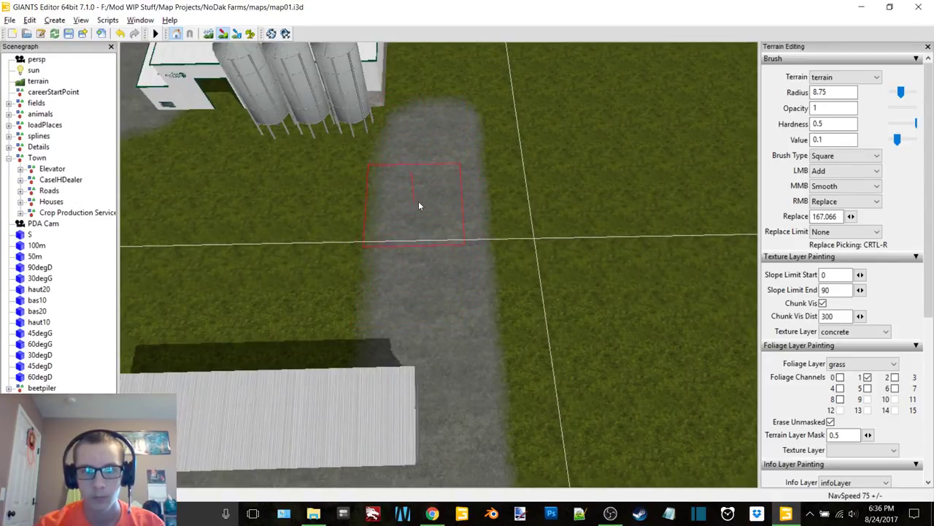
Step: Continue the concrete strip behind the CPS building and tanks until it reaches the side road
key("w")
mouse_move(397, 283)
left_mouse_down("alt")
mouse_move(370, 265)
mouse_move(181, 257)
left_mouse_up("alt")
right_click_drag(183, 263, 385, 232)
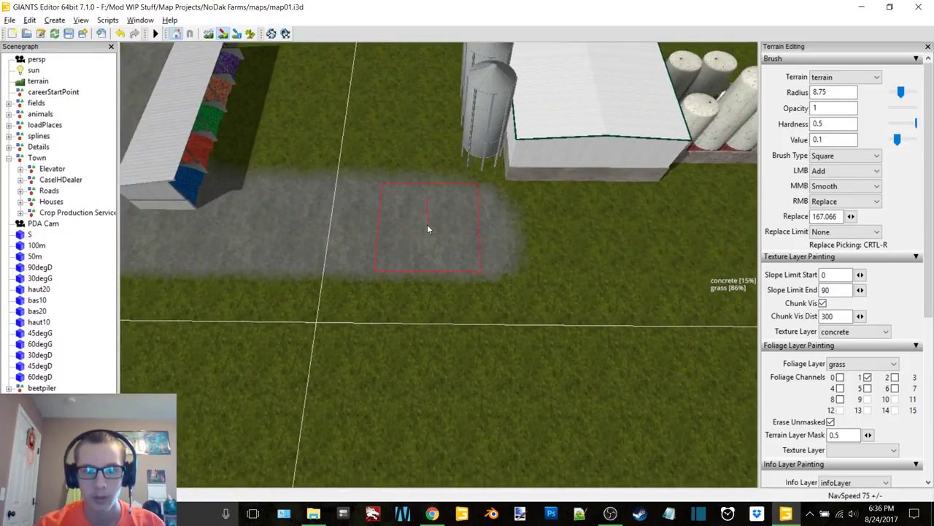
mouse_move(403, 225)
left_mouse_down()
mouse_move(409, 286)
mouse_move(654, 293)
left_mouse_up()
middle_click_drag(646, 290, 456, 276, "alt")
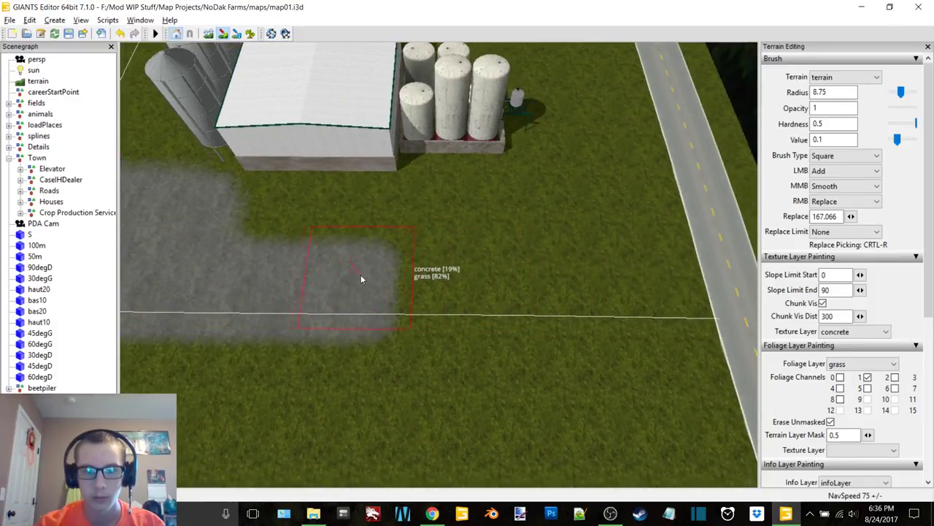
left_click_drag(361, 278, 683, 284)
middle_click_drag(609, 273, 482, 291, "alt")
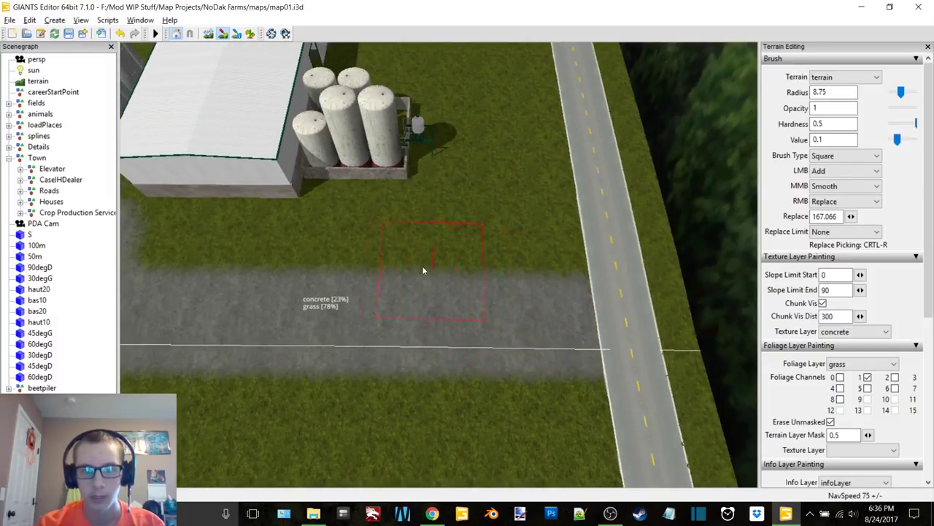
Step: Paint concrete from the rear strip up to the tanks and around the loading stand beside them
mouse_move(423, 266)
left_mouse_down()
mouse_move(405, 256)
mouse_move(417, 243)
mouse_move(419, 194)
left_mouse_up()
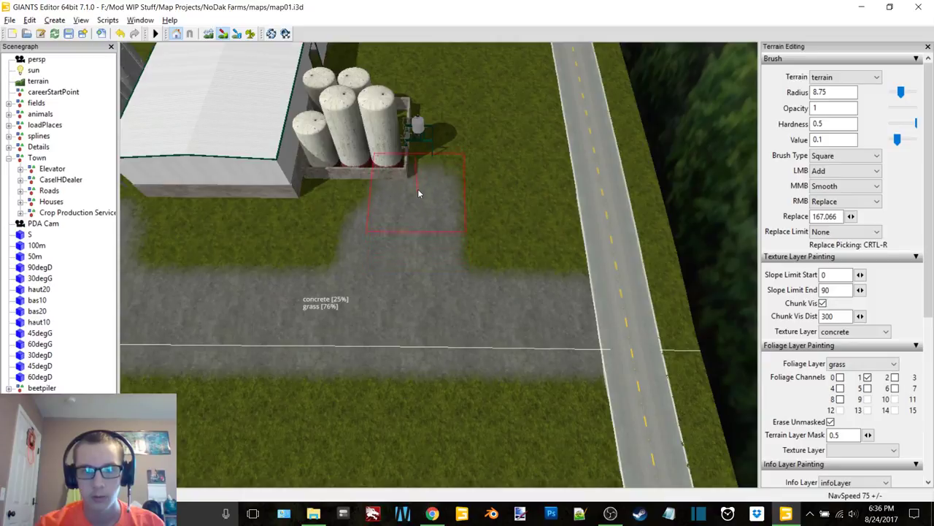
mouse_move(420, 131)
left_mouse_down()
mouse_move(421, 115)
mouse_move(459, 122)
left_mouse_up()
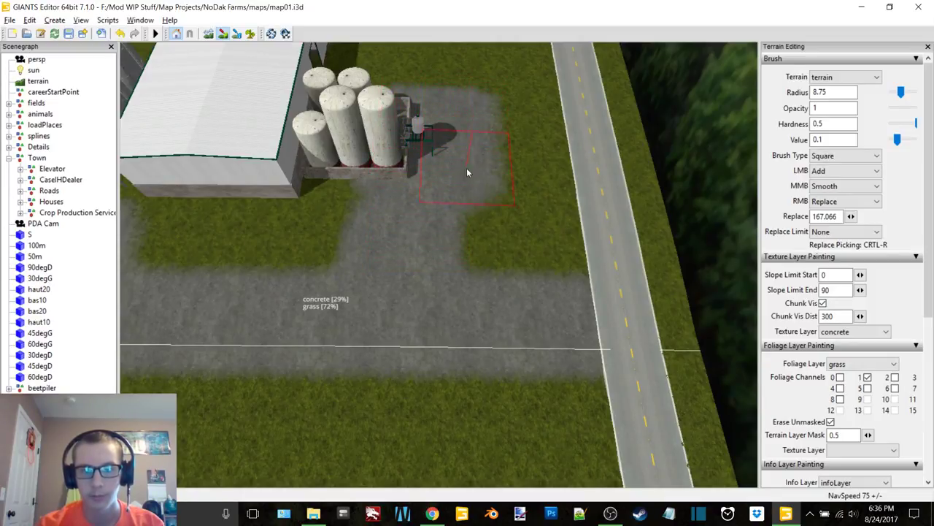
left_click_drag(466, 172, 462, 235)
middle_click_drag(467, 205, 447, 291, "alt")
Step: Fill the ground between the tanks and the CPS building's side door with concrete, and widen it toward the road
mouse_move(447, 292)
left_mouse_down("alt")
mouse_move(360, 249)
mouse_move(363, 292)
left_mouse_up("alt")
middle_click_drag(363, 292, 362, 227, "alt")
right_click_drag(363, 232, 324, 240)
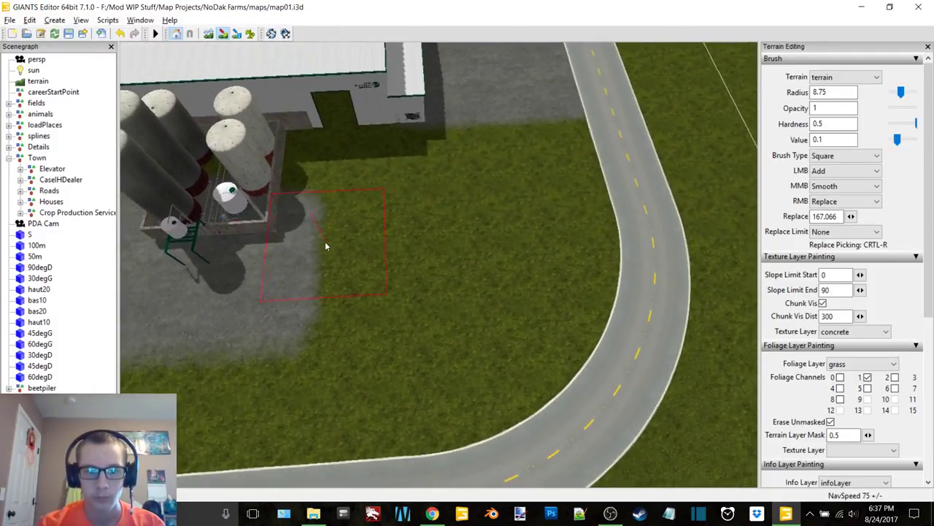
mouse_move(325, 241)
left_mouse_down()
mouse_move(319, 296)
mouse_move(387, 285)
mouse_move(427, 292)
mouse_move(413, 154)
mouse_move(365, 151)
mouse_move(341, 198)
left_mouse_up()
mouse_move(342, 198)
right_mouse_down()
mouse_move(380, 237)
mouse_move(402, 243)
right_mouse_up()
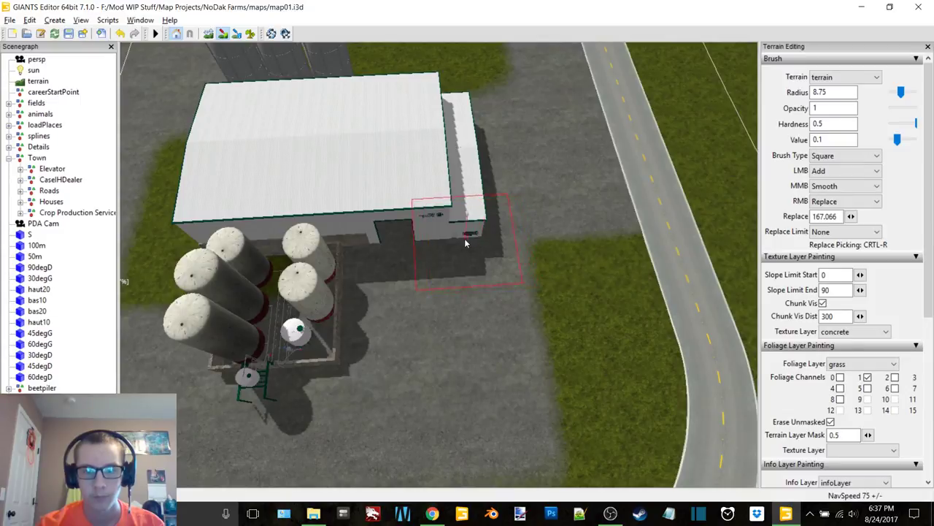
middle_click_drag(465, 243, 431, 226, "alt")
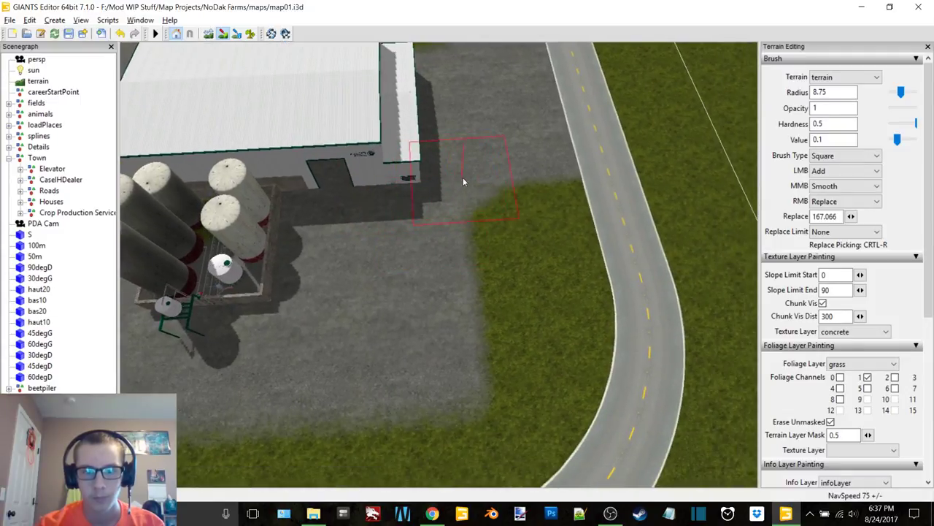
left_click_drag(463, 182, 501, 187)
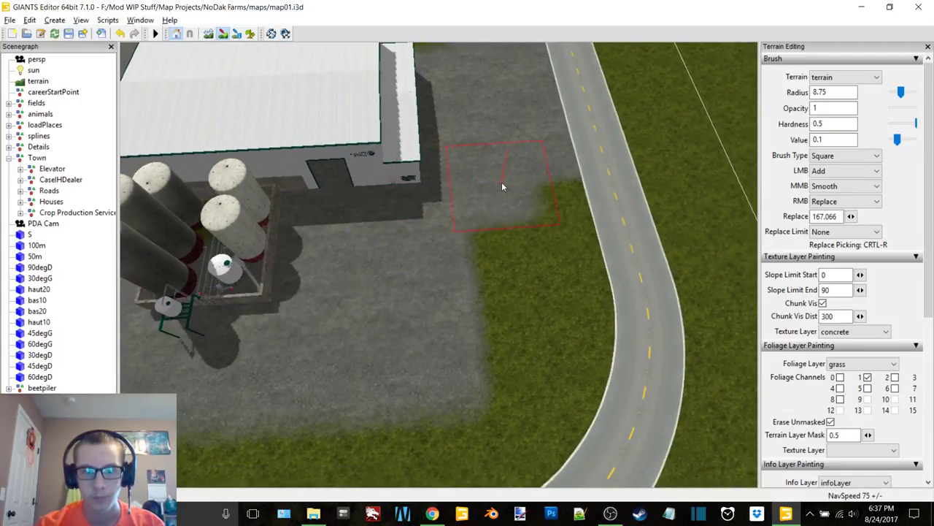
mouse_move(573, 194)
right_mouse_down()
mouse_move(455, 223)
mouse_move(512, 224)
mouse_move(565, 308)
mouse_move(463, 278)
right_mouse_up()
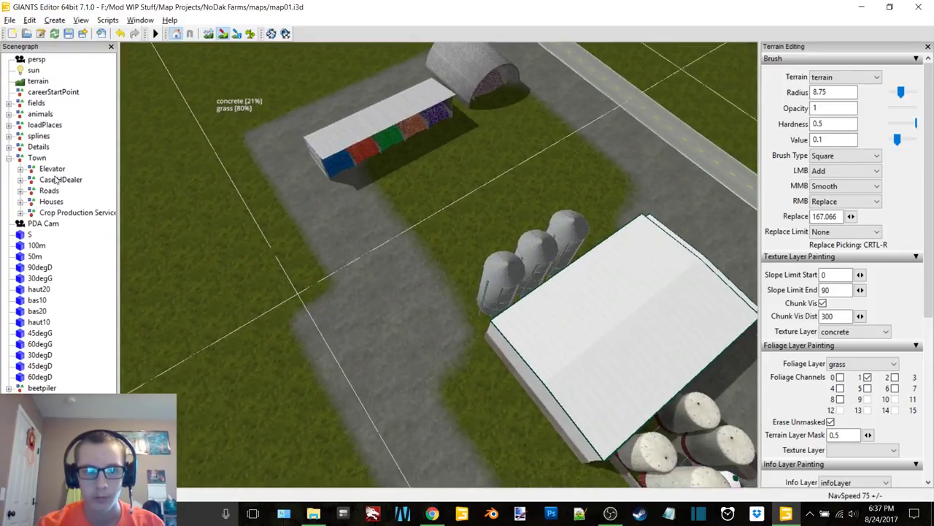
Step: Hide the Crop Production Services group by switching off its visibility attribute
left_click(73, 211)
left_click(140, 19)
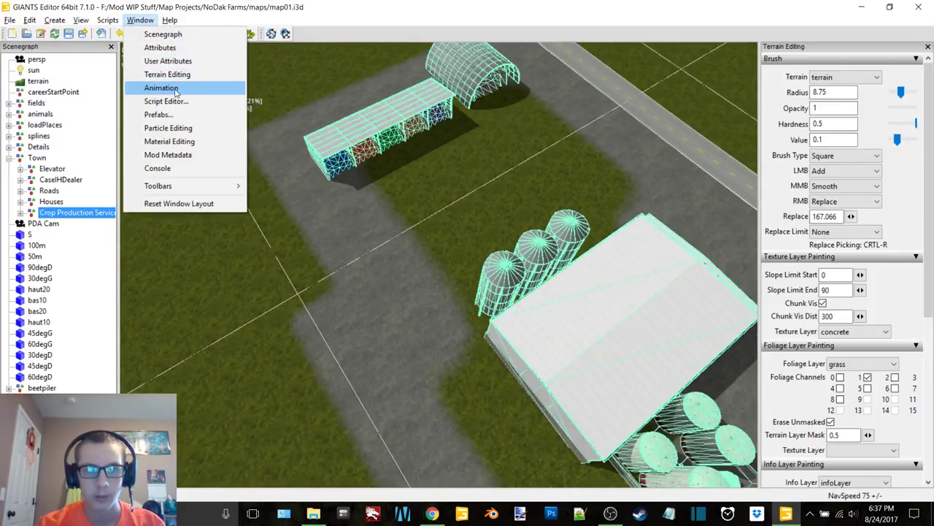
left_click(161, 47)
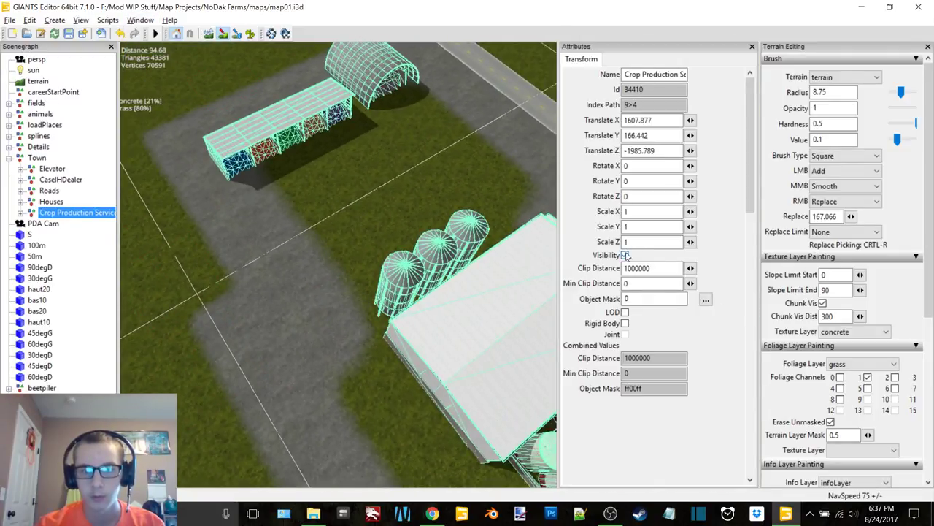
left_click(625, 255)
scroll(484, 226, "down", 3)
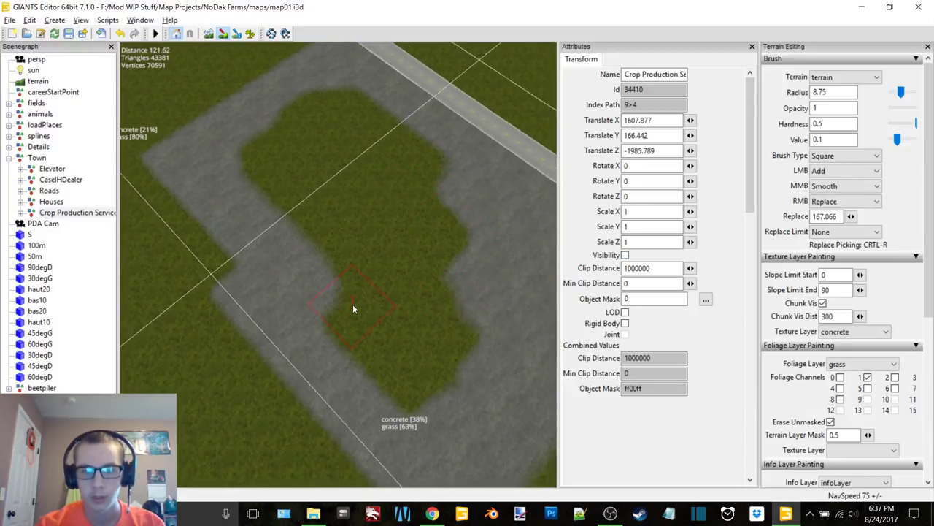
Step: Enlarge the brush radius to 14.25 and fill the grass area enclosed by the concrete strips with concrete
scroll(356, 301, "up", 2, "ctrl")
left_click_drag(354, 298, 422, 365)
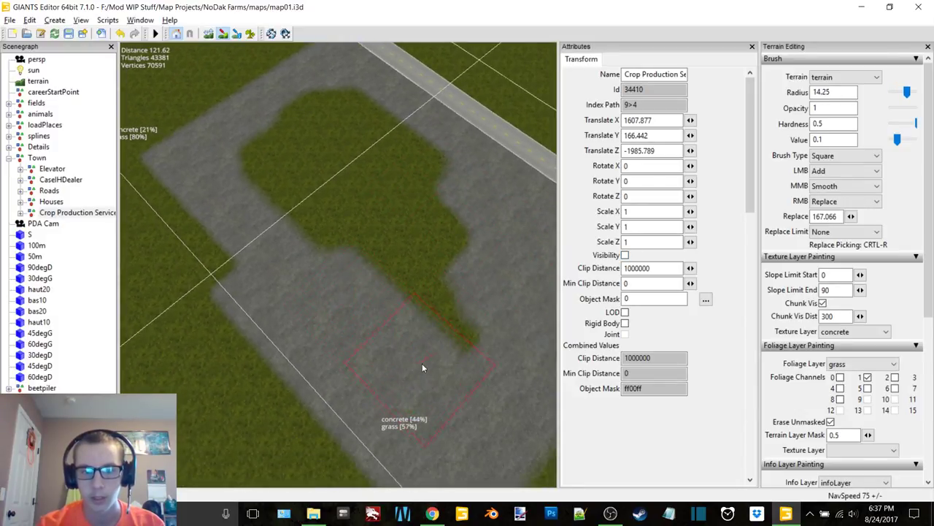
mouse_move(444, 302)
left_mouse_down()
mouse_move(426, 159)
mouse_move(387, 132)
left_mouse_up()
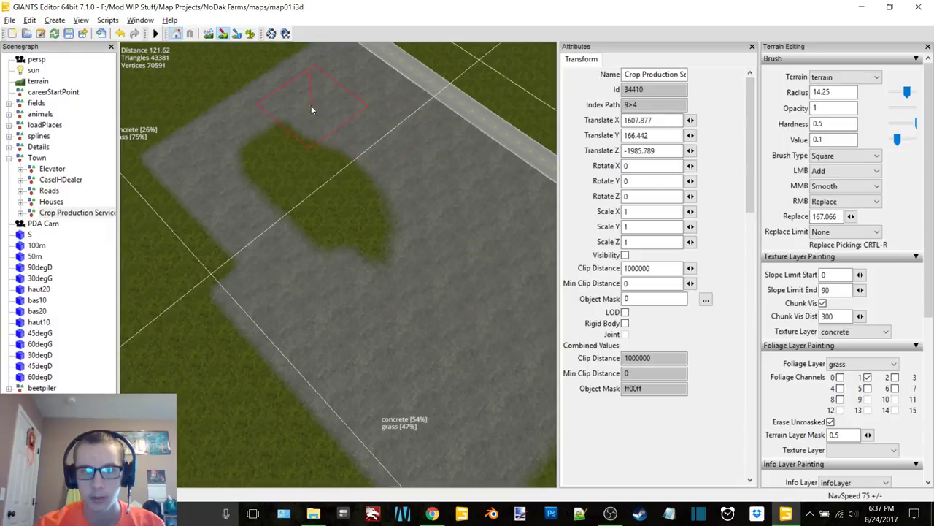
left_click_drag(275, 161, 344, 235)
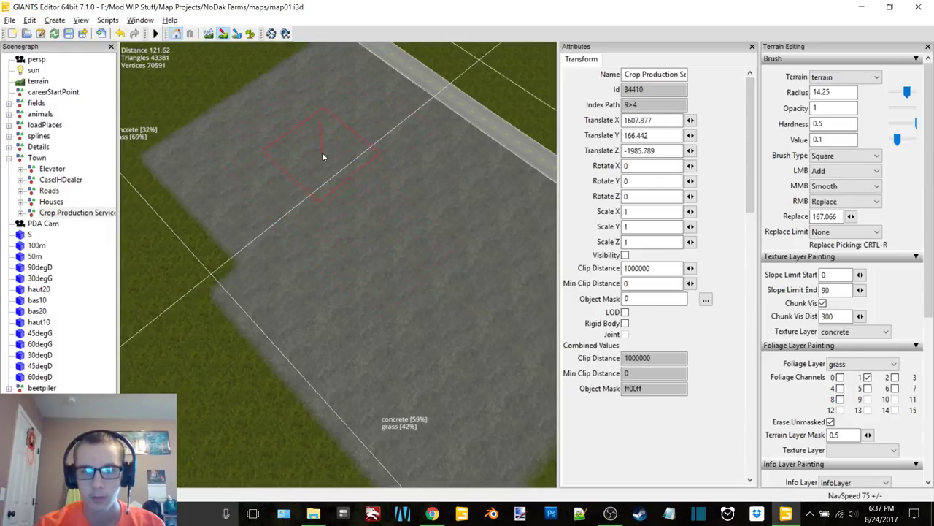
Step: Reduce the brush radius to 1.75, make the Crop Production Services group visible again, and close its attributes
scroll(291, 242, "down", 4, "ctrl")
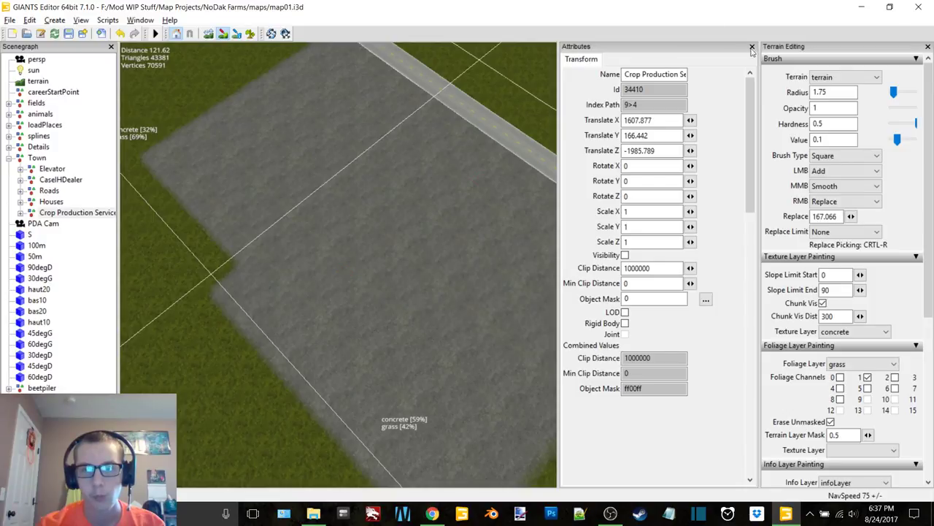
left_click(625, 255)
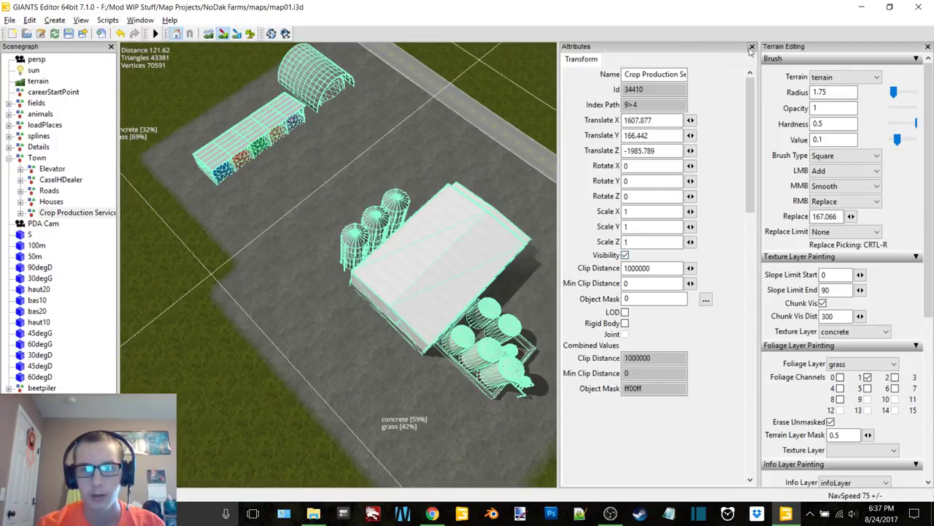
left_click(752, 47)
left_click(82, 142)
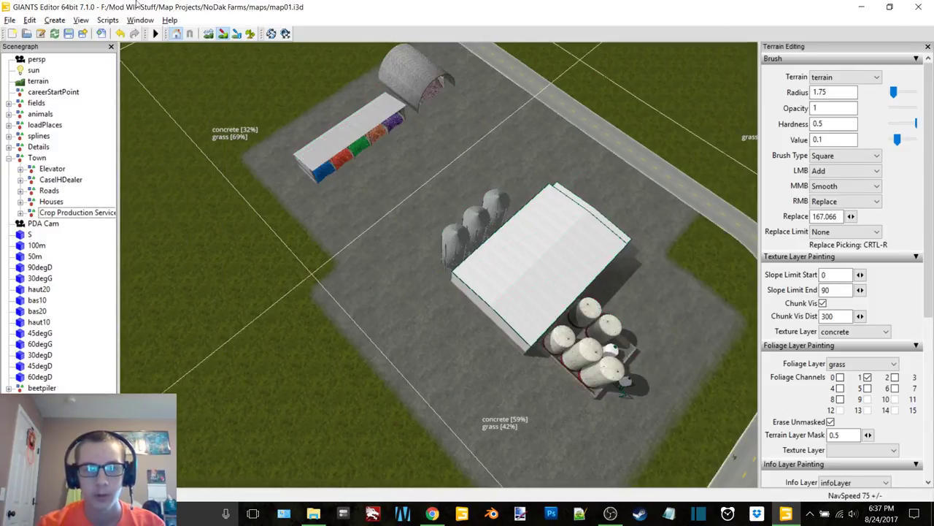
Step: Stop texture painting and paste the copied LiveStockSaleBarn group into the Town group
left_click(222, 34)
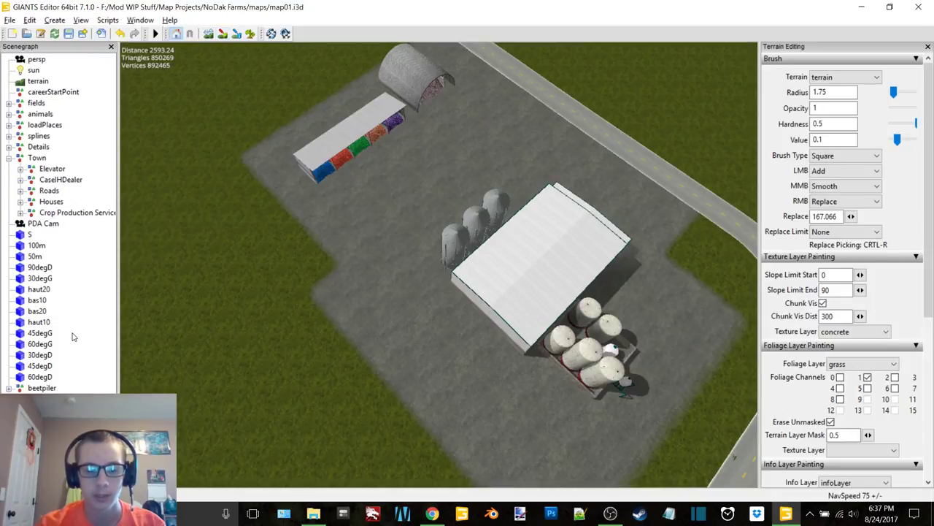
left_click(42, 159)
key("ctrl+v")
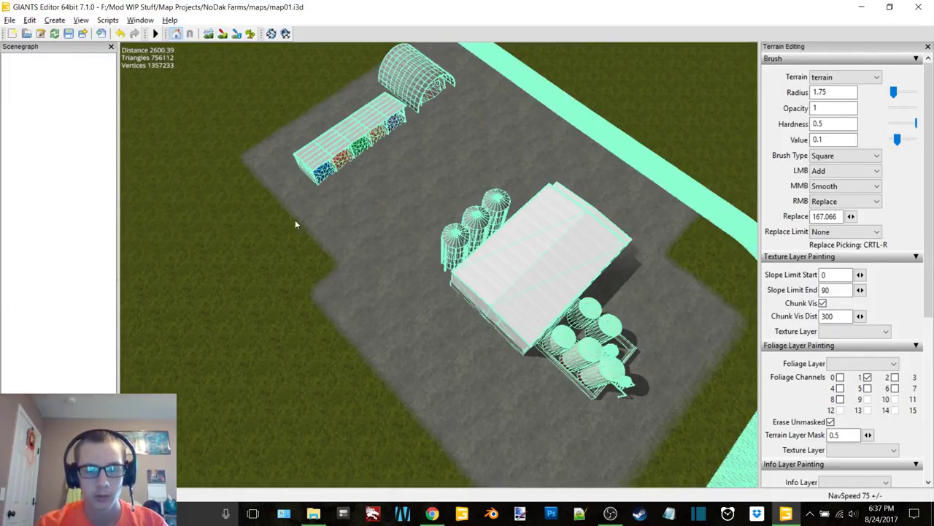
Step: Place the livestock sale barn on the open grass between the road and the Crop Production Services lot
scroll(470, 245, "down", 2)
mouse_move(471, 245)
left_mouse_down("alt")
mouse_move(496, 219)
mouse_move(512, 182)
left_mouse_up("alt")
left_click_drag(552, 118, 419, 263, "alt")
middle_click_drag(419, 261, 442, 226, "alt")
right_click_drag(442, 225, 566, 245)
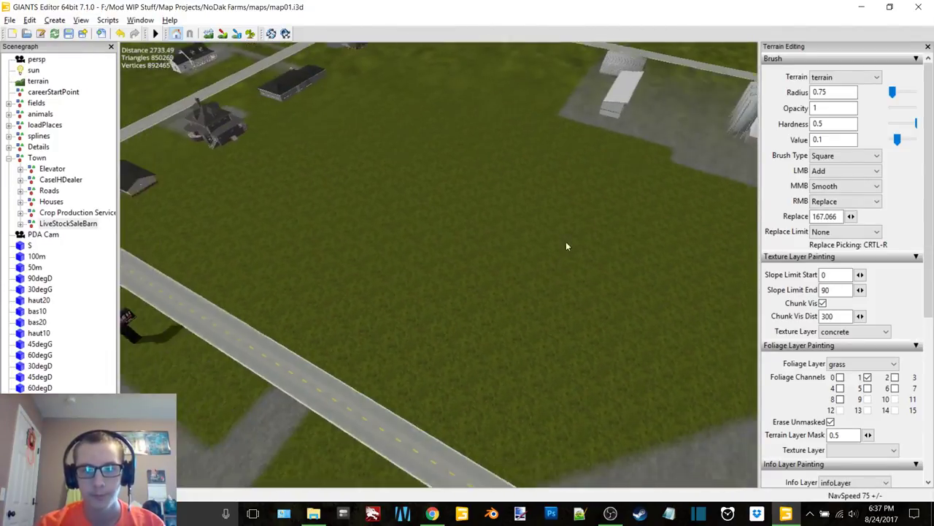
left_click_drag(566, 245, 505, 254, "alt")
key("ctrl+b")
left_click(455, 210)
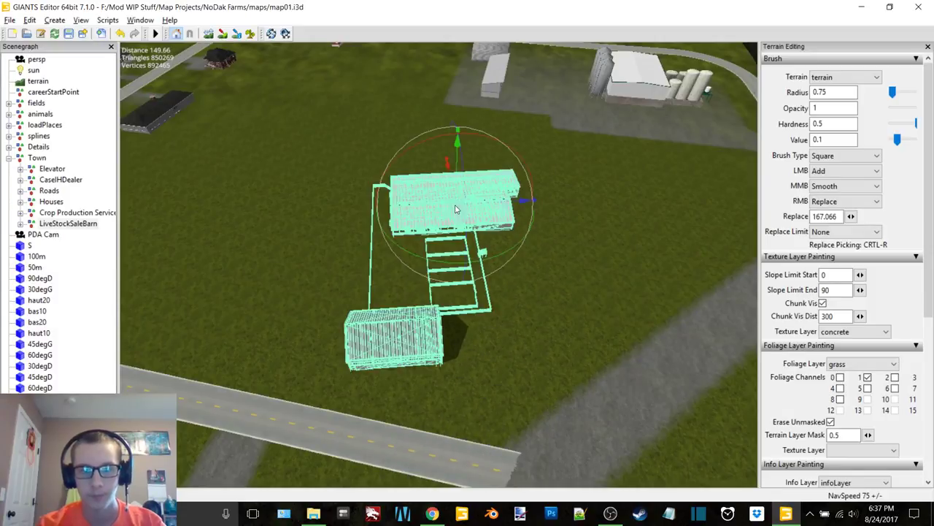
Step: Set the livestock sale barn's Y rotation to 0
left_click(138, 20)
left_click(160, 47)
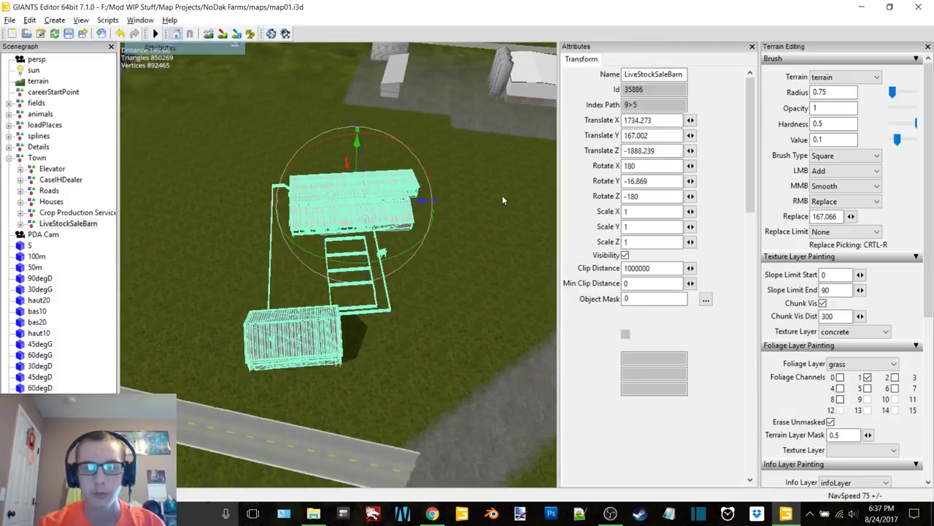
type("0")
key("Return")
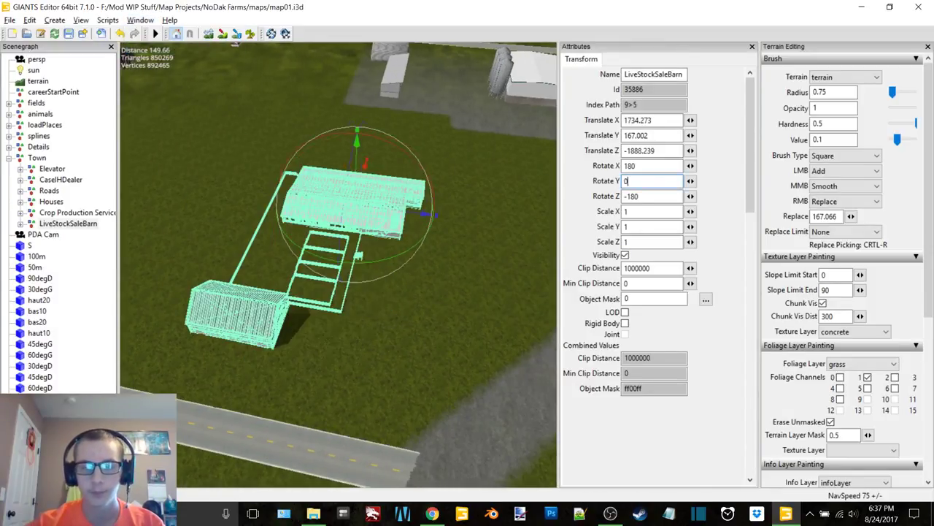
Step: Close the attributes and examine the sale barn's placement relative to the road, the dealer and the houses
left_click_drag(477, 232, 336, 244, "alt")
middle_click_drag(336, 244, 222, 241, "alt")
left_click_drag(222, 241, 350, 246, "alt")
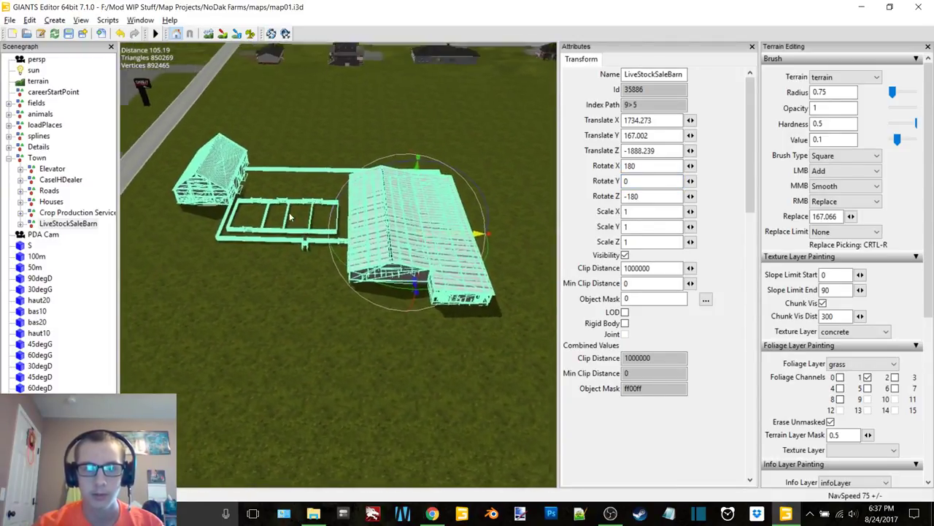
scroll(379, 259, "down", 3)
middle_click_drag(382, 263, 283, 236, "alt")
right_click_drag(283, 236, 312, 241)
left_click(752, 47)
middle_click_drag(419, 242, 497, 340, "alt")
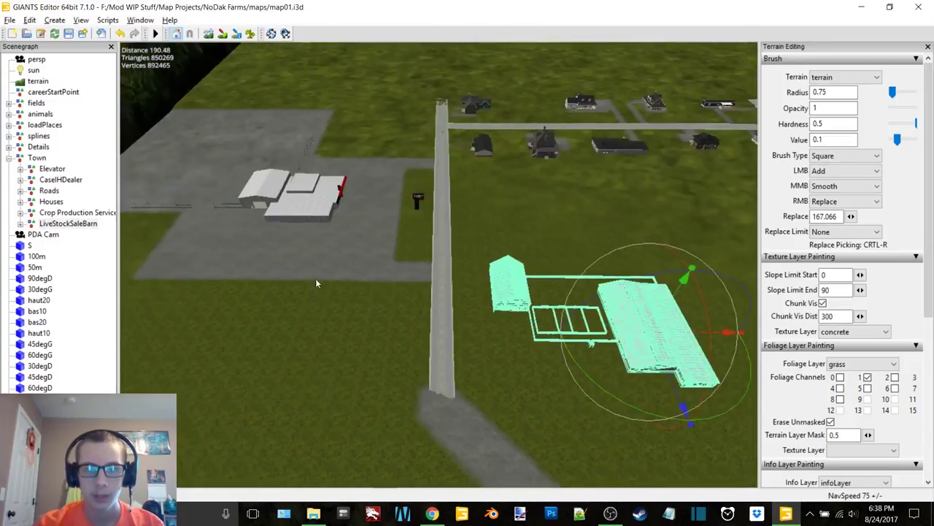
scroll(317, 281, "up", 3)
left_click_drag(364, 226, 515, 241, "alt")
right_click_drag(516, 237, 552, 201)
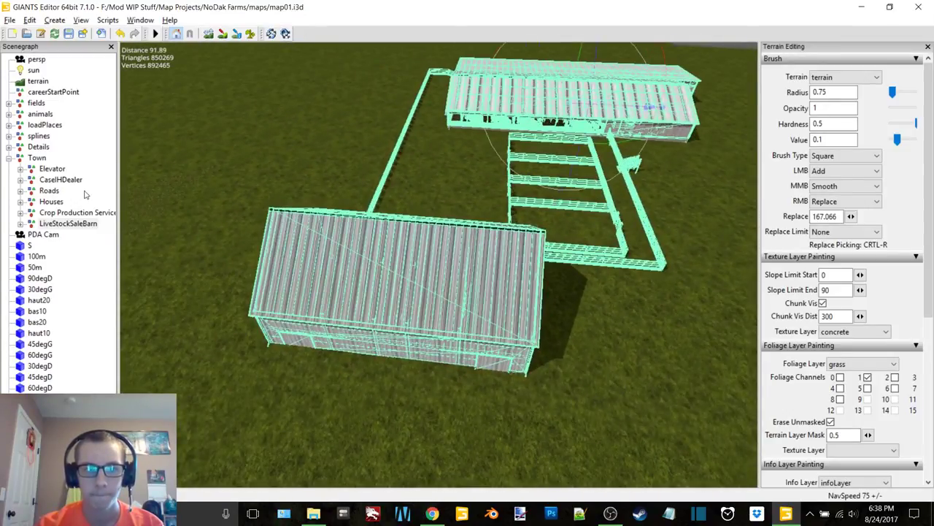
Step: Inspect how the sale barn's foundation meets the ground, and collapse the Building and LiveStockSaleBarn groups
left_click(431, 194)
mouse_move(431, 194)
right_mouse_down()
mouse_move(447, 241)
mouse_move(387, 196)
mouse_move(483, 192)
mouse_move(402, 190)
mouse_move(418, 192)
right_mouse_up()
left_click(388, 141)
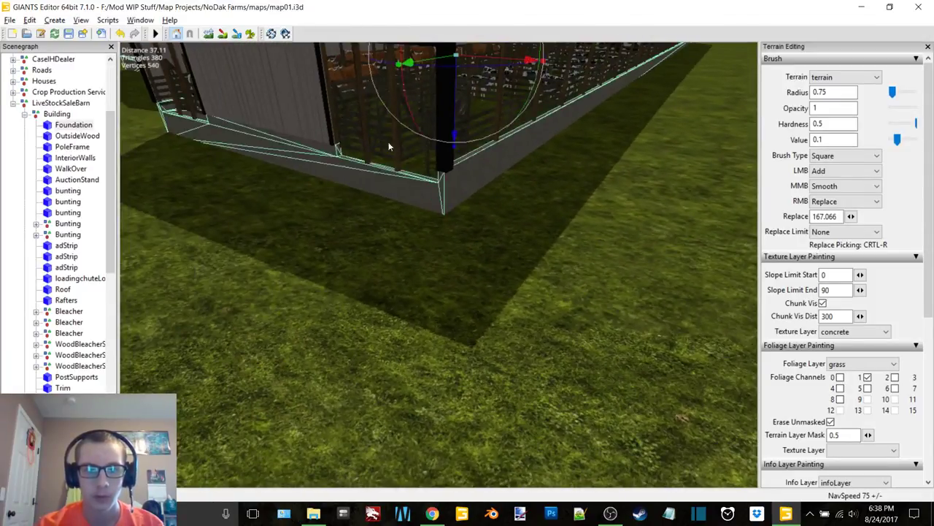
right_click_drag(357, 166, 242, 227)
double_click(50, 115)
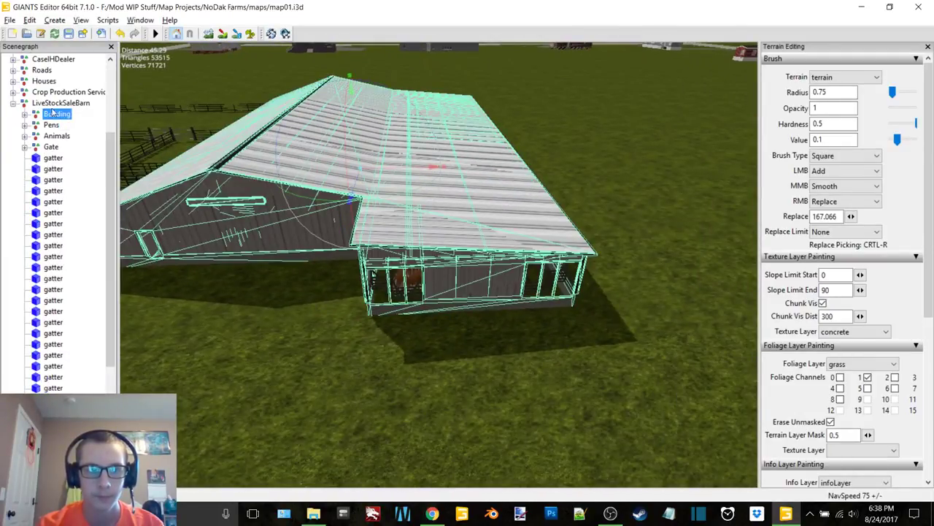
double_click(58, 106)
Step: Look over the sale barn, its pens and the smaller barn, selecting the whole group to check its extent
left_click_drag(441, 198, 556, 219, "alt")
scroll(543, 209, "up", 3)
scroll(564, 215, "up", 4)
scroll(540, 225, "up", 4)
mouse_move(556, 219)
right_mouse_down()
mouse_move(482, 208)
mouse_move(387, 217)
mouse_move(448, 227)
mouse_move(321, 229)
mouse_move(384, 211)
mouse_move(199, 232)
mouse_move(619, 230)
mouse_move(578, 227)
mouse_move(518, 278)
mouse_move(540, 283)
mouse_move(570, 270)
mouse_move(548, 223)
mouse_move(464, 230)
mouse_move(152, 316)
mouse_move(120, 342)
mouse_move(434, 212)
mouse_move(486, 253)
mouse_move(430, 206)
mouse_move(547, 237)
mouse_move(439, 325)
right_mouse_up()
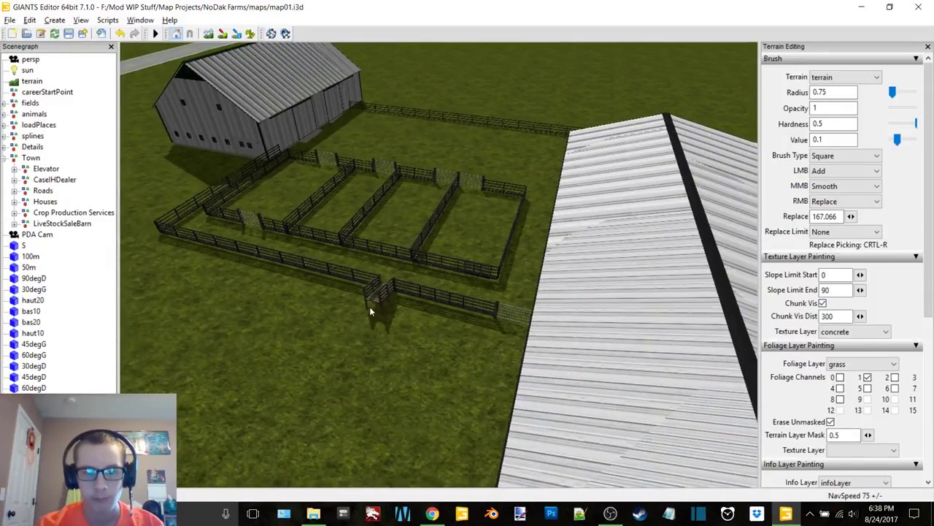
left_click(73, 224)
key("f")
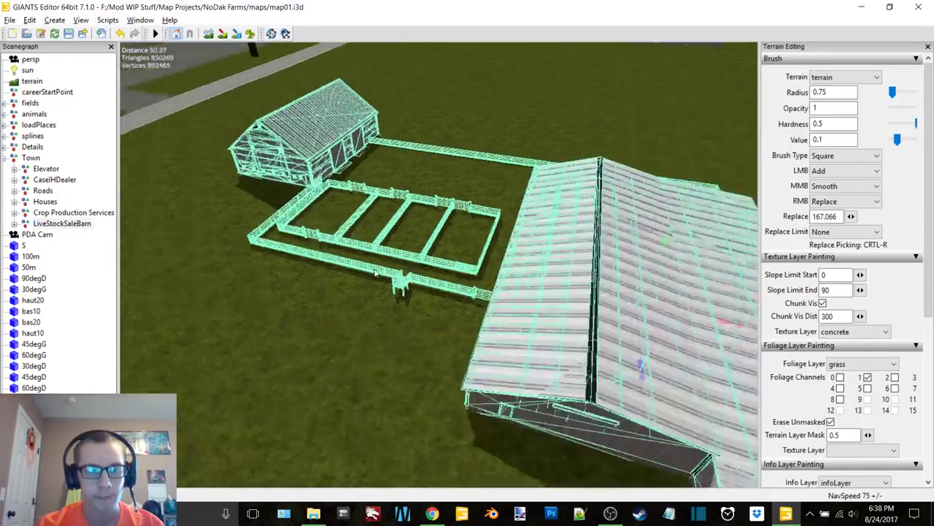
left_click(82, 346)
Step: Set the brush radius to 4 and paint a filled concrete turnout off the existing drive toward the sale barn
middle_click_drag(611, 271, 597, 232, "alt")
scroll(577, 236, "down", 4)
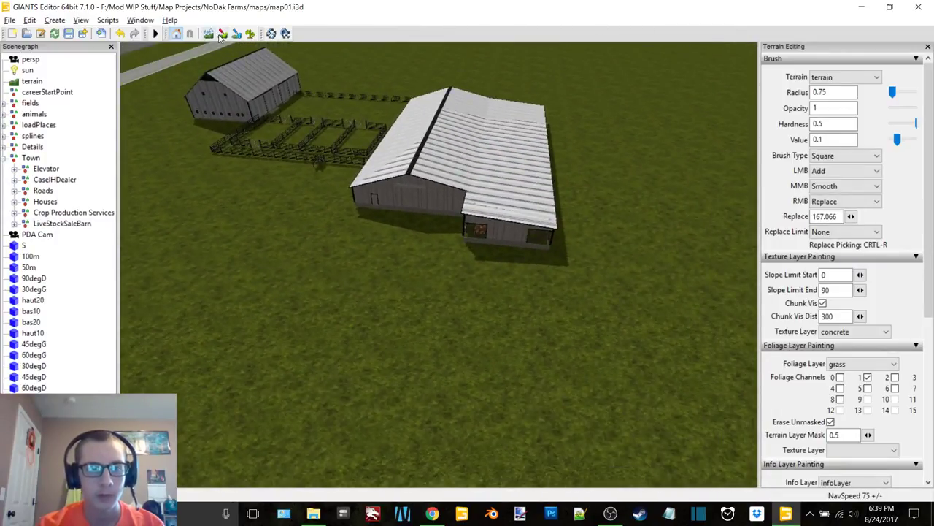
scroll(451, 255, "down", 2)
middle_click_drag(451, 255, 478, 210, "alt")
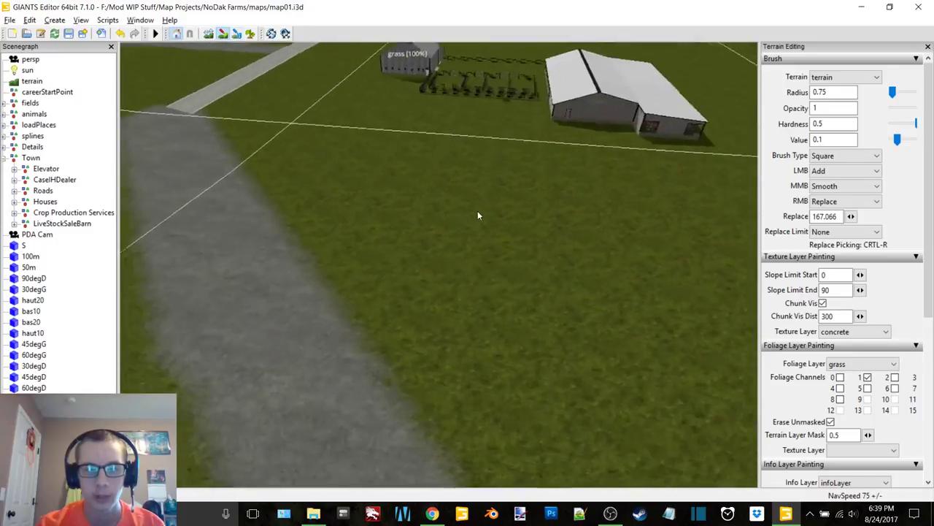
scroll(463, 229, "down", 3)
left_click_drag(461, 227, 452, 244, "alt")
scroll(452, 235, "down", 3, "alt")
scroll(420, 253, "up", 5)
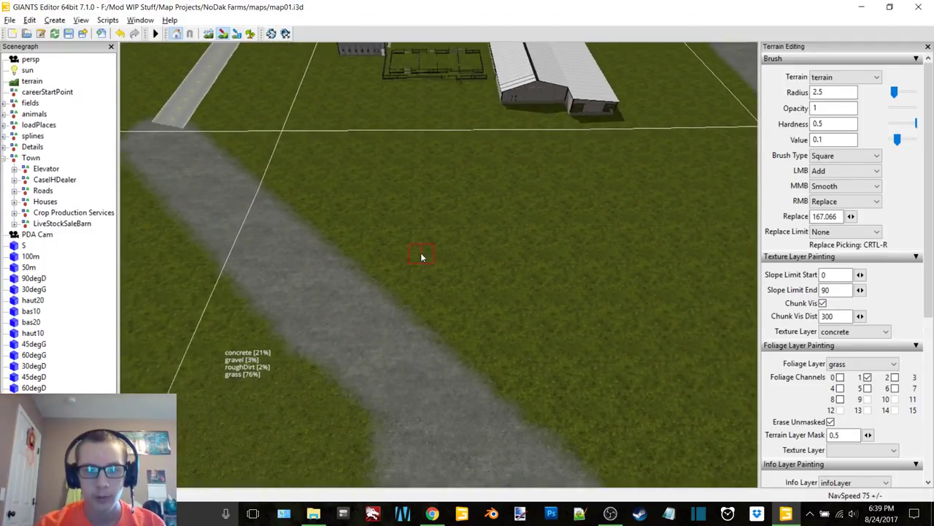
left_click(411, 207)
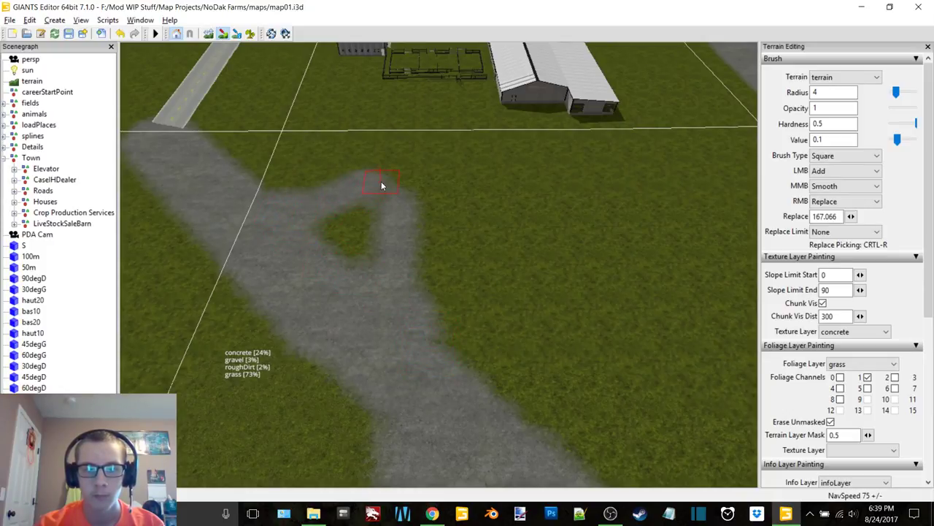
middle_click_drag(377, 246, 387, 260, "alt")
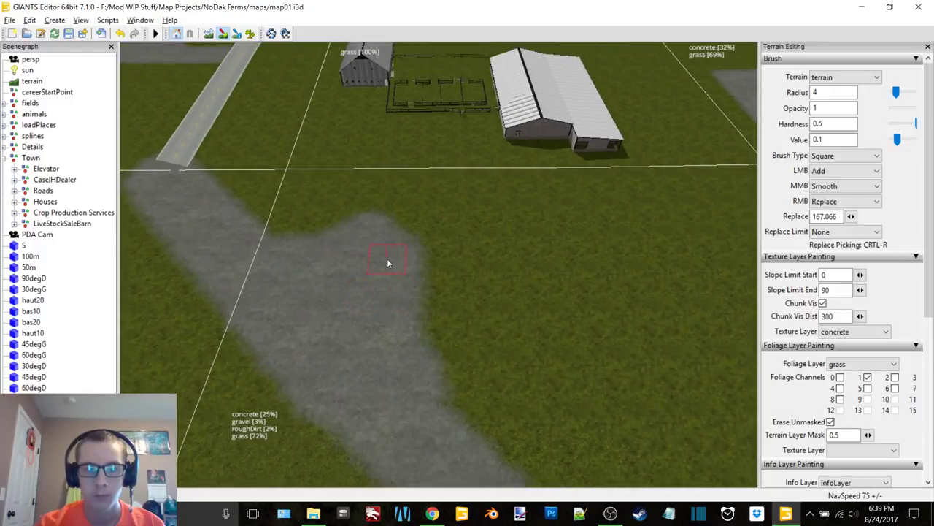
scroll(388, 263, "up", 1)
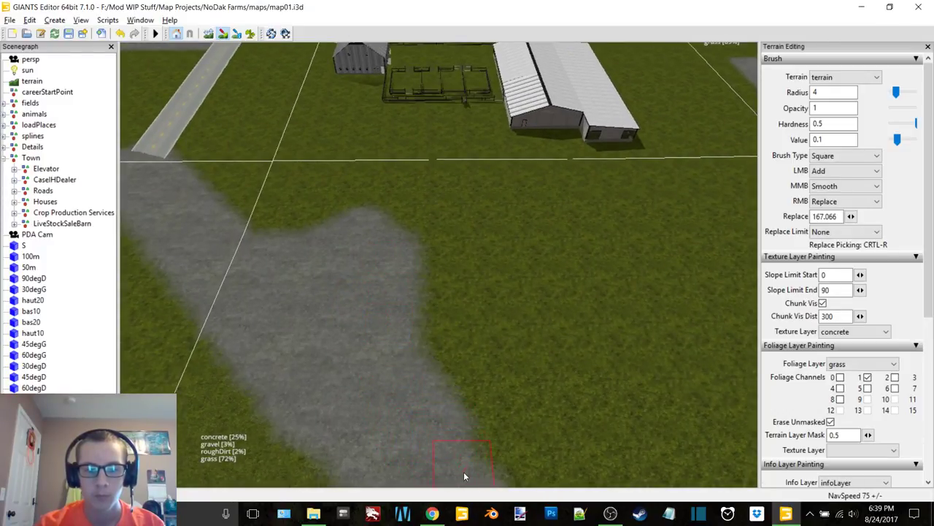
Step: Extend the concrete as a narrow drive from the turnout up to the livestock pens
key("w")
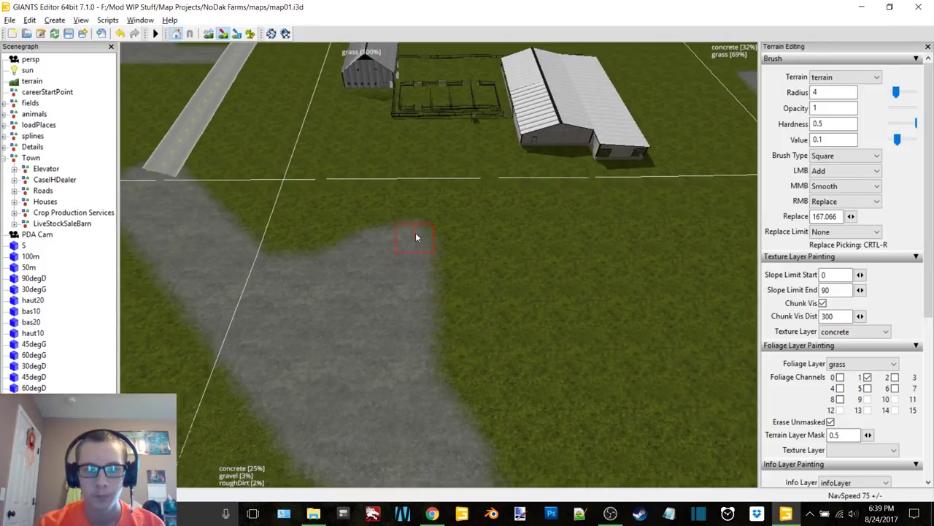
left_click_drag(419, 216, 417, 195)
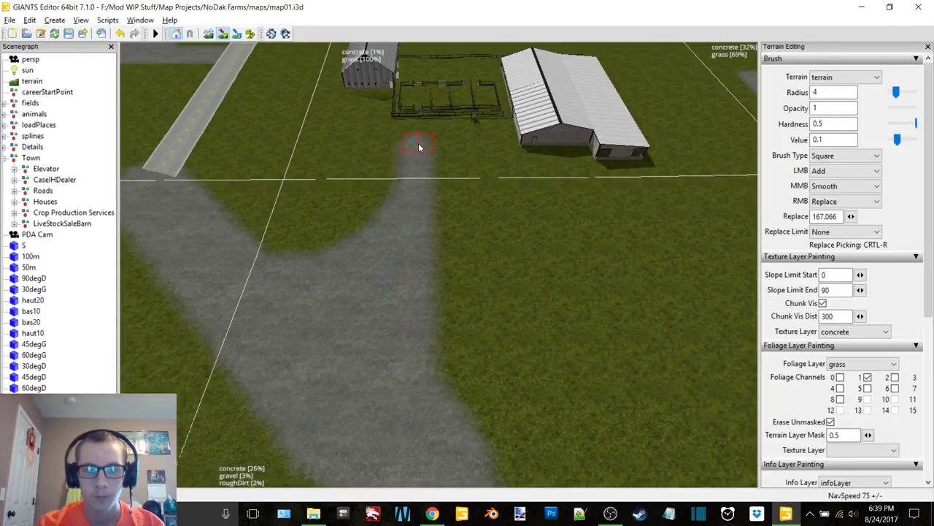
key("w")
Step: Paint concrete along the pens past the loading chute and across the front of the sale barn
mouse_move(449, 234)
left_mouse_down()
mouse_move(430, 294)
mouse_move(434, 263)
mouse_move(722, 239)
left_mouse_up()
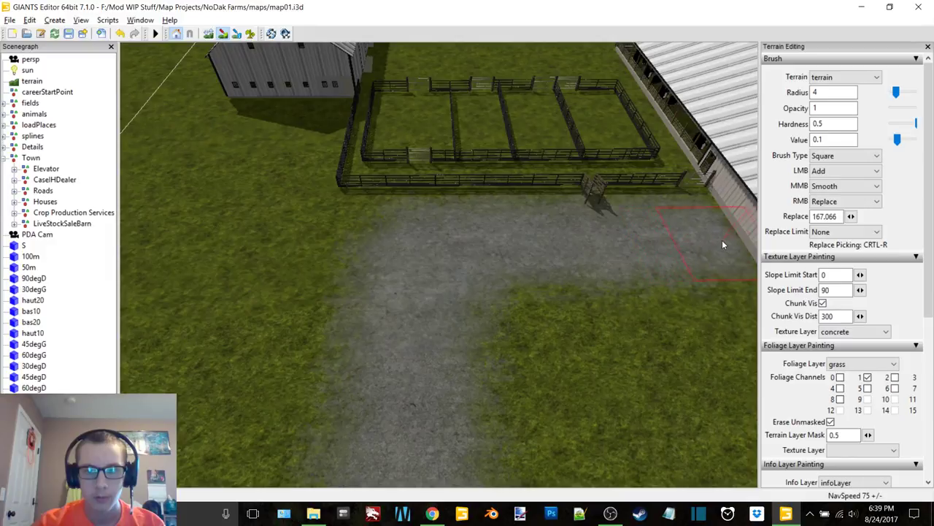
scroll(734, 241, "down", 3)
middle_click_drag(632, 251, 524, 239, "alt")
mouse_move(524, 238)
left_mouse_down()
mouse_move(464, 219)
mouse_move(460, 260)
mouse_move(644, 267)
mouse_move(680, 295)
mouse_move(724, 307)
left_mouse_up()
mouse_move(625, 252)
middle_mouse_down("alt")
mouse_move(502, 275)
mouse_move(434, 247)
middle_mouse_up("alt")
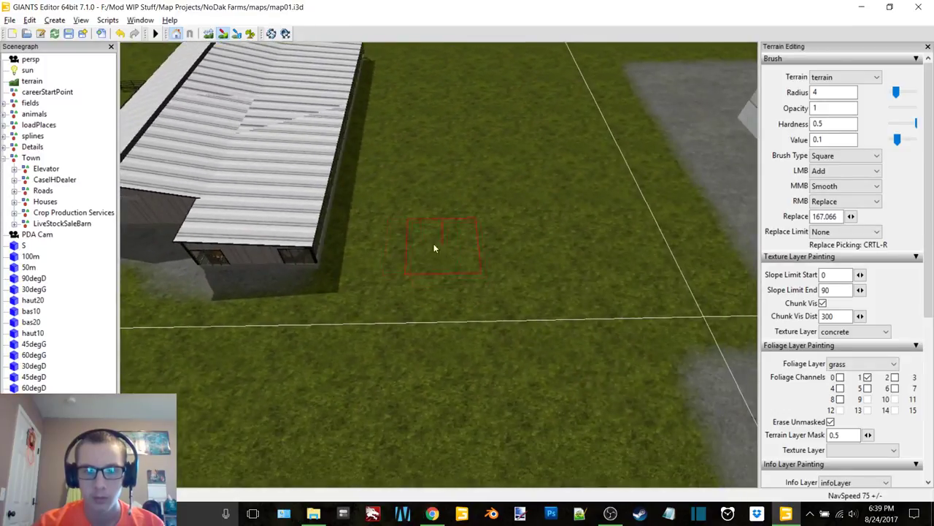
Step: Paint a concrete strip from the front corner of the sale barn out across the grass and back toward the entrance drive
left_click_drag(408, 240, 352, 243, "alt")
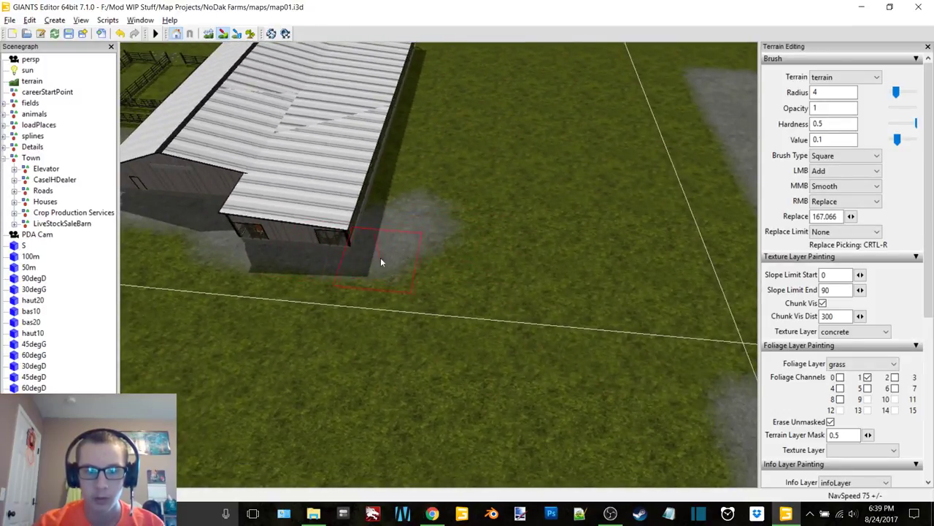
scroll(380, 261, "down", 3)
left_click_drag(423, 250, 490, 228, "alt")
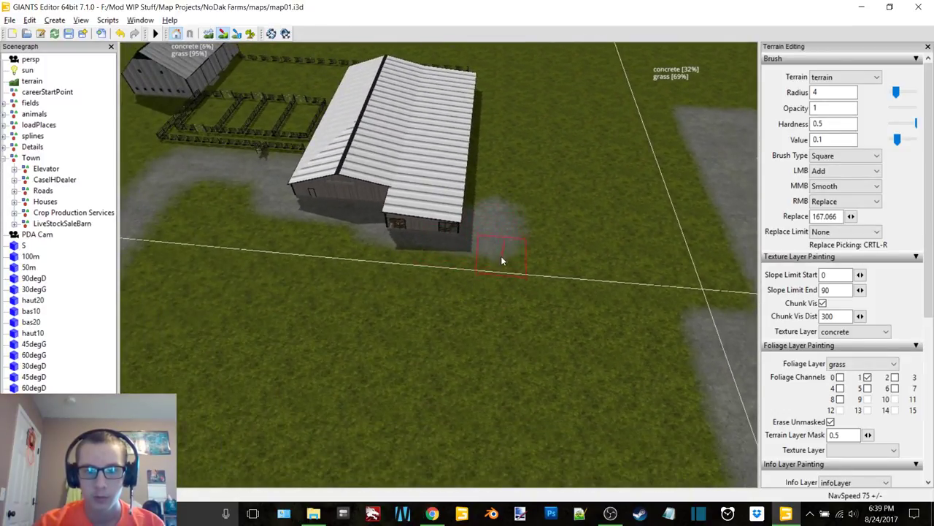
left_click_drag(501, 261, 503, 385)
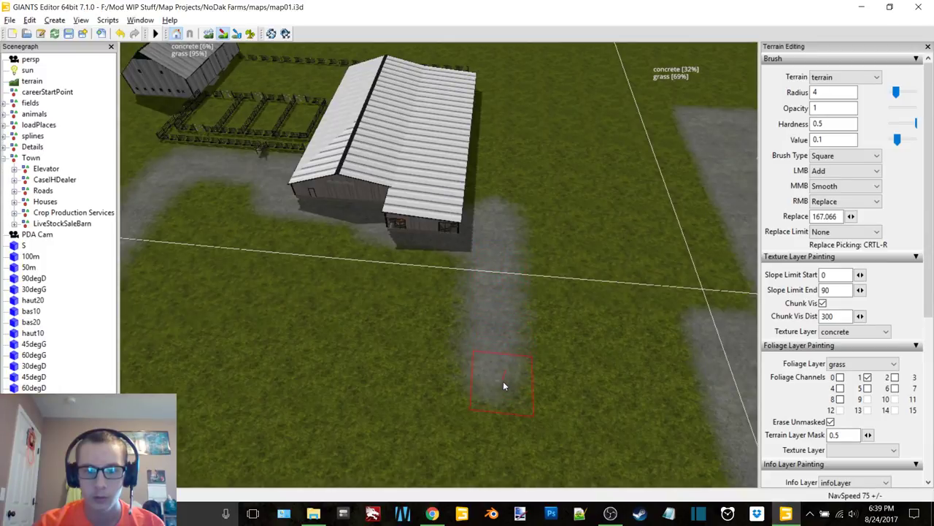
mouse_move(503, 381)
right_mouse_down()
mouse_move(501, 358)
mouse_move(559, 299)
right_mouse_up()
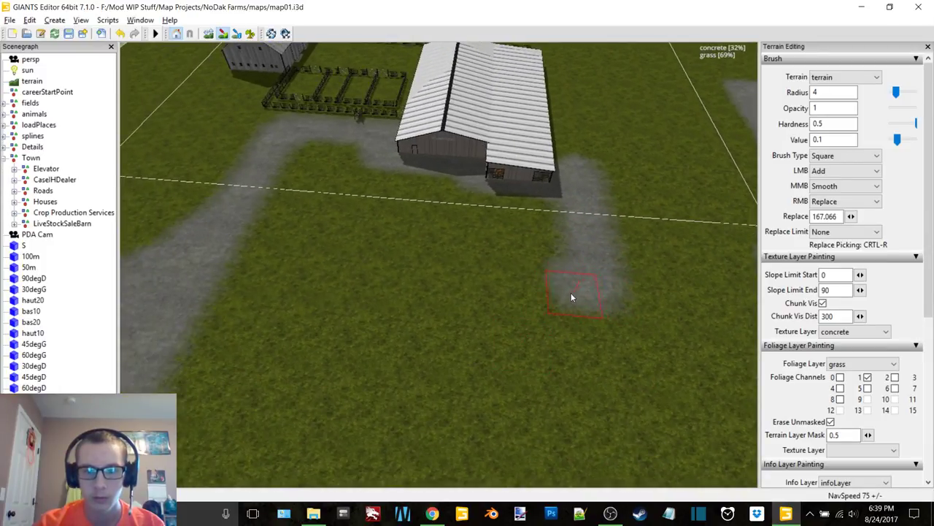
left_click_drag(572, 297, 355, 277)
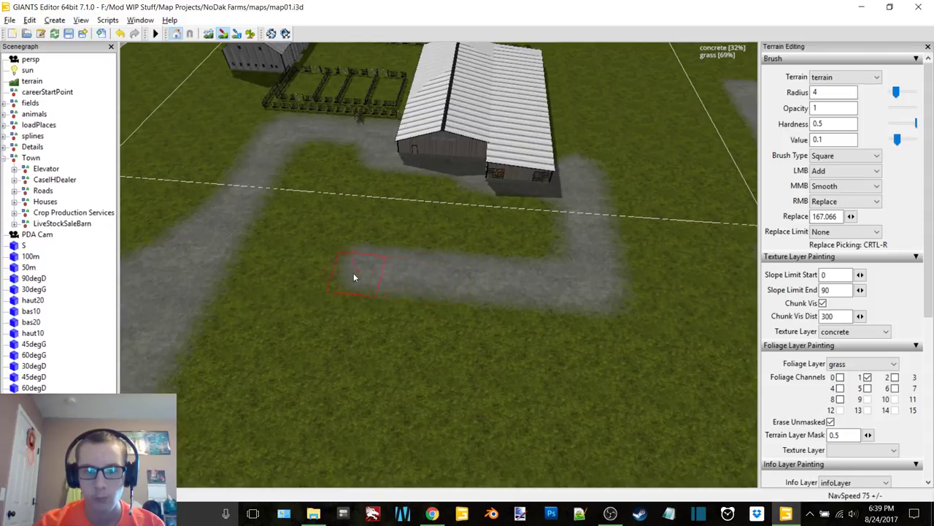
Step: Join the strip to the entrance drive and fill the enclosed grass in front of the sale barn with concrete
left_click_drag(282, 272, 246, 242)
mouse_move(306, 234)
left_mouse_down()
mouse_move(545, 253)
mouse_move(546, 217)
mouse_move(371, 165)
left_mouse_up()
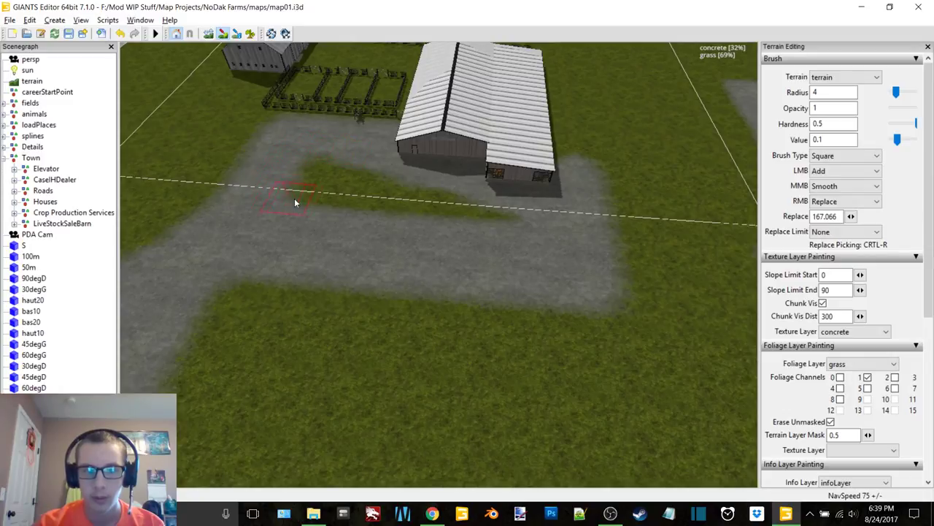
mouse_move(295, 202)
left_mouse_down()
mouse_move(403, 218)
mouse_move(315, 165)
mouse_move(336, 180)
left_mouse_up()
Step: Extend the concrete along the road side of the smaller barn and around its far end wall
mouse_move(336, 180)
middle_mouse_down("alt")
mouse_move(412, 267)
mouse_move(414, 199)
middle_mouse_up("alt")
scroll(405, 211, "up", 3)
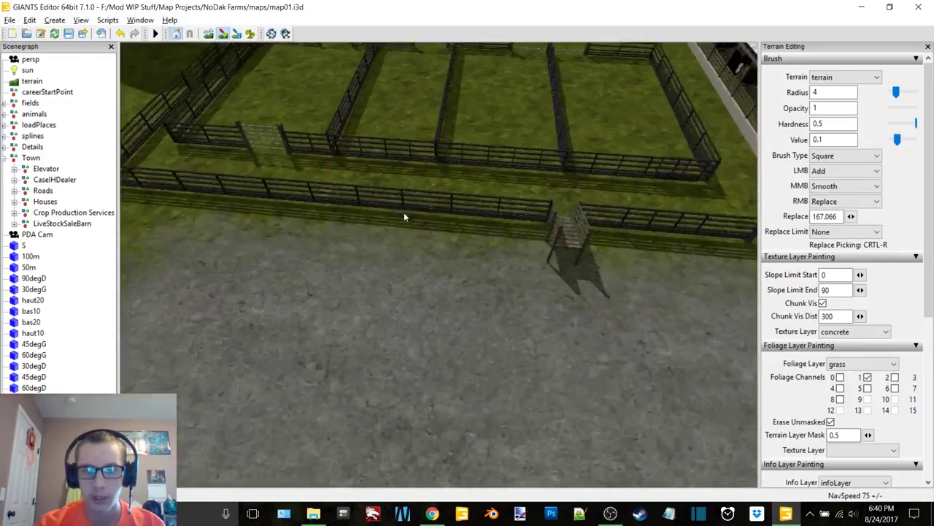
left_click_drag(404, 212, 402, 182, "alt")
mouse_move(400, 187)
middle_mouse_down()
mouse_move(370, 204)
mouse_move(392, 217)
mouse_move(382, 216)
mouse_move(399, 247)
mouse_move(438, 252)
middle_mouse_up()
mouse_move(519, 267)
left_mouse_down()
mouse_move(487, 267)
mouse_move(469, 286)
mouse_move(484, 312)
mouse_move(358, 305)
mouse_move(328, 285)
mouse_move(359, 110)
left_mouse_up()
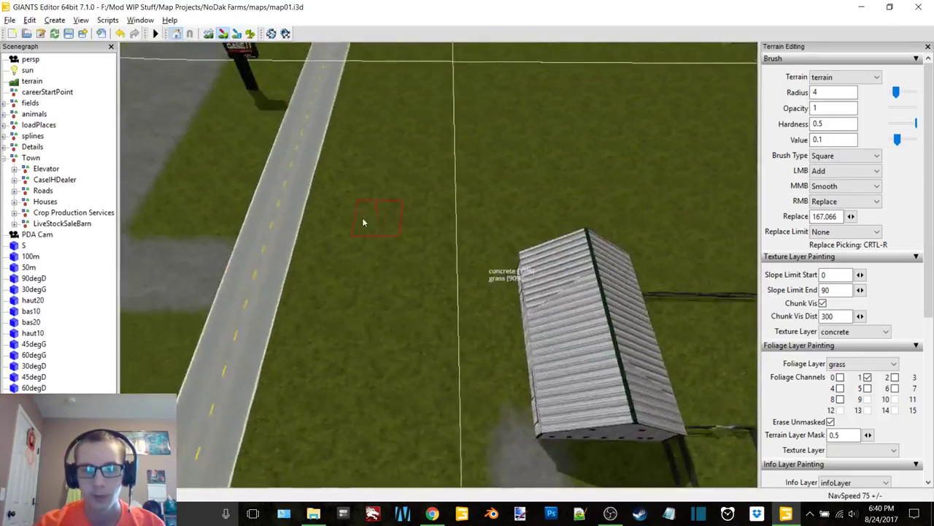
mouse_move(363, 222)
left_mouse_down("alt")
mouse_move(560, 241)
mouse_move(418, 223)
left_mouse_up("alt")
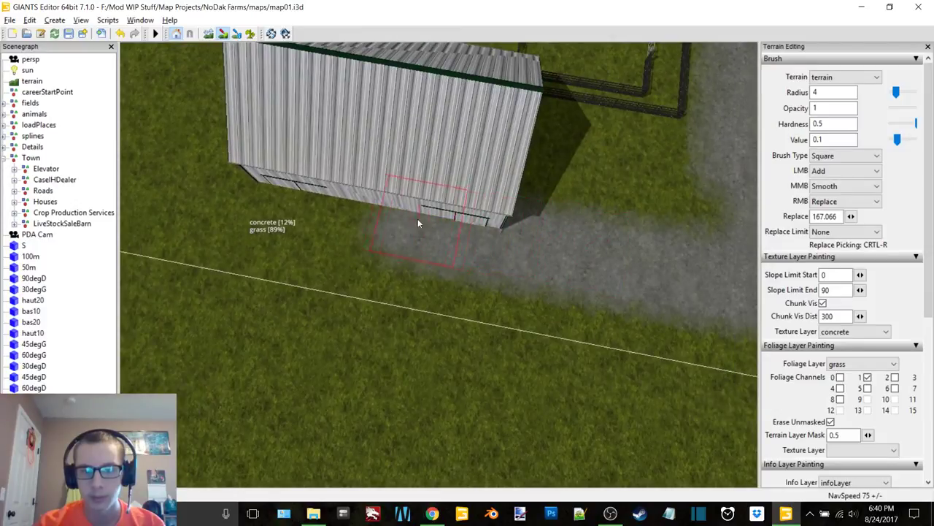
mouse_move(267, 184)
right_mouse_down()
mouse_move(350, 226)
mouse_move(399, 216)
mouse_move(557, 224)
mouse_move(573, 272)
right_mouse_up()
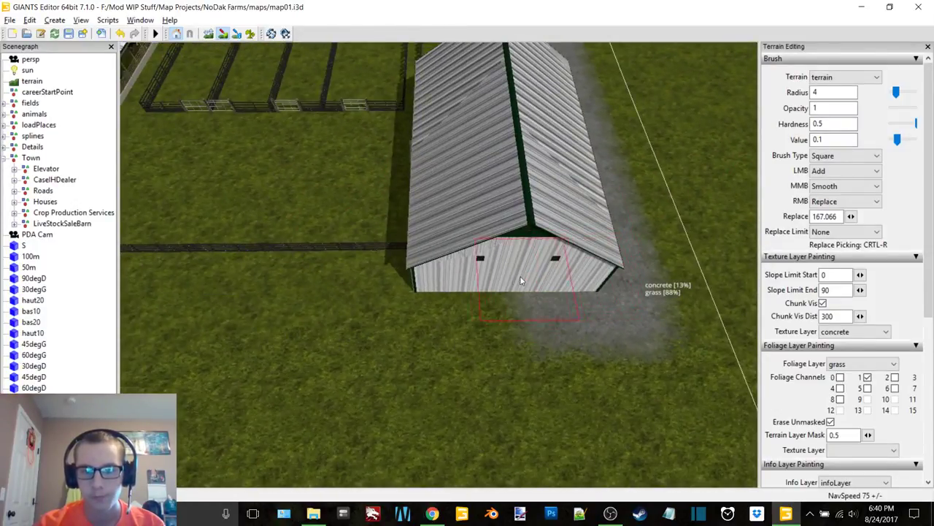
left_click_drag(520, 277, 448, 275)
Step: Paint concrete past the doors on the pen side of the smaller barn and around its outer corner
mouse_move(449, 275)
middle_mouse_down("alt")
mouse_move(470, 288)
mouse_move(454, 283)
middle_mouse_up("alt")
scroll(454, 283, "up", 3)
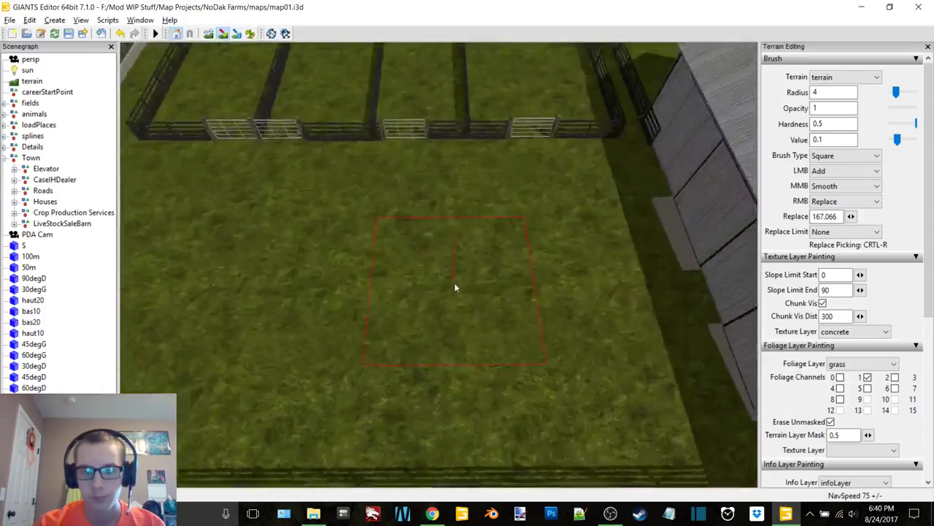
right_click_drag(454, 287, 665, 266)
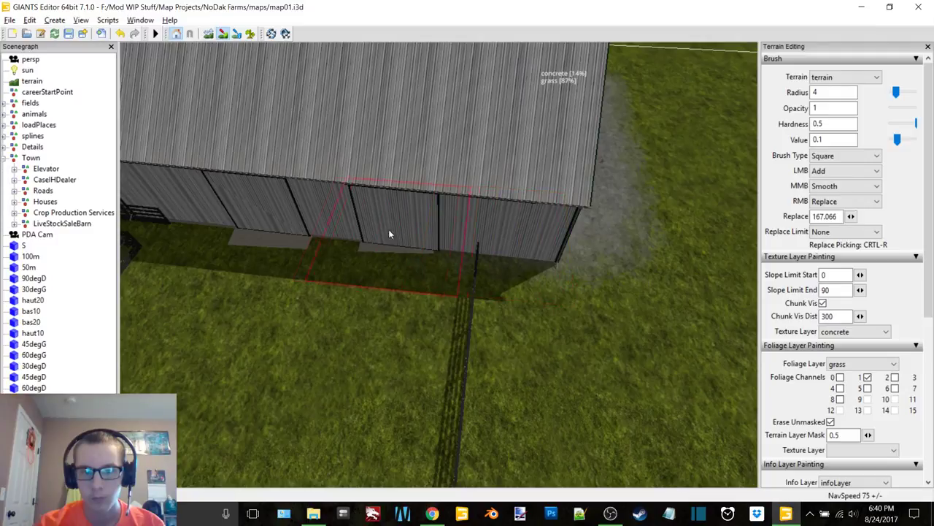
mouse_move(345, 243)
left_mouse_down()
mouse_move(574, 253)
mouse_move(571, 271)
mouse_move(524, 259)
mouse_move(548, 268)
left_mouse_up()
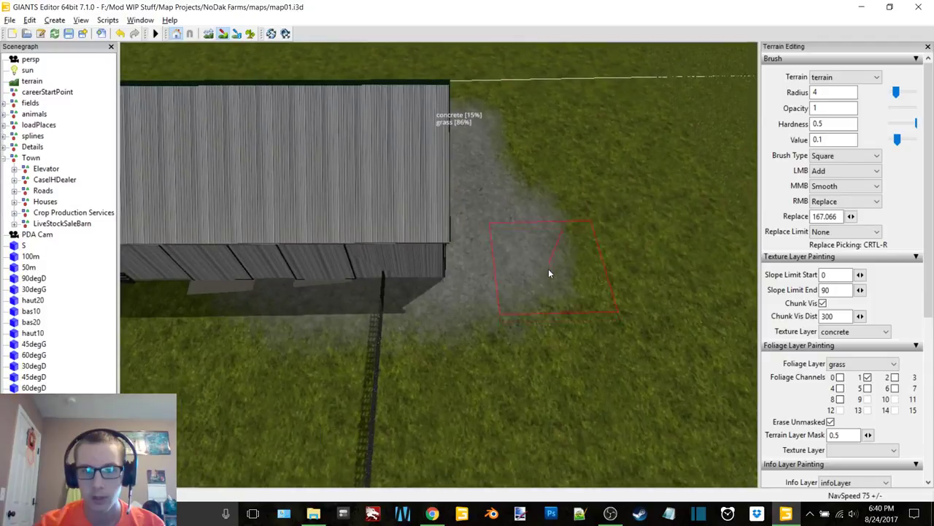
Step: Switch the texture layer to grass and paint over the excess concrete beyond the smaller barn's end wall
left_click(872, 332)
left_click(860, 356)
mouse_move(574, 230)
left_mouse_down()
mouse_move(538, 213)
mouse_move(540, 274)
left_mouse_up()
Step: Switch the texture layer back to concrete and cover the remaining pen side of the smaller barn up to the fence
left_click(854, 332)
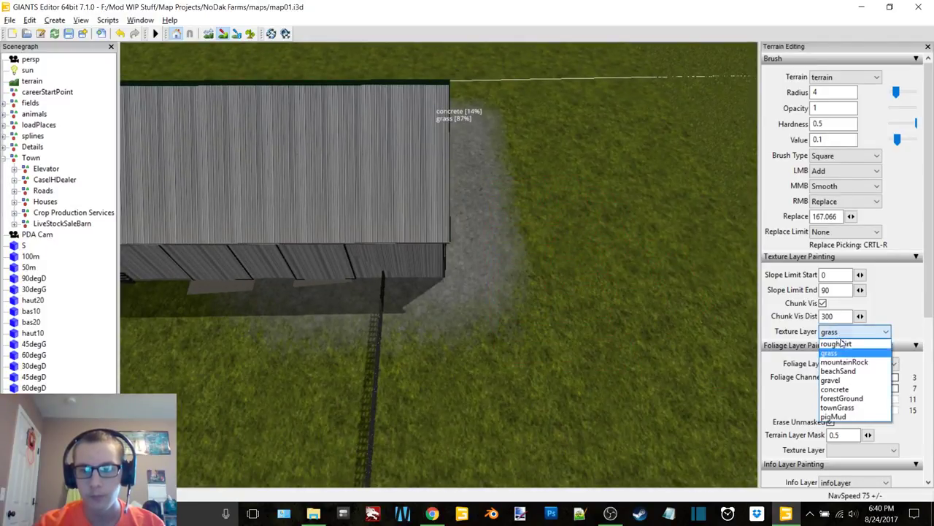
left_click(852, 388)
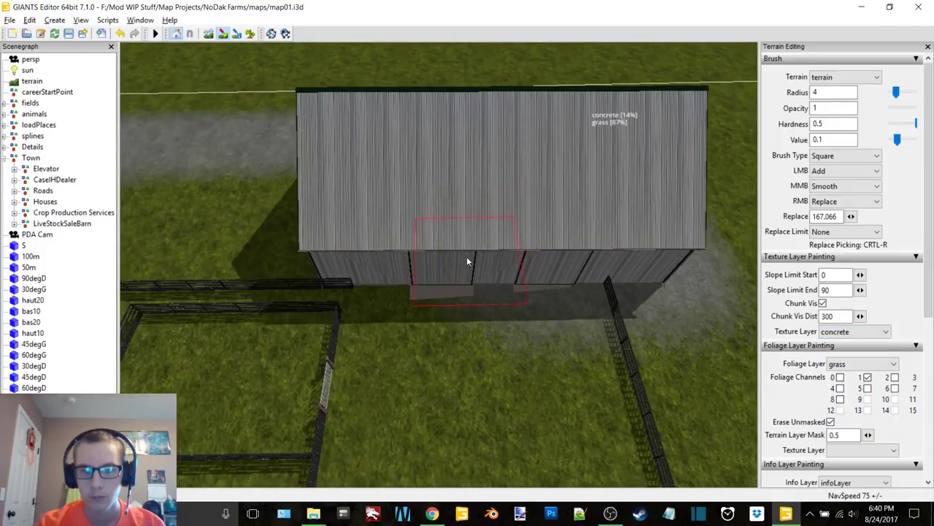
left_click(394, 285)
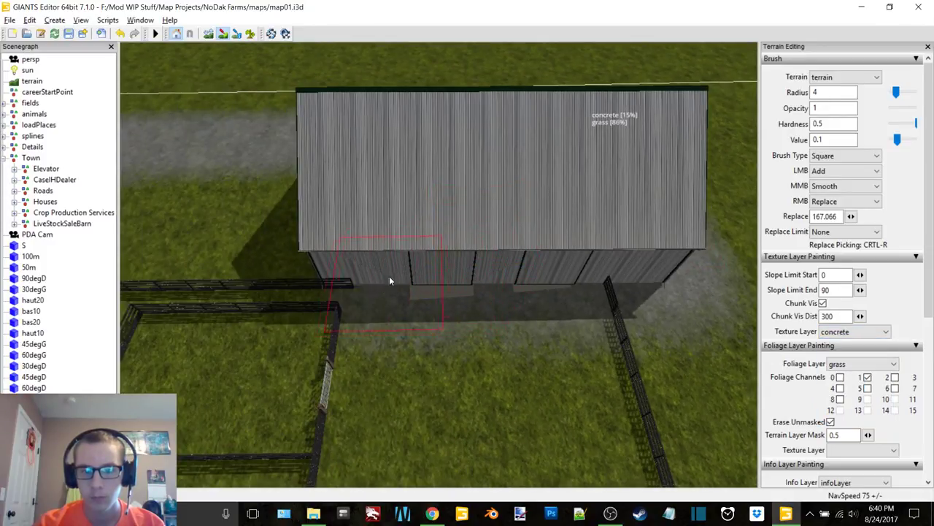
mouse_move(391, 280)
middle_mouse_down("alt")
mouse_move(429, 247)
mouse_move(480, 243)
middle_mouse_up("alt")
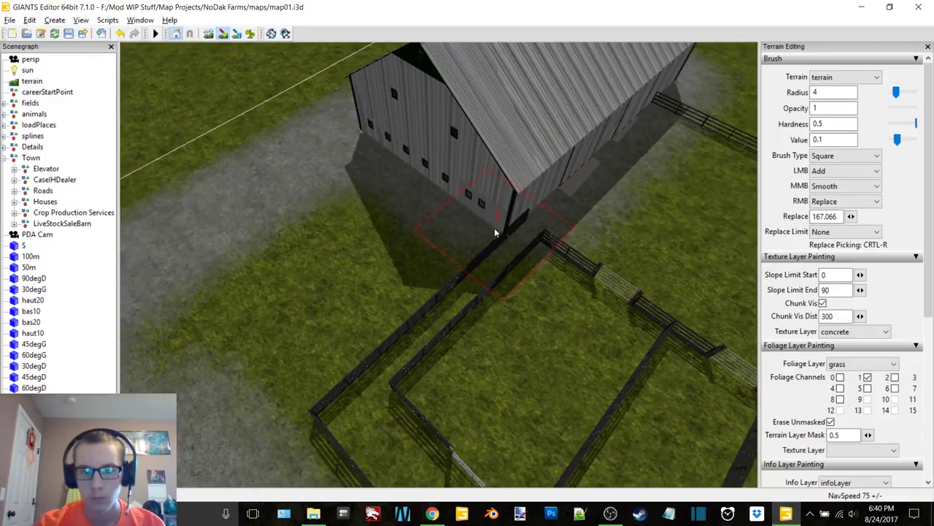
scroll(492, 210, "down", 2)
Step: Paint concrete along the outer long side of the sale barn, from the front yard to its back corner
middle_click_drag(490, 209, 453, 207, "alt")
mouse_move(452, 203)
left_mouse_down("alt")
mouse_move(516, 213)
mouse_move(548, 205)
mouse_move(516, 334)
mouse_move(475, 268)
left_mouse_up("alt")
mouse_move(417, 226)
left_mouse_down("alt")
mouse_move(651, 182)
mouse_move(590, 188)
left_mouse_up("alt")
middle_click_drag(590, 188, 530, 243, "alt")
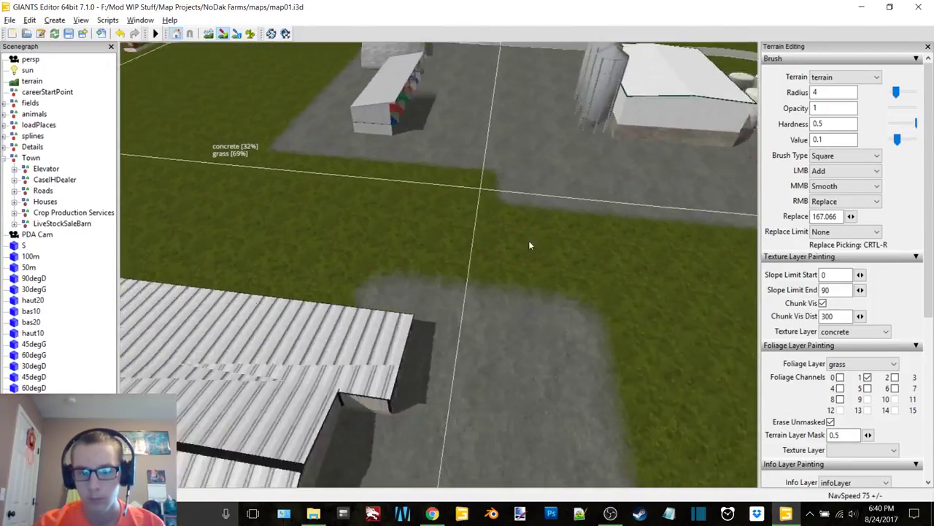
scroll(474, 223, "up", 5)
scroll(438, 211, "down", 5)
left_click_drag(437, 212, 396, 224, "alt")
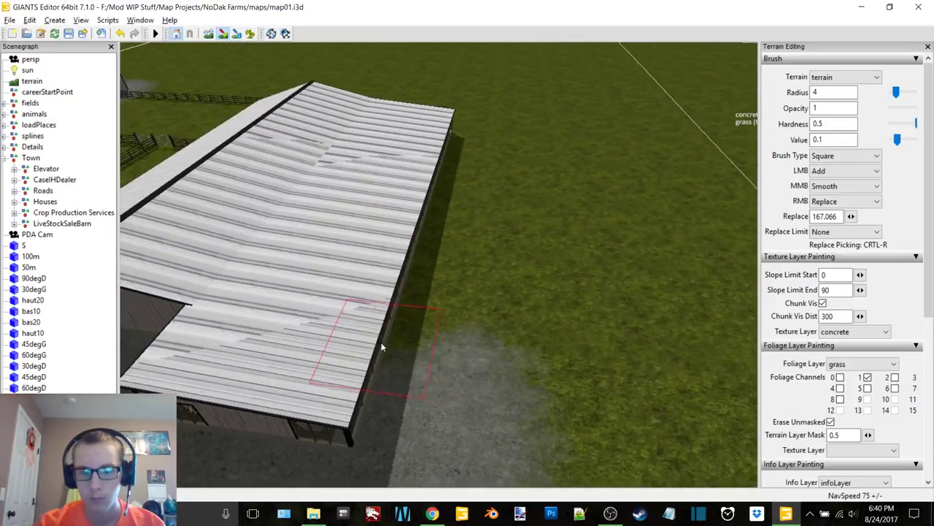
mouse_move(428, 325)
left_mouse_down()
mouse_move(442, 308)
mouse_move(476, 297)
mouse_move(480, 312)
mouse_move(489, 179)
left_mouse_up()
middle_click_drag(490, 179, 470, 231, "alt")
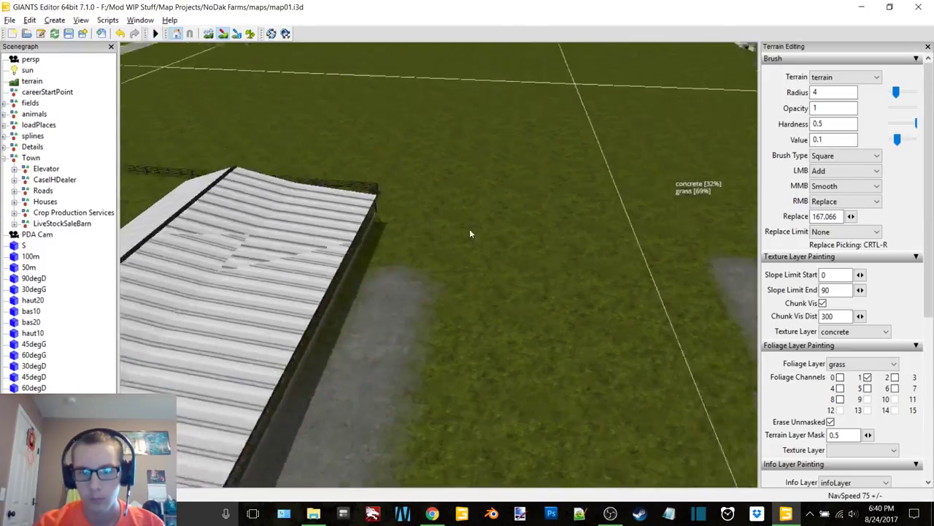
left_click_drag(469, 231, 348, 245, "alt")
mouse_move(348, 245)
right_mouse_down()
mouse_move(390, 253)
mouse_move(292, 248)
right_mouse_up()
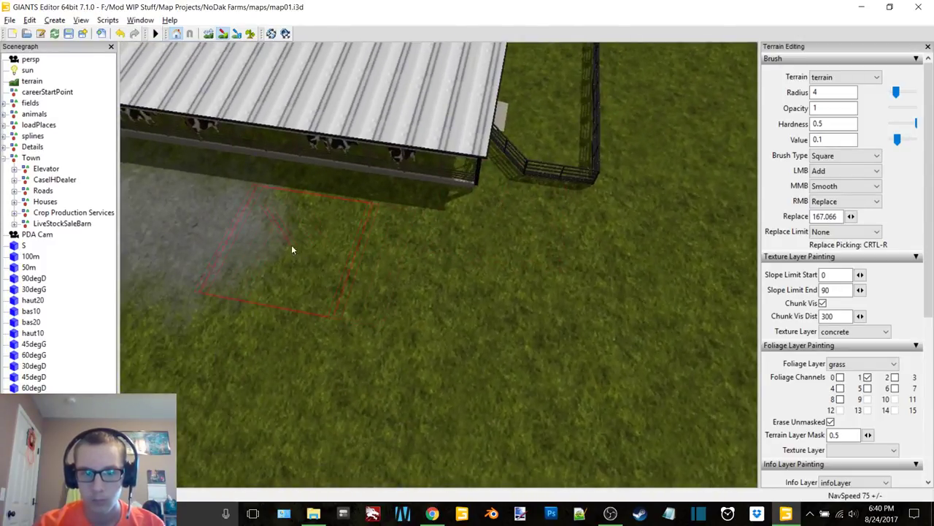
mouse_move(278, 250)
left_mouse_down()
mouse_move(374, 266)
mouse_move(390, 224)
left_mouse_up()
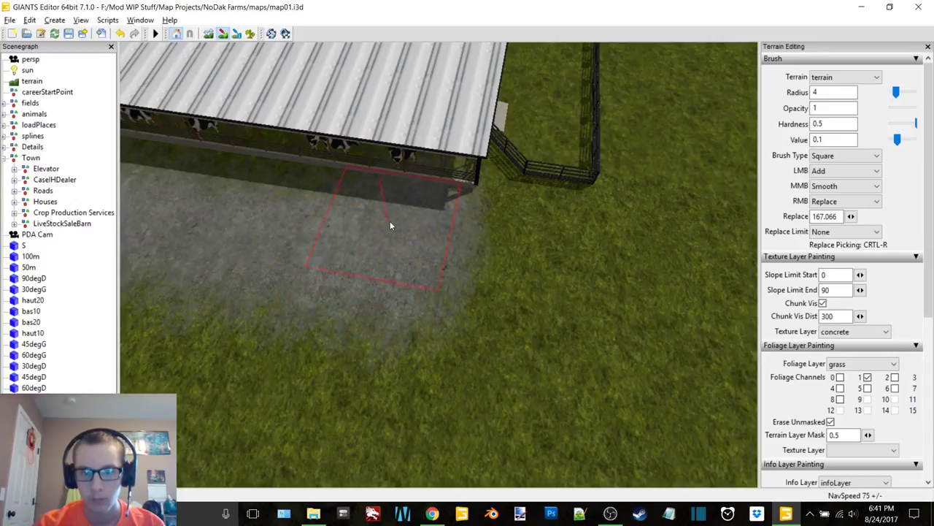
Step: Carry the concrete around the back end of the sale barn and through the alley beside the pens
mouse_move(390, 224)
right_mouse_down()
mouse_move(367, 248)
mouse_move(226, 230)
mouse_move(377, 232)
mouse_move(358, 243)
right_mouse_up()
mouse_move(333, 260)
left_mouse_down()
mouse_move(509, 255)
mouse_move(612, 239)
left_mouse_up()
middle_click_drag(611, 239, 551, 234, "alt")
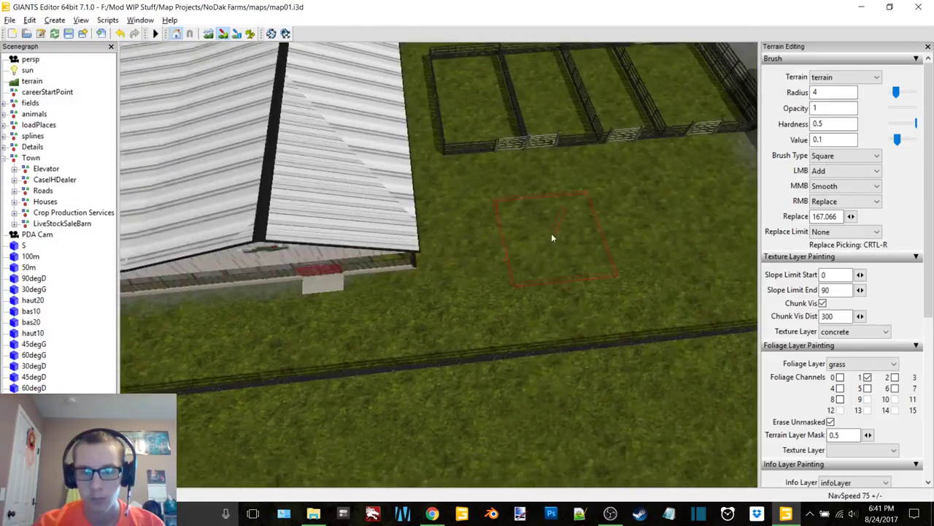
mouse_move(552, 234)
left_mouse_down("alt")
mouse_move(399, 228)
mouse_move(428, 90)
left_mouse_up("alt")
middle_click_drag(429, 90, 433, 184, "alt")
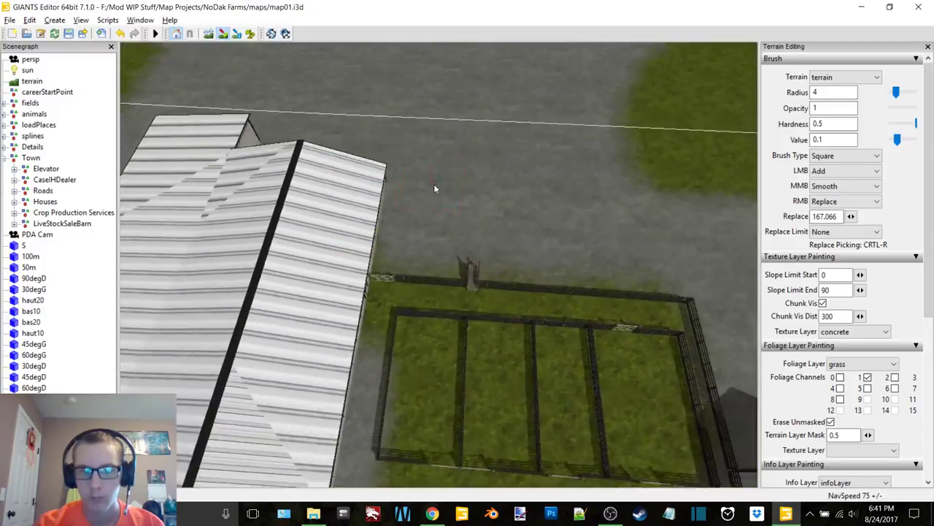
Step: Turn off visibility of the LiveStockSaleBarn group and fill the ground under the sale barn with concrete
left_click_drag(434, 184, 356, 203, "alt")
right_click_drag(354, 203, 371, 243)
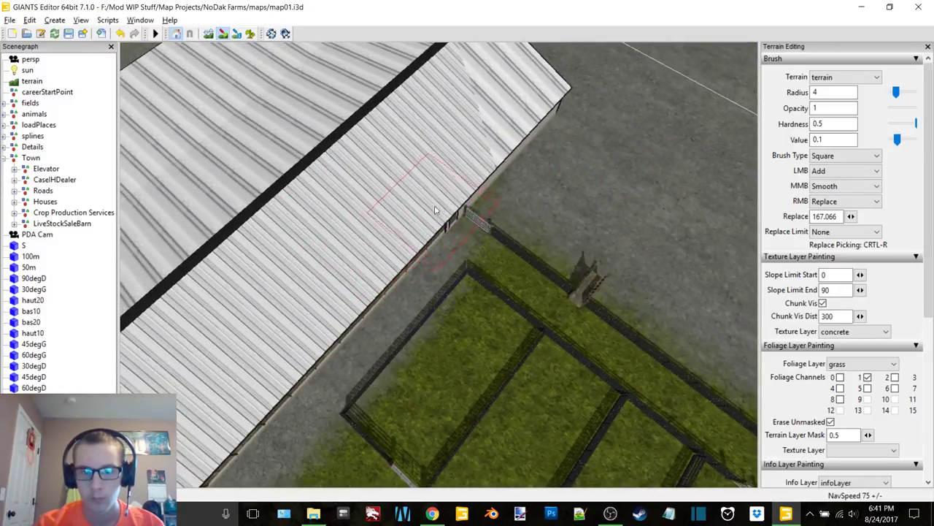
left_click(73, 224)
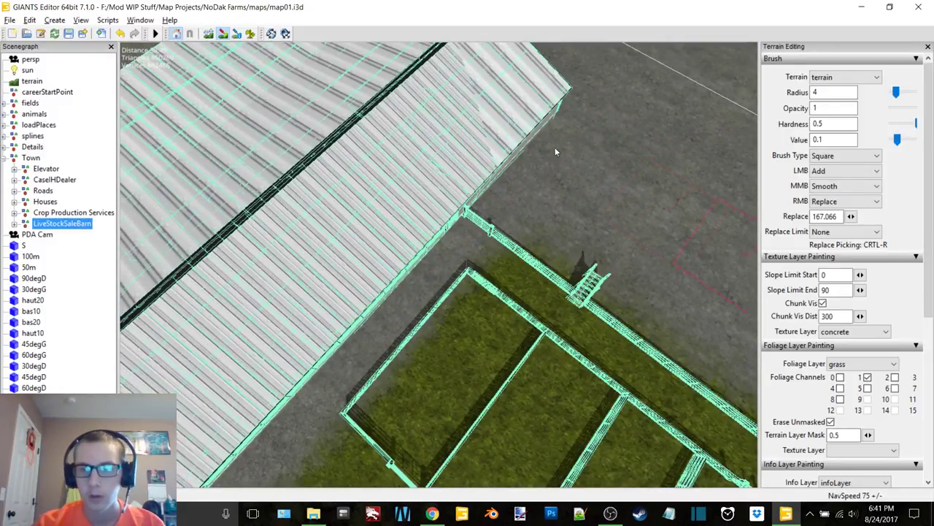
left_click(141, 20)
left_click(162, 49)
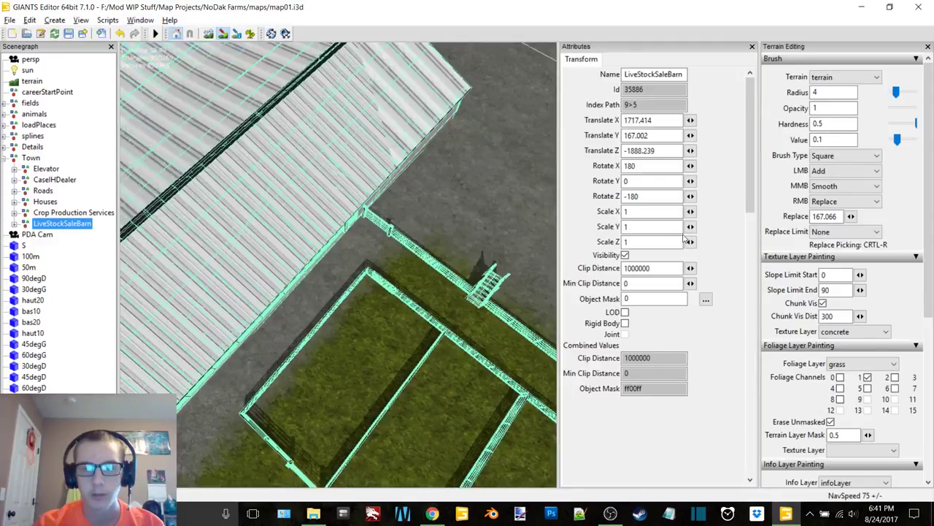
left_click(624, 256)
scroll(297, 164, "down", 3)
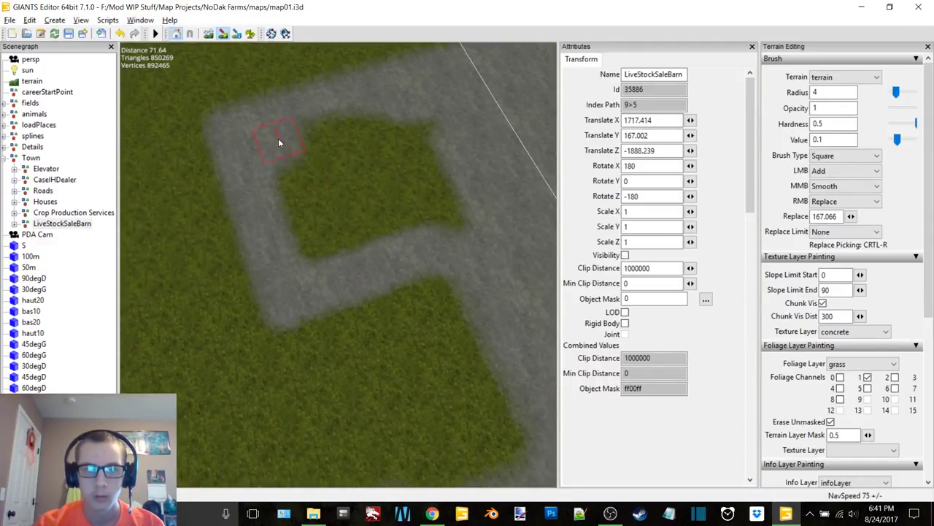
mouse_move(349, 126)
left_mouse_down()
mouse_move(435, 127)
mouse_move(292, 173)
mouse_move(458, 208)
left_mouse_up()
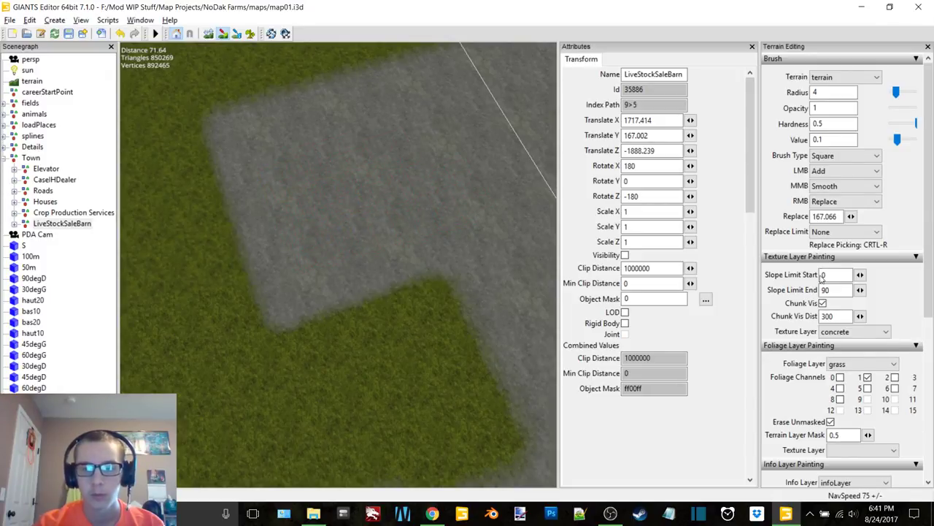
Step: Make the LiveStockSaleBarn group visible again and close its attributes
left_click(624, 255)
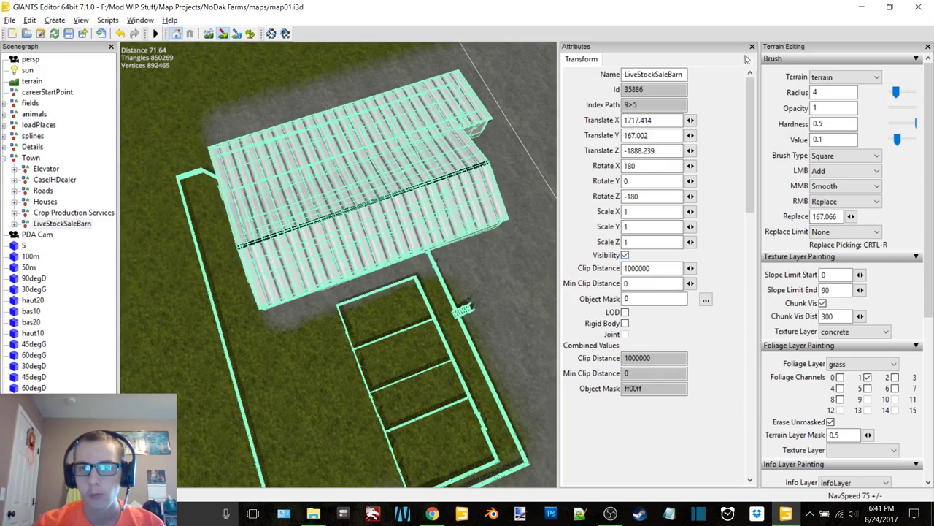
left_click(751, 46)
left_click(79, 320)
Step: Examine the inside of the sale barn, including the animal pens, sale ring and bleachers, over the new concrete floor
scroll(390, 283, "up", 5)
left_click_drag(390, 283, 531, 225, "alt")
scroll(358, 252, "up", 6)
scroll(519, 222, "up", 10)
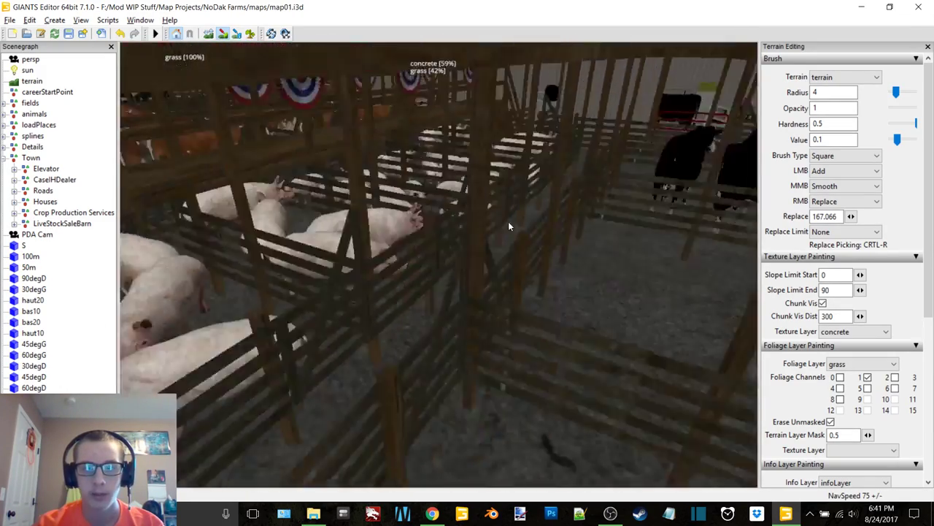
scroll(512, 235, "up", 3)
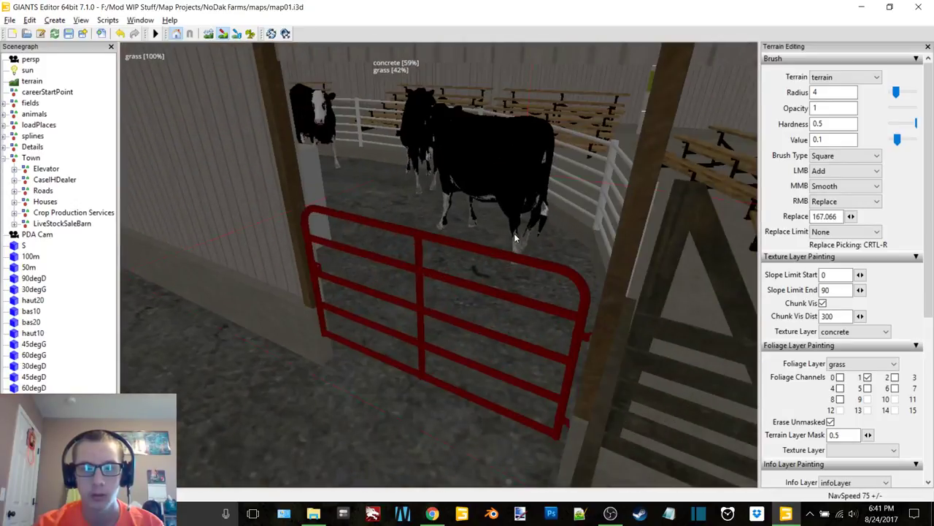
left_click_drag(514, 235, 390, 255, "alt")
scroll(391, 251, "up", 15)
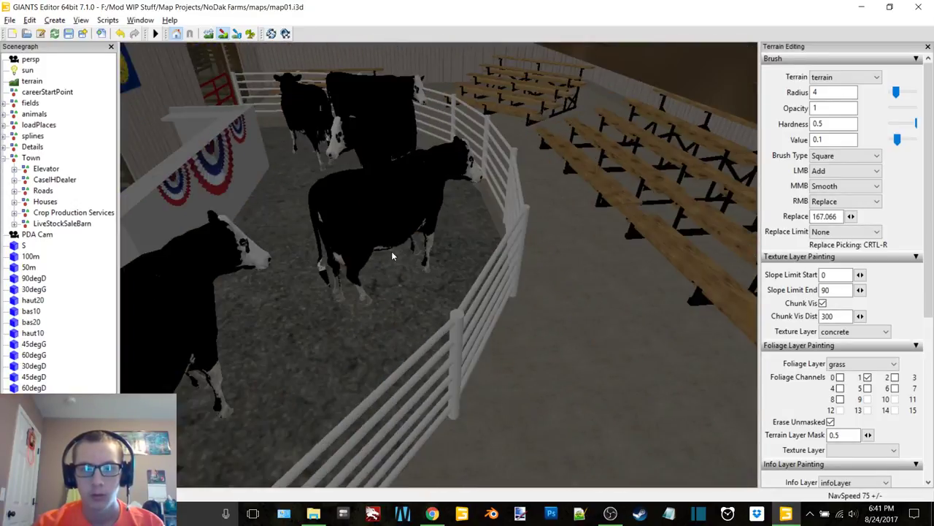
Step: Set the texture layer to roughDirt and paint it over the alley and along the sale barn wall facing the pens
scroll(322, 252, "down", 20)
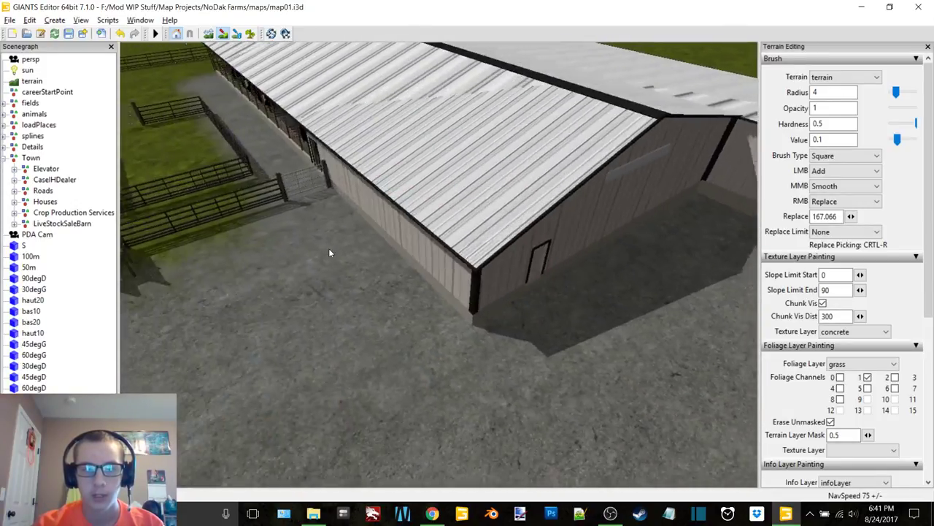
left_click(850, 333)
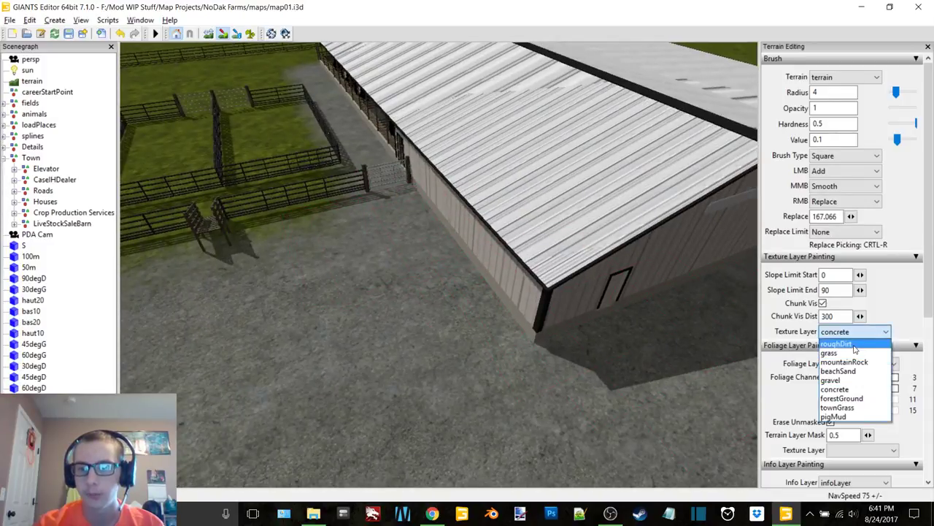
left_click(854, 344)
middle_click_drag(595, 243, 536, 249, "alt")
mouse_move(481, 247)
left_mouse_down()
mouse_move(448, 252)
mouse_move(378, 219)
mouse_move(346, 196)
mouse_move(314, 135)
mouse_move(344, 186)
mouse_move(354, 235)
mouse_move(439, 328)
mouse_move(500, 424)
left_mouse_up()
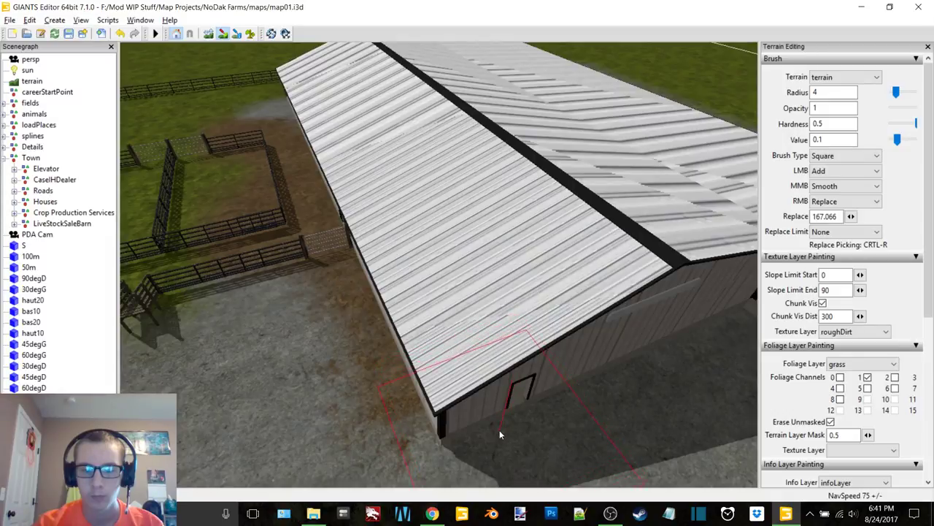
Step: Paint roughDirt along the sale barn's front end wall, around the inner corner and in front of the projecting section
mouse_move(496, 365)
left_mouse_down("alt")
mouse_move(466, 362)
mouse_move(479, 303)
mouse_move(443, 224)
left_mouse_up("alt")
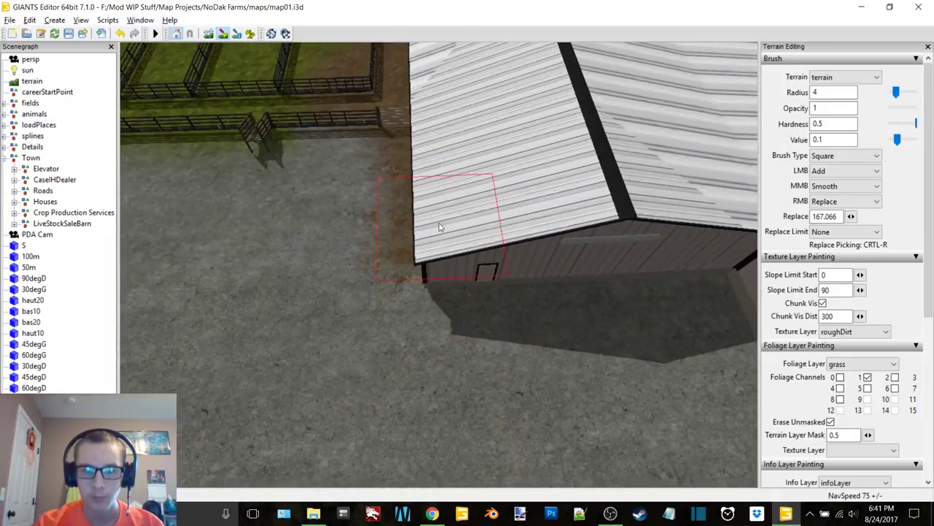
mouse_move(450, 285)
left_mouse_down()
mouse_move(454, 313)
mouse_move(675, 305)
left_mouse_up()
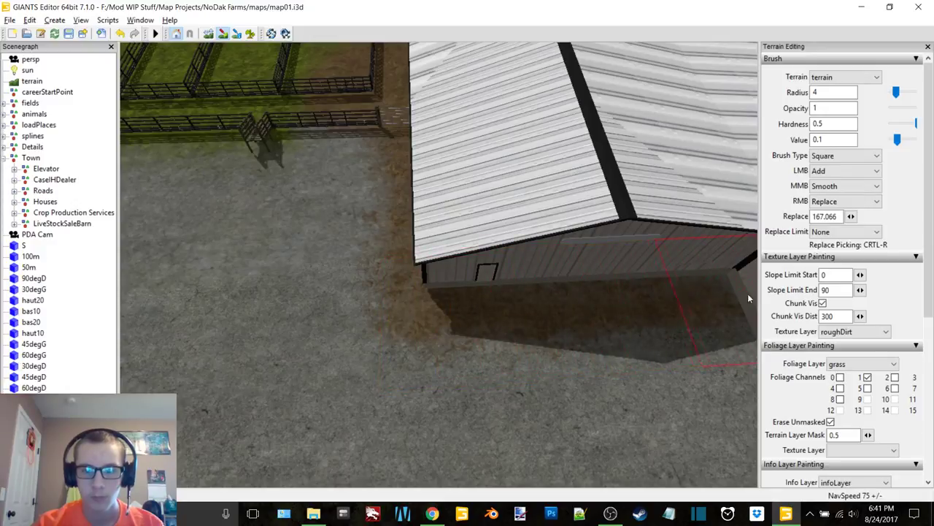
scroll(646, 270, "down", 3)
middle_click_drag(646, 269, 571, 253, "alt")
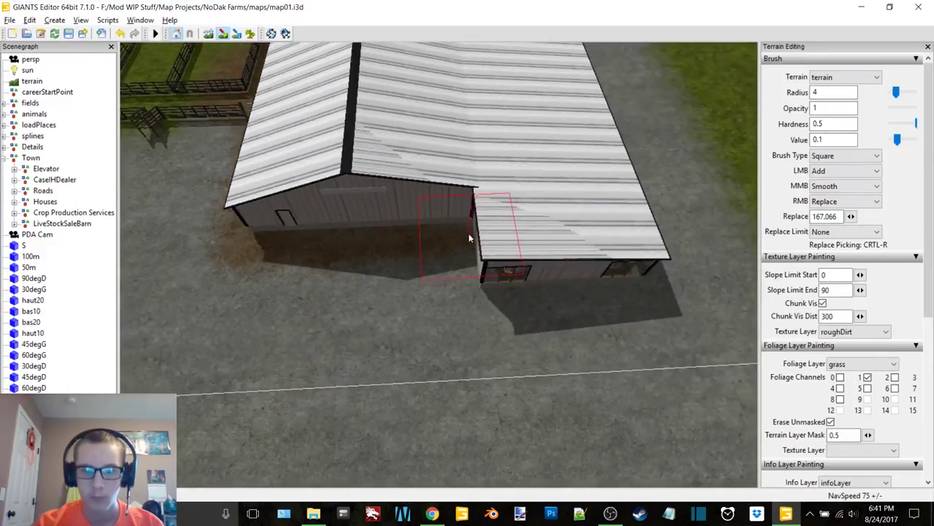
left_click_drag(467, 276, 481, 282)
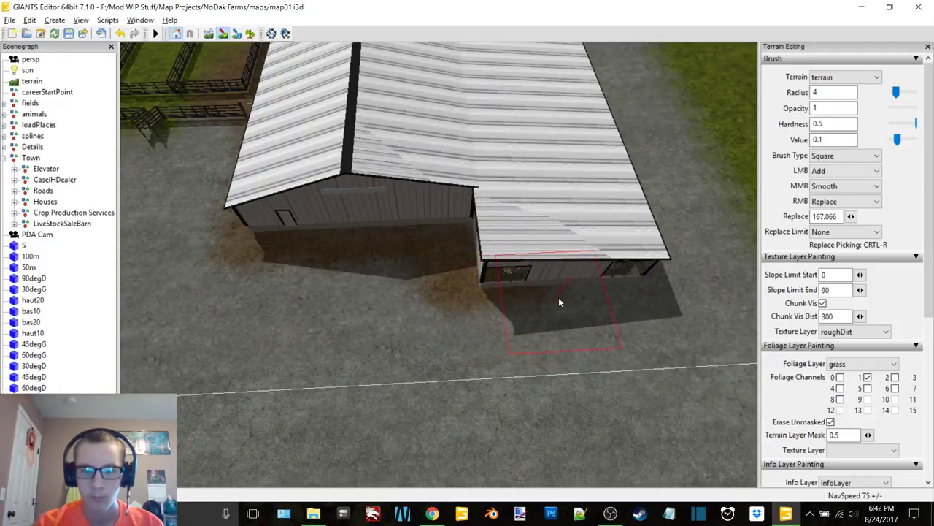
Step: Paint roughDirt along the barn's long side away from the pens up to the back corner, enlarging the brush radius to 4.75
mouse_move(611, 257)
left_mouse_down("alt")
mouse_move(559, 244)
mouse_move(293, 238)
left_mouse_up("alt")
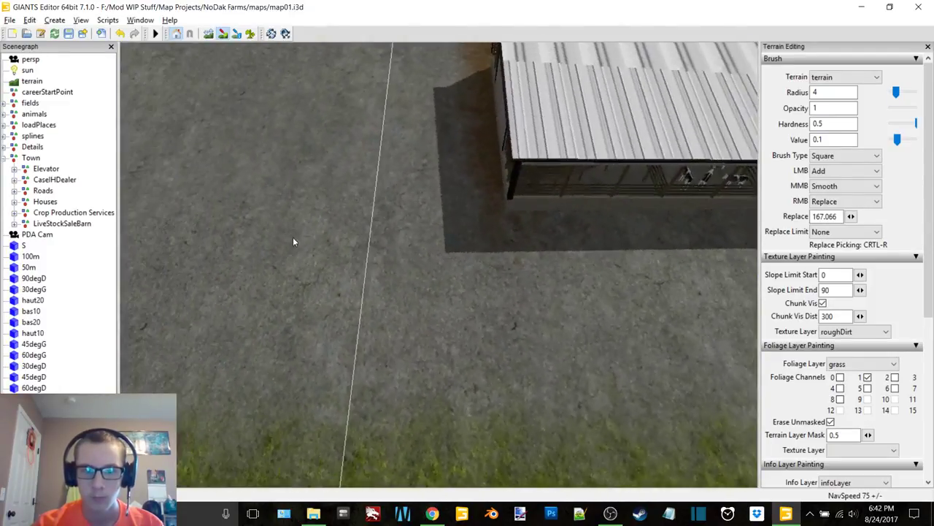
right_click_drag(293, 242, 472, 241)
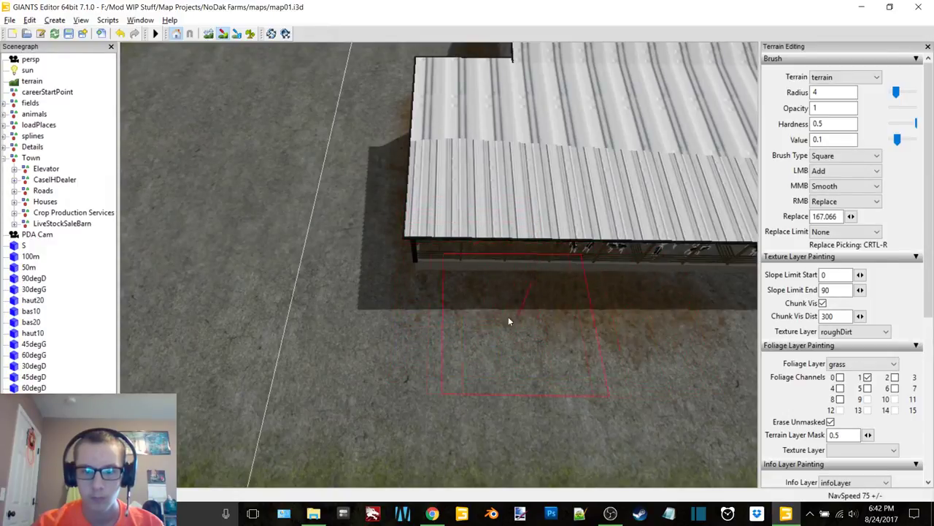
mouse_move(509, 321)
left_mouse_down()
mouse_move(410, 314)
mouse_move(761, 315)
left_mouse_up()
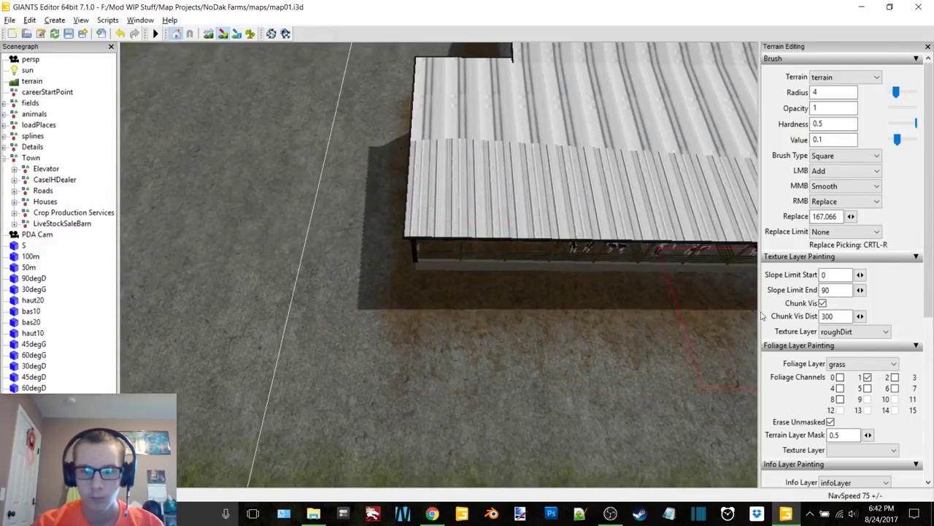
mouse_move(761, 315)
right_mouse_down()
mouse_move(596, 265)
mouse_move(342, 269)
right_mouse_up()
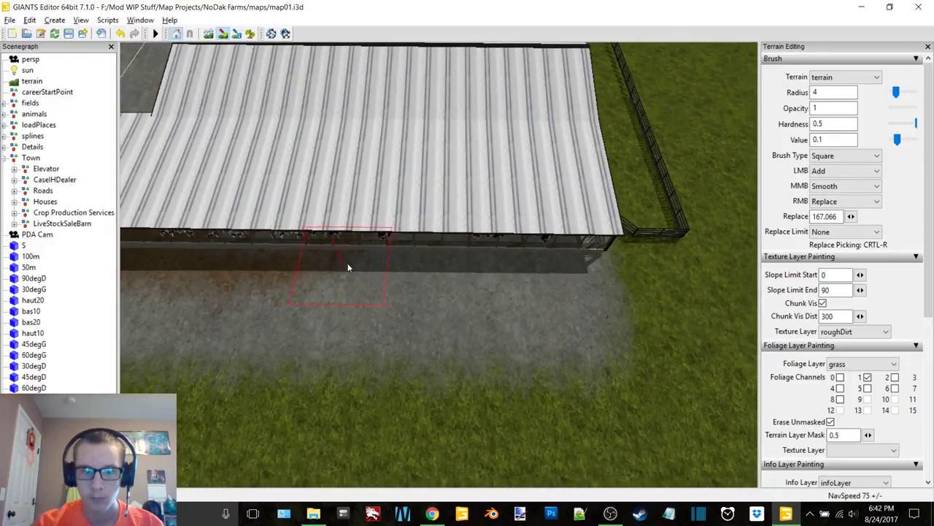
scroll(365, 265, "up", 3)
left_click_drag(360, 264, 547, 265)
Step: Paint roughDirt behind the sale barn along the fence and across the gap to the smaller shed
middle_click_drag(547, 265, 517, 268, "alt")
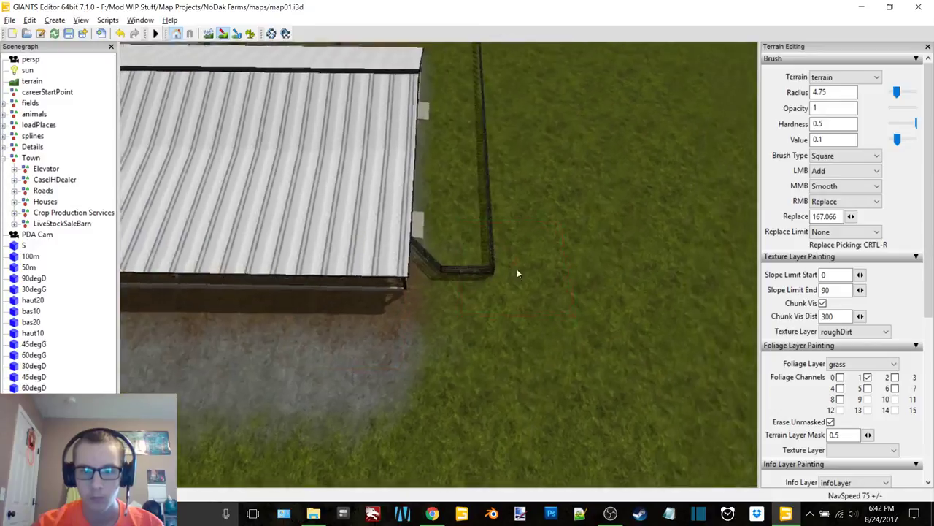
mouse_move(517, 269)
left_mouse_down("alt")
mouse_move(433, 234)
mouse_move(518, 258)
mouse_move(573, 118)
mouse_move(518, 148)
left_mouse_up("alt")
middle_click_drag(517, 148, 477, 182, "alt")
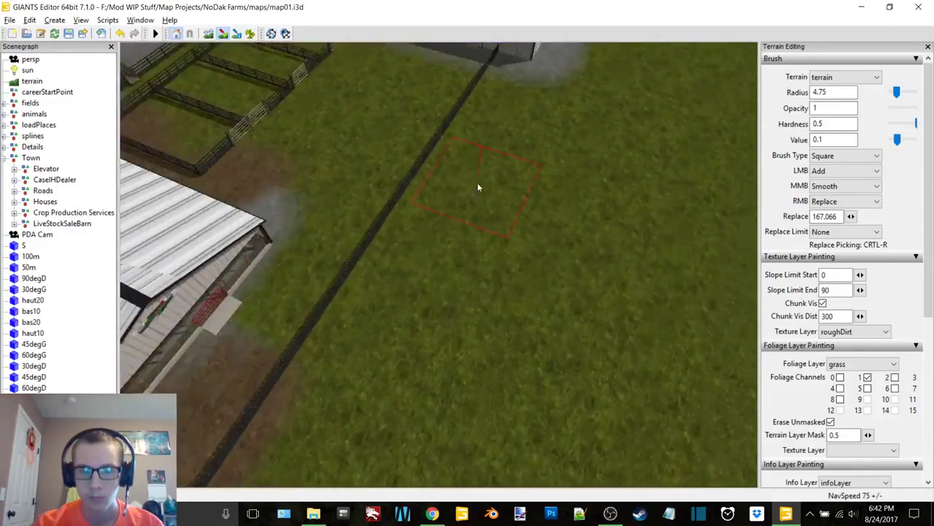
mouse_move(478, 188)
right_mouse_down()
mouse_move(312, 201)
mouse_move(439, 172)
right_mouse_up()
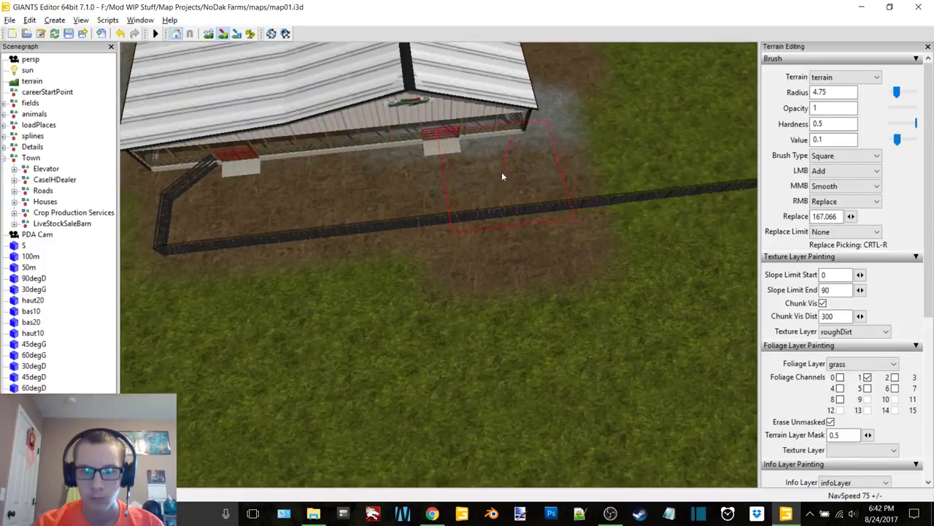
right_click_drag(632, 143, 524, 153)
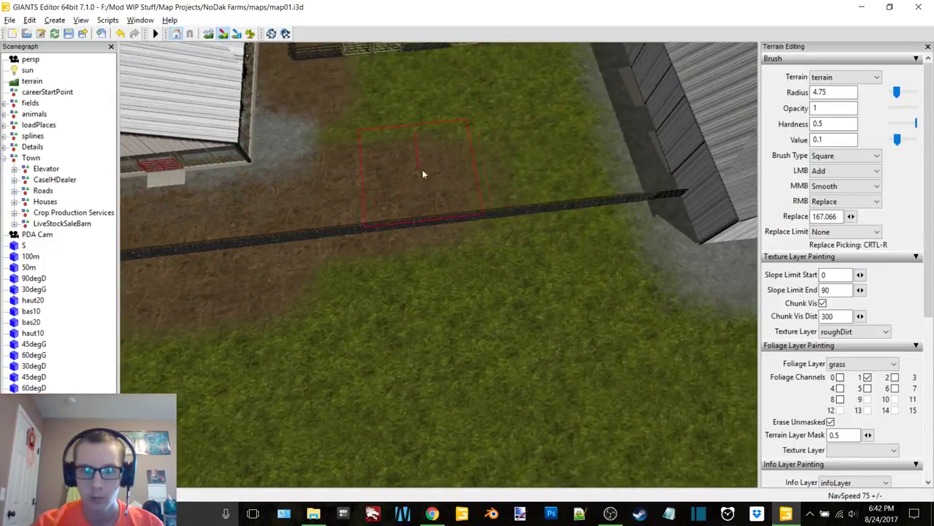
mouse_move(422, 173)
left_mouse_down()
mouse_move(552, 158)
mouse_move(582, 162)
mouse_move(573, 178)
mouse_move(554, 105)
left_mouse_up()
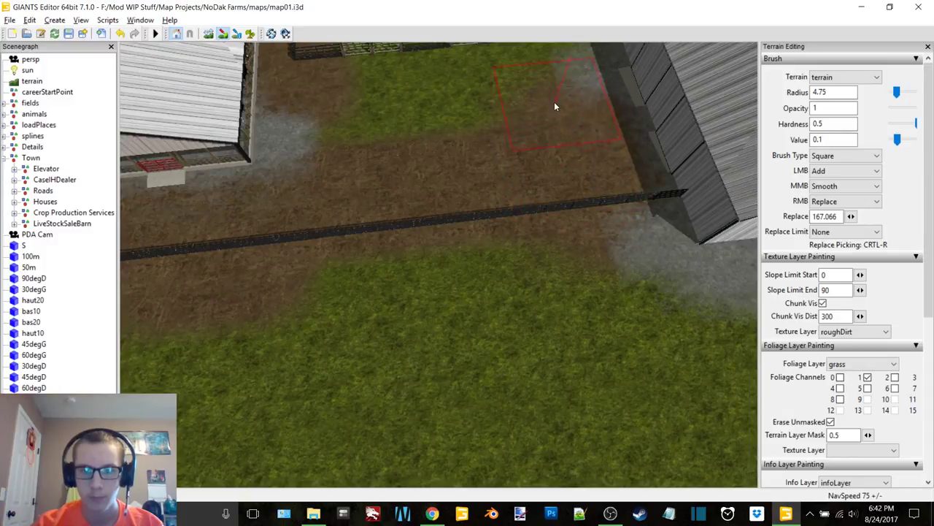
Step: Fill the fenced pens and the yard between the sale barn and the shed with roughDirt
middle_click_drag(554, 105, 522, 157, "alt")
left_click_drag(477, 255, 471, 218)
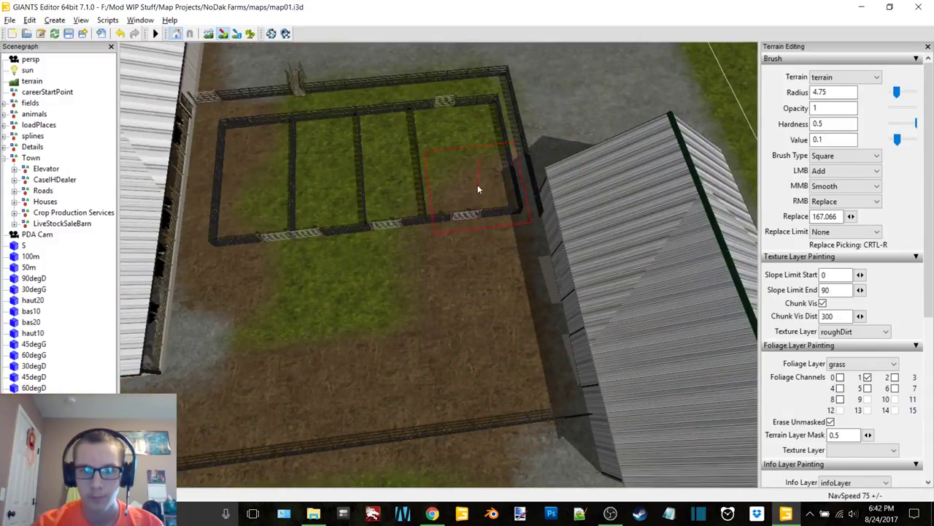
mouse_move(492, 139)
left_mouse_down()
mouse_move(478, 102)
mouse_move(432, 102)
left_mouse_up()
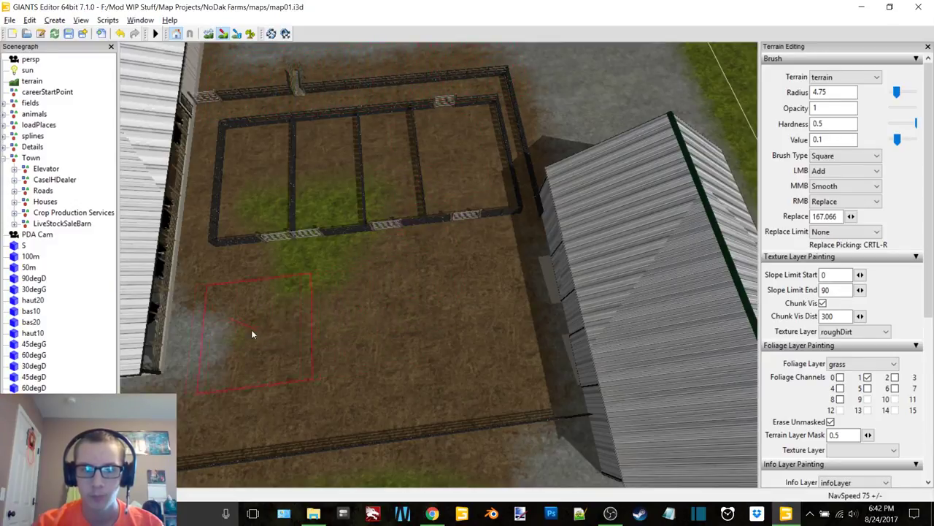
mouse_move(252, 330)
left_mouse_down()
mouse_move(274, 240)
mouse_move(273, 175)
left_mouse_up()
Step: Switch the texture layer to grass and paint over the dirt that spills outside the back fence
middle_click_drag(403, 274, 398, 219, "alt")
scroll(435, 211, "down", 2)
scroll(398, 219, "down", 2)
left_click(849, 332)
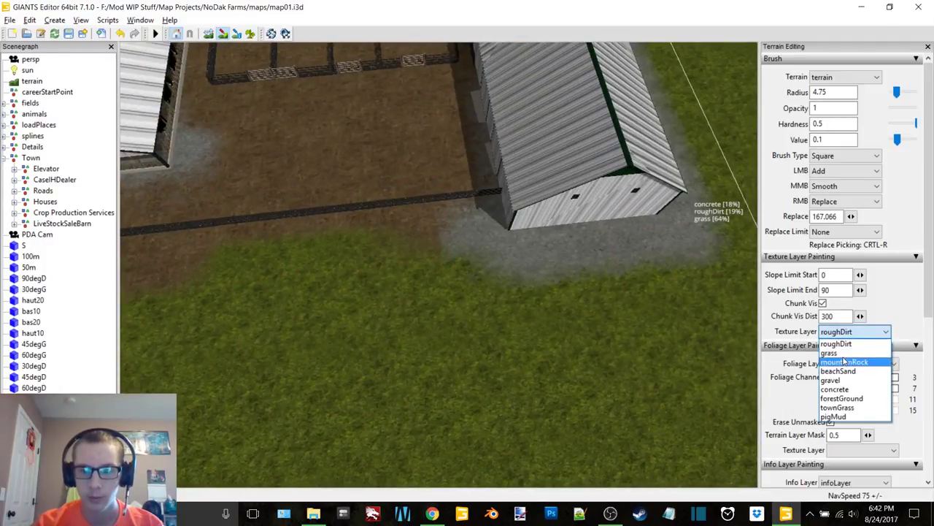
left_click(845, 358)
left_click_drag(438, 273, 418, 248)
middle_click_drag(391, 267, 415, 264, "alt")
key("a")
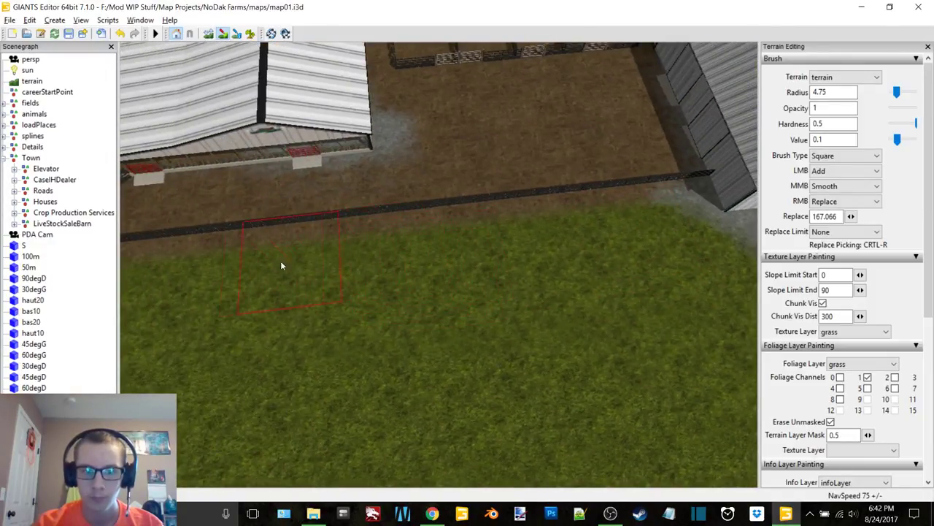
Step: Set the texture layer back to roughDirt and turn off visibility of the LiveStockSaleBarn group
left_click(847, 332)
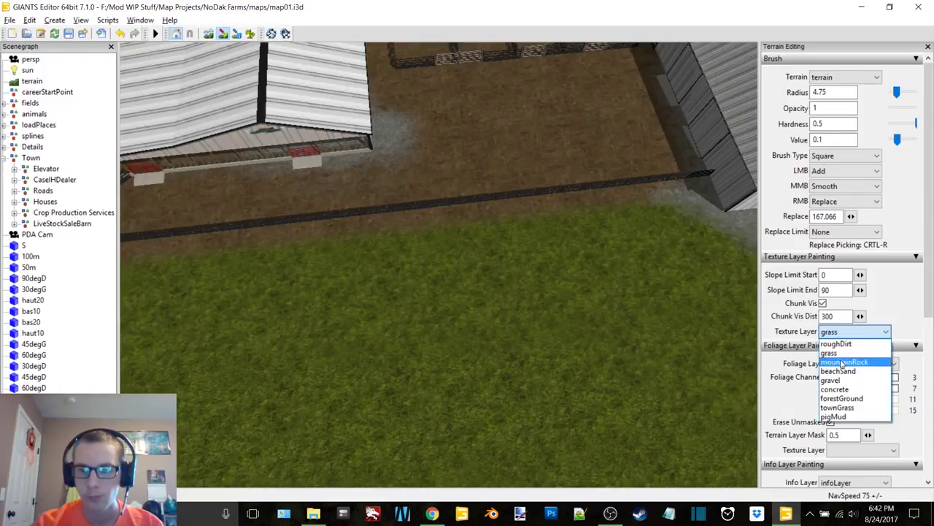
left_click(836, 343)
left_click(64, 223)
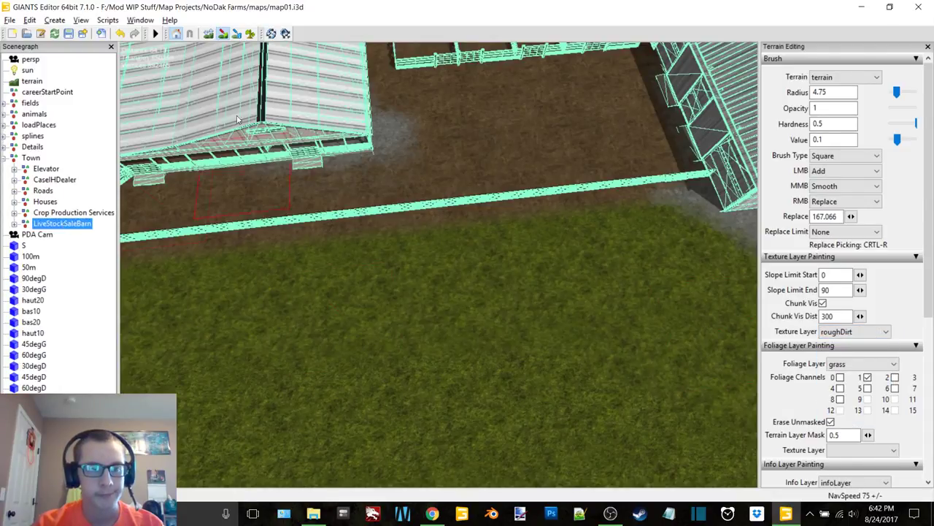
left_click(141, 20)
left_click(160, 47)
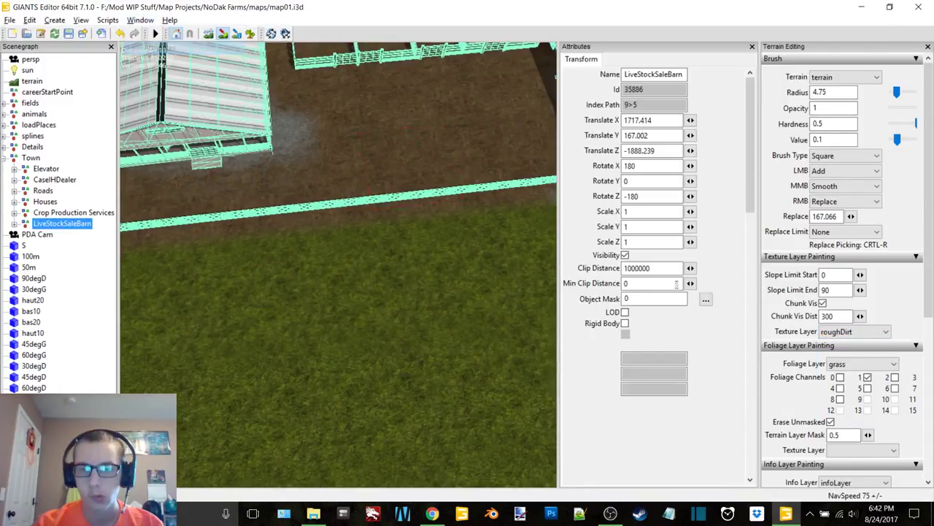
left_click(625, 255)
Step: Enlarge the brush radius to 9.75 and cover the concrete under the hidden sale barn and shed with roughDirt
middle_click_drag(383, 207, 422, 243, "alt")
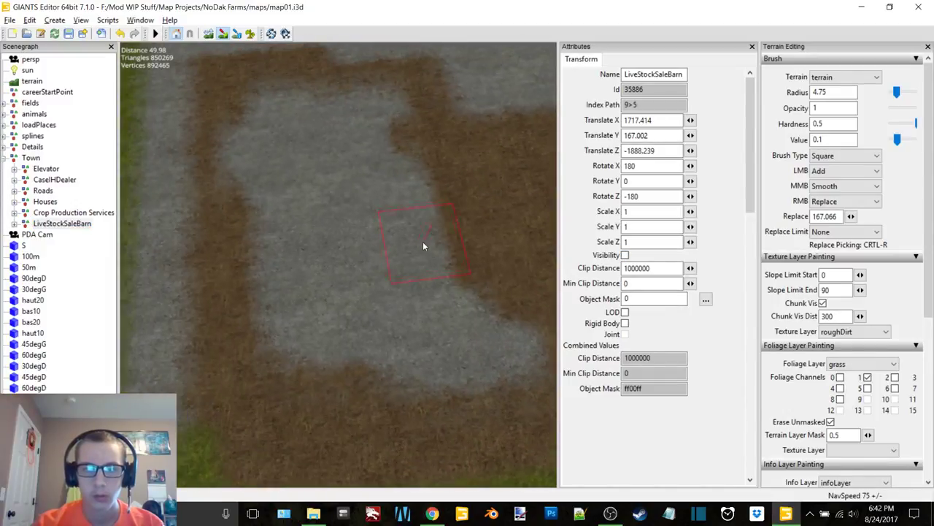
scroll(365, 190, "up", 13)
scroll(346, 203, "up", 2, "ctrl")
mouse_move(347, 203)
left_mouse_down()
mouse_move(328, 202)
mouse_move(292, 162)
mouse_move(292, 135)
mouse_move(319, 135)
mouse_move(360, 329)
mouse_move(492, 323)
left_mouse_up()
scroll(448, 303, "down", 3)
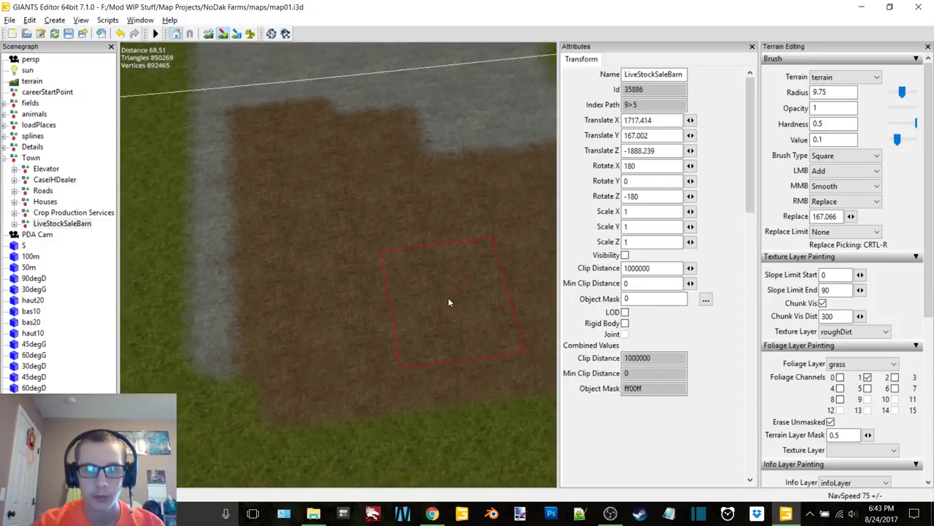
mouse_move(448, 297)
middle_mouse_down("alt")
mouse_move(346, 288)
mouse_move(361, 279)
middle_mouse_up("alt")
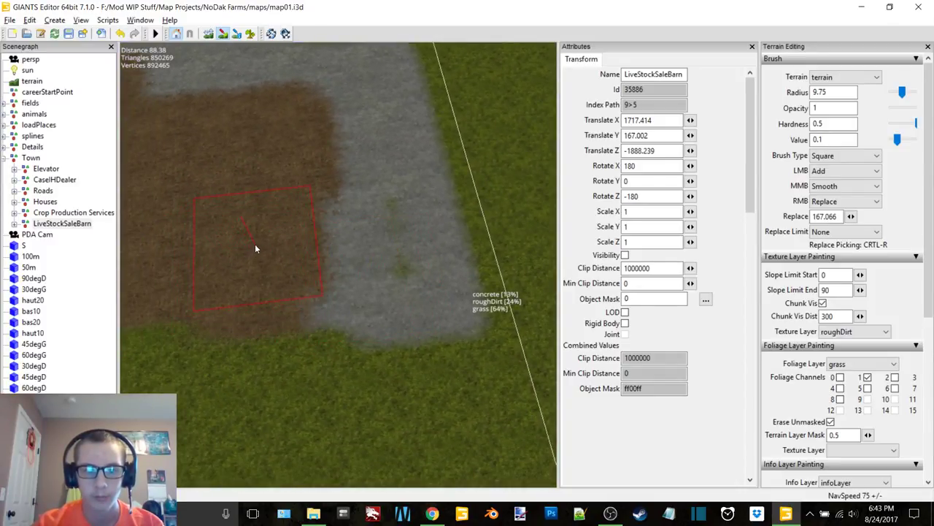
left_click_drag(275, 243, 276, 271)
mouse_move(281, 145)
left_mouse_down()
mouse_move(315, 105)
mouse_move(377, 102)
mouse_move(417, 267)
mouse_move(359, 277)
left_mouse_up()
middle_click_drag(313, 186, 319, 233, "alt")
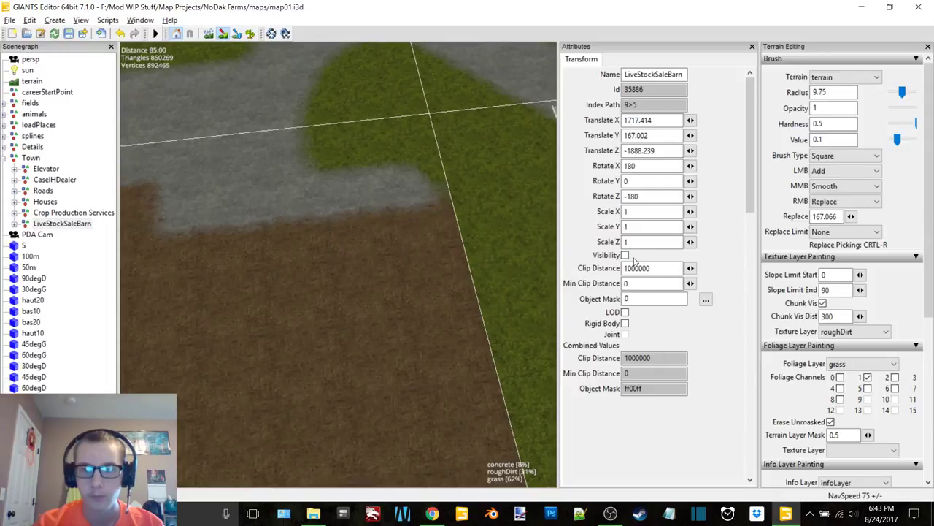
Step: Make the LiveStockSaleBarn group visible again and extend the roughDirt past the shed's end and along the front pen fence
left_click(625, 255)
key("w")
mouse_move(393, 251)
left_mouse_down("alt")
mouse_move(320, 265)
mouse_move(482, 218)
left_mouse_up("alt")
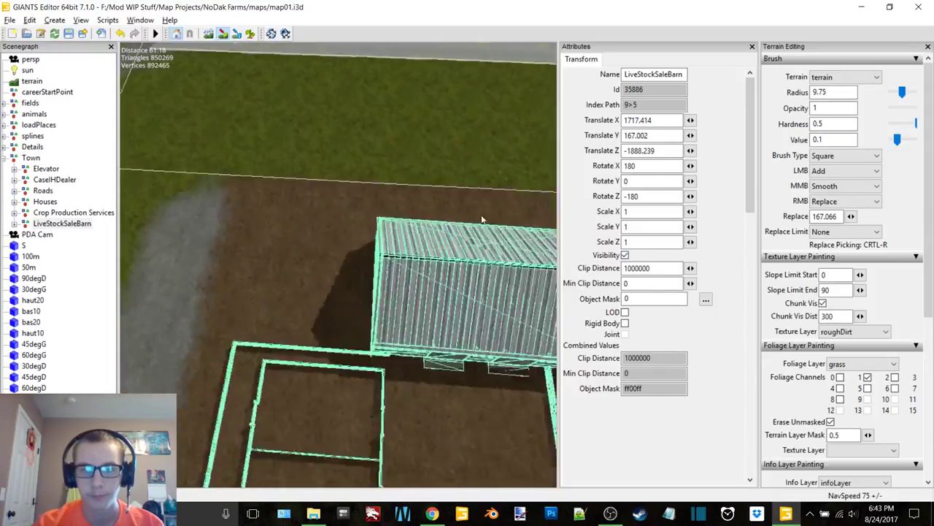
scroll(433, 204, "down", 3)
middle_click_drag(433, 204, 504, 244, "alt")
left_click_drag(313, 223, 421, 227, "alt")
middle_click_drag(421, 227, 421, 212, "alt")
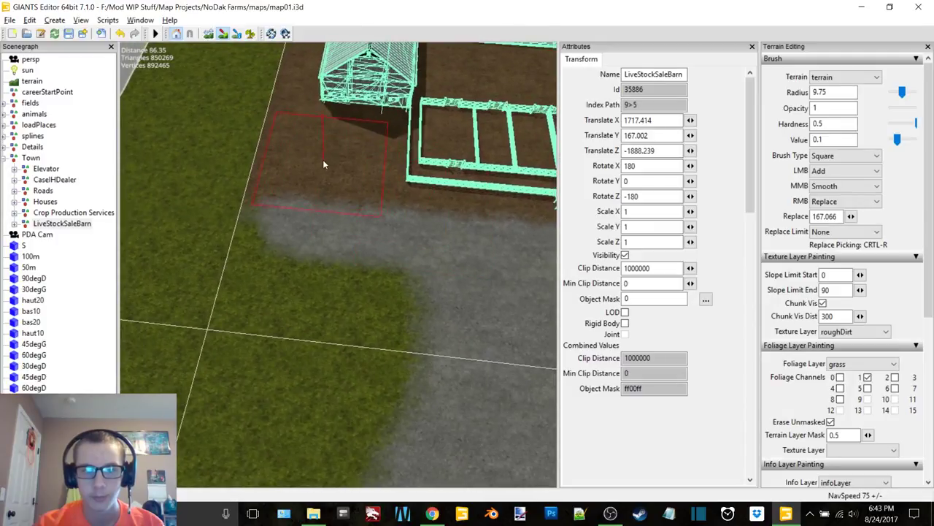
mouse_move(329, 205)
left_mouse_down()
mouse_move(317, 209)
mouse_move(378, 222)
left_mouse_up()
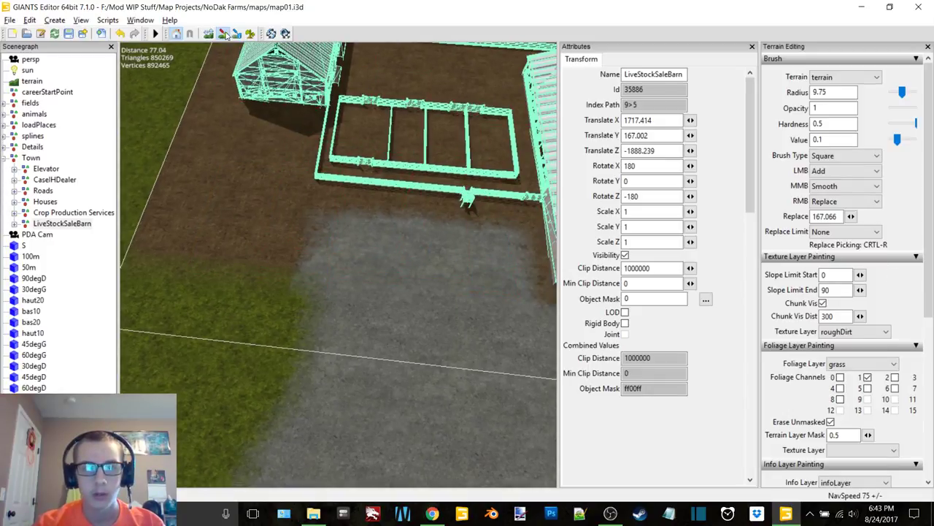
Step: Leave texture painting, close the attributes, deselect the LiveStockSaleBarn group and view the grass behind the shed
left_click(224, 33)
left_click(752, 47)
left_click(316, 287)
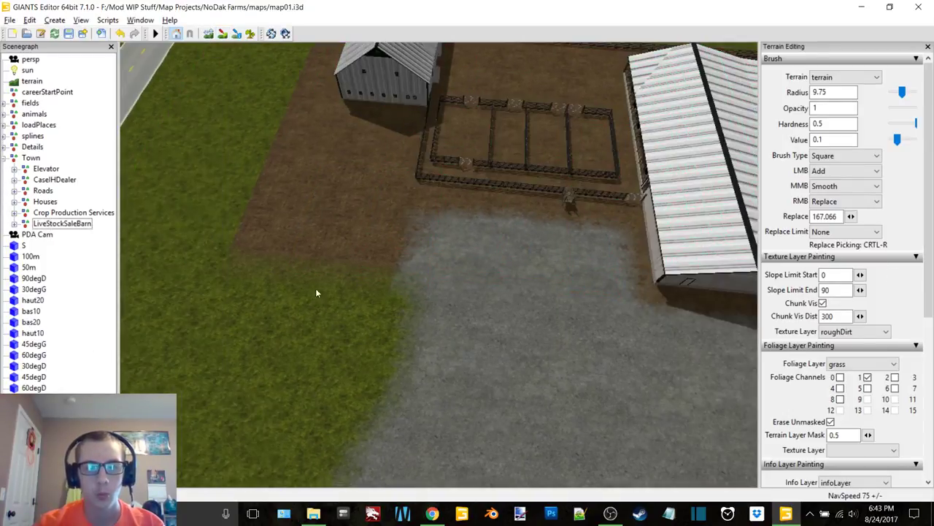
left_click_drag(315, 288, 515, 217, "alt")
right_click_drag(515, 221, 503, 301)
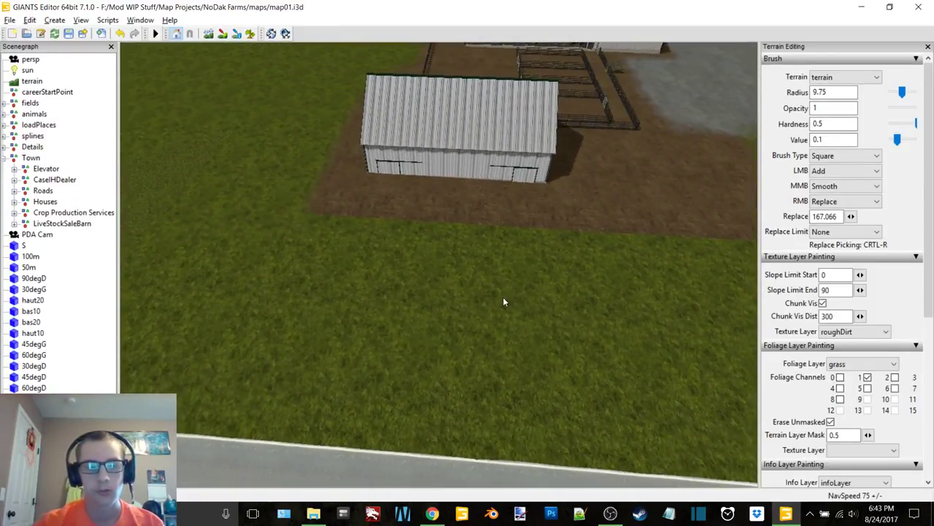
left_click(610, 514)
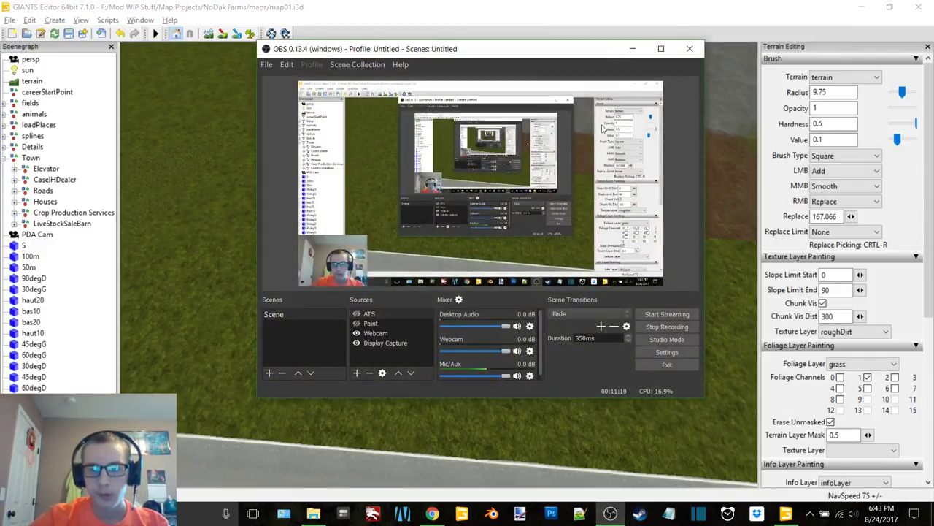
left_click(632, 49)
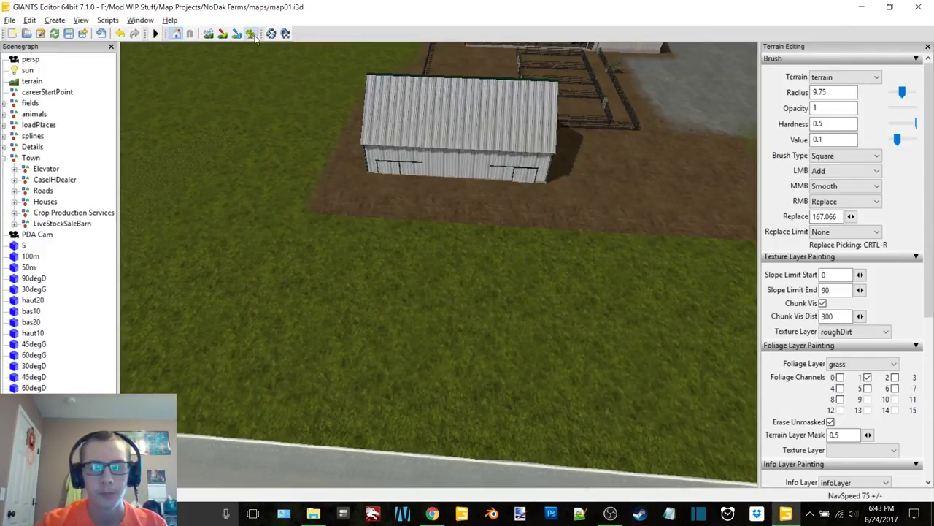
Step: Enable foliage channel 6 for the grass layer and paint grass on the lawn beside the shed, down toward the road
left_click(895, 388)
middle_click_drag(407, 289, 414, 279, "alt")
scroll(414, 279, "up", 3)
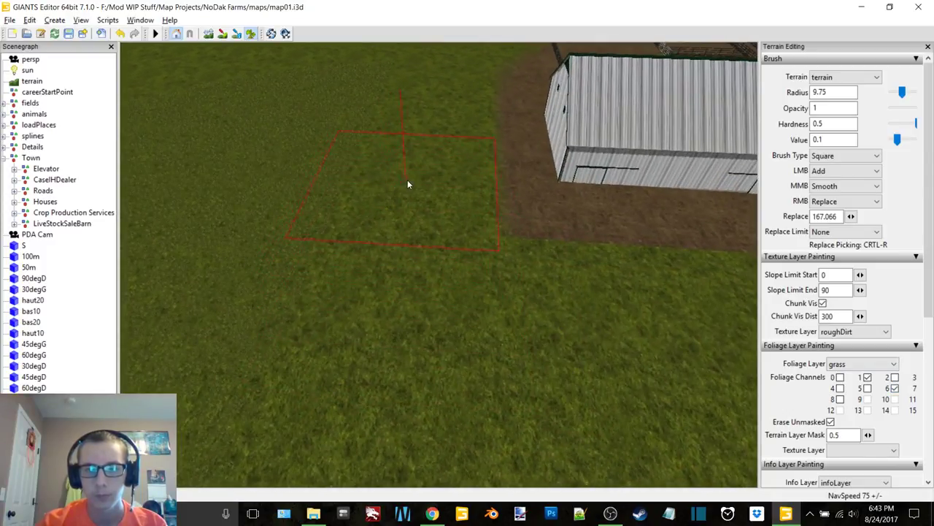
left_click_drag(411, 182, 388, 277)
middle_click_drag(388, 277, 389, 270, "alt")
key("s")
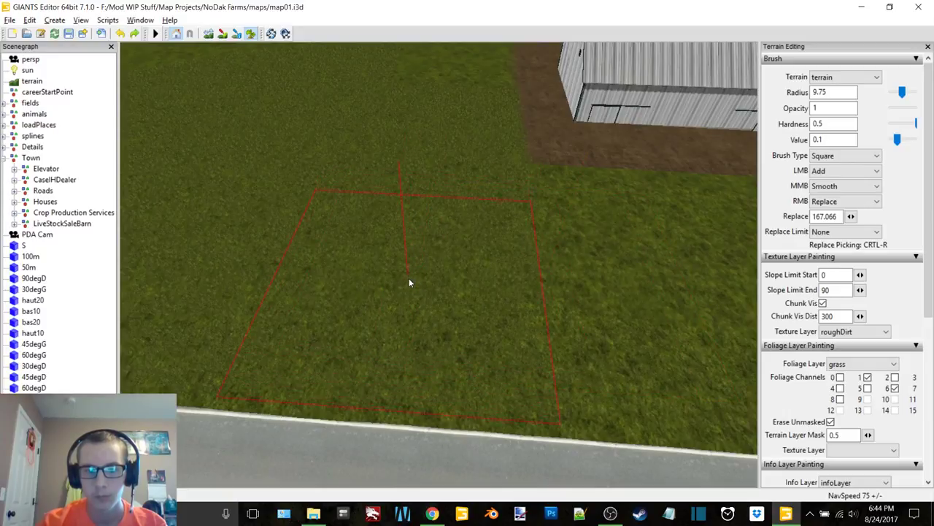
Step: Paint grass along the strip between the shed's dirt area and the road, up to the road's end
mouse_move(409, 281)
middle_mouse_down("alt")
mouse_move(406, 267)
mouse_move(368, 259)
middle_mouse_up("alt")
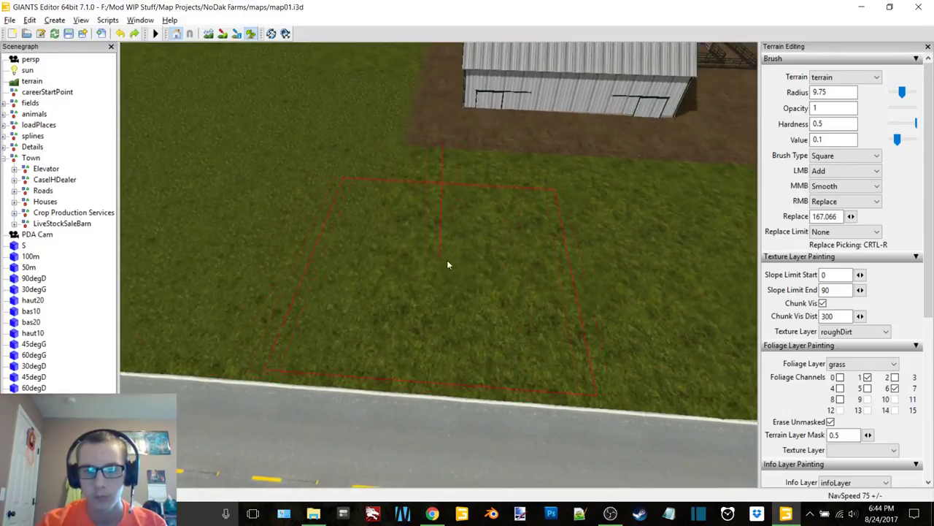
middle_click_drag(463, 265, 426, 264, "alt")
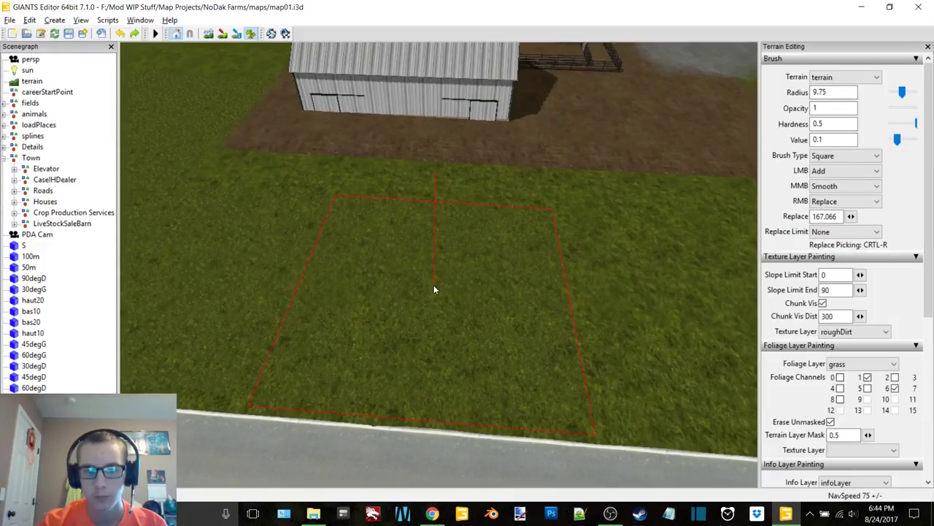
left_click_drag(433, 286, 445, 265, "alt")
key("d")
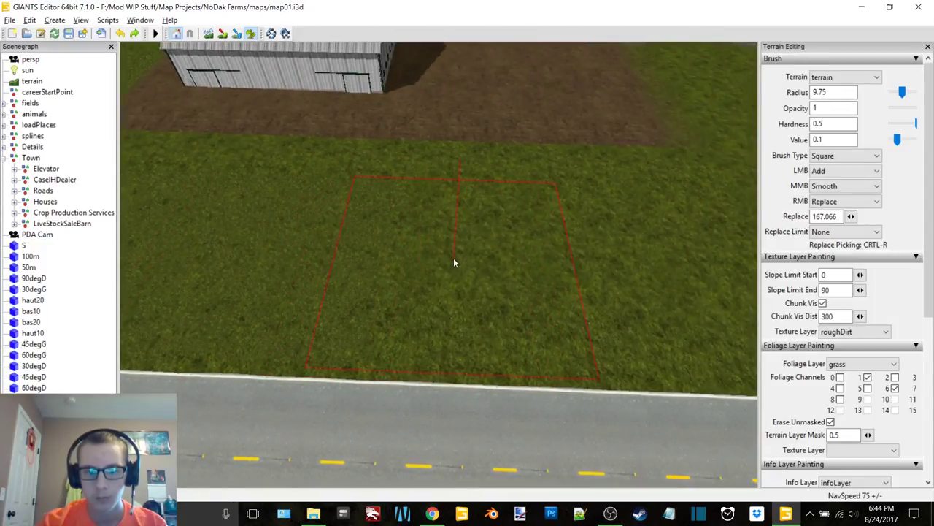
key("d")
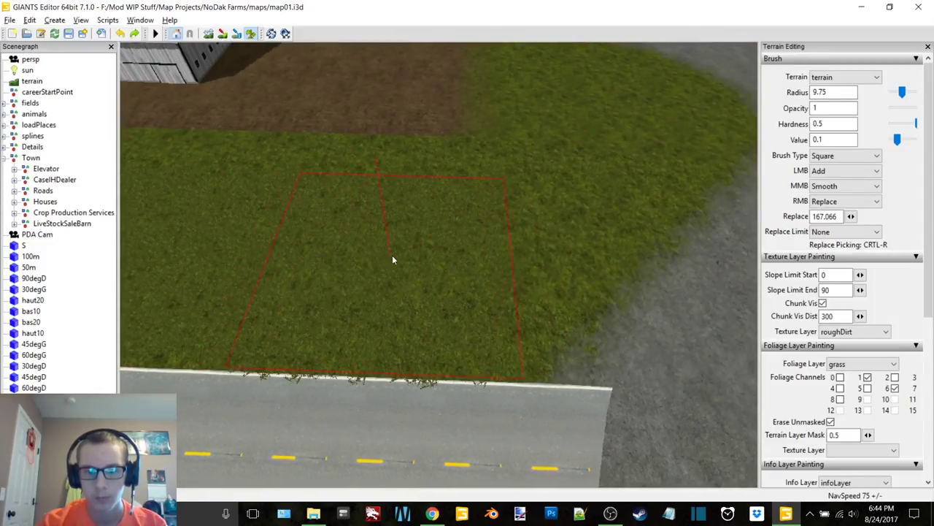
Step: Reduce the brush radius to 4, set the RMB action to Subtract and erase the grass overlapping the road edge
left_click_drag(440, 244, 298, 208, "alt")
scroll(301, 197, "down", 20)
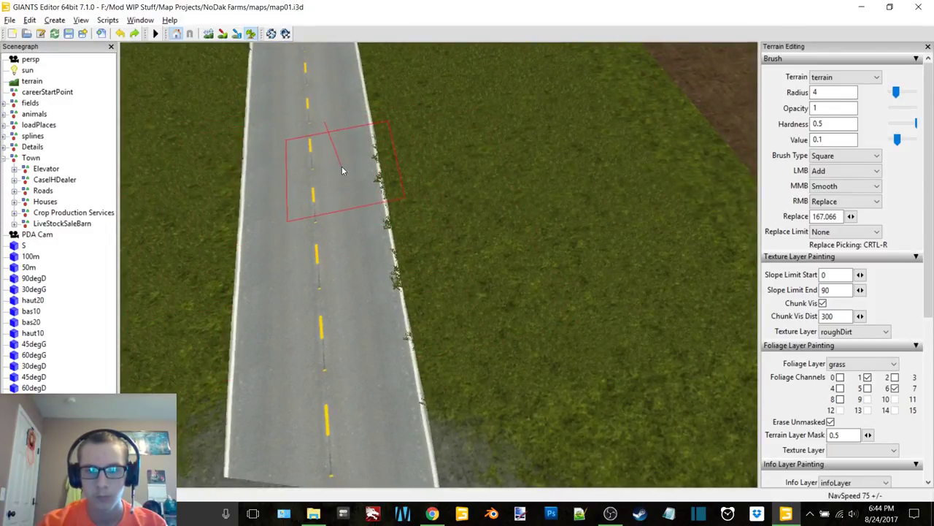
left_click(847, 201)
left_click(840, 249)
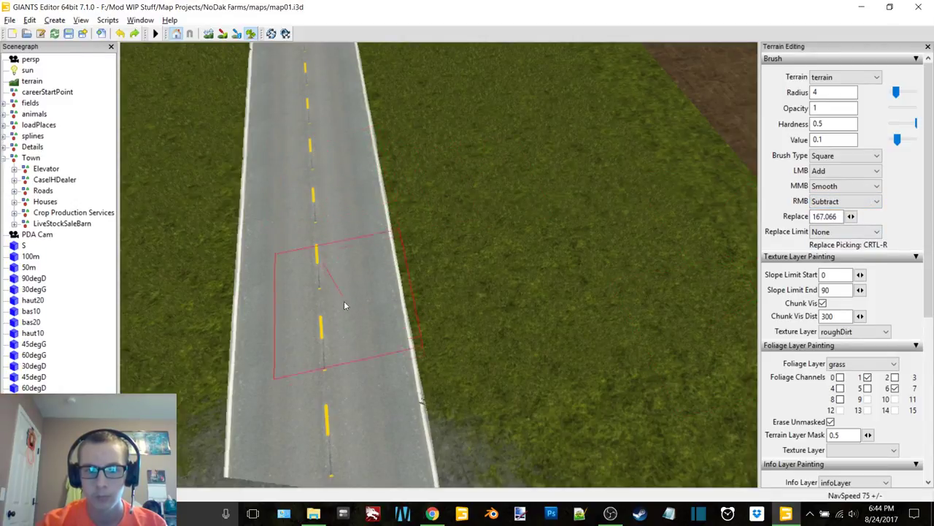
Step: Switch to a Round brush with radius 7.25 and paint grass into the rounded lawn corner between the dirt and gravel
left_click_drag(357, 373, 451, 265, "alt")
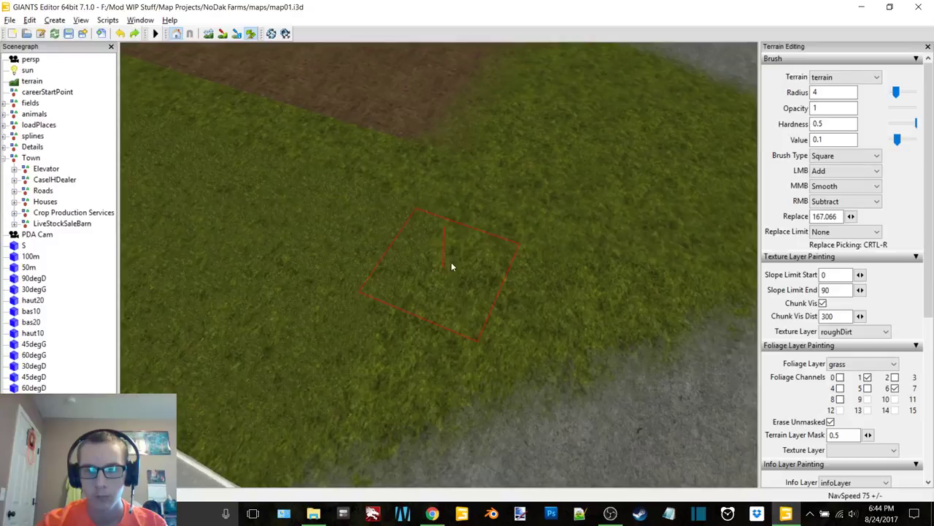
left_click(819, 160)
left_click(822, 168)
scroll(330, 315, "up", 6, "ctrl")
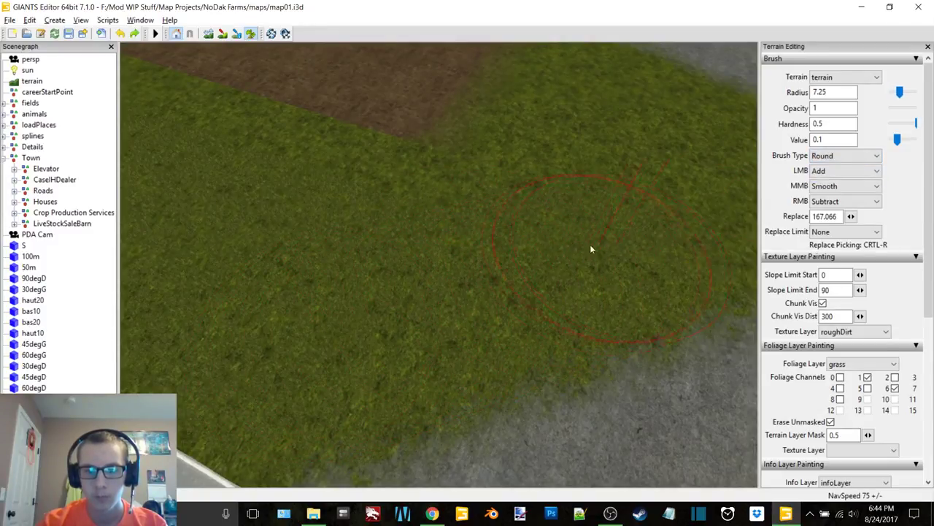
middle_click_drag(592, 248, 542, 248, "alt")
left_click_drag(541, 247, 391, 217, "alt")
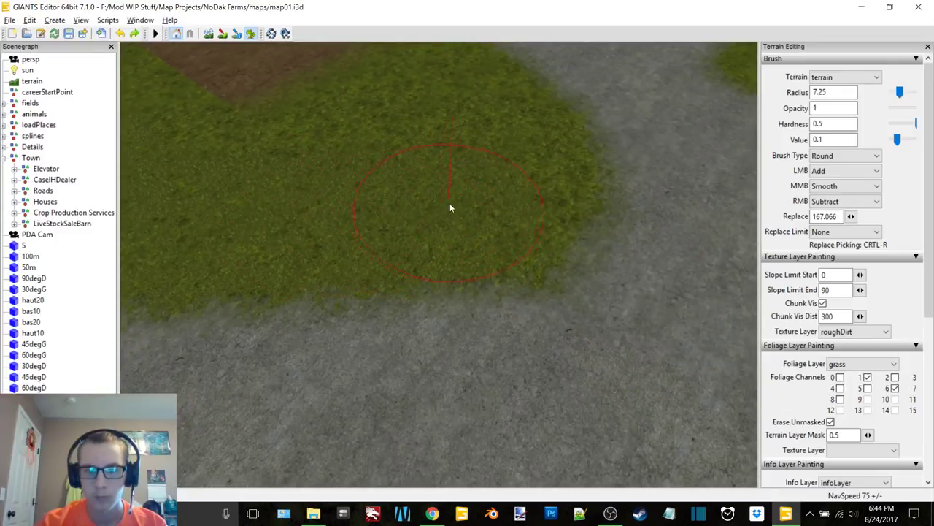
middle_click_drag(495, 99, 494, 159, "alt")
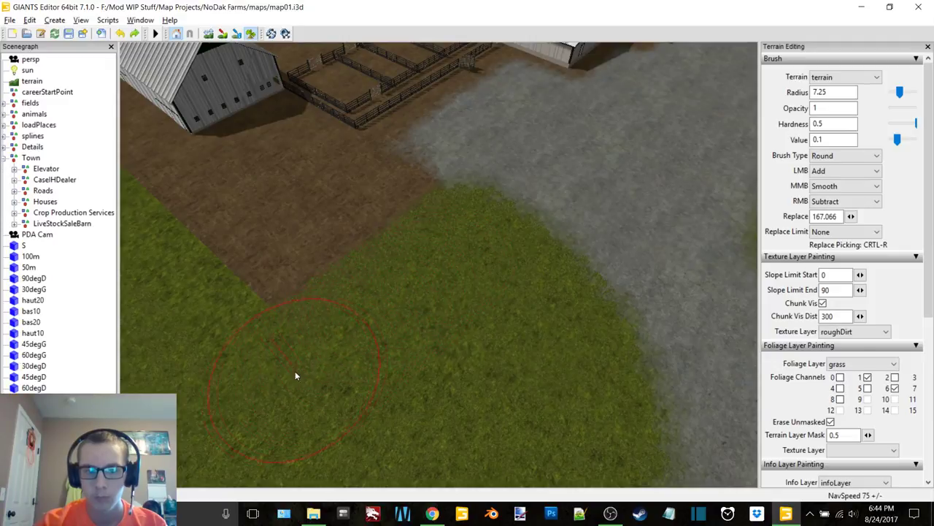
right_click_drag(468, 337, 352, 309)
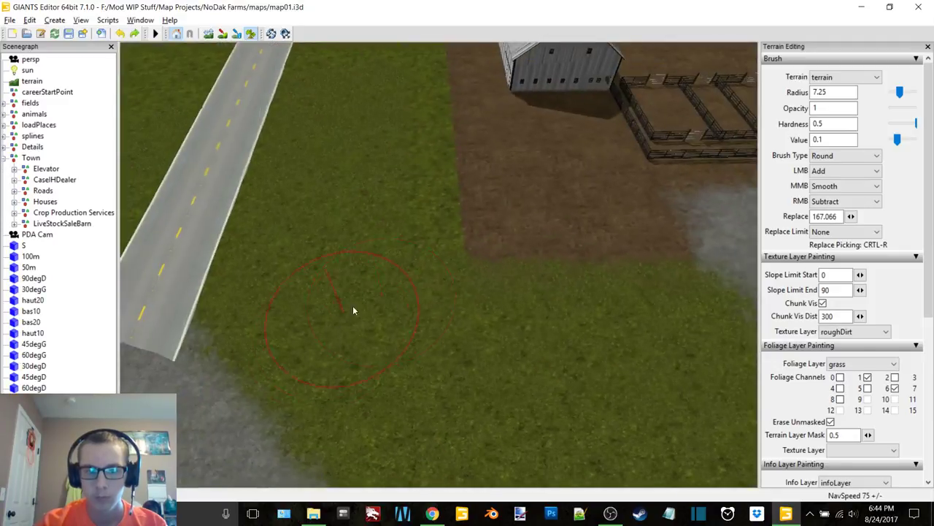
Step: Switch the brush type to Square and fill the remaining lawn between the road and the shed's dirt edge with grass
left_click(846, 155)
left_click(848, 177)
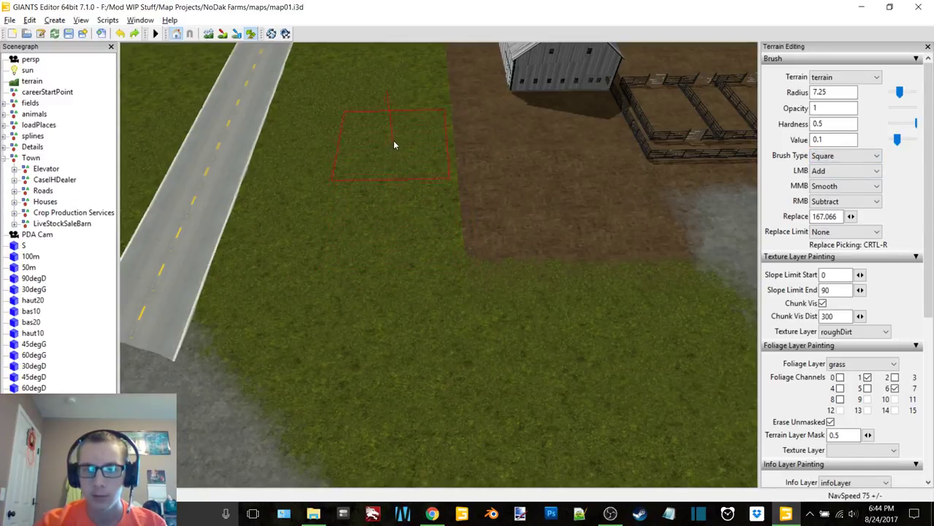
middle_click_drag(399, 126, 439, 200, "alt")
scroll(453, 199, "up", 5)
mouse_move(467, 198)
left_mouse_down("alt")
mouse_move(432, 198)
mouse_move(397, 226)
left_mouse_up("alt")
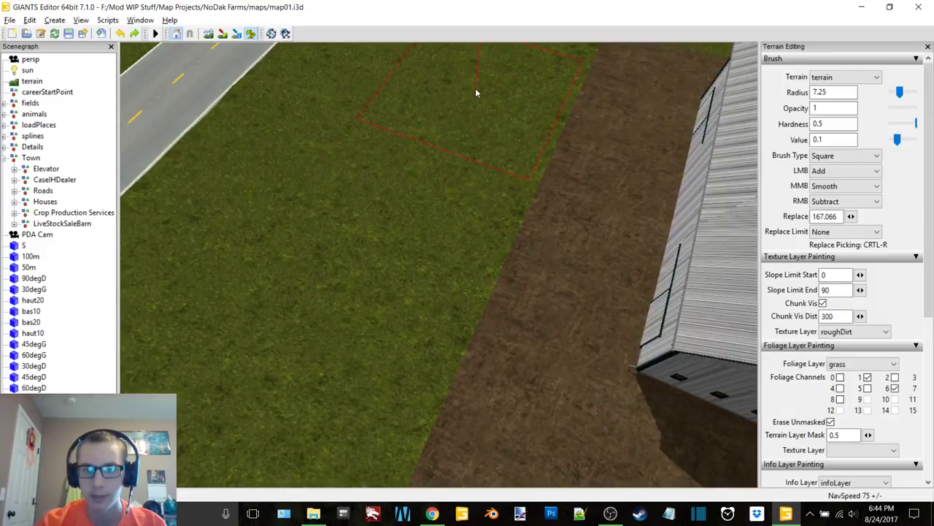
Step: Enlarge the brush radius to 11.25 and paint grass on the lawn beyond the shed's end and the adjoining dirt edge
right_click_drag(475, 88, 567, 158)
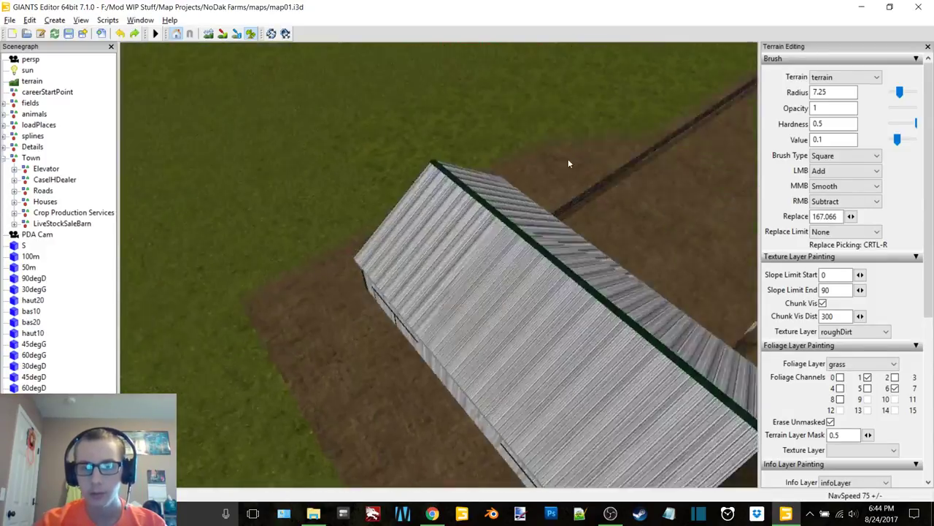
middle_click_drag(568, 164, 578, 197, "alt")
left_click_drag(578, 197, 419, 213, "alt")
scroll(462, 175, "up", 3)
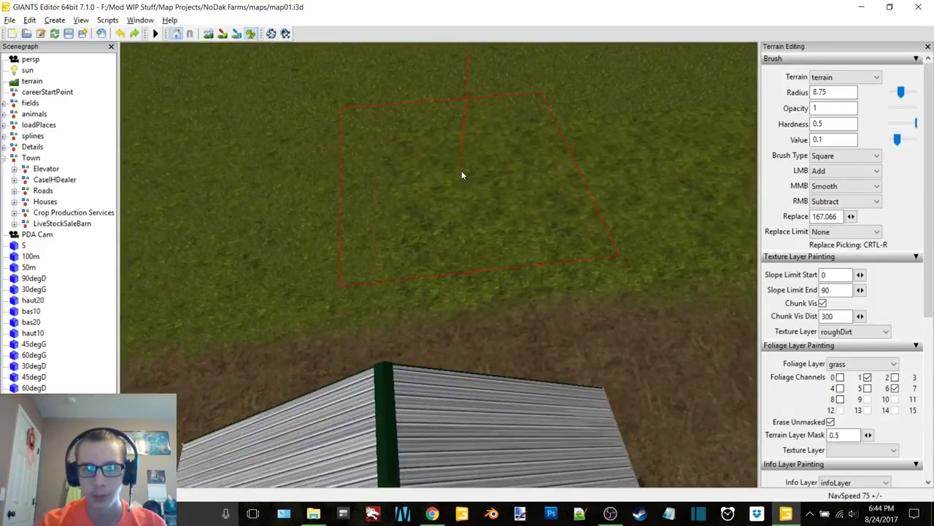
scroll(462, 172, "up", 5)
left_click_drag(463, 172, 481, 171)
middle_click_drag(481, 171, 439, 173, "alt")
left_click_drag(508, 175, 532, 172)
middle_click_drag(532, 172, 501, 176, "alt")
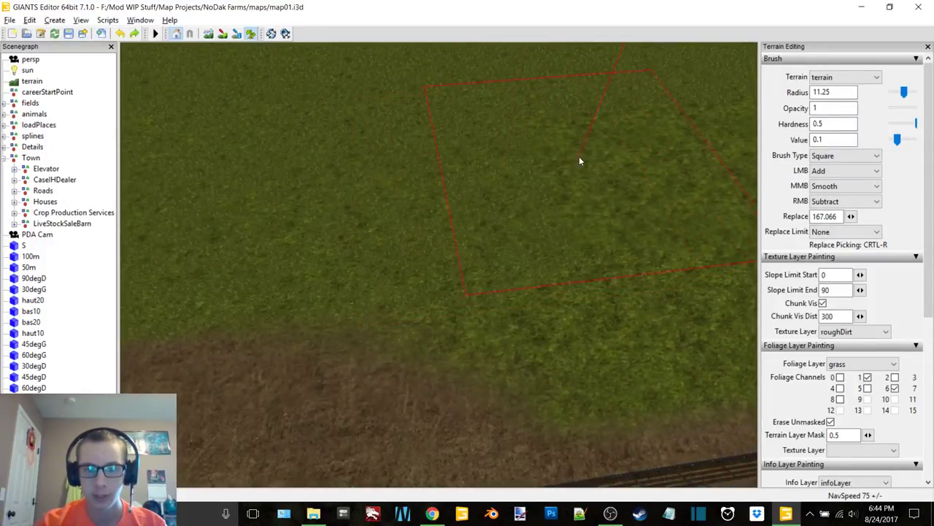
Step: Paint grass across the lawn past the pen fence corner and toward the neighbouring concrete lot's corner
middle_click_drag(579, 156, 425, 177, "alt")
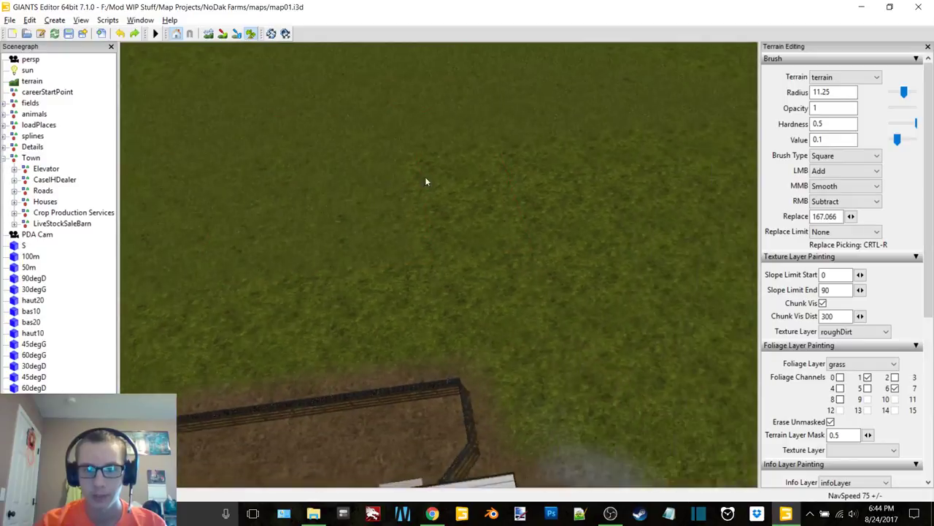
right_click_drag(426, 182, 406, 186)
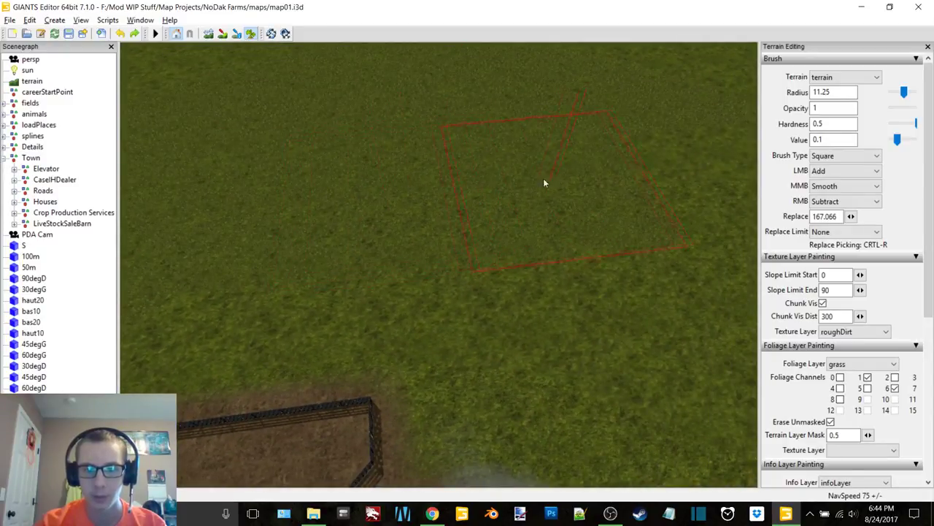
right_click_drag(543, 183, 491, 185)
mouse_move(345, 195)
left_mouse_down("alt")
mouse_move(581, 215)
mouse_move(499, 227)
left_mouse_up("alt")
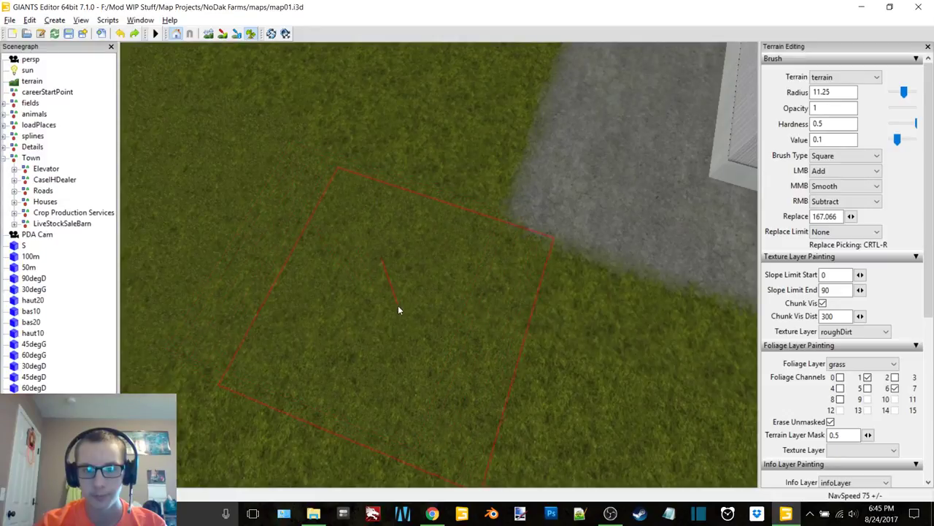
middle_click_drag(397, 305, 418, 296, "alt")
Step: Enlarge the brush radius to 17.5 and paint grass along the strip between the sale barn and the neighbouring concrete lot
mouse_move(540, 339)
right_mouse_down()
mouse_move(489, 305)
mouse_move(326, 262)
mouse_move(392, 228)
right_mouse_up()
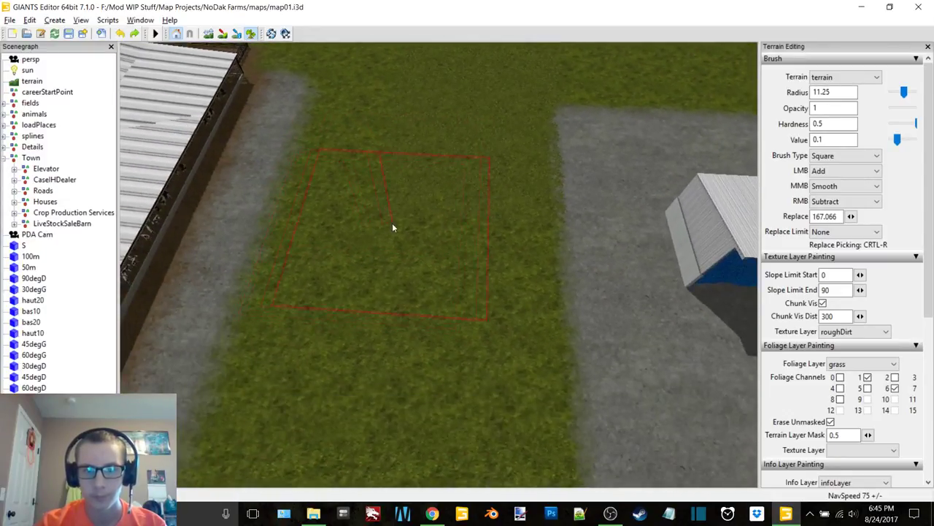
middle_click_drag(391, 228, 470, 224, "alt")
scroll(496, 206, "up", 3)
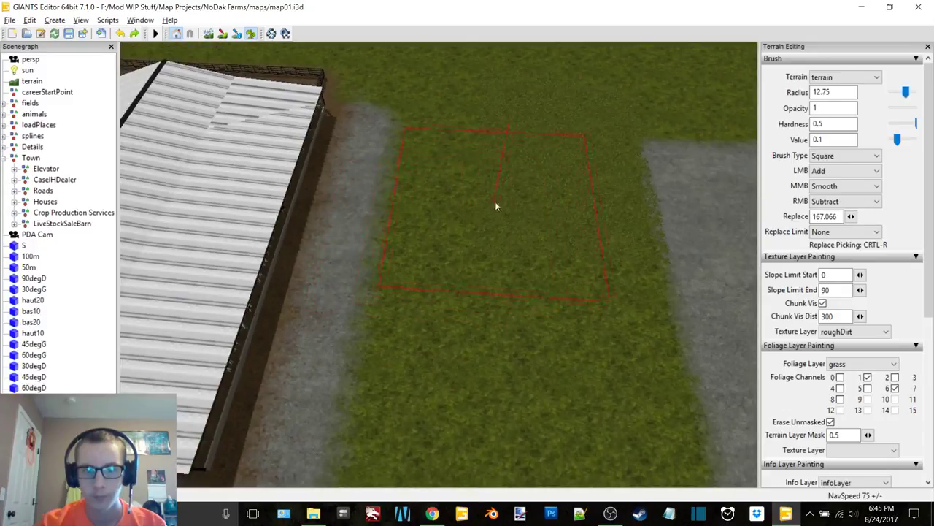
scroll(495, 205, "up", 7, "ctrl")
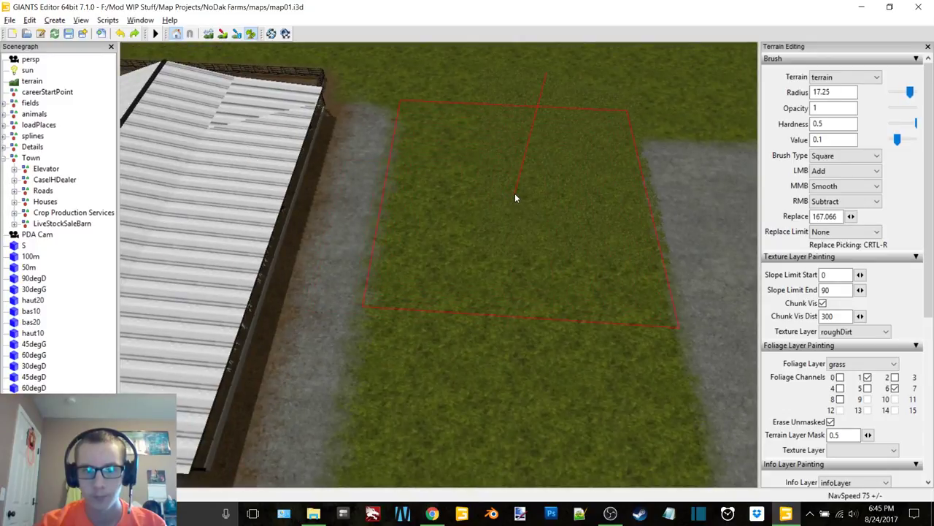
scroll(517, 200, "down", 1, "ctrl")
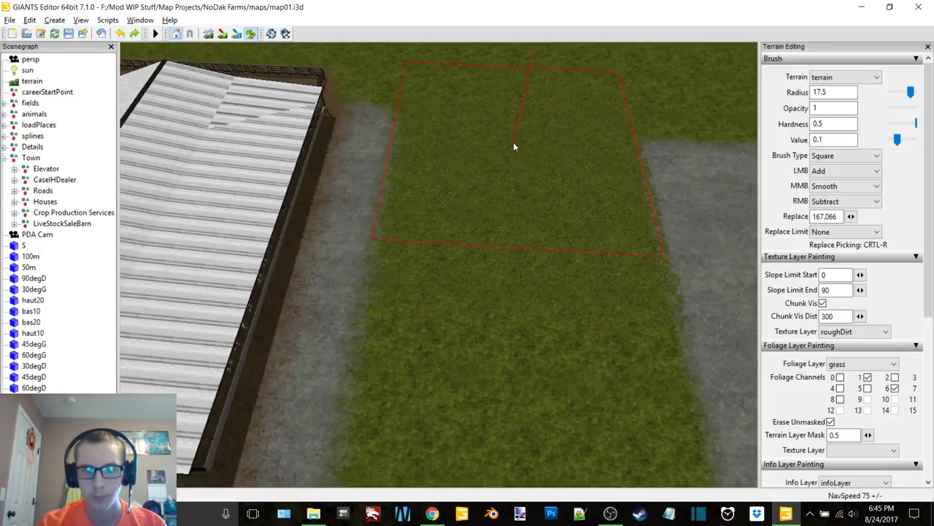
scroll(517, 221, "down", 3)
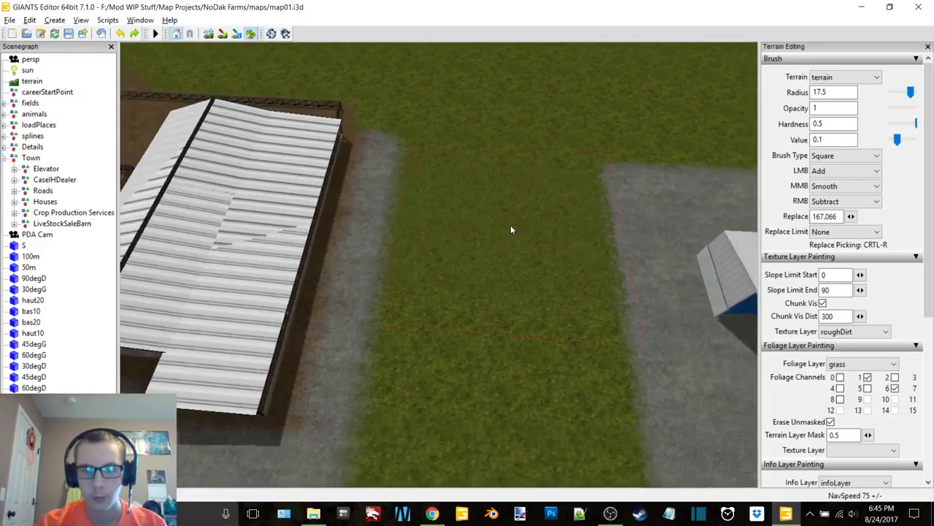
middle_click_drag(510, 224, 507, 177, "alt")
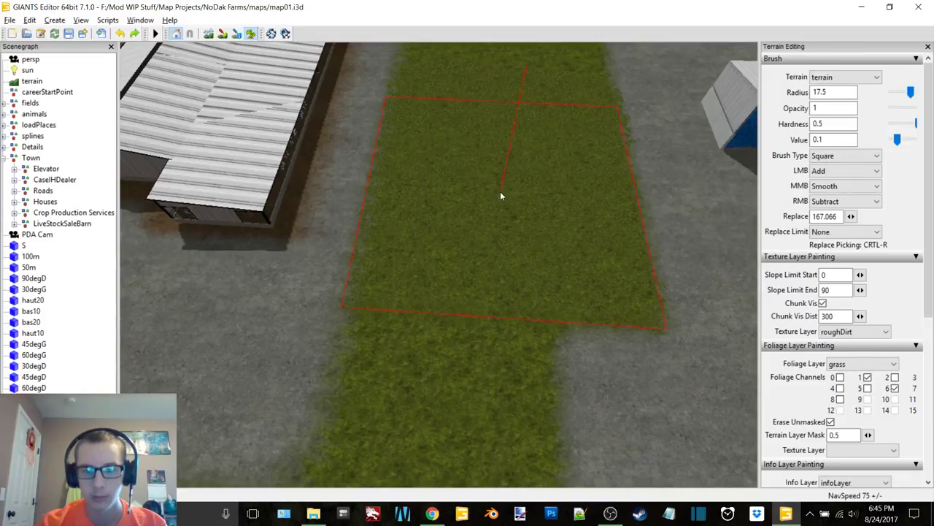
Step: Reduce the brush radius to 10.75 and continue the grass down the narrower strip along the concrete toward the road
mouse_move(514, 292)
middle_mouse_down("alt")
mouse_move(523, 191)
mouse_move(545, 195)
middle_mouse_up("alt")
scroll(473, 267, "down", 10)
scroll(496, 275, "down", 4, "ctrl")
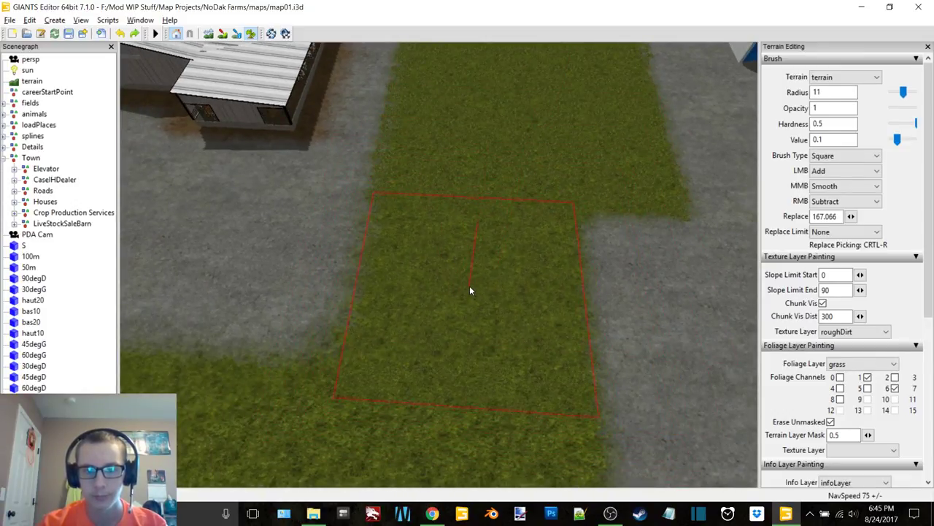
mouse_move(470, 286)
middle_mouse_down("alt")
mouse_move(453, 269)
mouse_move(465, 254)
middle_mouse_up("alt")
scroll(473, 277, "down", 1)
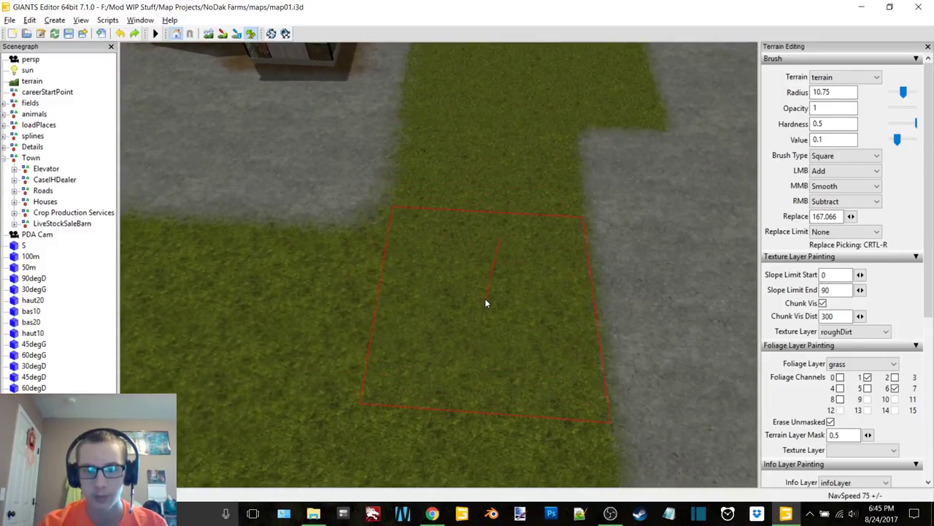
scroll(481, 298, "down", 1)
middle_click_drag(464, 304, 464, 262, "alt")
scroll(467, 252, "down", 2)
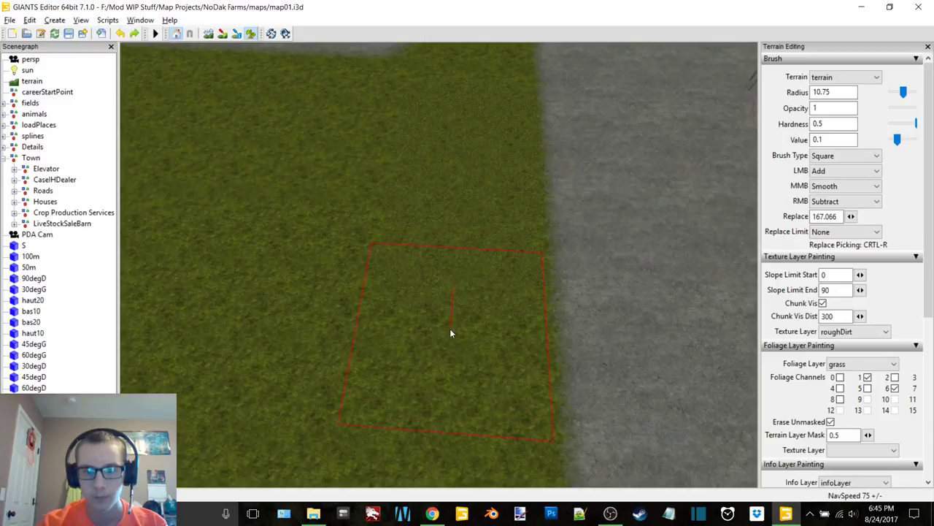
Step: Extend the grass to the road, reduce the brush radius to 4.25 and erase the grass overlapping the road edge
mouse_move(452, 334)
middle_mouse_down("alt")
mouse_move(447, 287)
mouse_move(460, 257)
middle_mouse_up("alt")
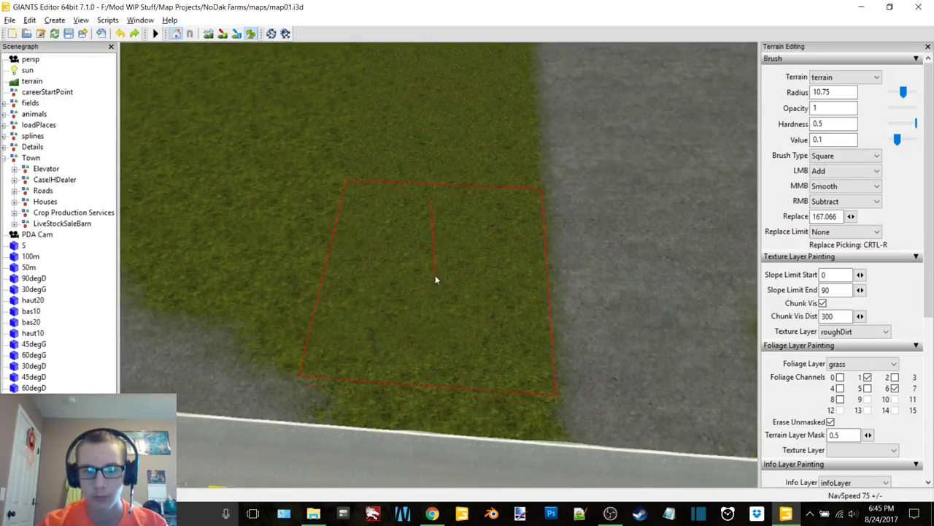
scroll(438, 303, "down", 2)
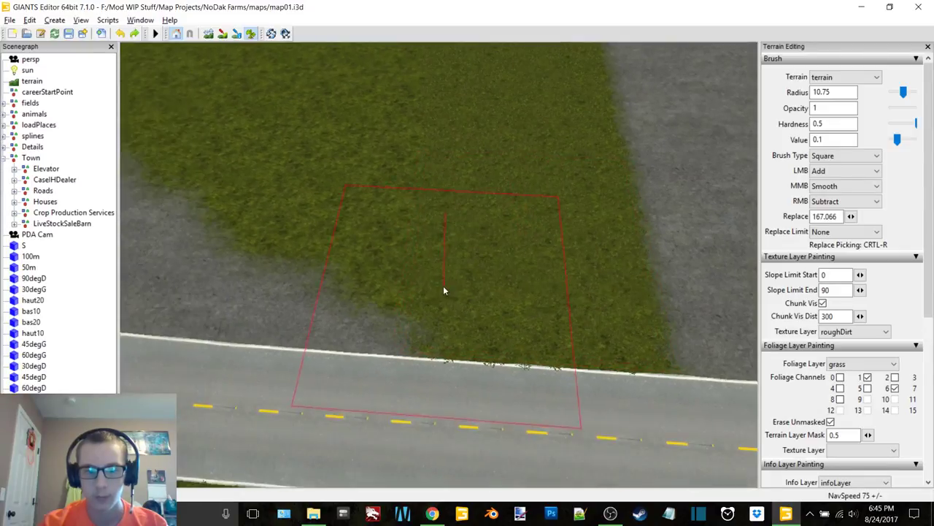
scroll(437, 402, "down", 20)
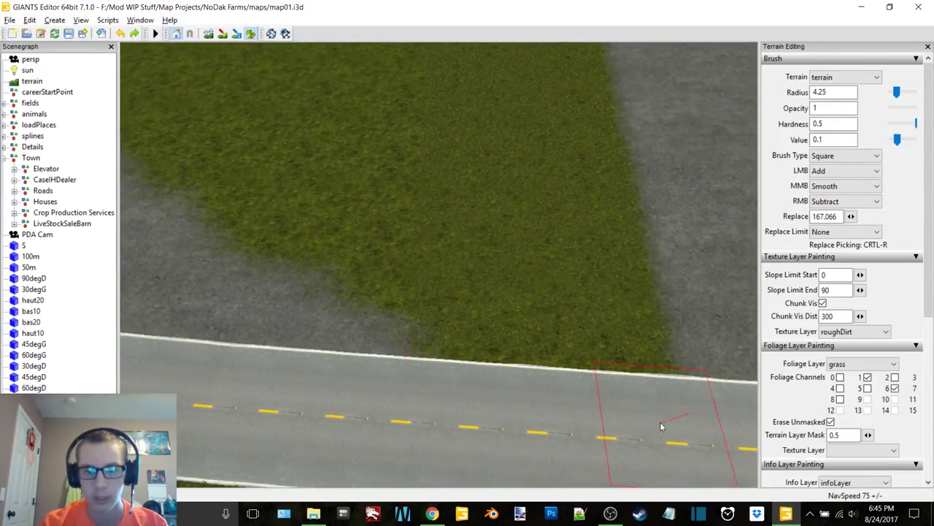
Step: Switch to a round brush with radius 11.75 and paint grass along the lawn's curved edge beside the concrete drive
middle_click_drag(369, 316, 566, 406, "alt")
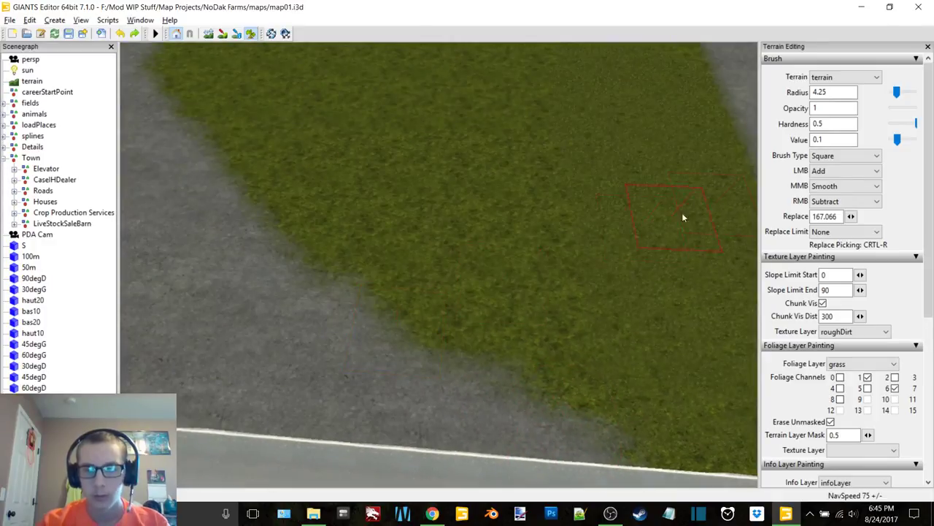
left_click(825, 156)
left_click(832, 178)
scroll(465, 183, "up", 15, "ctrl")
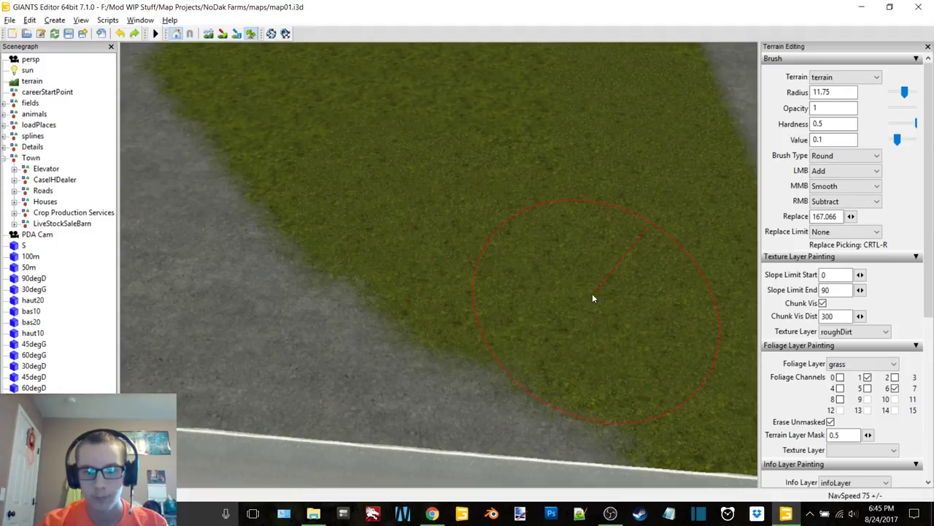
middle_click_drag(460, 238, 573, 304, "alt")
left_click_drag(572, 301, 651, 293, "alt")
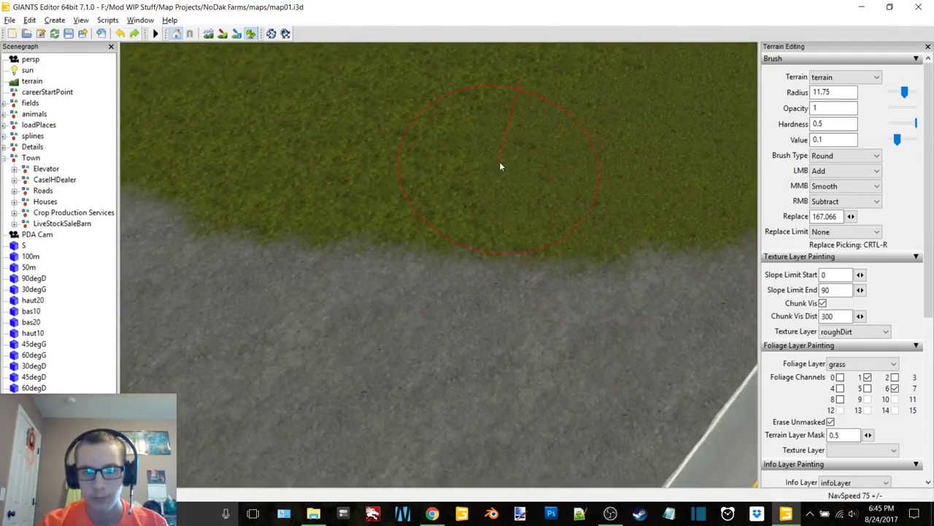
middle_click_drag(222, 134, 407, 199, "alt")
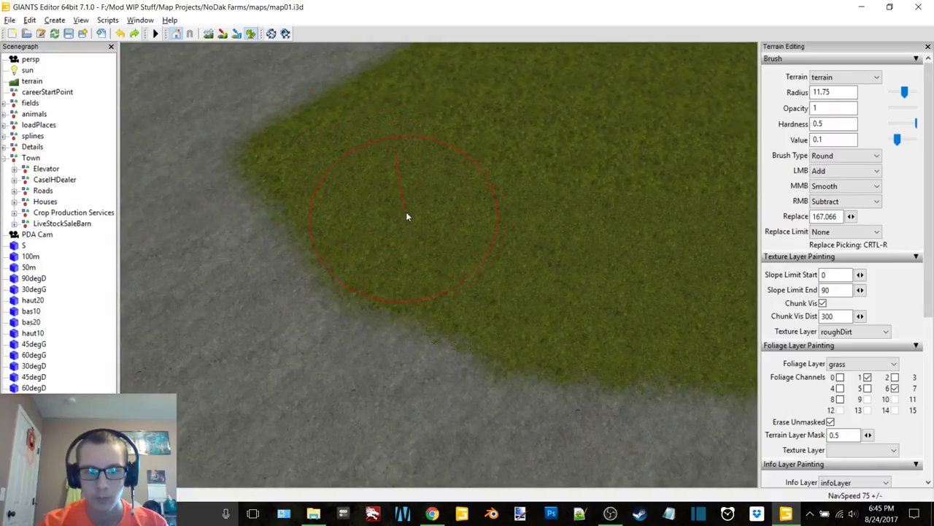
key("a")
Step: Switch back to a square brush and paint grass into the lawn's corner and along the straight concrete edge
left_click(847, 156)
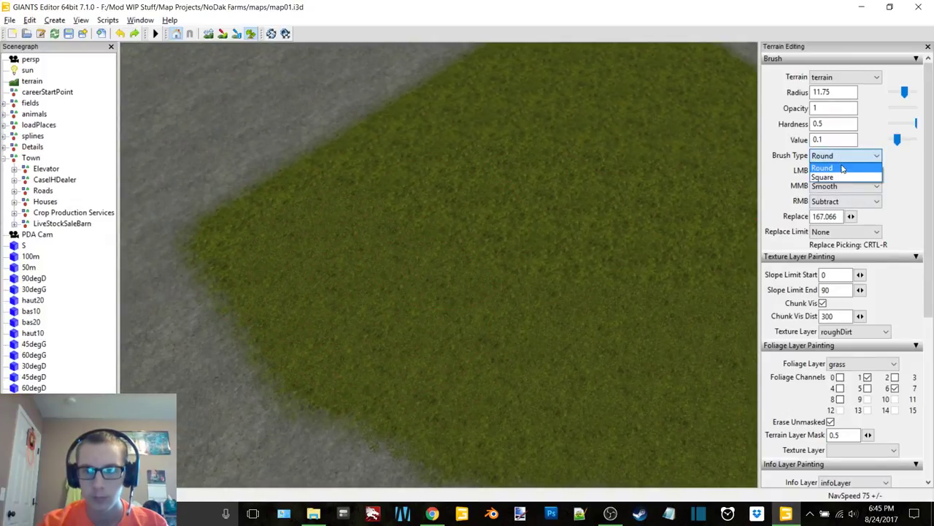
left_click(712, 164)
left_click_drag(712, 164, 386, 158, "alt")
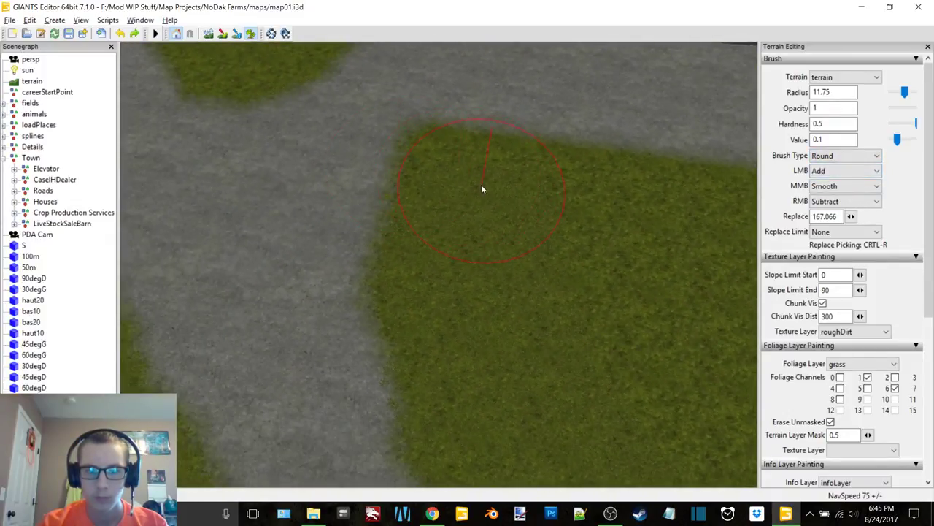
left_click(847, 155)
left_click(822, 179)
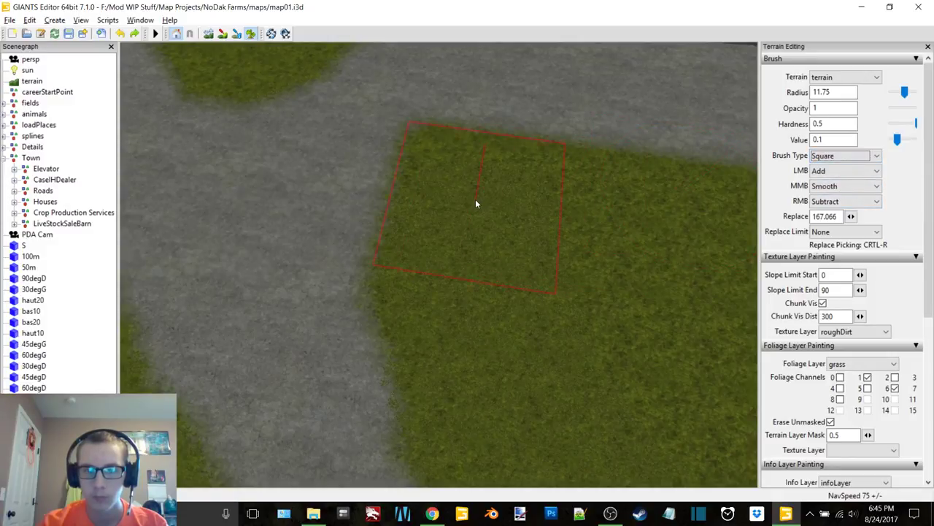
left_click_drag(473, 196, 541, 205)
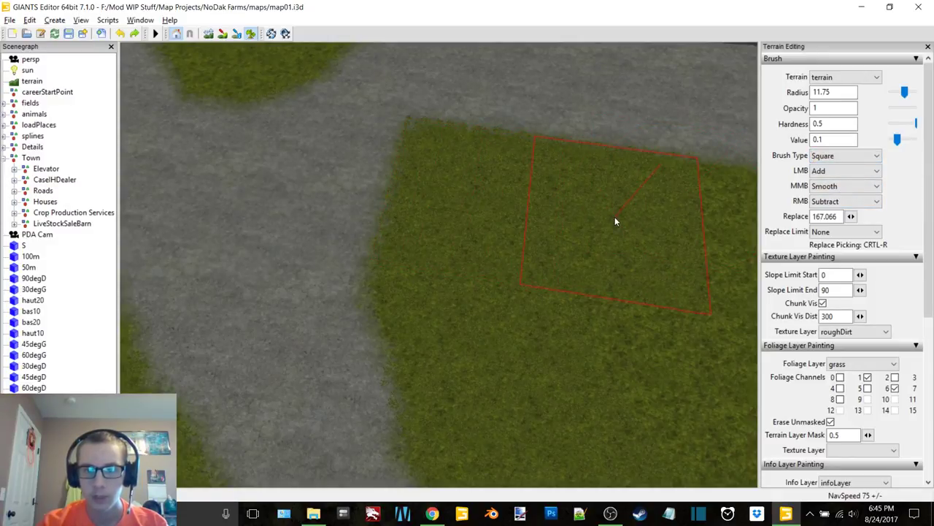
middle_click_drag(615, 217, 544, 208, "alt")
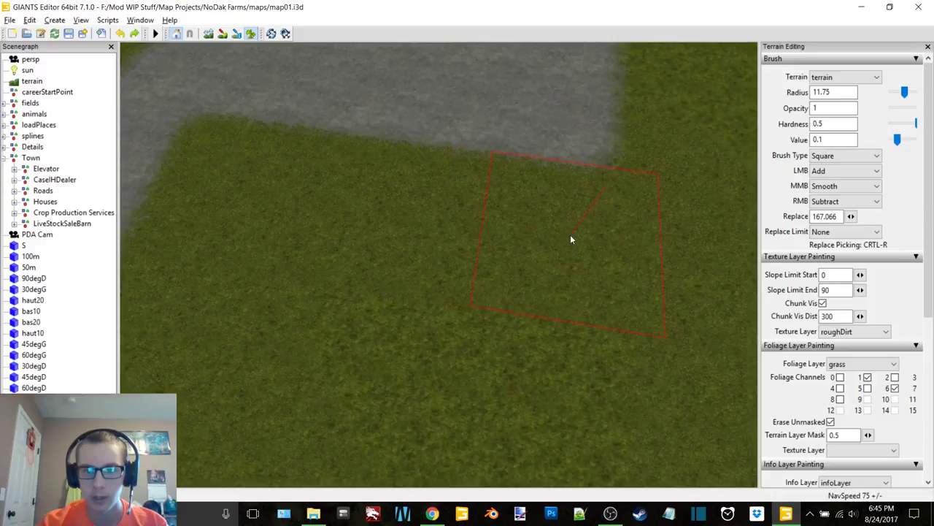
Step: Paint grass across the lawn behind the livestock pen, following the dirt border along the fence to its corner
scroll(570, 235, "down", 1)
mouse_move(570, 235)
middle_mouse_down("alt")
mouse_move(519, 187)
mouse_move(498, 252)
middle_mouse_up("alt")
mouse_move(507, 208)
middle_mouse_down("alt")
mouse_move(563, 239)
mouse_move(604, 247)
middle_mouse_up("alt")
mouse_move(545, 245)
middle_mouse_down("alt")
mouse_move(481, 313)
mouse_move(381, 295)
mouse_move(358, 267)
mouse_move(454, 239)
mouse_move(491, 245)
mouse_move(496, 171)
middle_mouse_up("alt")
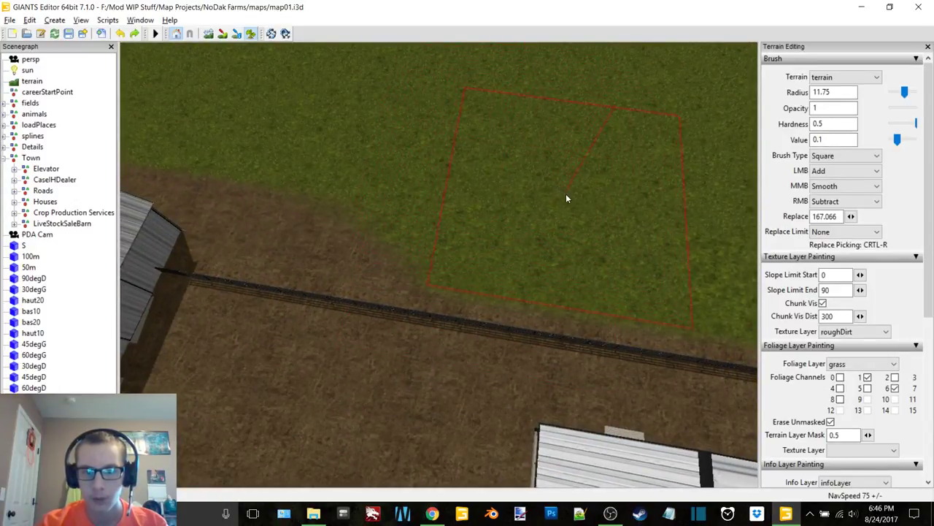
mouse_move(548, 188)
middle_mouse_down()
mouse_move(561, 209)
mouse_move(538, 197)
middle_mouse_up()
mouse_move(629, 192)
middle_mouse_down("alt")
mouse_move(602, 178)
mouse_move(534, 172)
middle_mouse_up("alt")
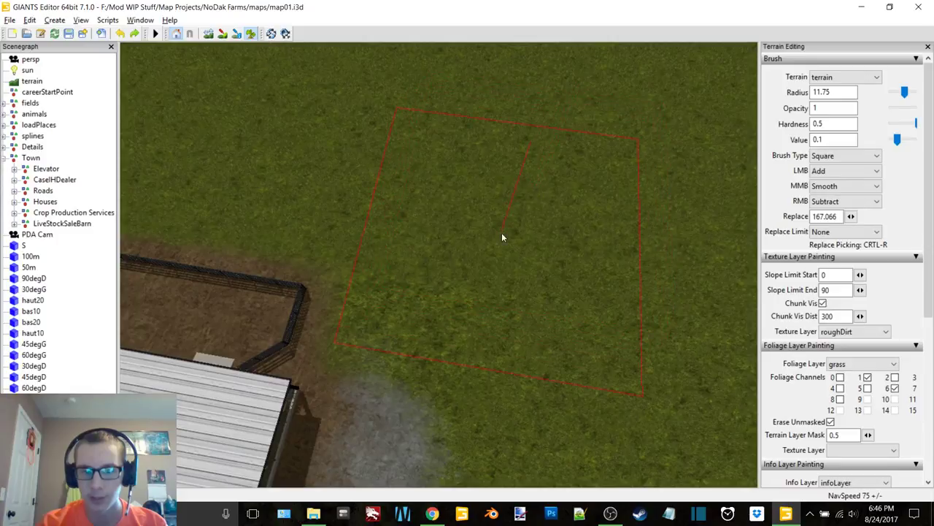
Step: Enlarge the brush radius to 13.5 and paint grass along the edge of the neighbouring concrete lot up to the road
scroll(491, 241, "down", 3)
middle_click_drag(491, 226, 420, 180, "alt")
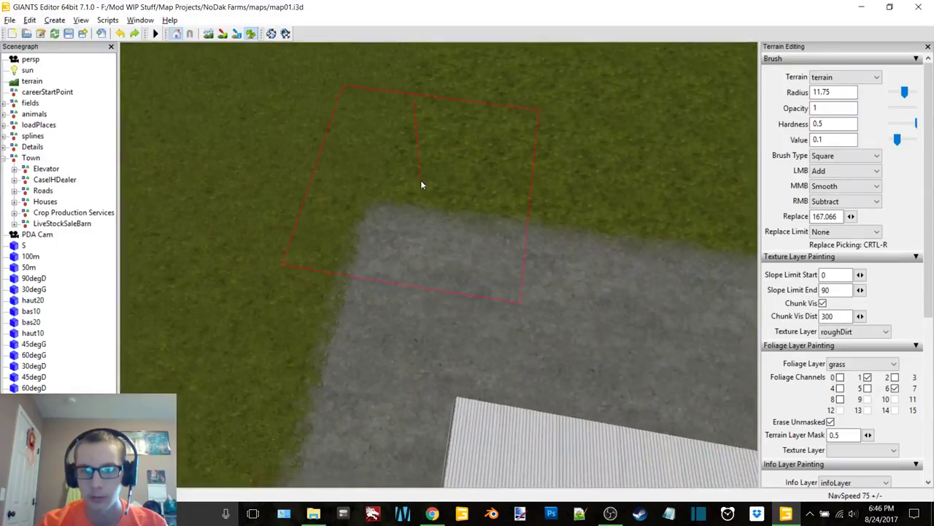
mouse_move(420, 180)
left_mouse_down("alt")
mouse_move(598, 118)
mouse_move(456, 116)
mouse_move(432, 145)
left_mouse_up("alt")
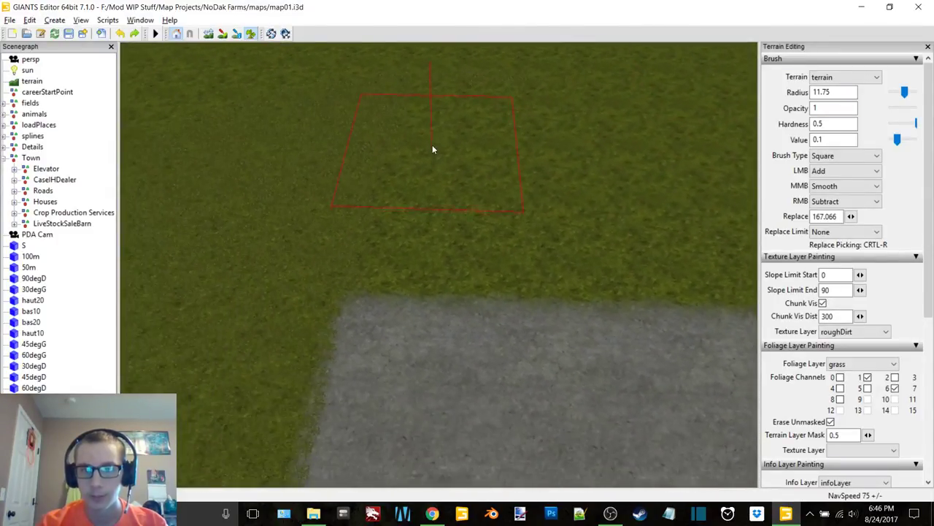
middle_click_drag(432, 145, 428, 155, "alt")
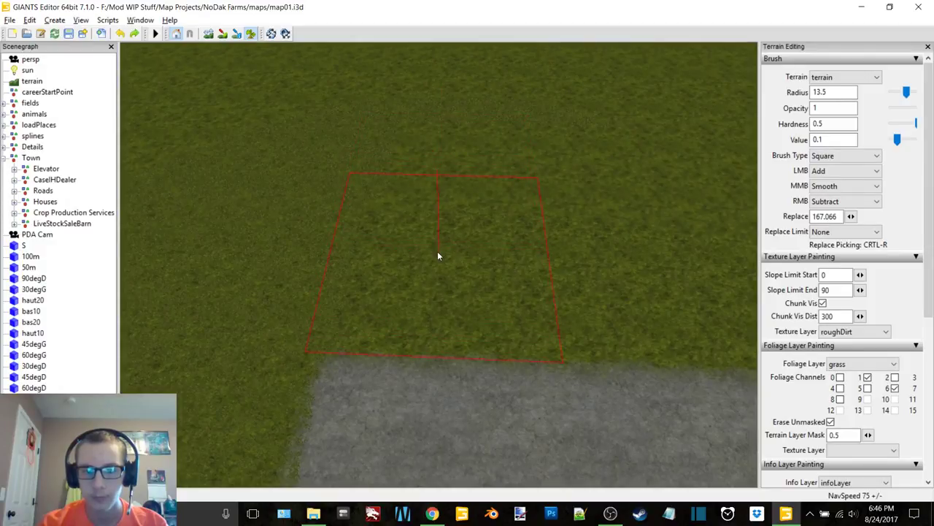
middle_click_drag(440, 246, 386, 232, "alt")
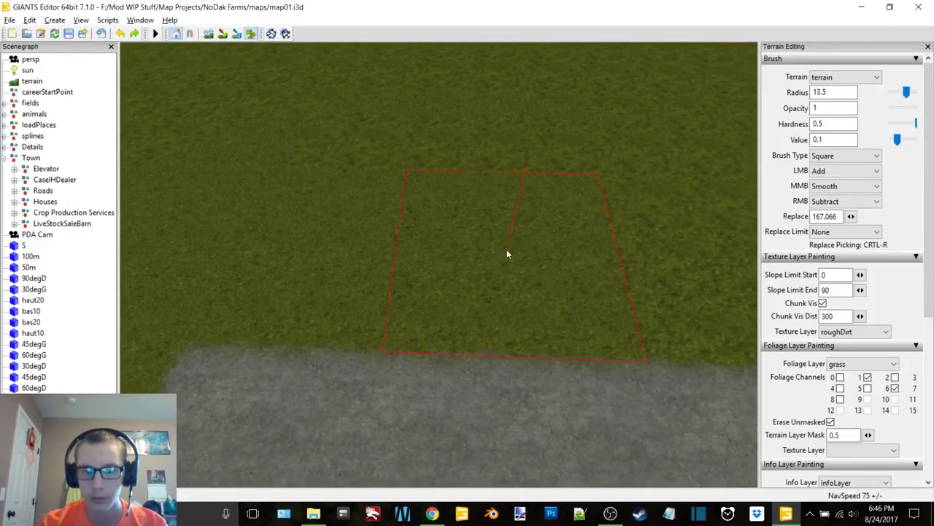
mouse_move(506, 249)
middle_mouse_down("alt")
mouse_move(456, 228)
mouse_move(427, 232)
middle_mouse_up("alt")
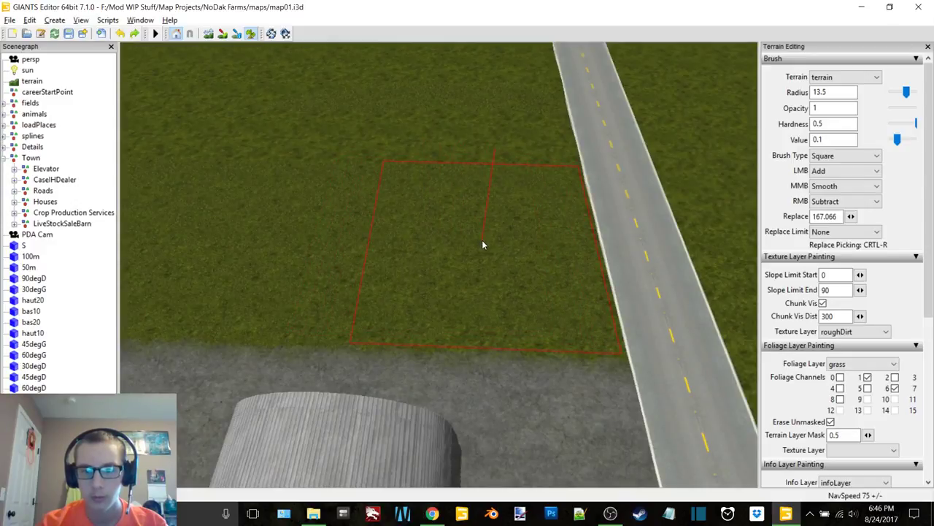
Step: Paint grass beside the road and across the open lawn around the neighbouring concrete lot
middle_click_drag(482, 239, 456, 263, "alt")
scroll(448, 240, "up", 1)
left_click_drag(448, 240, 402, 237, "alt")
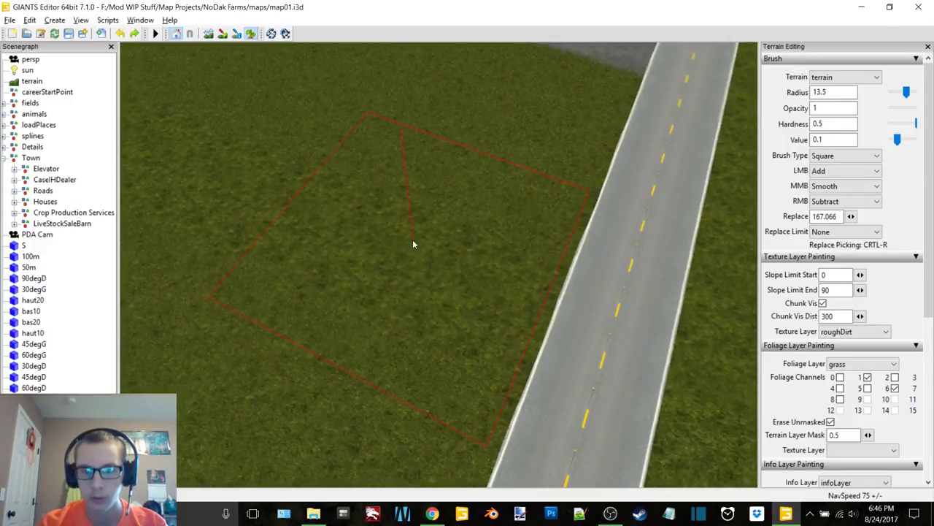
middle_click_drag(342, 202, 487, 258)
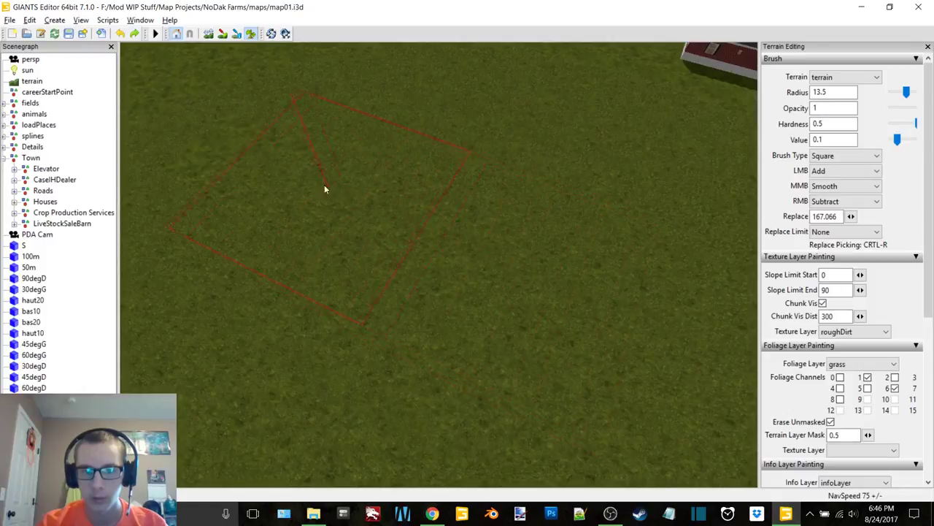
middle_click_drag(324, 184, 398, 225, "alt")
left_click_drag(366, 206, 211, 148, "alt")
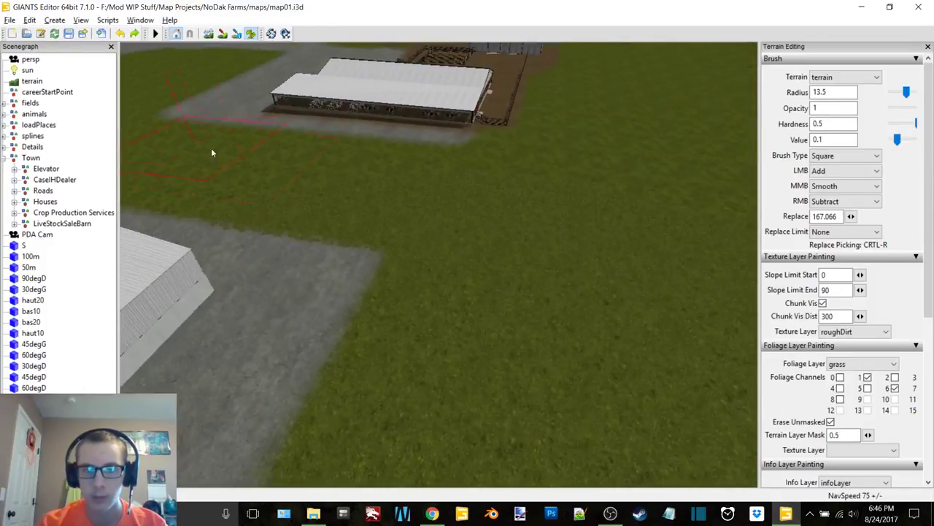
Step: Reduce the brush radius to 6.25 and paint grass on the end of the strip between the road and the concrete lot
mouse_move(211, 152)
middle_mouse_down()
mouse_move(442, 198)
mouse_move(640, 209)
mouse_move(497, 244)
middle_mouse_up()
left_click_drag(497, 243, 498, 250, "alt")
mouse_move(497, 251)
right_mouse_down("alt")
mouse_move(535, 241)
mouse_move(524, 243)
right_mouse_up("alt")
scroll(524, 244, "down", 3)
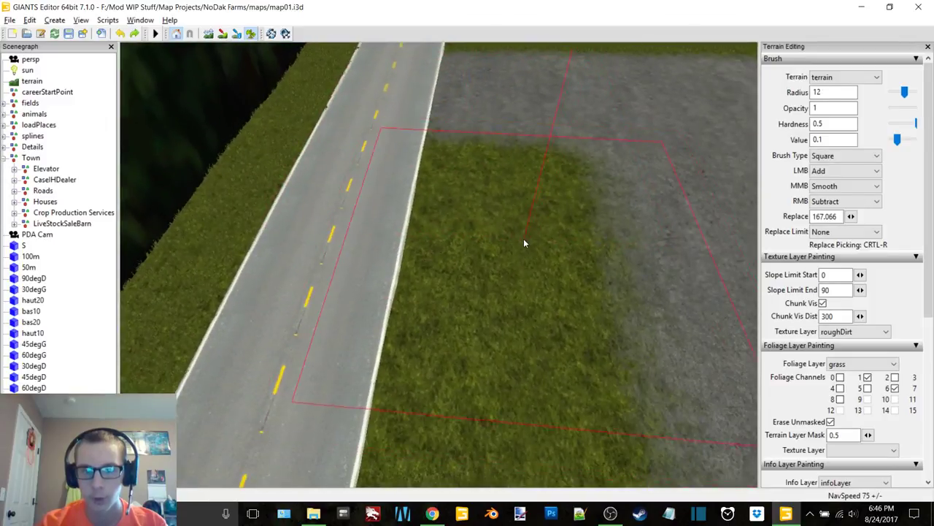
scroll(525, 239, "down", 12)
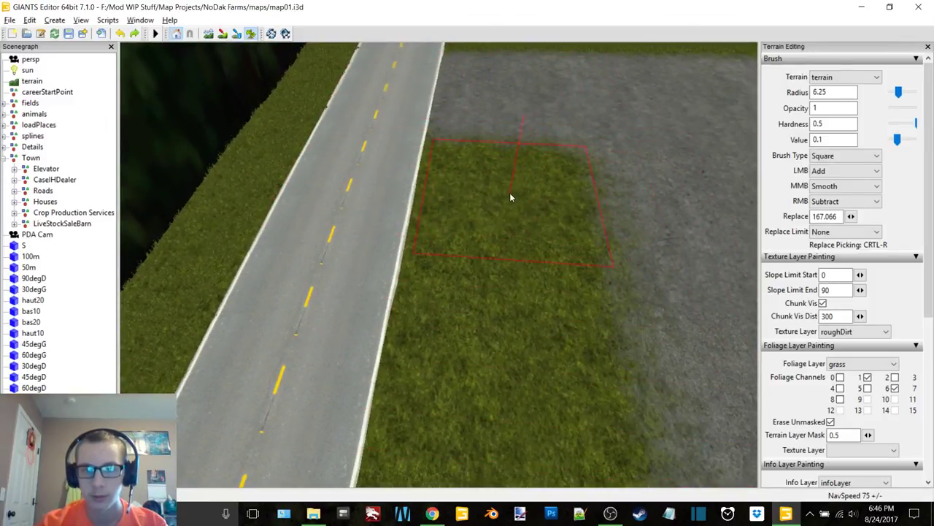
mouse_move(508, 192)
middle_mouse_down()
mouse_move(622, 211)
mouse_move(561, 197)
mouse_move(549, 183)
middle_mouse_up()
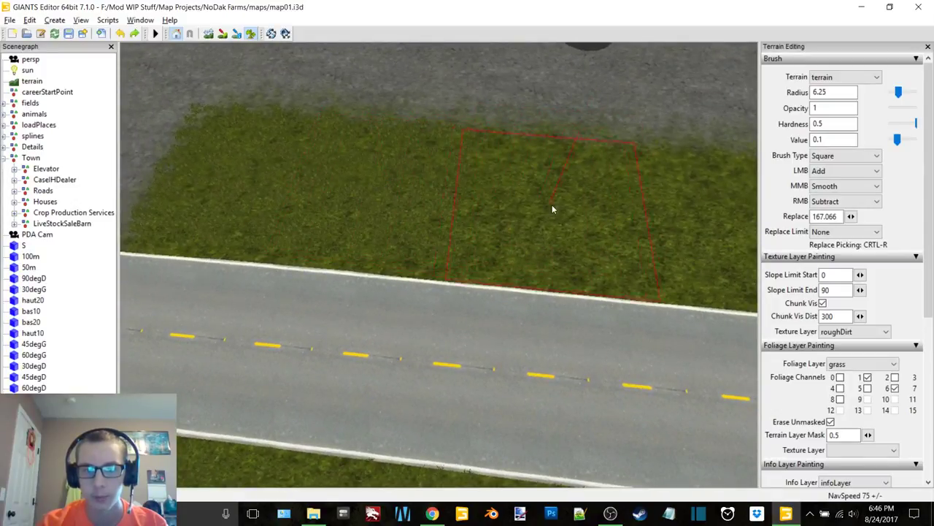
Step: Continue the grass along the roadside strip to the bend, enlarging the brush radius to 8 for the wider corner
mouse_move(667, 207)
middle_mouse_down("alt")
mouse_move(592, 194)
mouse_move(483, 233)
middle_mouse_up("alt")
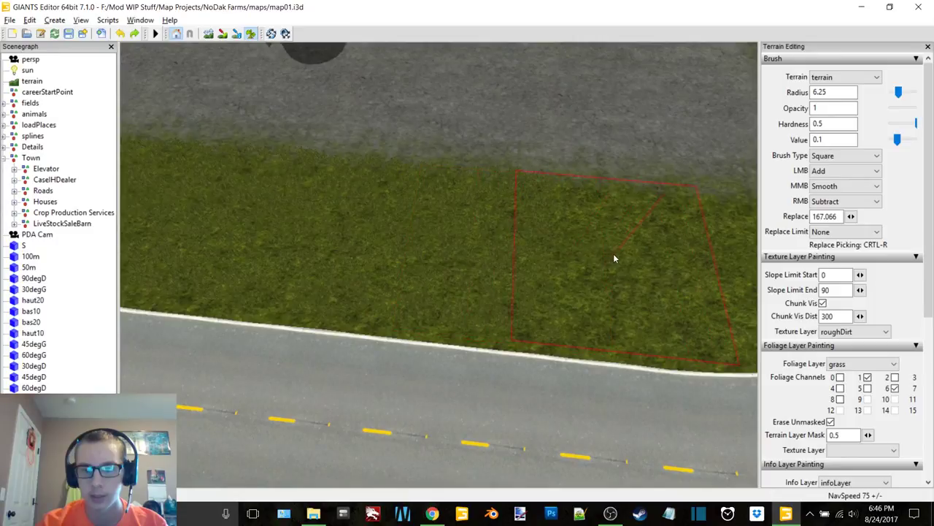
middle_click_drag(589, 238, 475, 238, "alt")
mouse_move(741, 142)
middle_mouse_down("alt")
mouse_move(640, 190)
mouse_move(632, 209)
mouse_move(397, 219)
middle_mouse_up("alt")
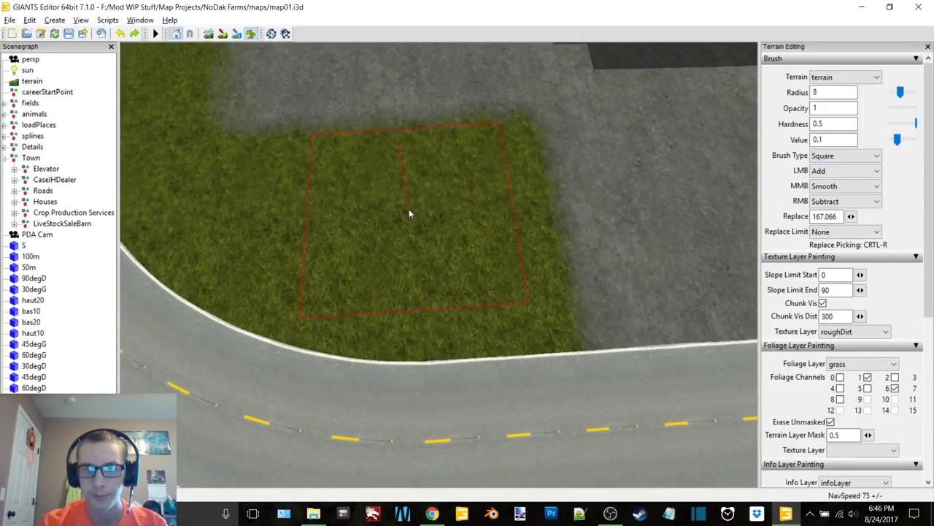
Step: Switch to a round brush and fill grass along the inside of the road bend with radii of 4.5 and 5.75
left_click(875, 155)
left_click(833, 165)
middle_click_drag(613, 209, 475, 211)
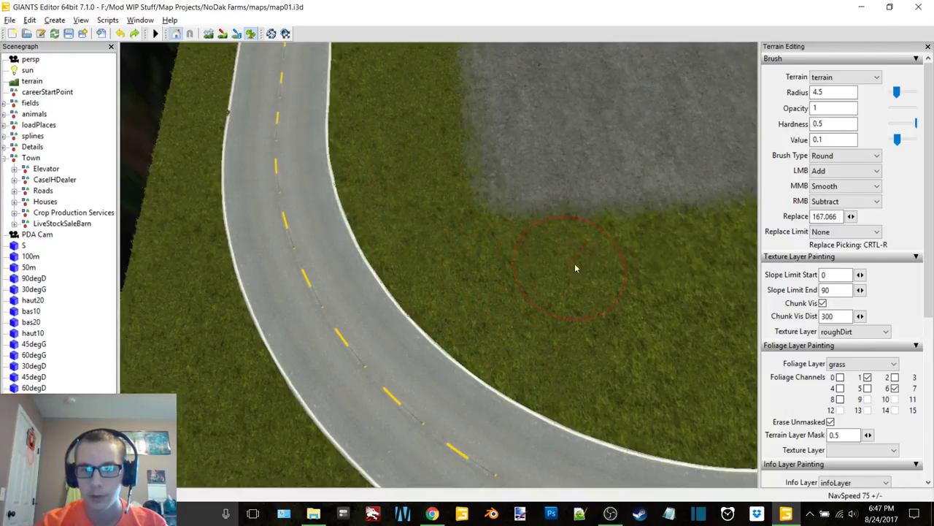
middle_click_drag(667, 260, 558, 235)
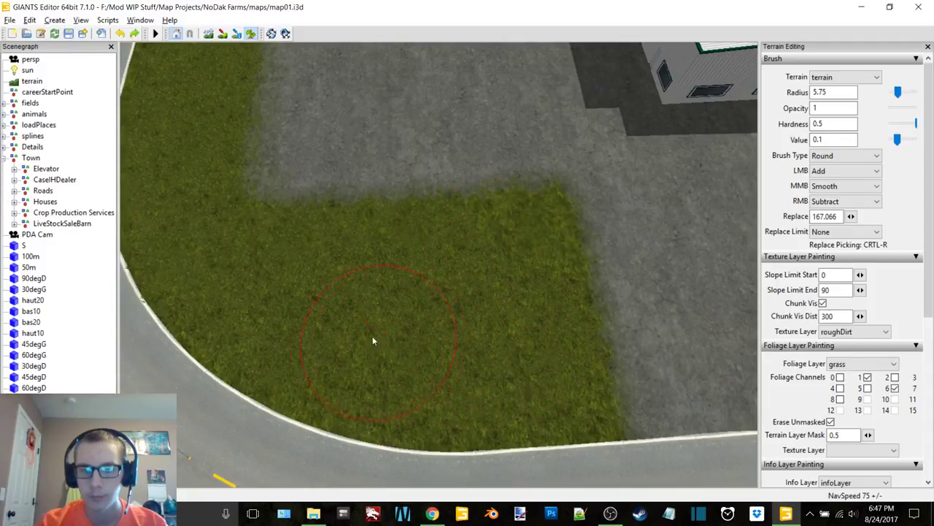
Step: Switch to a square brush with radius 5.75 and paint grass up to the concrete edges of the lawn inside the bend
left_click(859, 157)
left_click(832, 176)
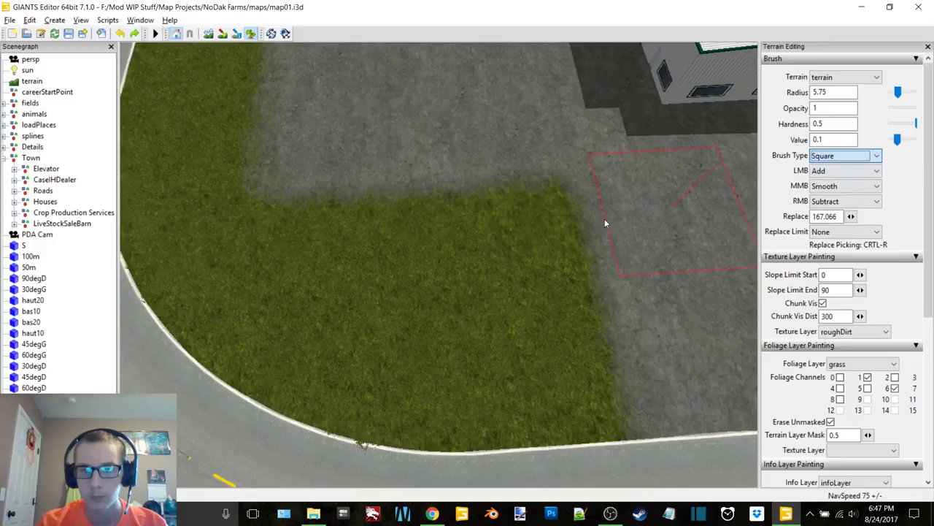
left_click(516, 248)
middle_click_drag(515, 248, 512, 244, "alt")
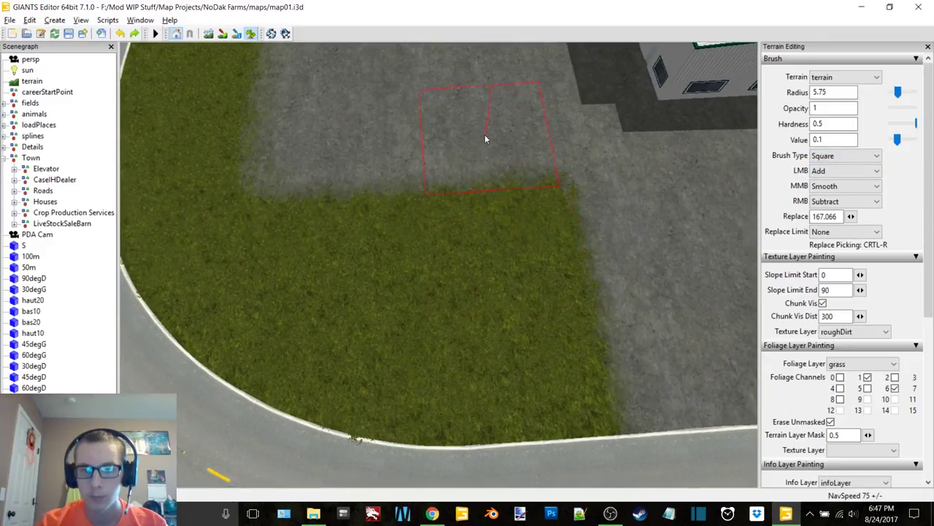
scroll(555, 157, "down", 1)
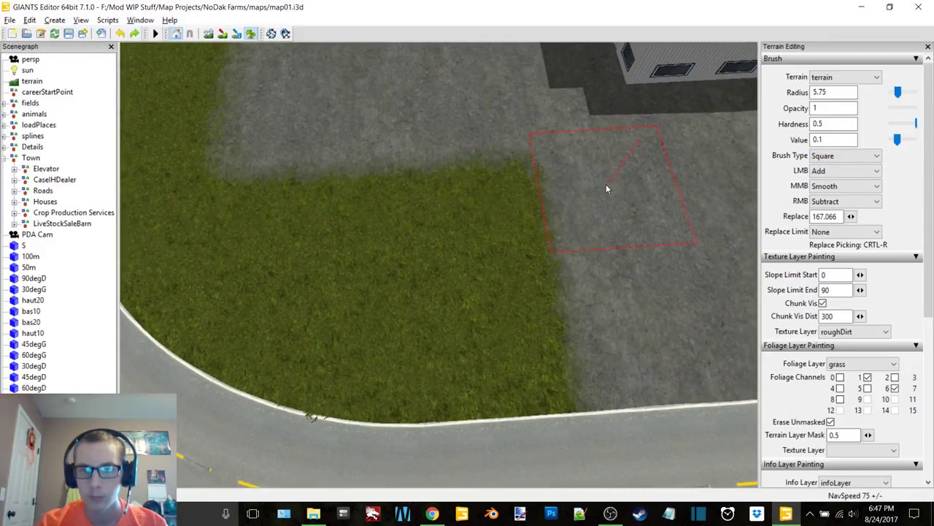
middle_click_drag(605, 185, 596, 171, "alt")
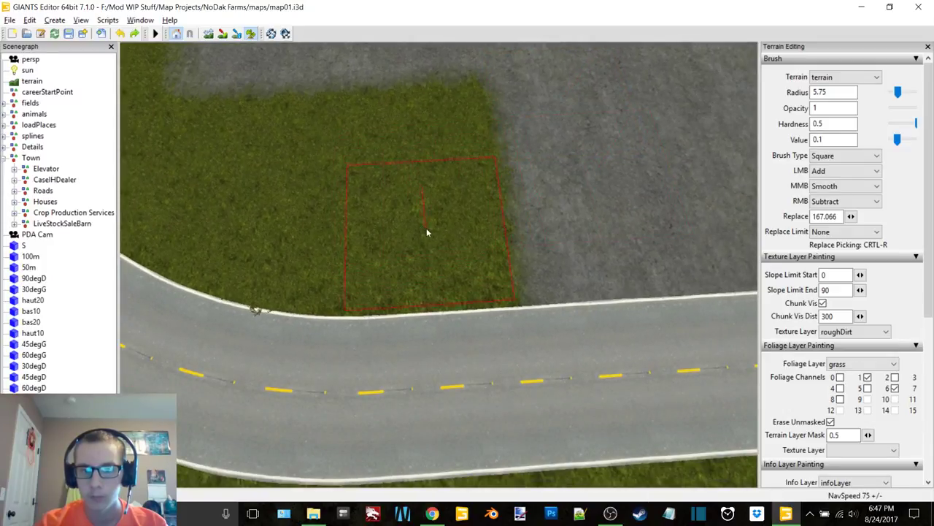
Step: Switch to a round brush with radius 3.5 and erase the stray grass on the road edge at the bend
left_click(845, 155)
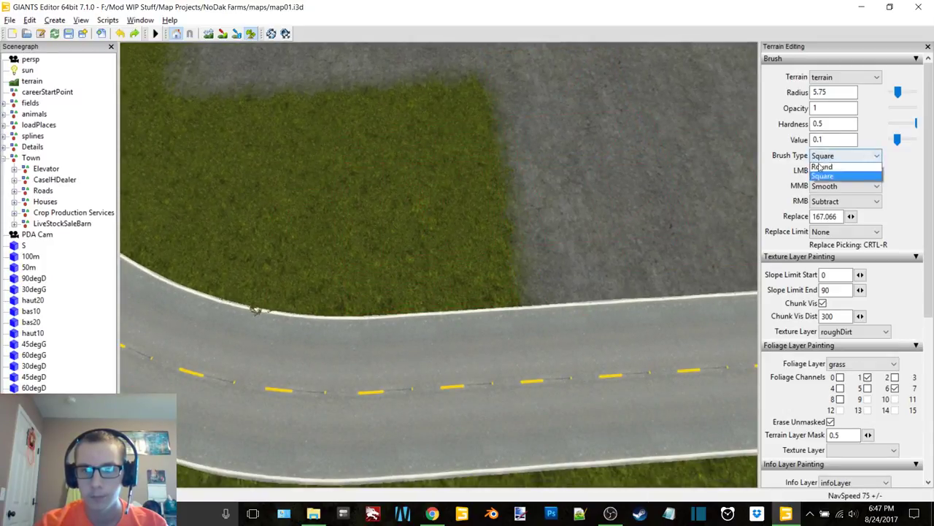
left_click(832, 176)
scroll(267, 359, "down", 9)
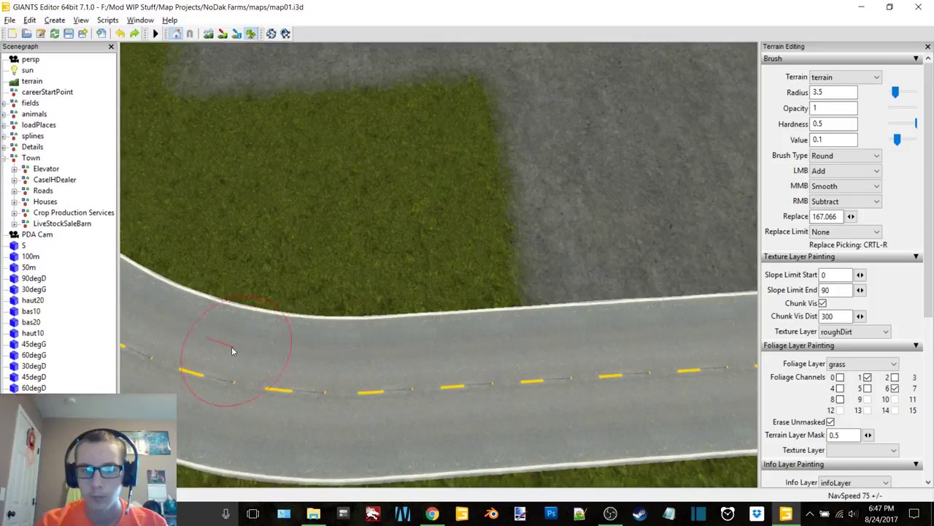
Step: Survey the town from above, inspect the whole map through the PDA Cam, and return to the persp camera
left_click_drag(205, 342, 546, 166, "alt")
middle_click_drag(547, 167, 427, 285, "alt")
right_click_drag(550, 207, 593, 157)
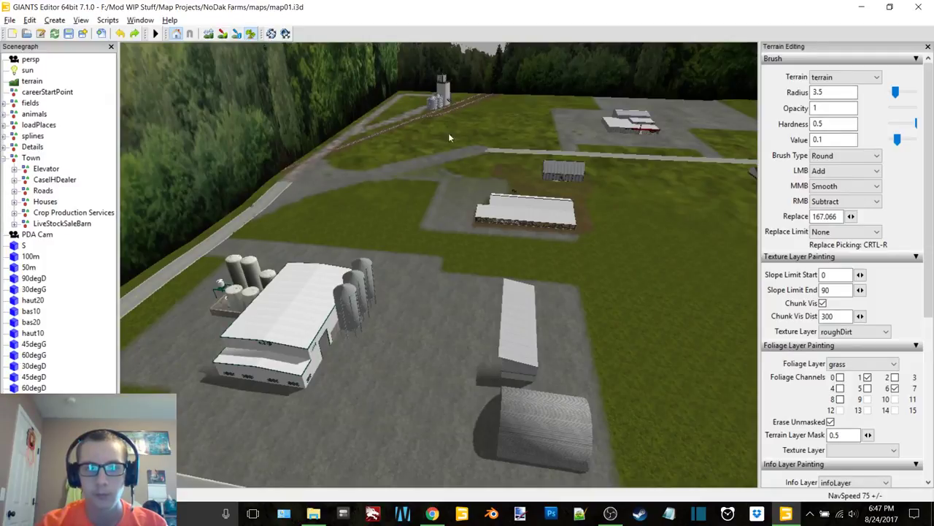
right_click_drag(450, 137, 609, 131, "alt")
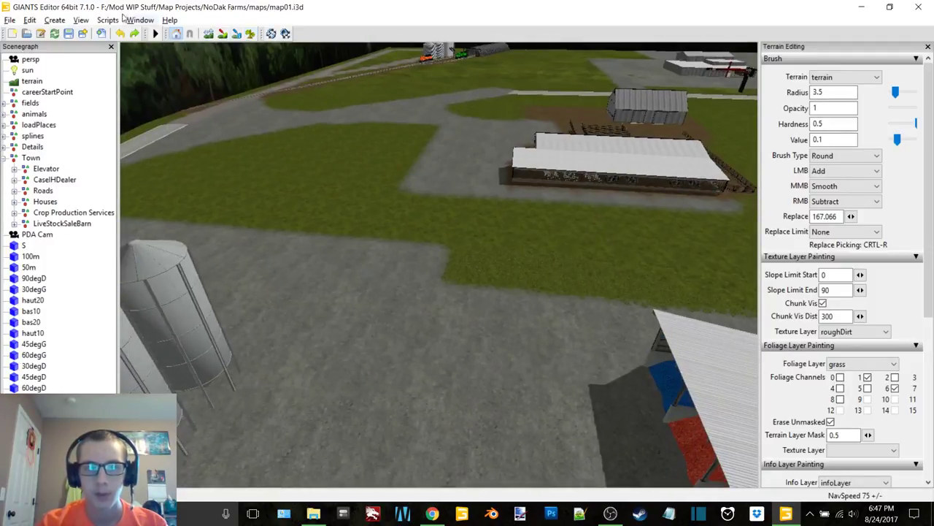
left_click(82, 19)
mouse_move(107, 35)
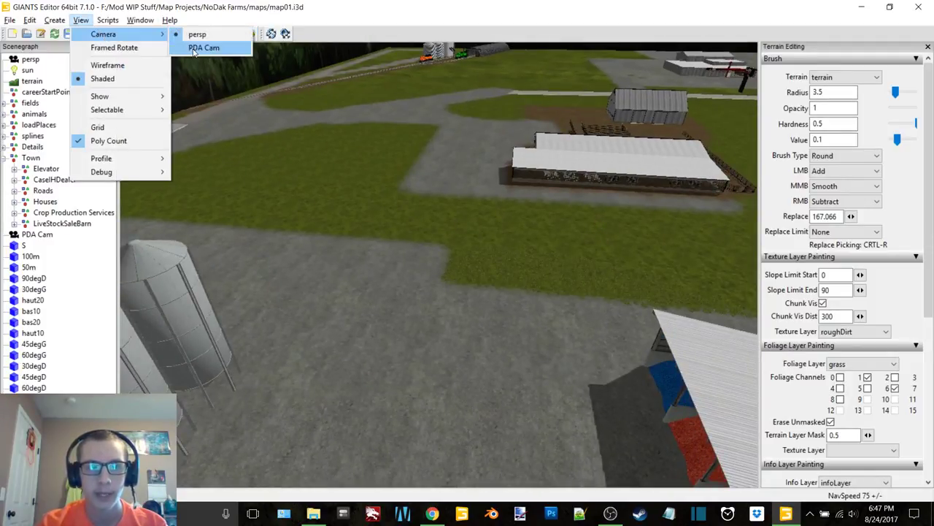
left_click(202, 47)
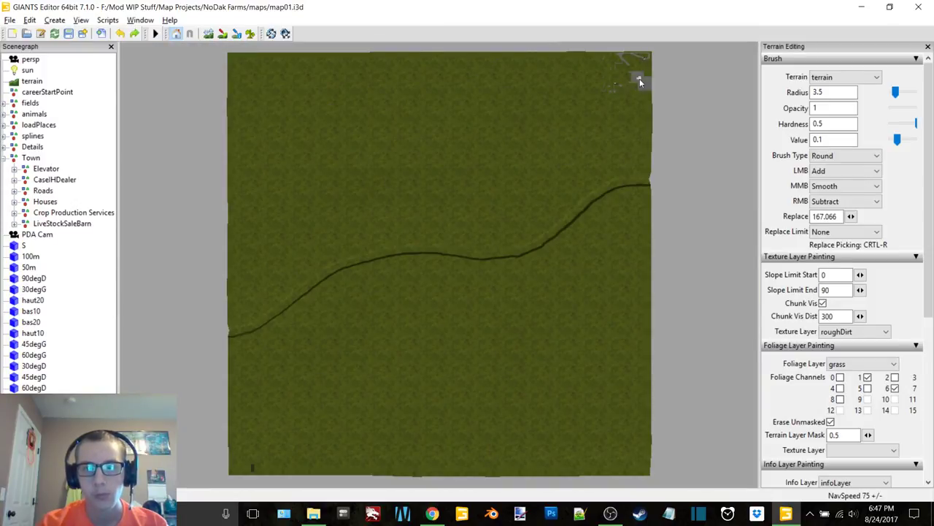
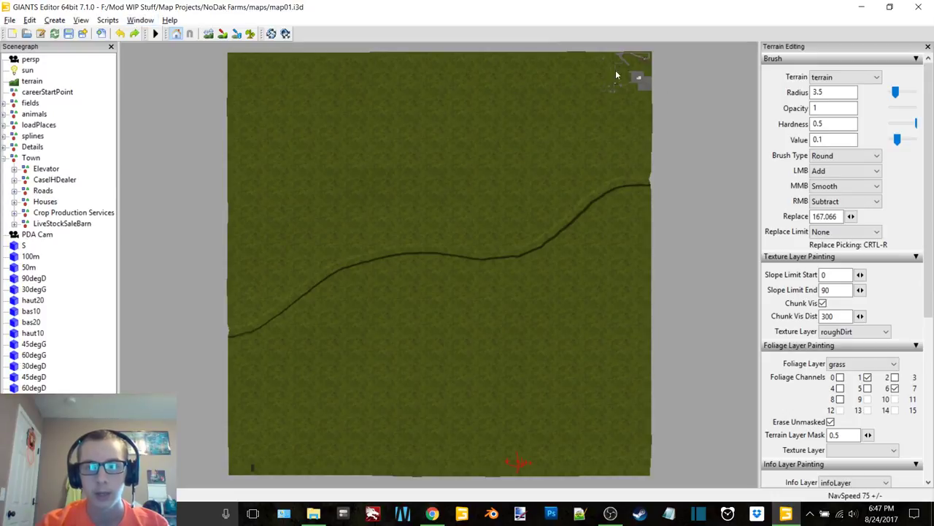
left_click(140, 20)
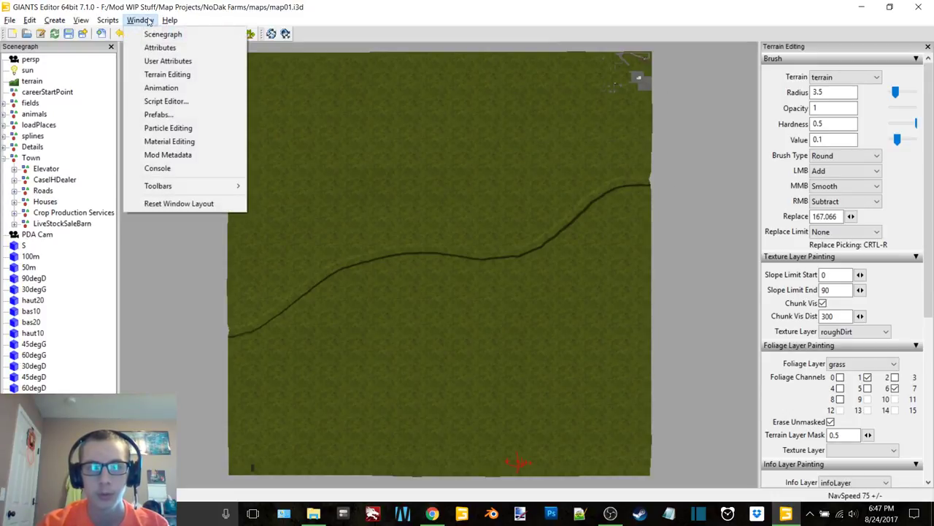
mouse_move(95, 37)
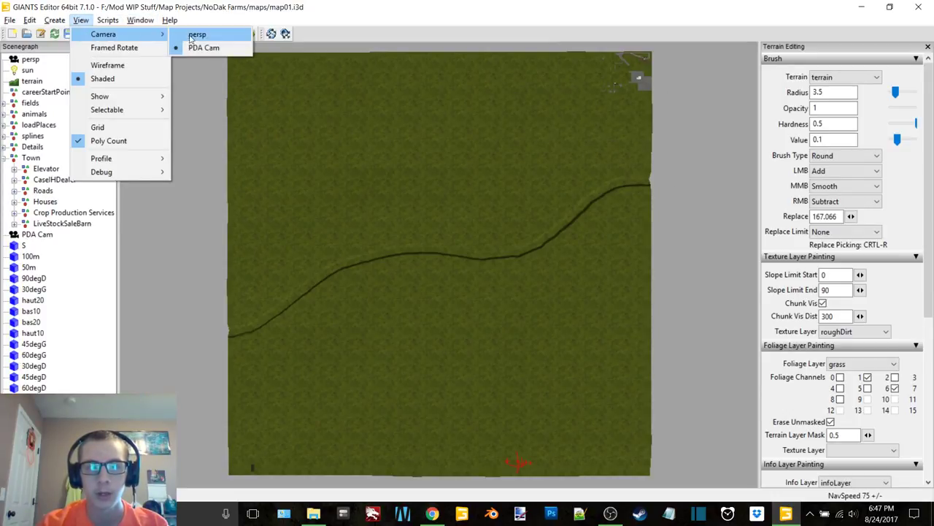
left_click(193, 33)
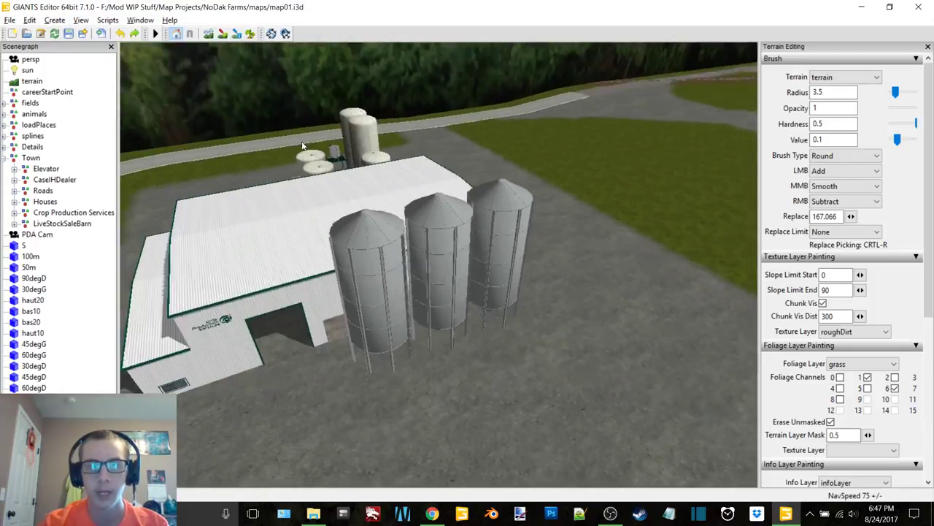
Step: Check the clip distance of the first 10m1 road piece in the Roads group
scroll(359, 165, "up", 8)
left_click_drag(302, 146, 547, 171, "alt")
right_click_drag(546, 170, 578, 160)
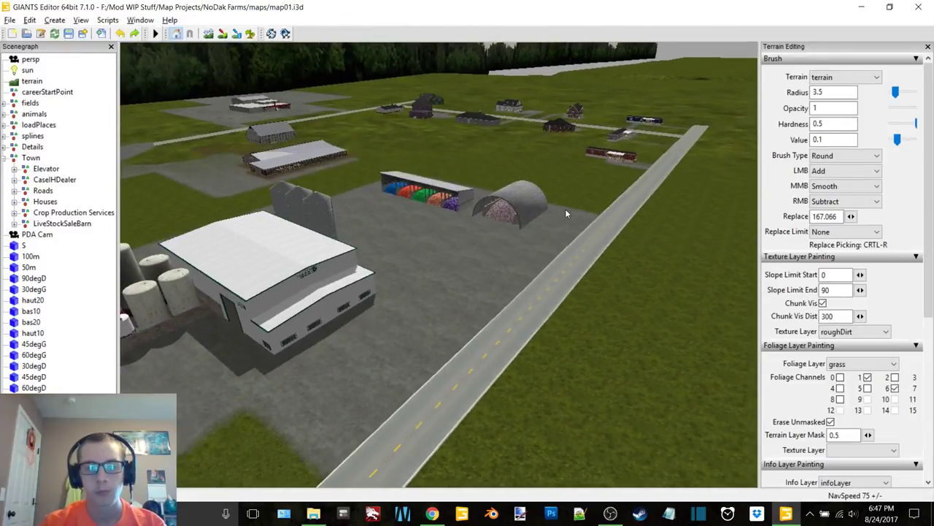
left_click(530, 320)
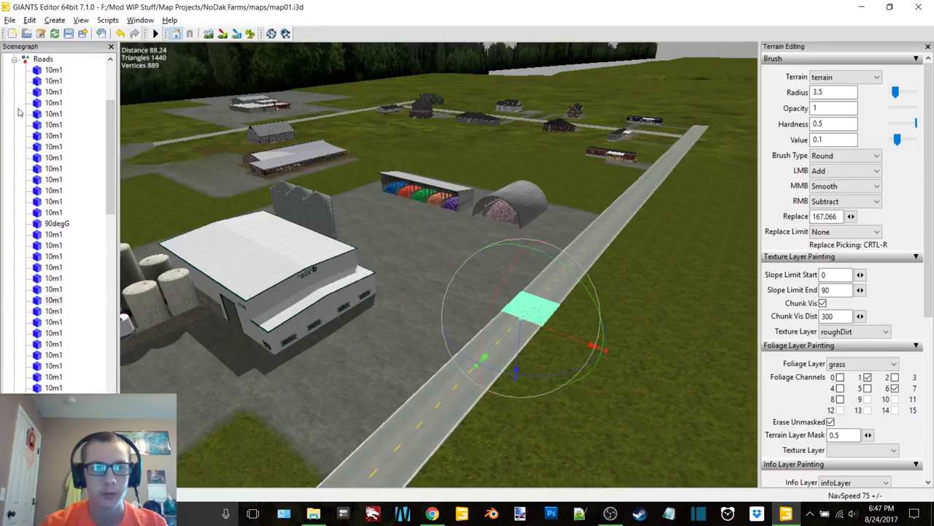
left_click(53, 71)
left_click(140, 20)
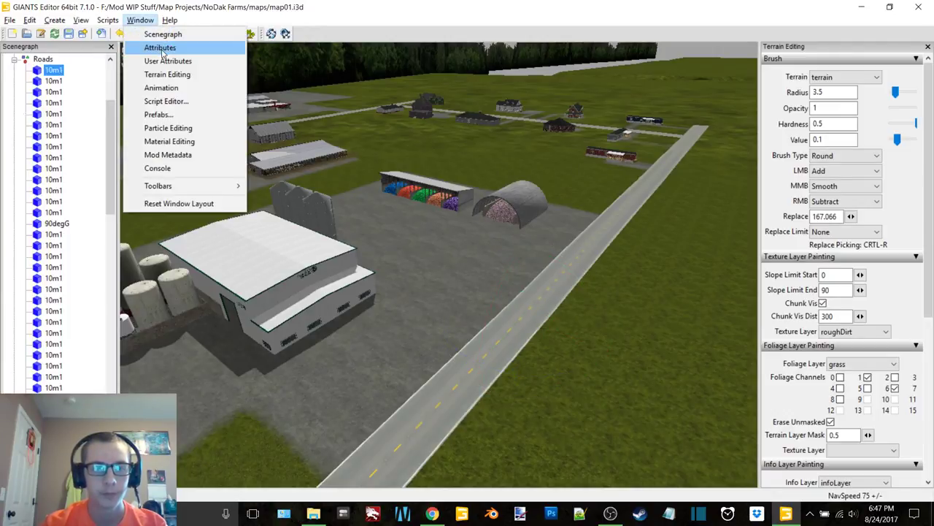
left_click(161, 48)
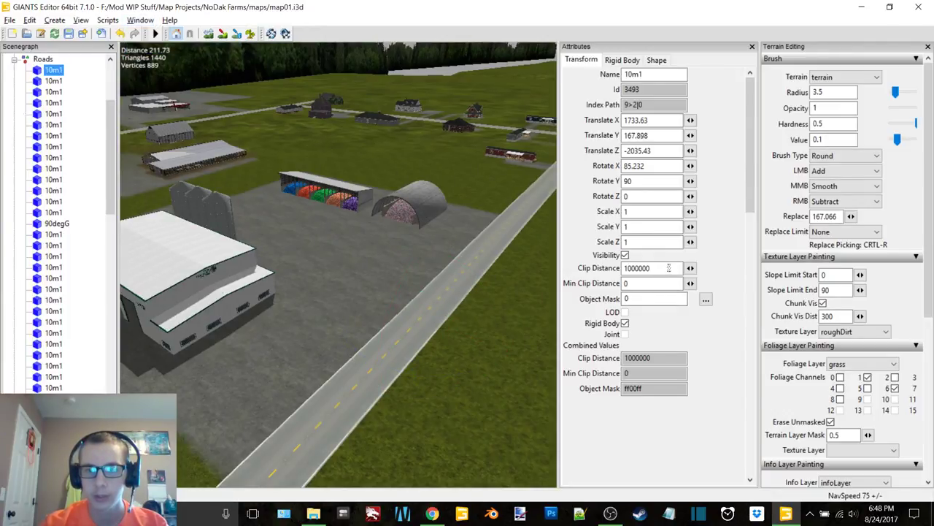
left_click_drag(667, 269, 649, 268)
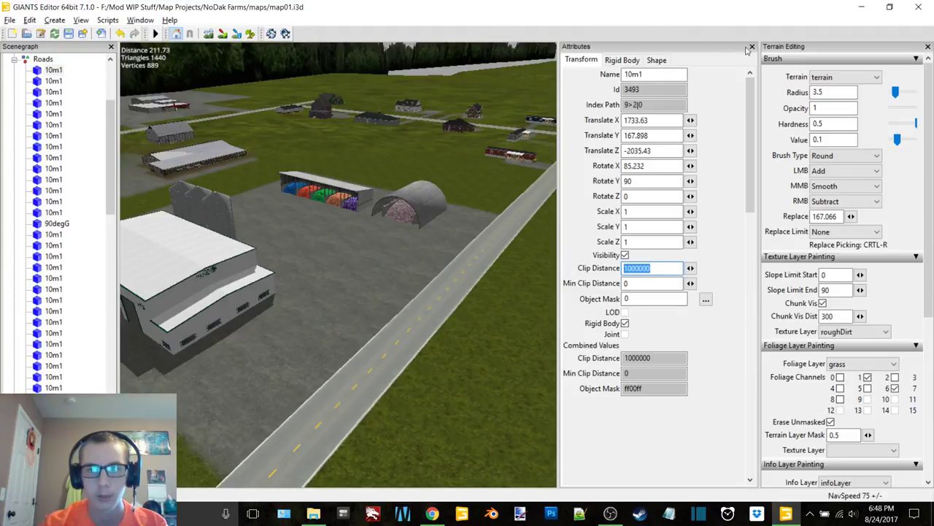
left_click(751, 46)
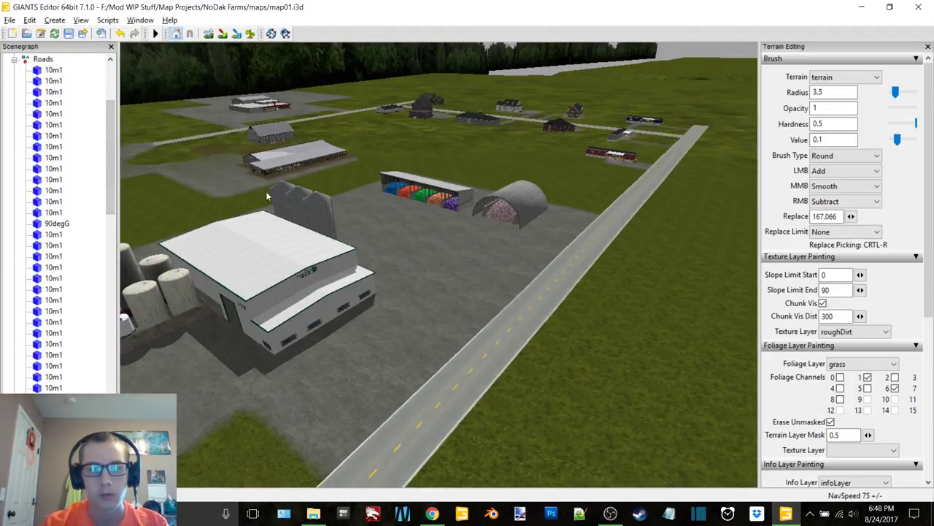
double_click(43, 60)
Step: Cut the beetpiler group from the scene root and paste it into the Town group
left_click(78, 167)
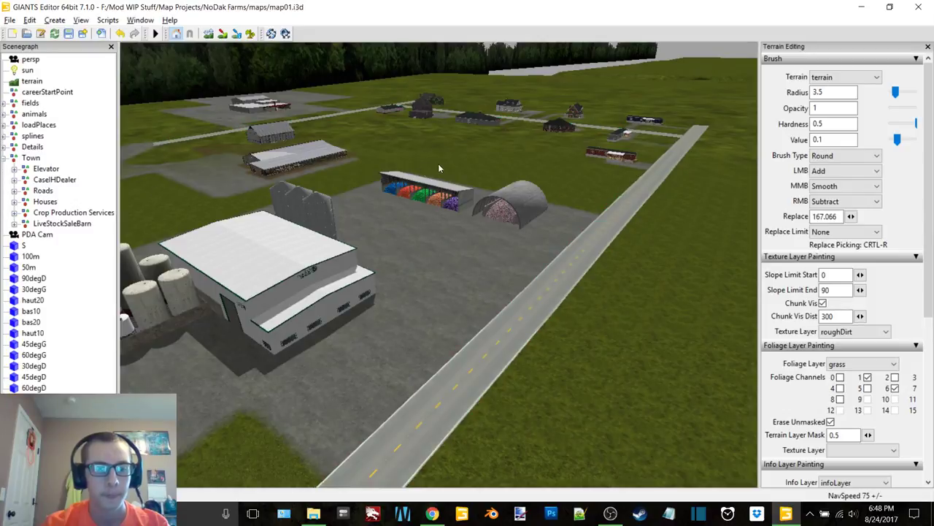
left_click_drag(438, 164, 233, 249, "alt")
left_click(45, 407)
key("Delete")
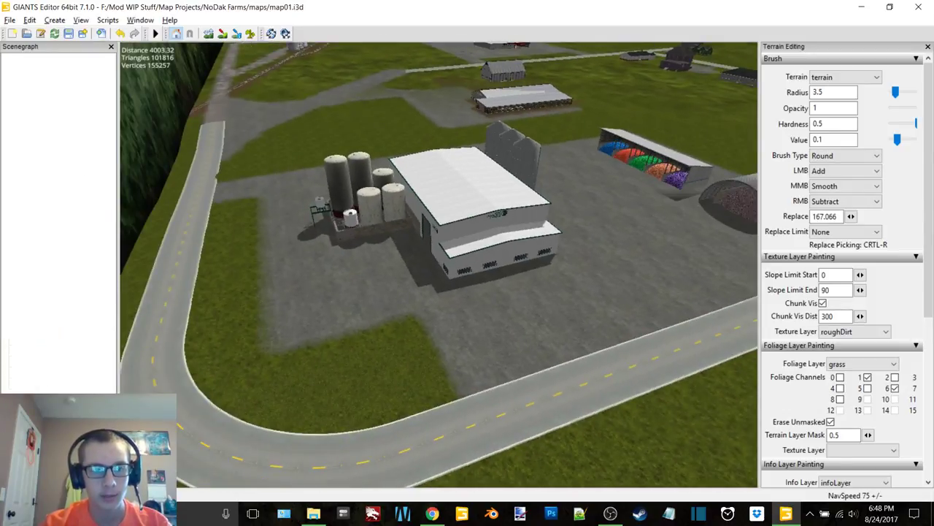
left_click(36, 158)
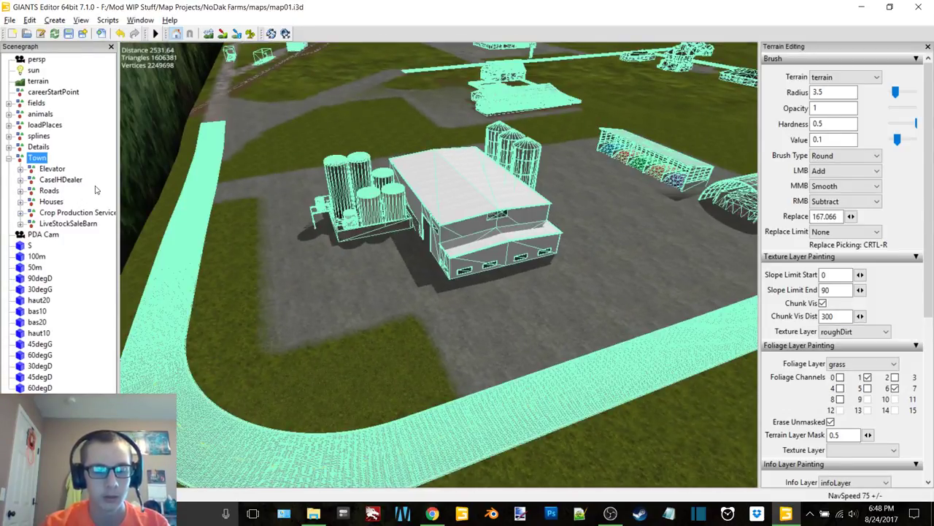
key("ctrl+v")
Step: Place the beetpiler on the grass across the road from the town, near the tree line
left_click_drag(446, 229, 487, 246, "alt")
right_click_drag(488, 250, 440, 216)
key("ctrl+b")
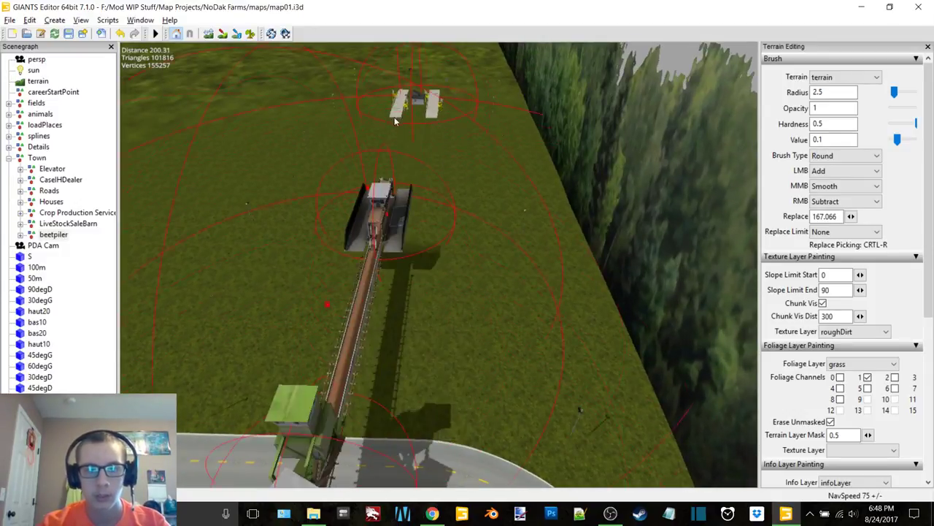
left_click(395, 82)
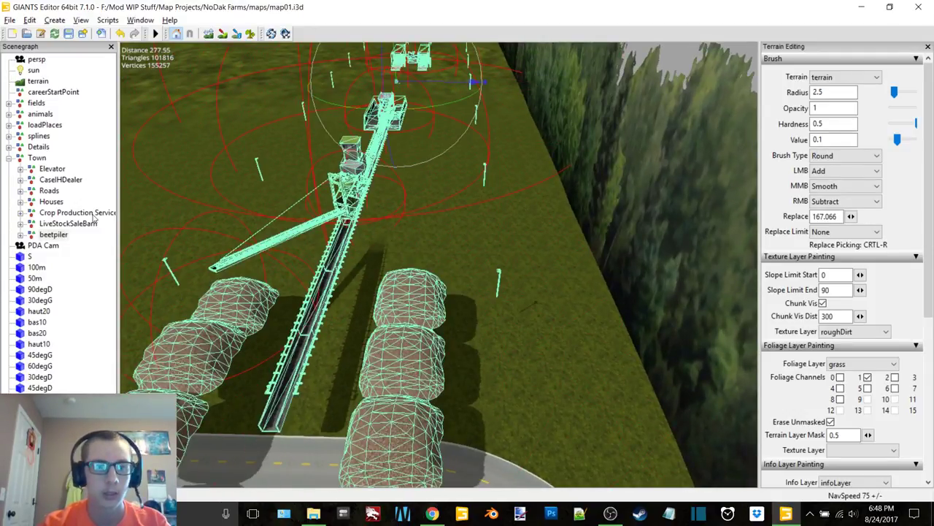
Step: Rotate the beetpiler about its vertical axis, try a Y rotation of -90, and set it to 0
left_click(140, 20)
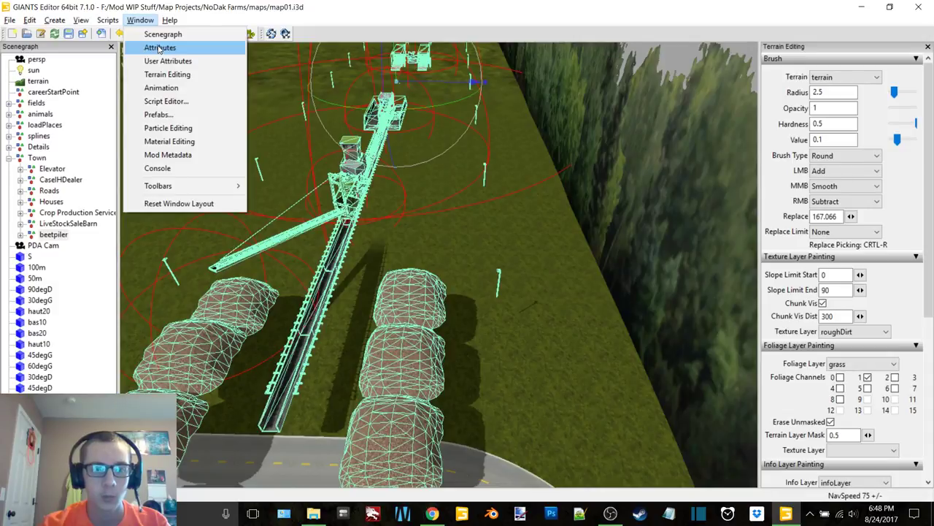
left_click(159, 47)
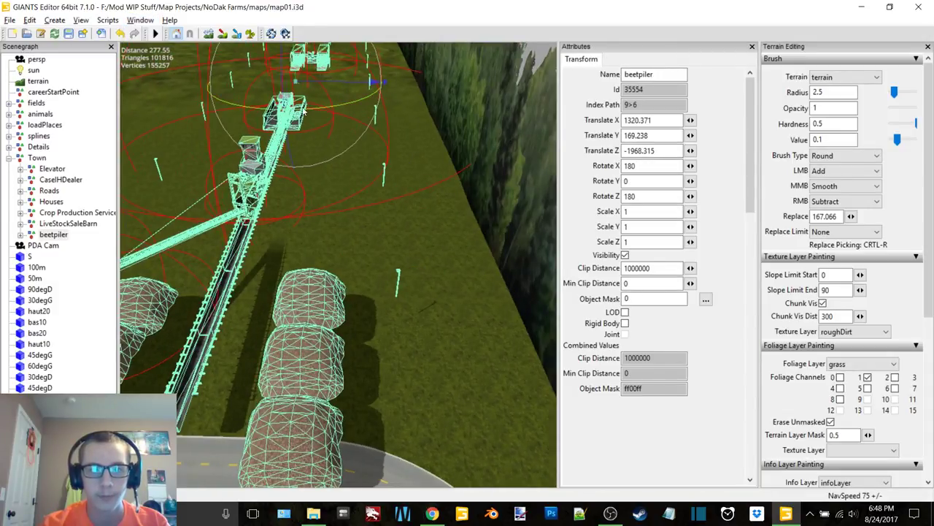
left_click_drag(303, 109, 390, 65)
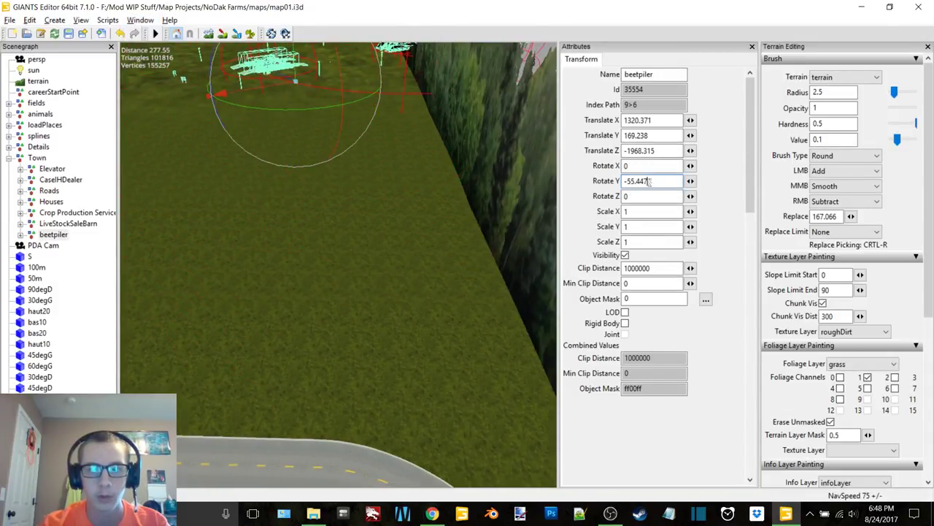
left_click_drag(648, 181, 625, 181)
type("-90")
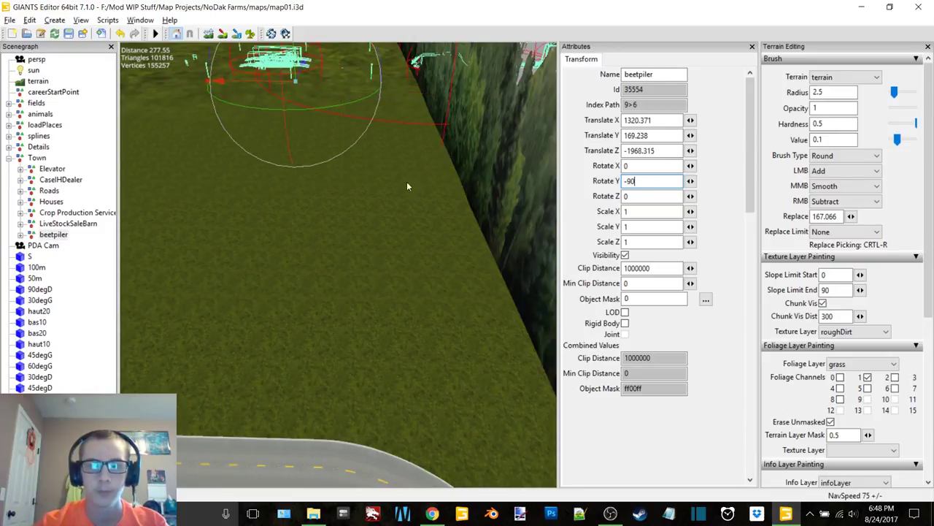
key("BackSpace")
key("BackSpace")
key("BackSpace")
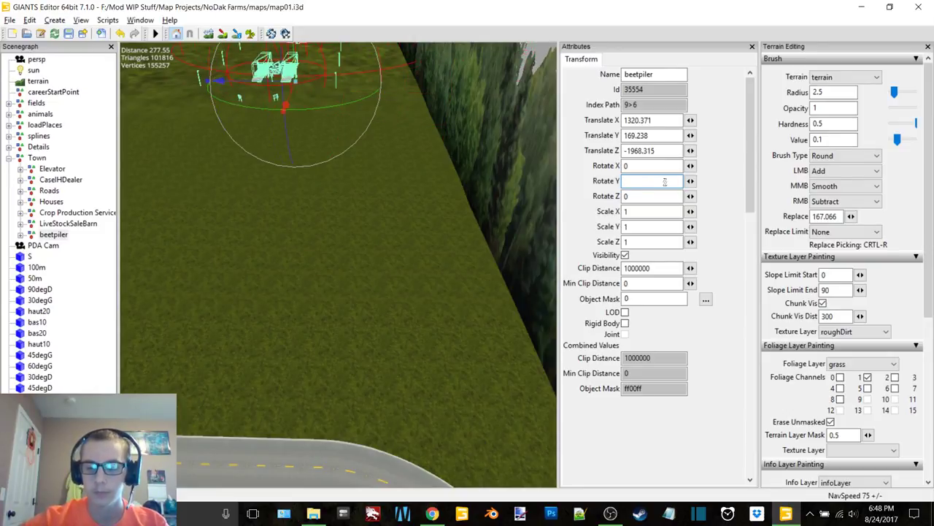
type("0")
left_click(752, 47)
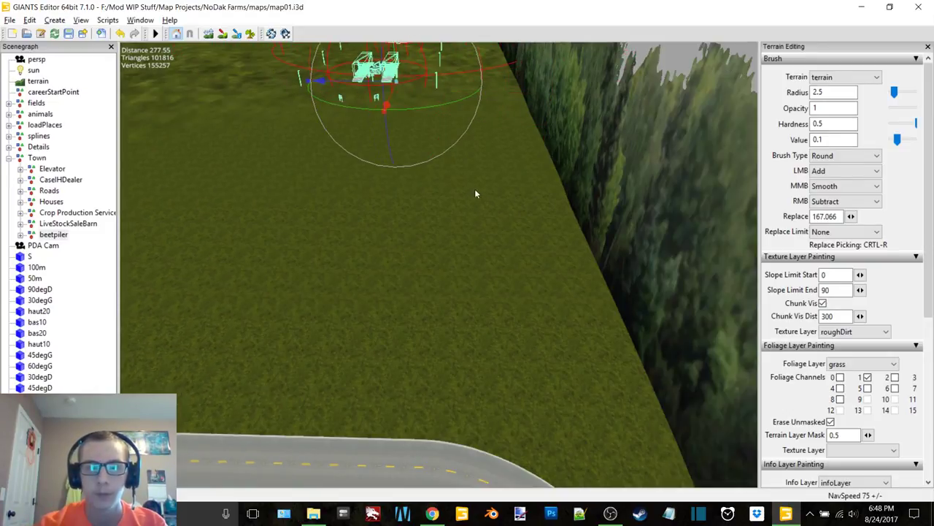
Step: Reposition the beetpiler on the grass and lower it slightly until the SMBSC sign's posts stand in the ground
middle_click_drag(475, 191, 635, 446, "alt")
left_click_drag(322, 279, 449, 211, "alt")
left_click_drag(344, 270, 392, 326)
scroll(551, 240, "up", 5)
right_click_drag(515, 254, 405, 167)
right_click_drag(520, 234, 540, 117)
key("w")
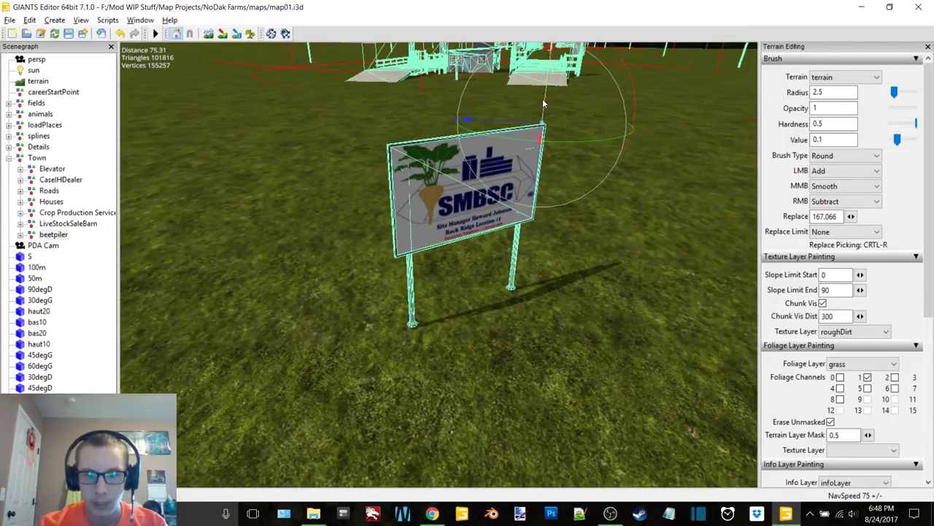
left_click_drag(546, 103, 541, 100)
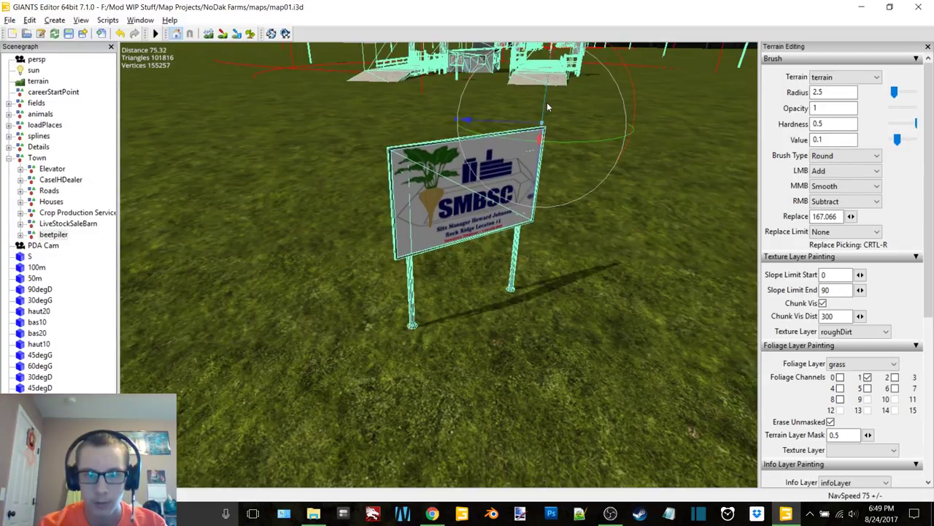
left_click(554, 158)
left_click(53, 235)
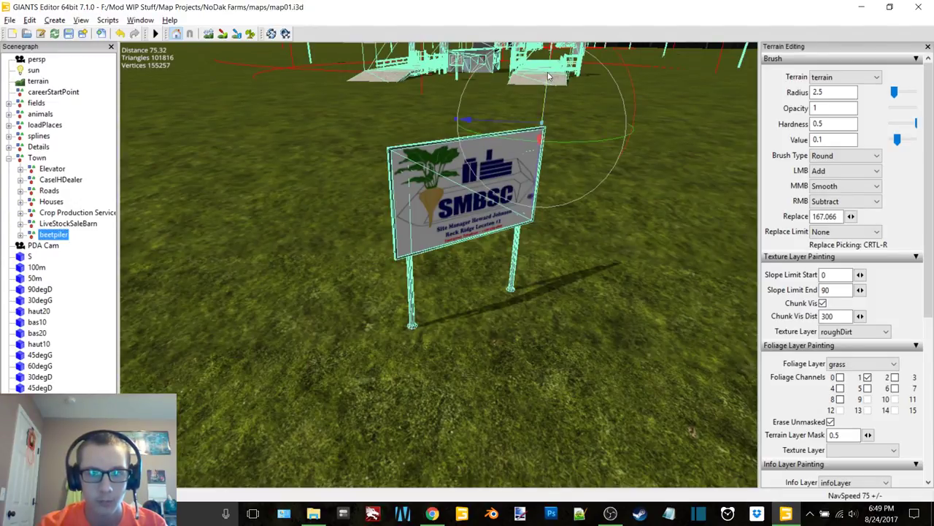
left_click_drag(549, 72, 548, 73)
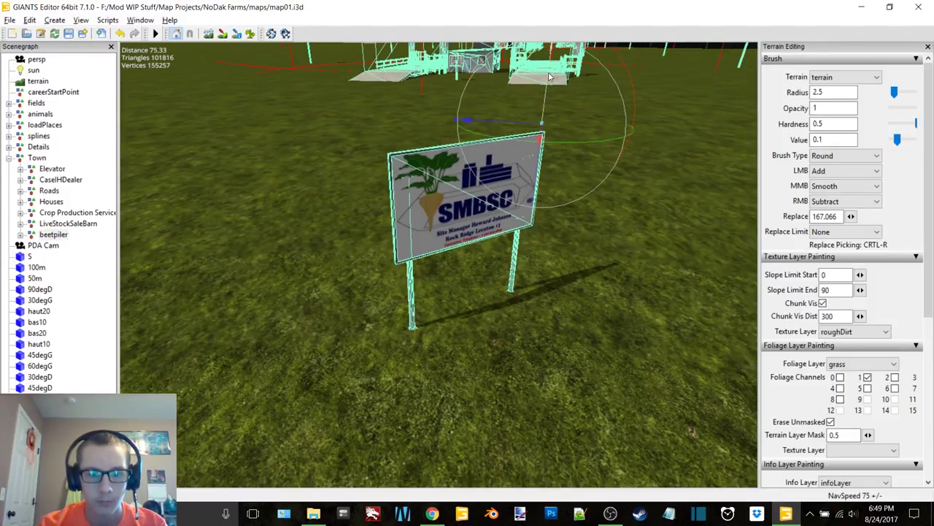
Step: Set up terrain sculpting with a square brush, radius 0.25, RMB action Replace and replace height 167.966
left_click(209, 34)
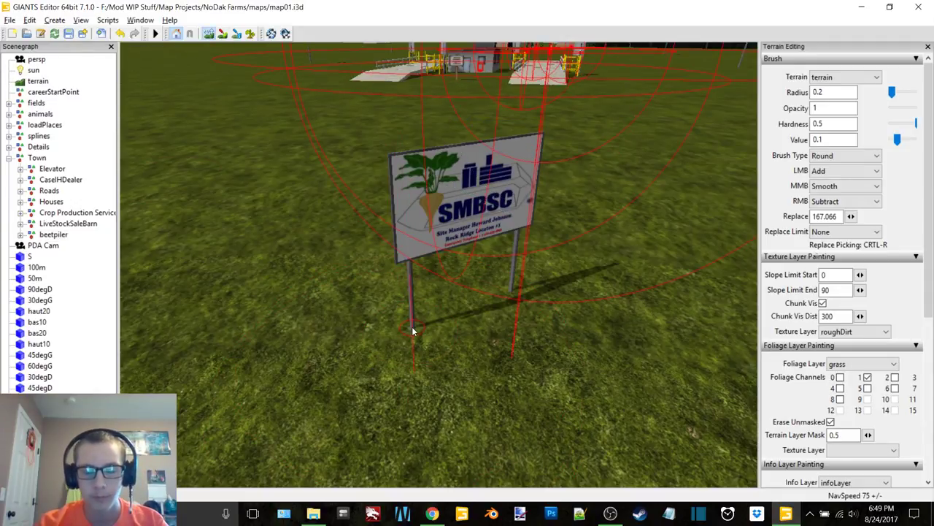
double_click(832, 92)
type("0.25")
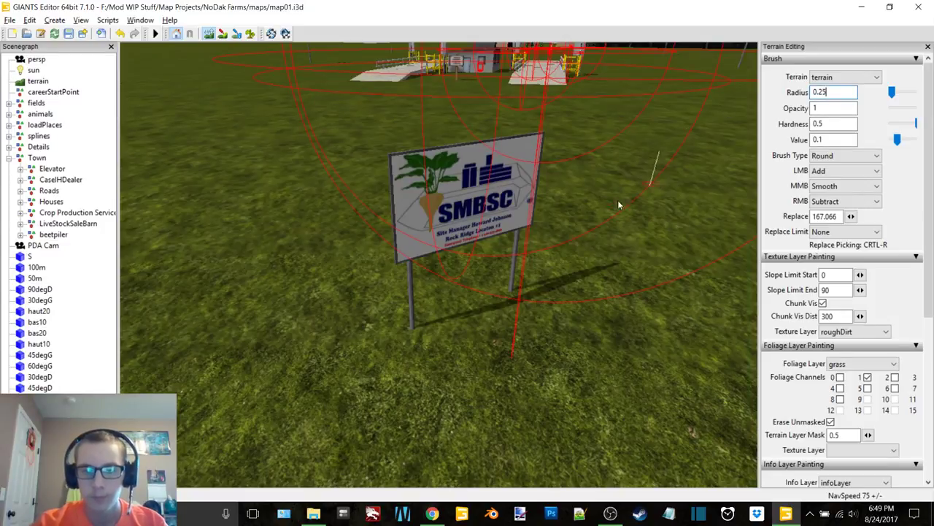
middle_click_drag(619, 205, 644, 181, "alt")
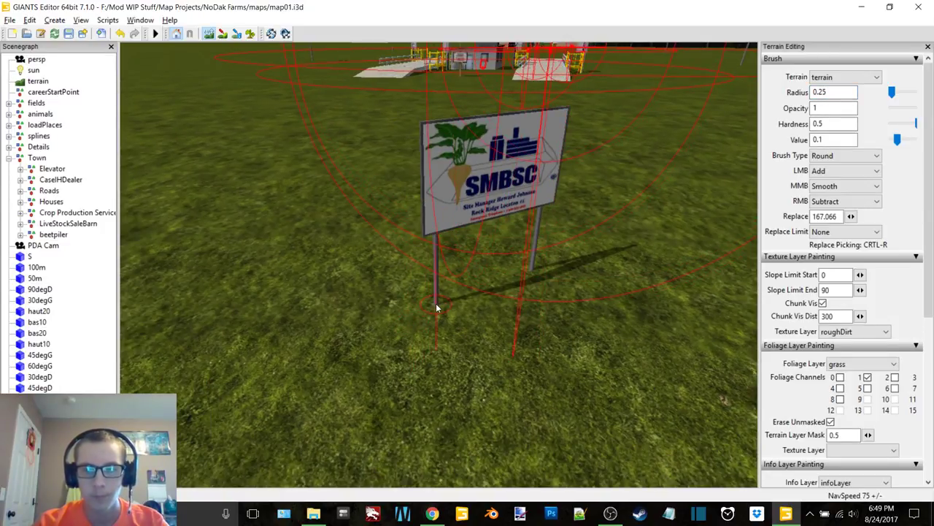
left_click(847, 201)
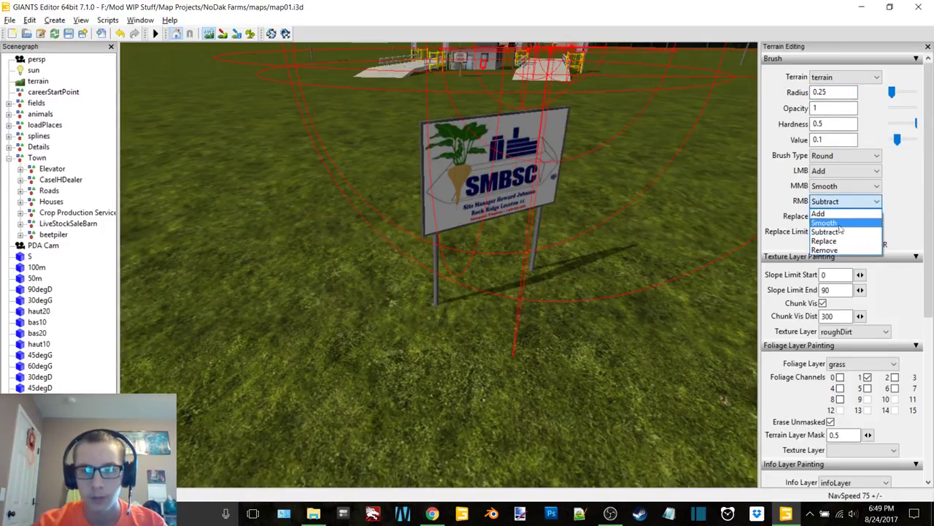
left_click(832, 238)
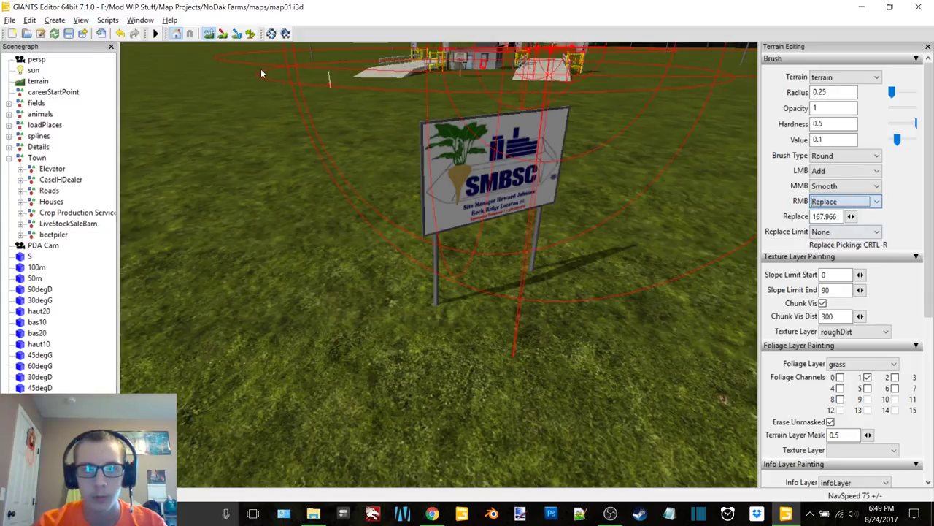
left_click(834, 156)
left_click(833, 177)
scroll(561, 145, "down", 10)
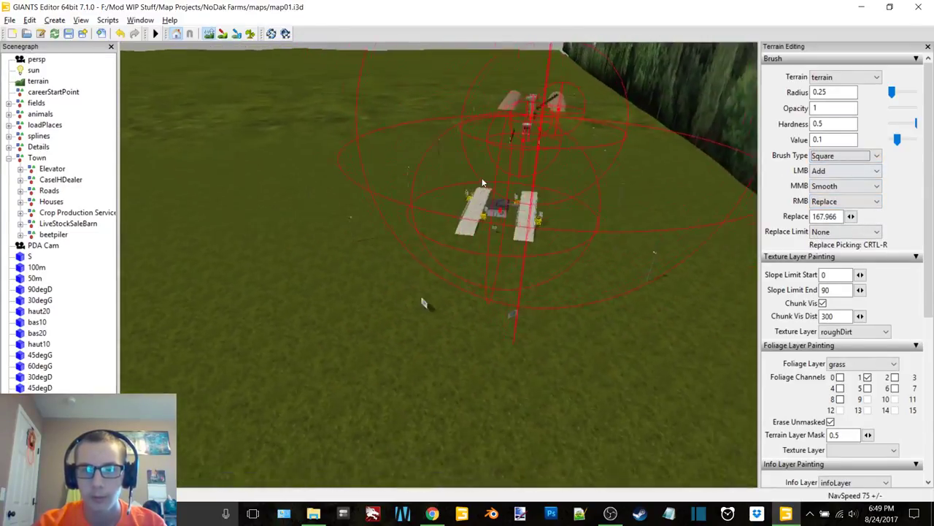
Step: Enlarge the brush radius to 50.75 and level the ground along the beetpiler from the truck scales to the beet heaps
left_click_drag(482, 178, 532, 224, "alt")
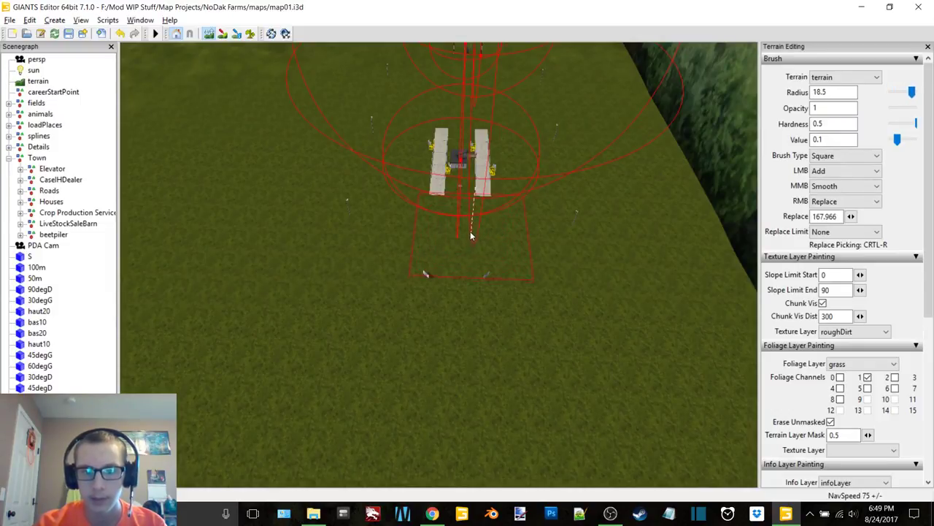
scroll(473, 230, "up", 4)
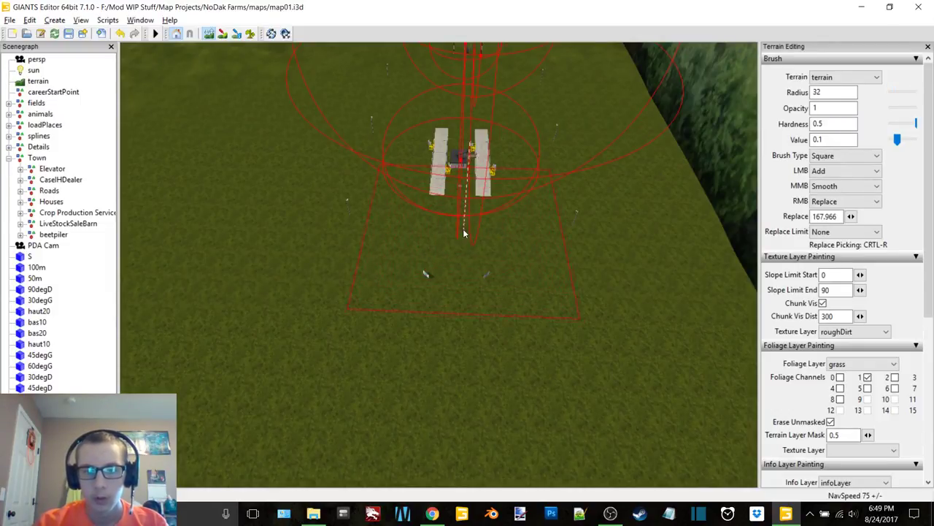
scroll(464, 230, "up", 2, "alt")
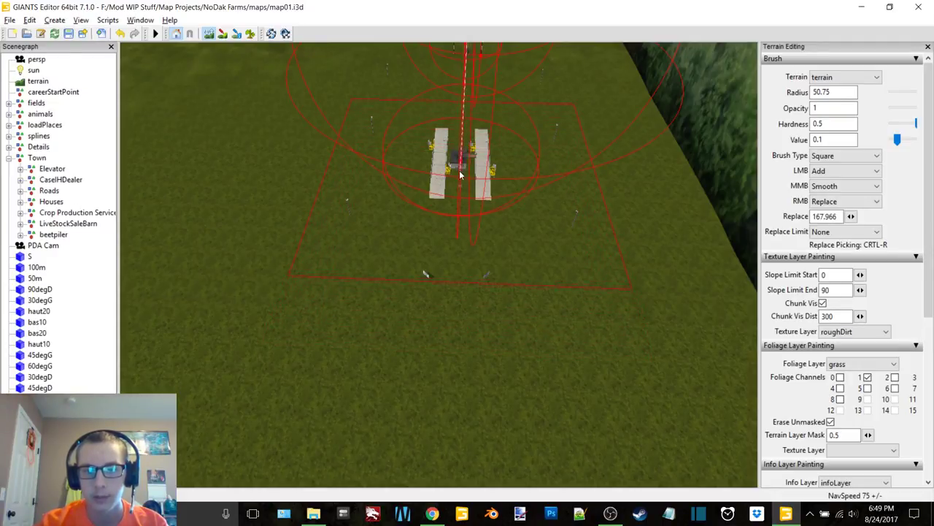
middle_click_drag(465, 93, 463, 251)
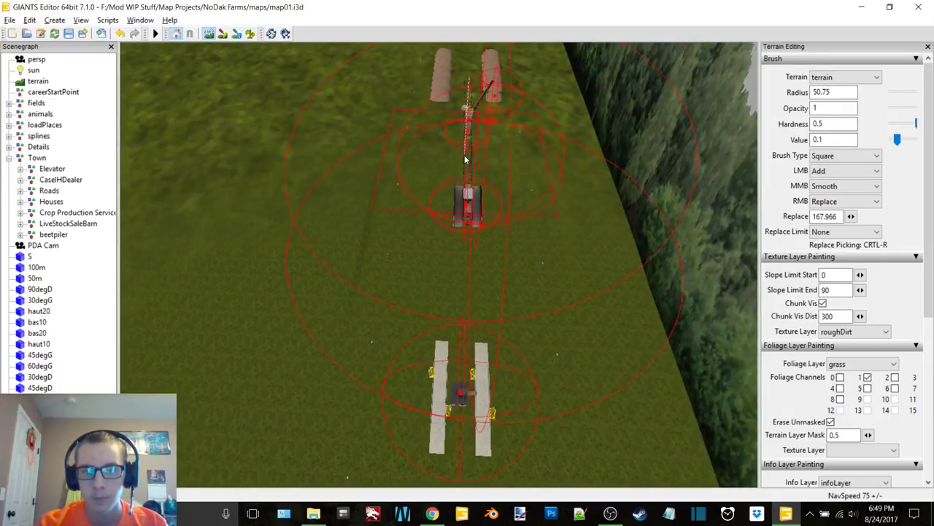
middle_click_drag(469, 108, 467, 319, "alt")
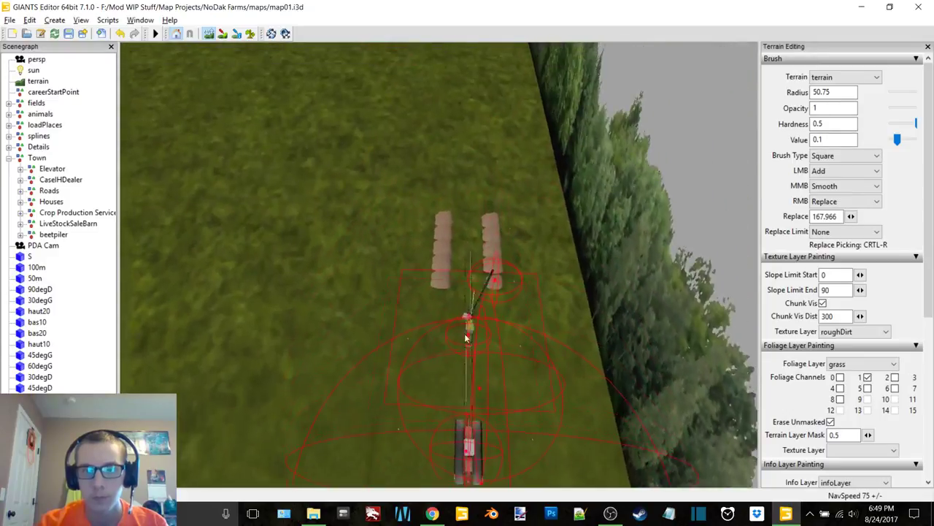
right_click_drag(467, 320, 530, 161, "alt")
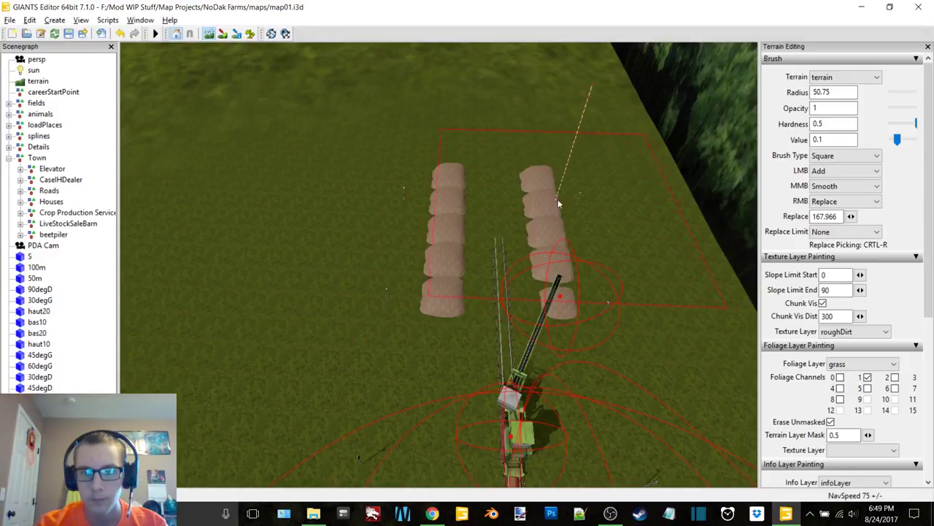
Step: Level the strip between the beetpiler and the tree line, from the beet heaps back toward the road
right_click_drag(618, 288, 578, 289, "alt")
middle_click_drag(577, 289, 515, 158, "alt")
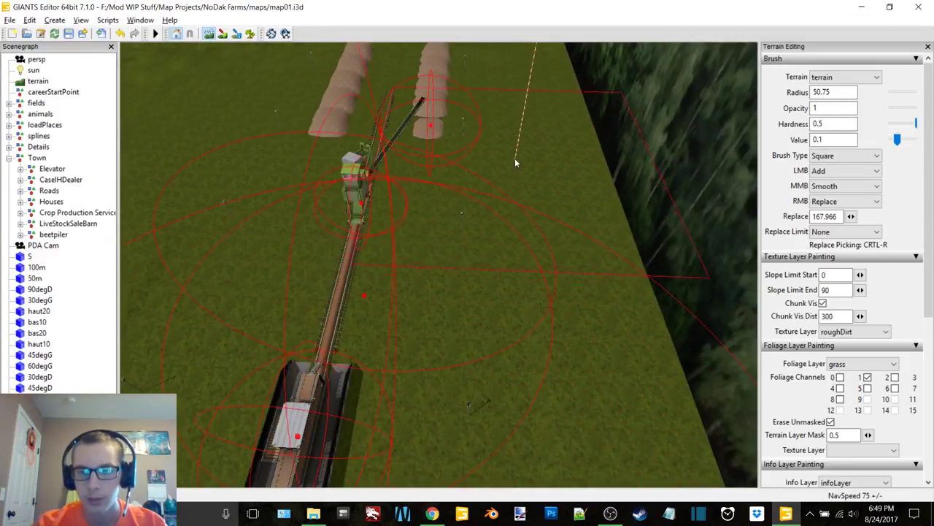
right_click_drag(551, 270, 472, 153)
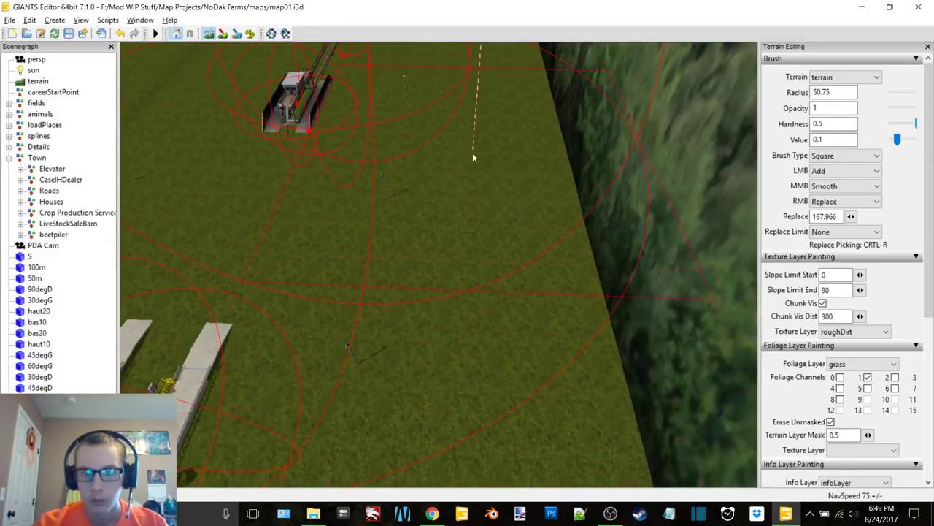
right_click_drag(471, 284, 458, 127)
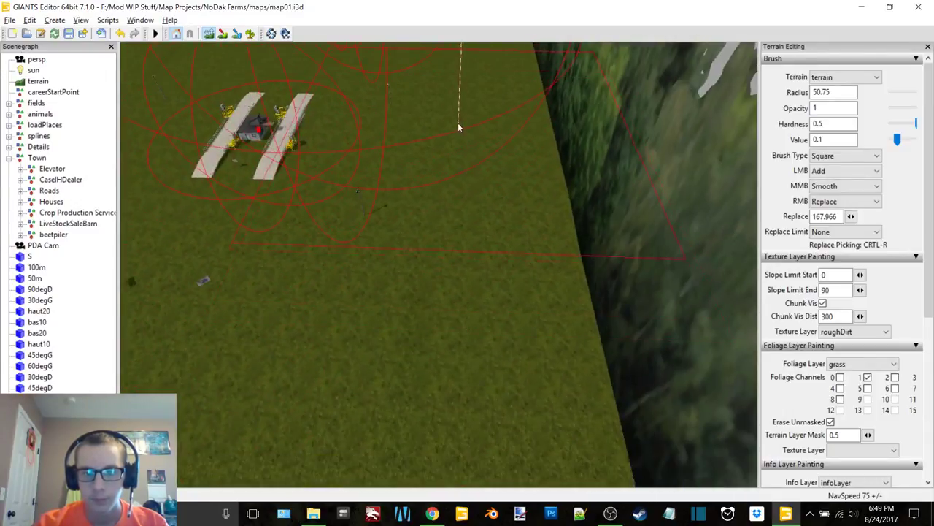
scroll(454, 220, "down", 2)
middle_click_drag(454, 219, 509, 126, "alt")
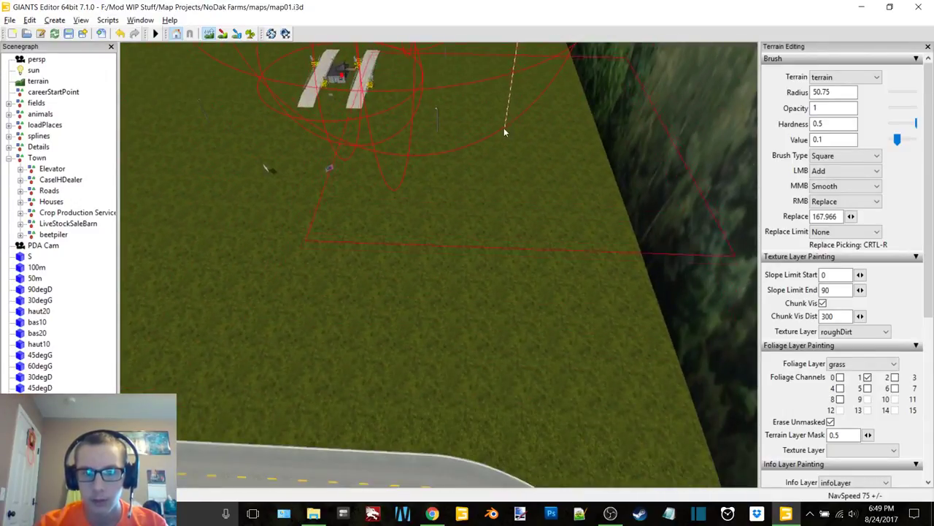
Step: Level the open grass on the side of the beetpiler away from the trees, from the scales past the beet heaps
right_click_drag(503, 132, 583, 197)
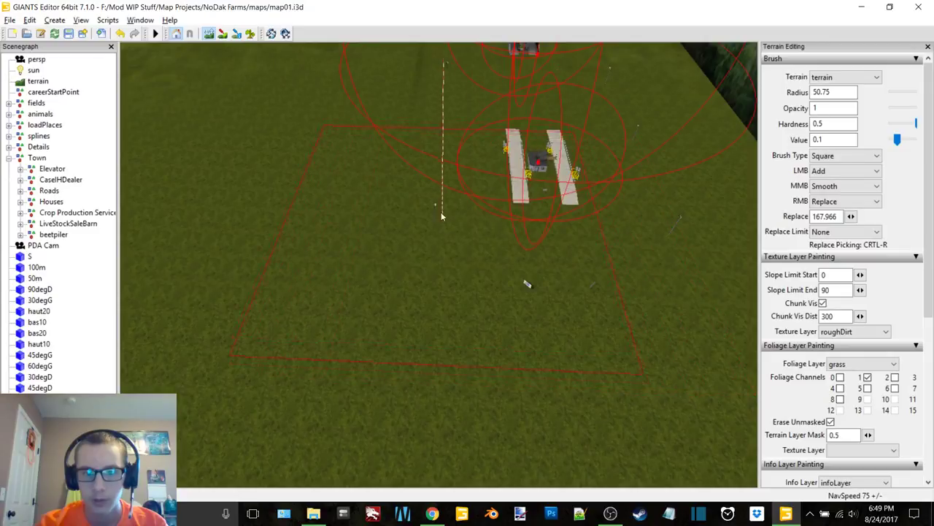
right_click_drag(442, 130, 507, 276)
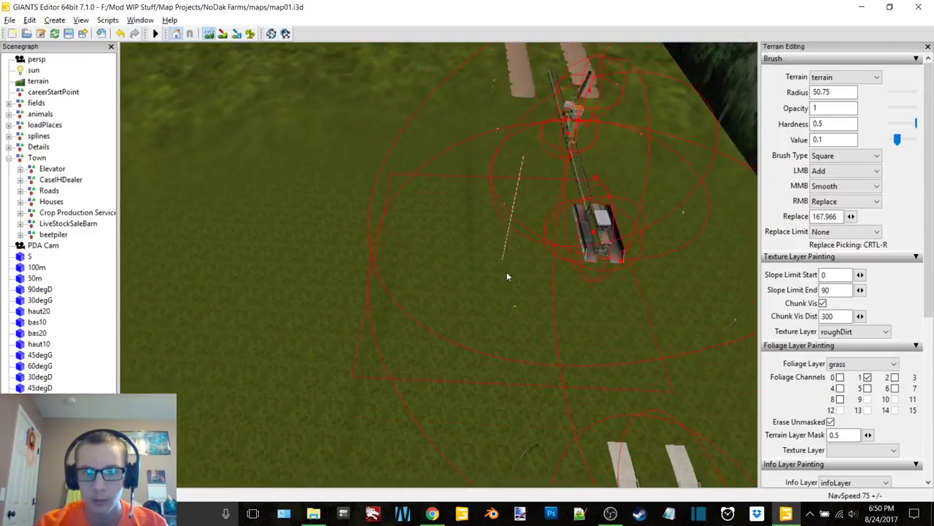
middle_click_drag(495, 128, 498, 312, "alt")
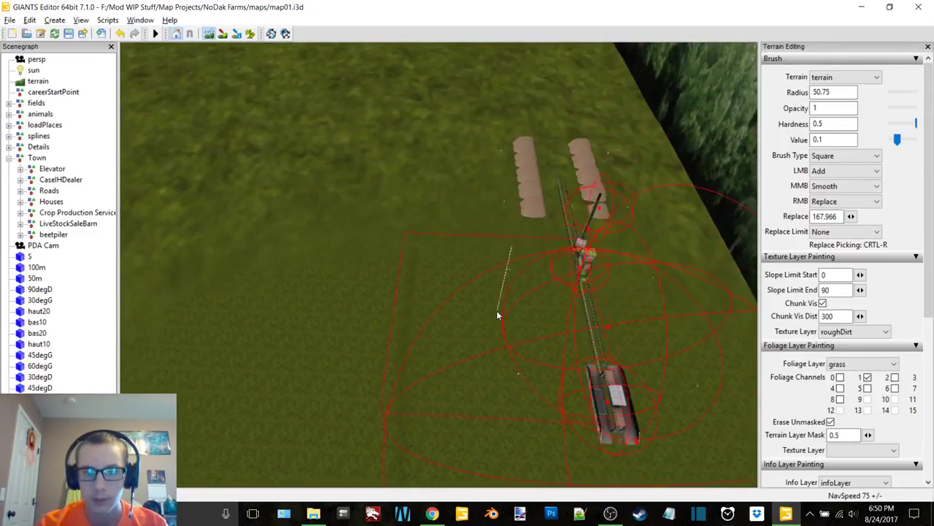
scroll(502, 250, "up", 4)
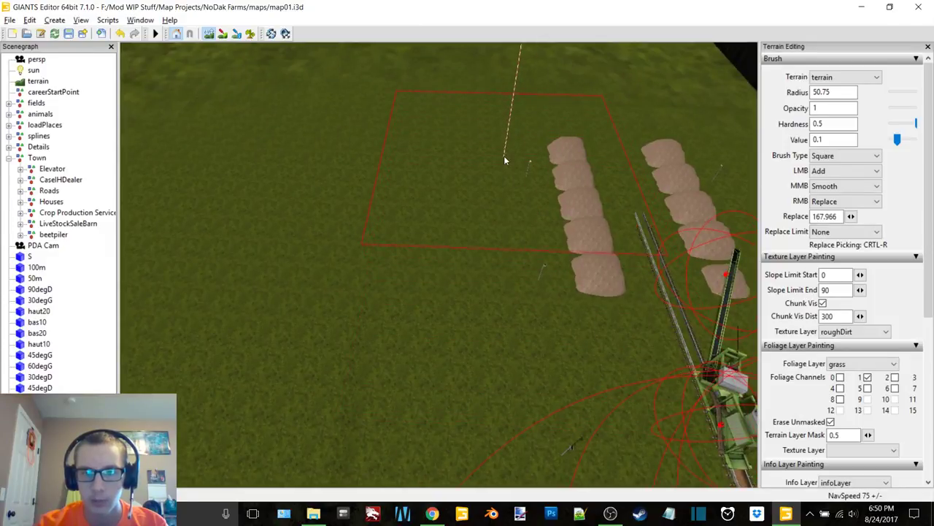
mouse_move(463, 183)
left_mouse_down("alt")
mouse_move(536, 208)
mouse_move(509, 285)
left_mouse_up("alt")
middle_click_drag(508, 286, 547, 128, "alt")
Step: Reduce the brush radius to 16 and level the outer edge of the site from beside the beet heaps toward the scales
scroll(447, 276, "down", 1)
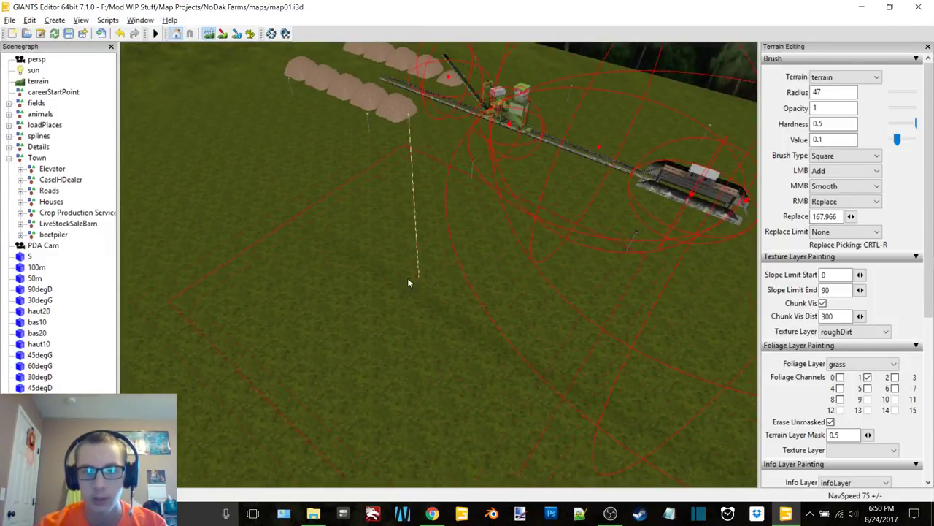
scroll(372, 232, "down", 4)
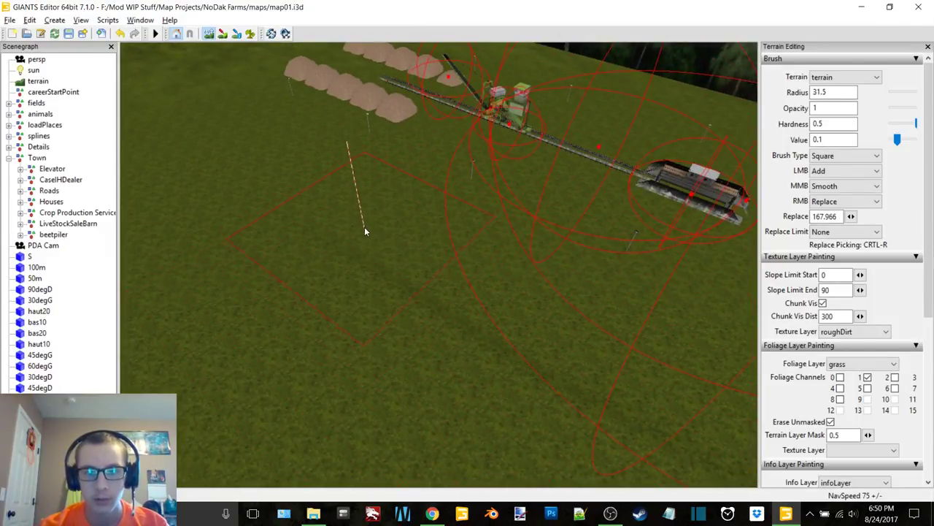
scroll(364, 232, "down", 4)
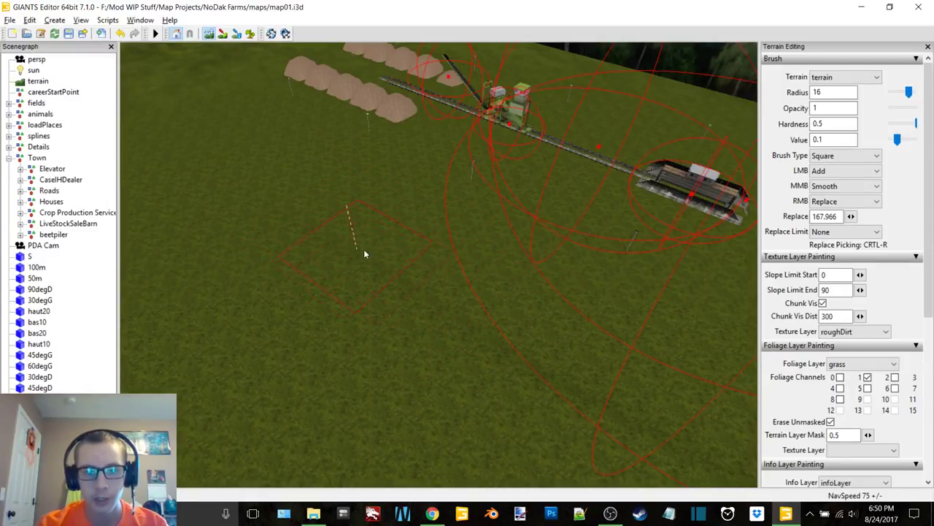
mouse_move(351, 244)
left_mouse_down("alt")
mouse_move(414, 311)
mouse_move(493, 310)
left_mouse_up("alt")
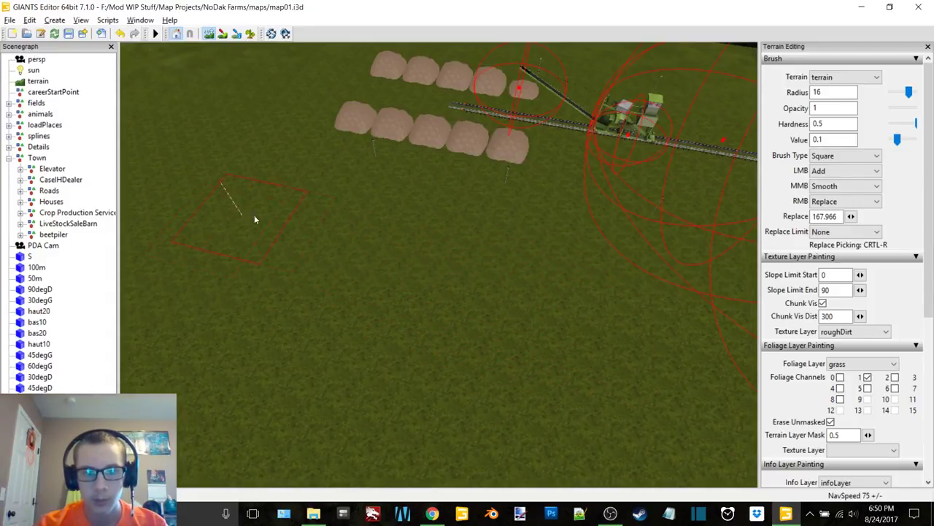
mouse_move(559, 296)
right_mouse_down()
mouse_move(599, 329)
mouse_move(277, 257)
right_mouse_up()
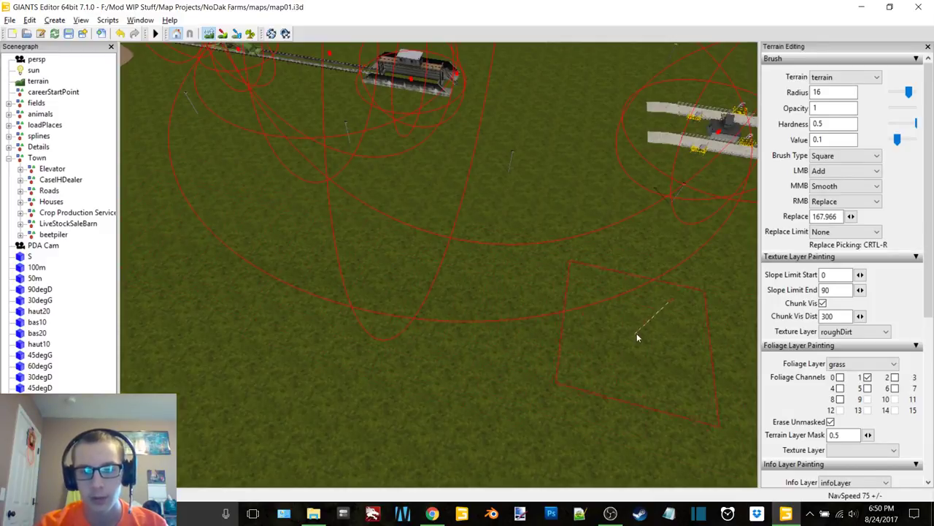
Step: Examine the edge of the leveled ground between the site's sign and the road from close to ground level
mouse_move(637, 333)
middle_mouse_down("alt")
mouse_move(462, 288)
mouse_move(418, 300)
mouse_move(389, 369)
middle_mouse_up("alt")
scroll(390, 368, "down", 3)
scroll(475, 289, "up", 5)
left_click_drag(476, 289, 488, 218, "alt")
scroll(481, 216, "up", 2)
middle_click_drag(480, 217, 497, 229, "alt")
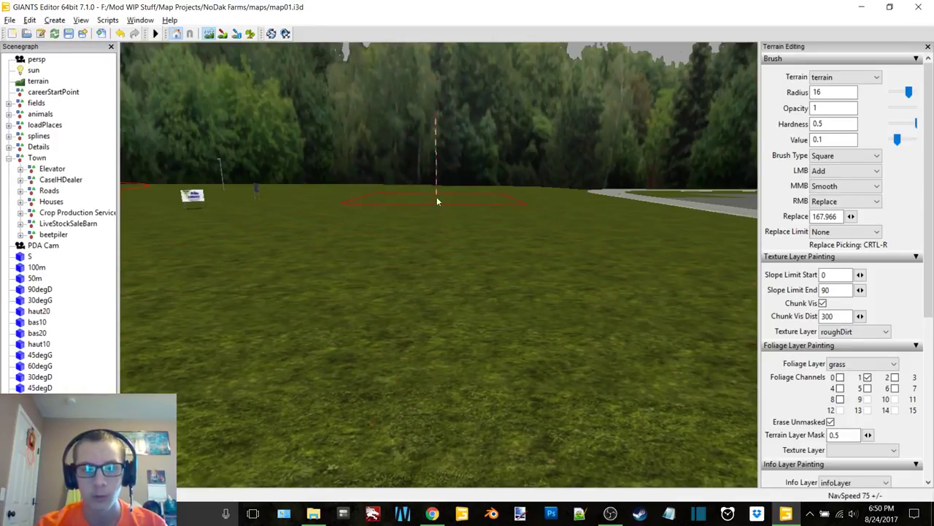
middle_click_drag(437, 196, 452, 237, "alt")
scroll(467, 234, "up", 3)
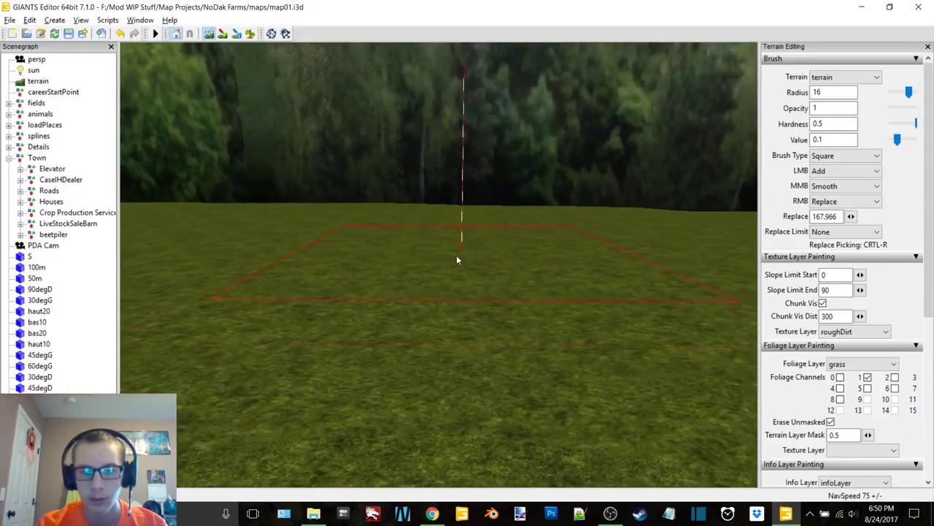
Step: Level the rough grass beyond the far end of the beet heaps with the same brush
mouse_move(446, 213)
left_mouse_down("alt")
mouse_move(393, 219)
mouse_move(384, 231)
mouse_move(389, 287)
mouse_move(668, 379)
mouse_move(473, 300)
left_mouse_up("alt")
scroll(392, 224, "down", 5)
key("w")
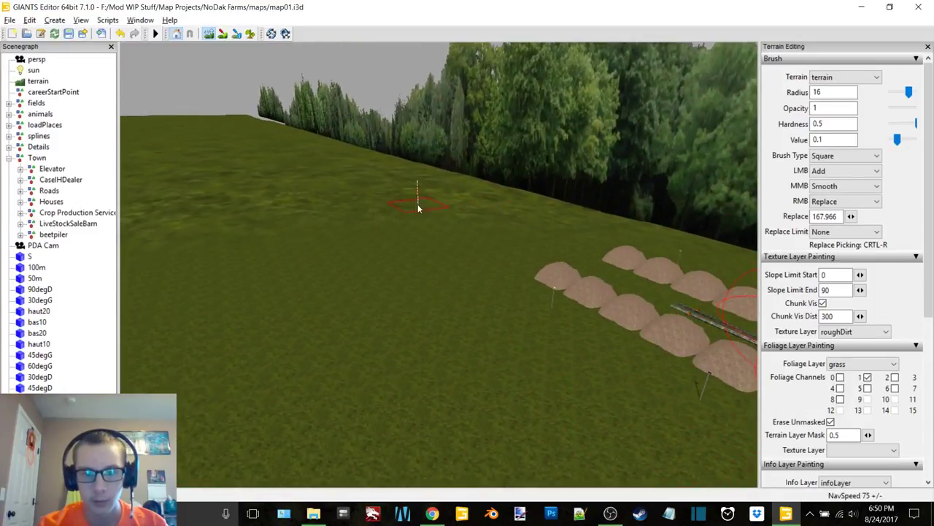
mouse_move(418, 208)
right_mouse_down()
mouse_move(436, 229)
mouse_move(598, 231)
mouse_move(480, 249)
right_mouse_up()
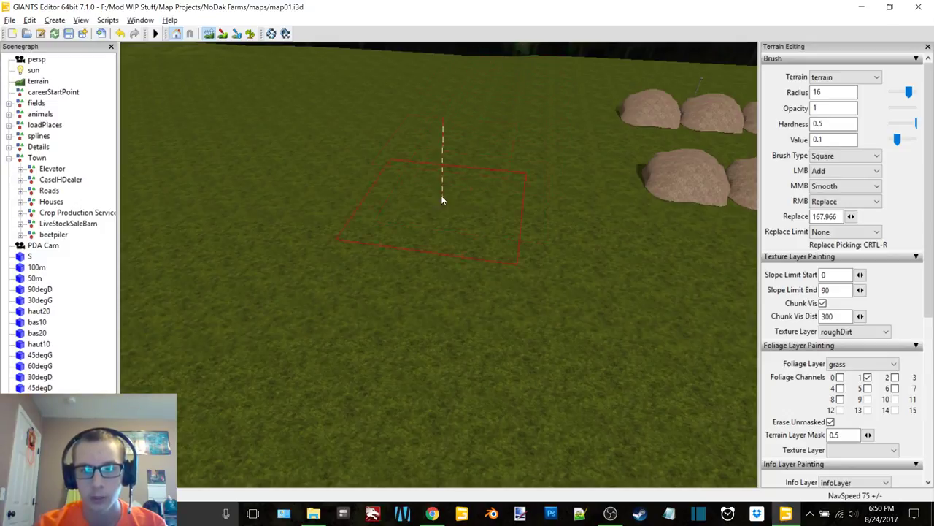
left_click_drag(408, 323, 367, 285, "alt")
Step: Go to the drive-on ramps by the beetpiler's stairs and reduce the brush radius to 3.5
scroll(436, 263, "up", 5)
left_click_drag(438, 265, 493, 245, "alt")
key("s")
mouse_move(492, 245)
right_mouse_down()
mouse_move(579, 211)
mouse_move(549, 234)
mouse_move(587, 219)
mouse_move(493, 261)
right_mouse_up()
scroll(493, 266, "up", 4)
left_click_drag(493, 266, 563, 239, "alt")
scroll(492, 273, "up", 4)
key("w")
right_click_drag(564, 240, 432, 238)
scroll(419, 239, "up", 2)
left_click_drag(433, 235, 454, 304, "alt")
scroll(552, 253, "up", 2)
scroll(532, 248, "up", 4)
scroll(457, 305, "down", 4)
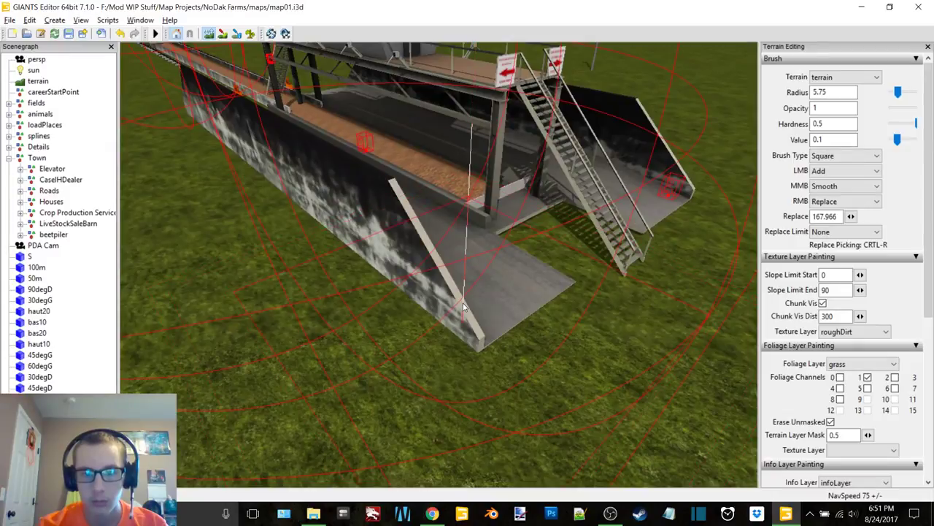
scroll(453, 300, "down", 2, "shift")
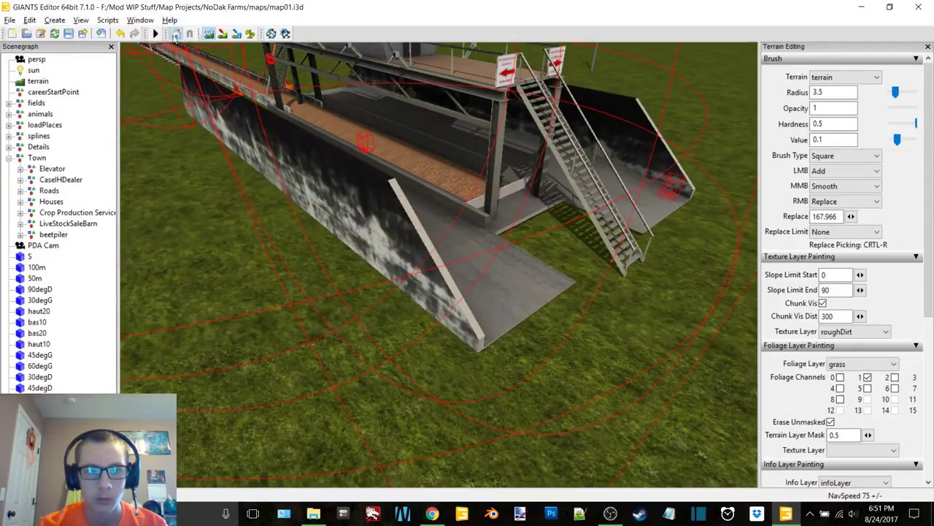
Step: Check which parts the beetpiler group contains by selecting name, Eier Schild, both smbcsign objects, lights and zuckerfabrik in turn
left_click(54, 234)
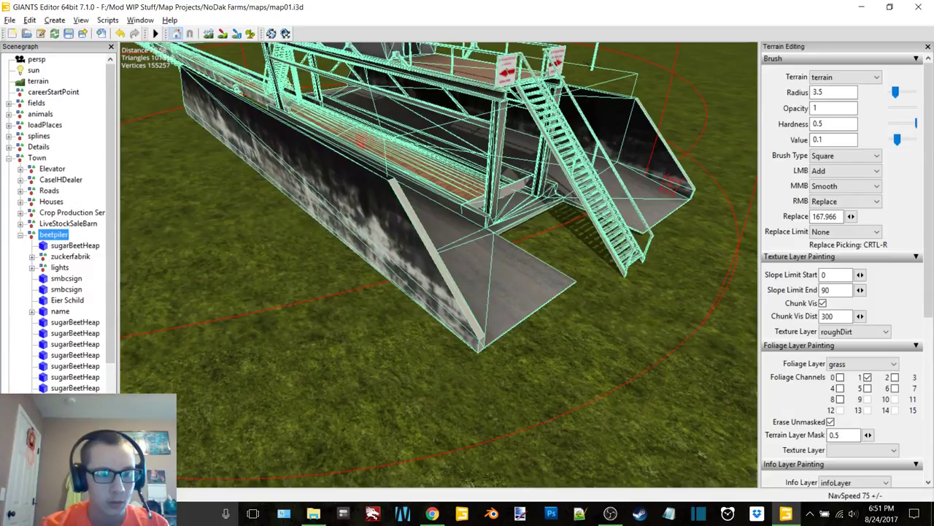
left_click(61, 311)
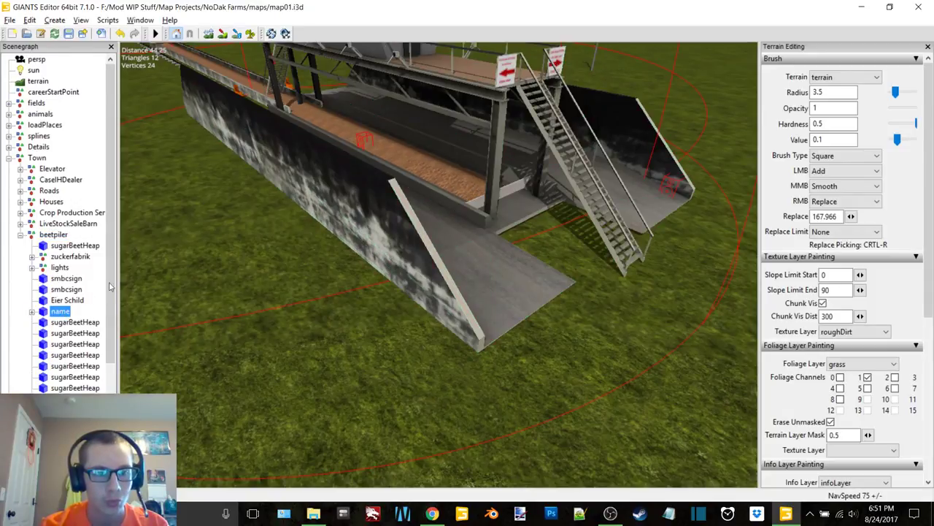
left_click(66, 300)
left_click(64, 290)
left_click(62, 278)
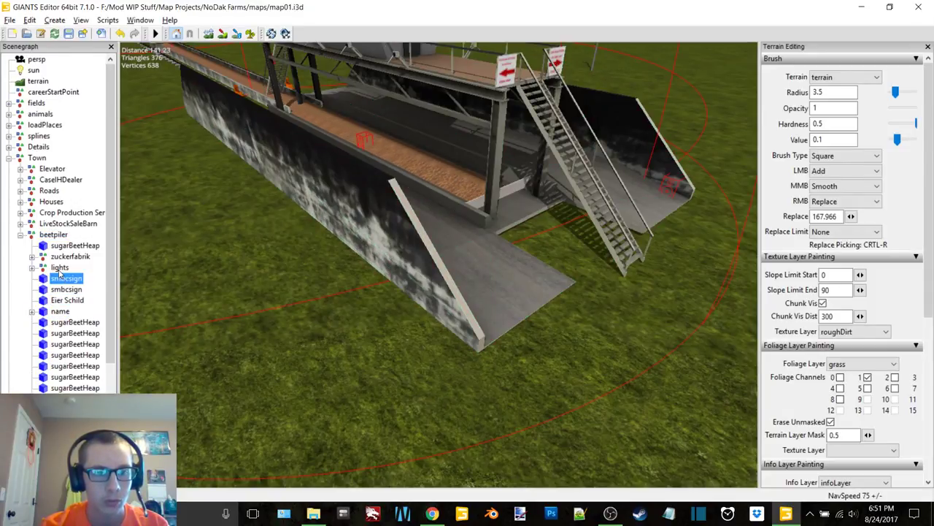
left_click(61, 268)
left_click(65, 257)
Step: Examine how the truck scales and the beetpiler's drive-on ramps meet the ground
left_click_drag(439, 238, 714, 234, "alt")
scroll(605, 253, "up", 15)
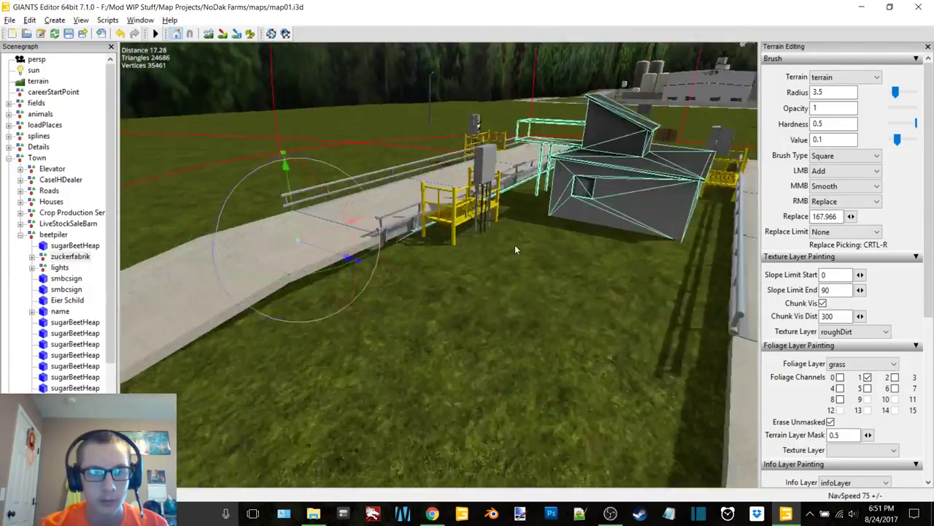
scroll(529, 244, "up", 10)
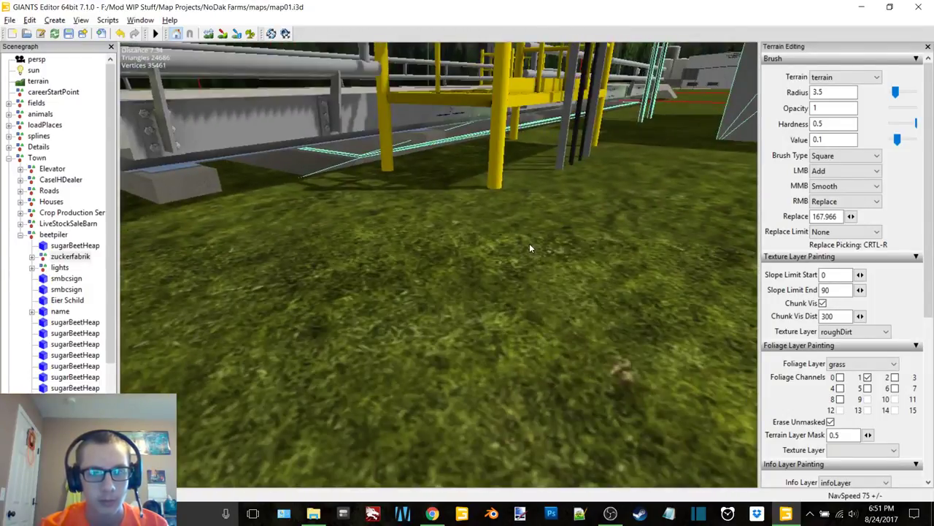
left_click_drag(529, 244, 144, 250, "alt")
scroll(566, 246, "down", 10)
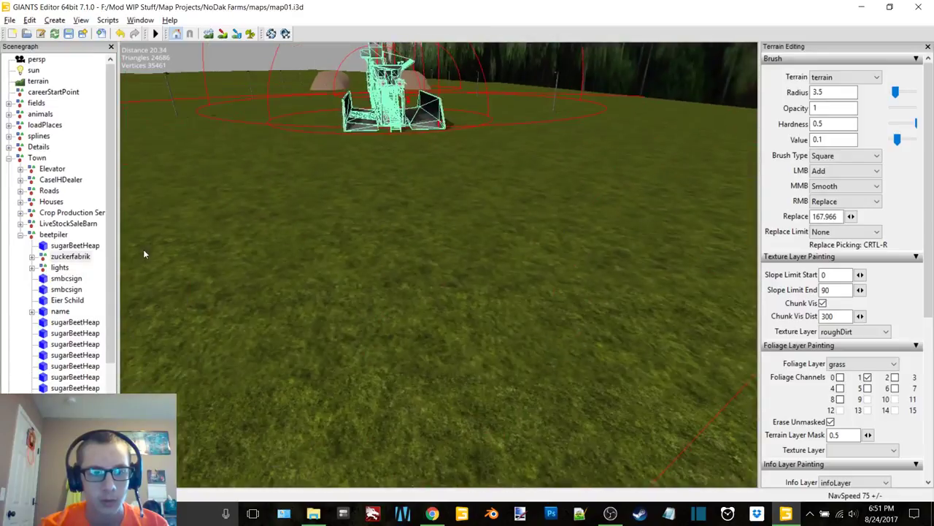
left_click(92, 296)
scroll(396, 253, "up", 10)
left_click_drag(396, 253, 421, 252, "alt")
scroll(448, 280, "up", 3)
scroll(420, 252, "up", 5)
Step: Raise the terrain at the end of one beetpiler drive-on ramp, smooth it against the ramp edge, and reduce the brush radius to 0.5
left_click(211, 34)
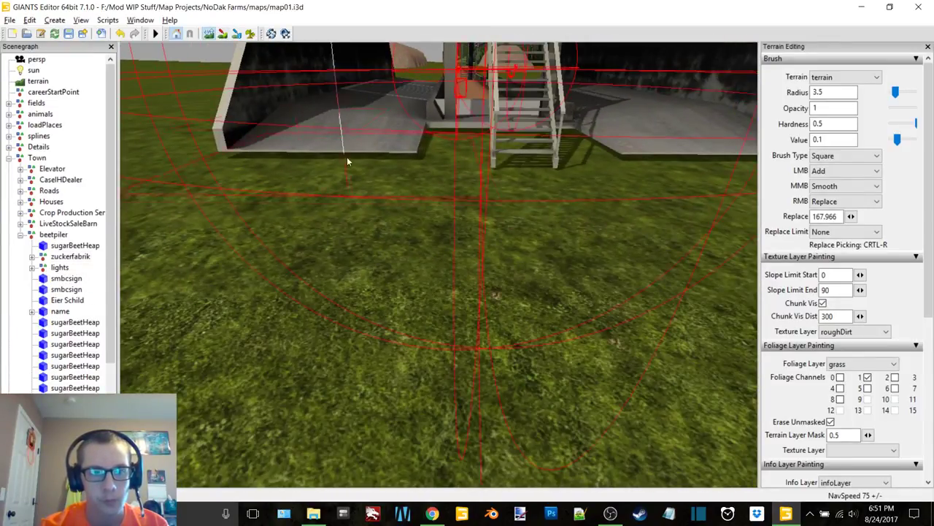
left_click_drag(341, 150, 234, 151)
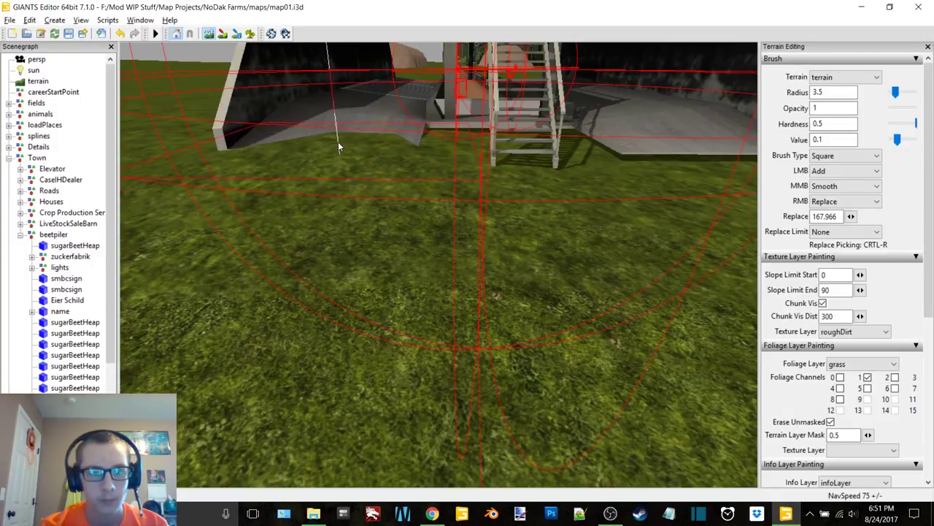
middle_click_drag(338, 142, 352, 160)
scroll(353, 162, "up", 3)
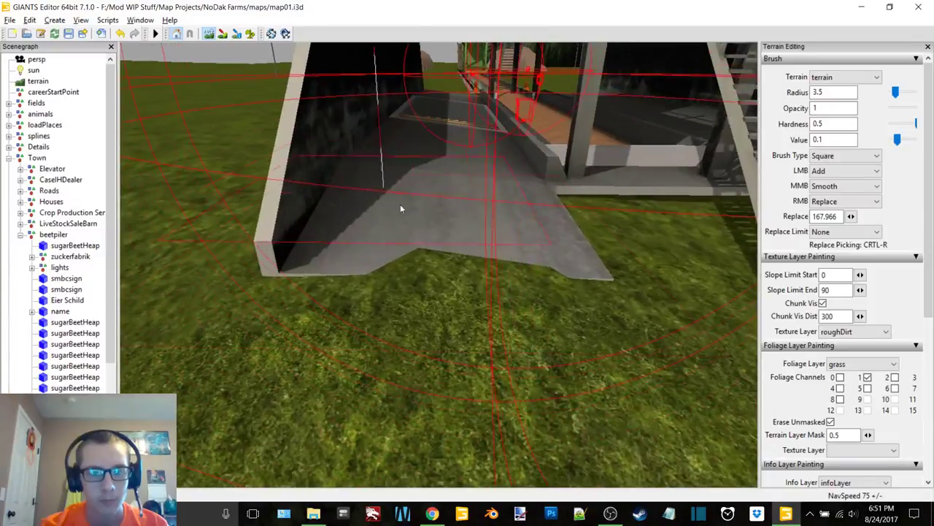
middle_click_drag(435, 271, 439, 274)
scroll(449, 302, "down", 13)
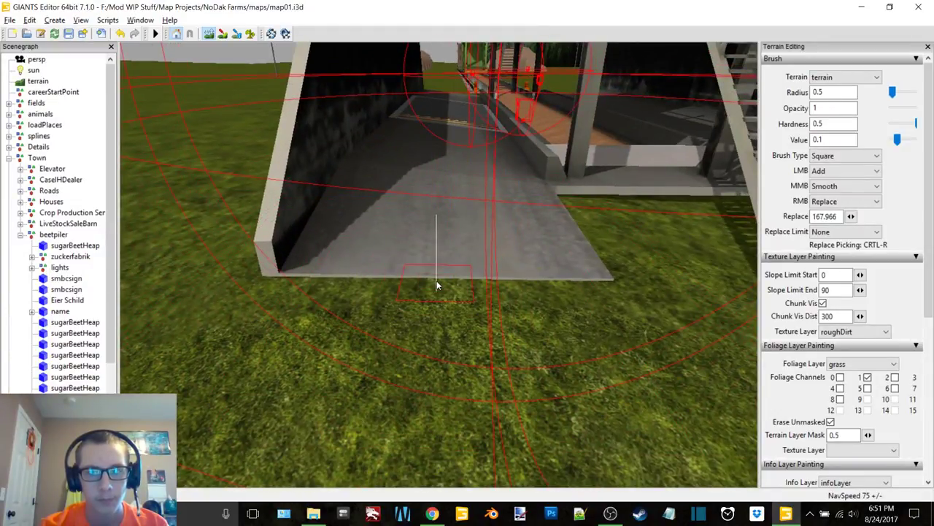
Step: Sample the ground height at the end of the beetpiler ramp as replace value 168.154 and enlarge the brush radius to 8.75
key("ctrl+r")
scroll(473, 253, "down", 8)
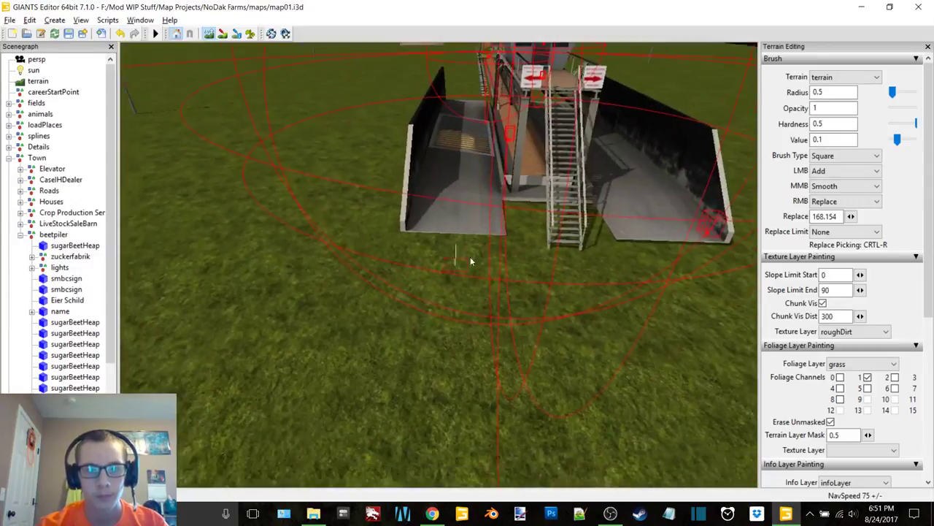
mouse_move(470, 261)
left_mouse_down("alt")
mouse_move(458, 266)
mouse_move(462, 286)
left_mouse_up("alt")
scroll(462, 286, "up", 7)
scroll(388, 310, "up", 10, "shift")
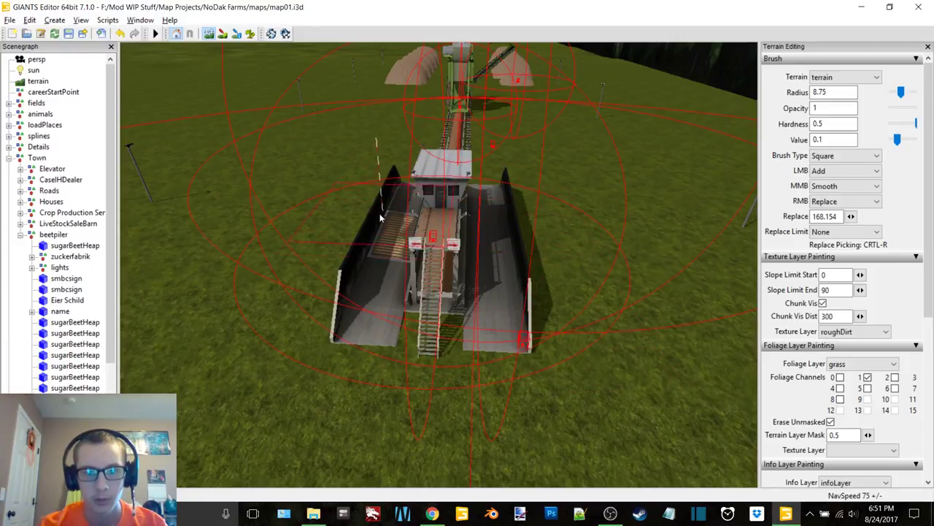
Step: Examine how the conveyor, rails and both rows of sugar beet heaps sit on the ground, enlarging the brush radius to 13.5
scroll(447, 237, "up", 2)
middle_click_drag(447, 237, 457, 317, "alt")
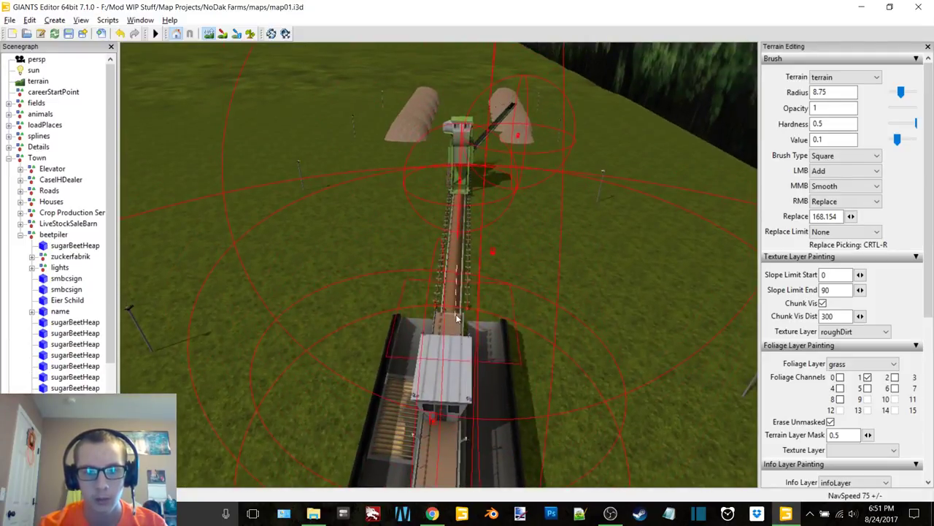
scroll(464, 197, "up", 4)
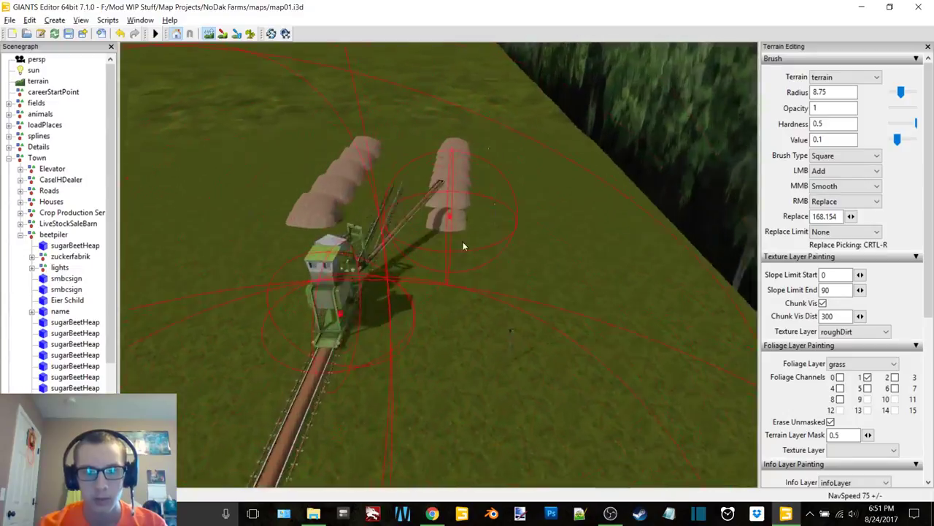
left_click_drag(498, 197, 427, 221, "alt")
middle_click_drag(427, 220, 260, 251, "alt")
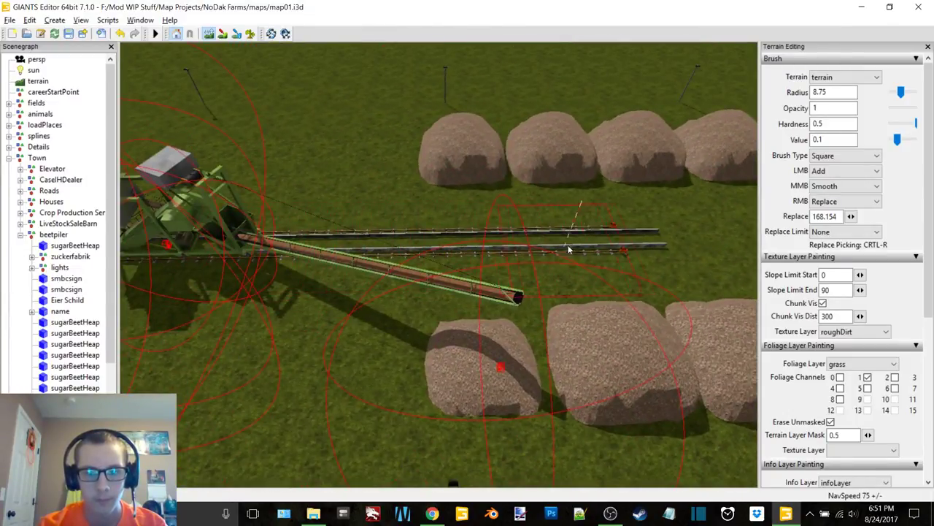
middle_click_drag(657, 239, 439, 221)
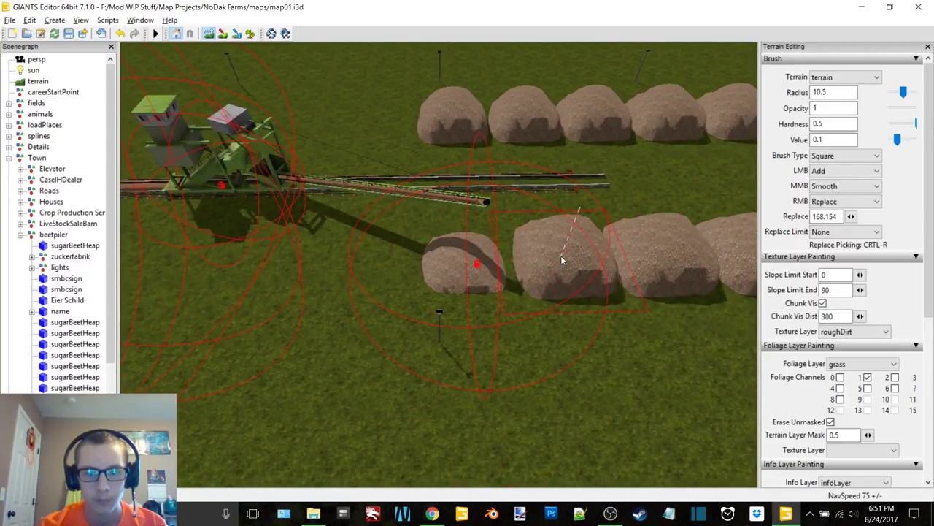
scroll(561, 256, "up", 3, "ctrl")
middle_click_drag(674, 247, 495, 250)
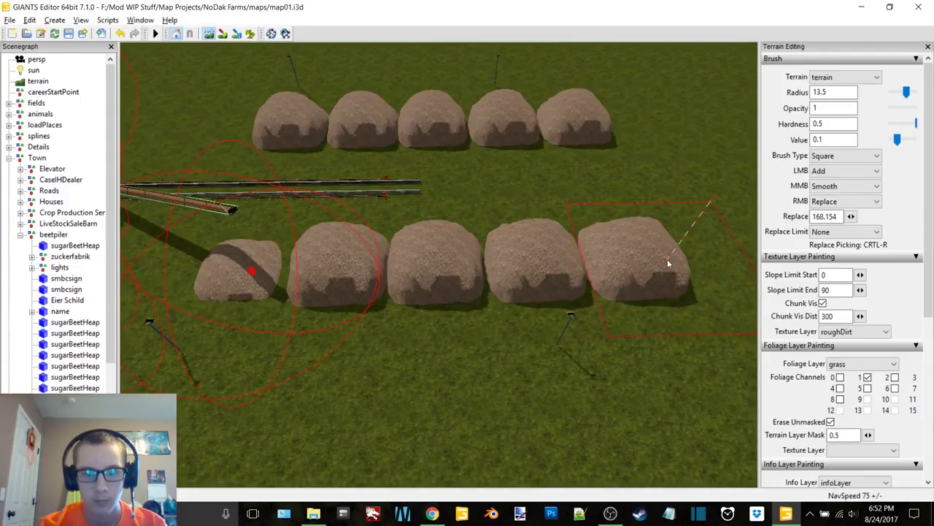
mouse_move(656, 265)
middle_mouse_down()
mouse_move(568, 295)
mouse_move(496, 292)
middle_mouse_up()
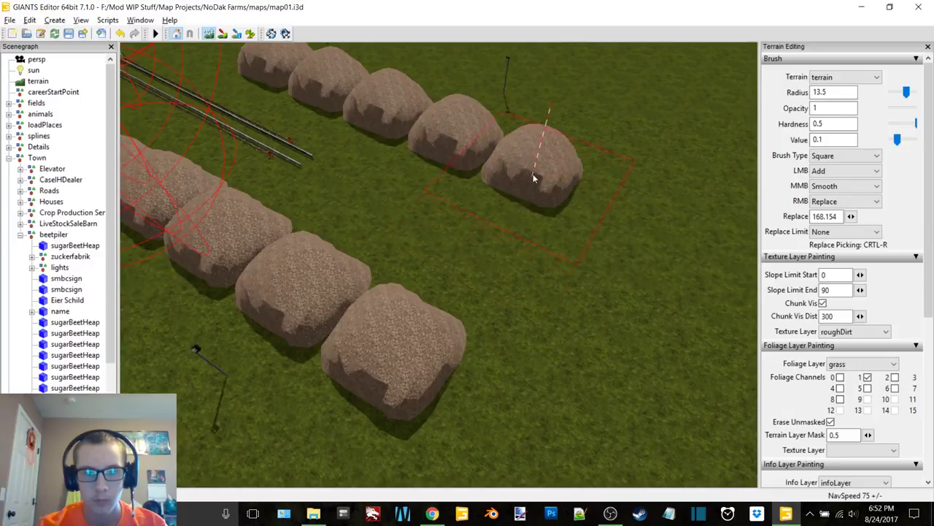
middle_click_drag(533, 177, 351, 273)
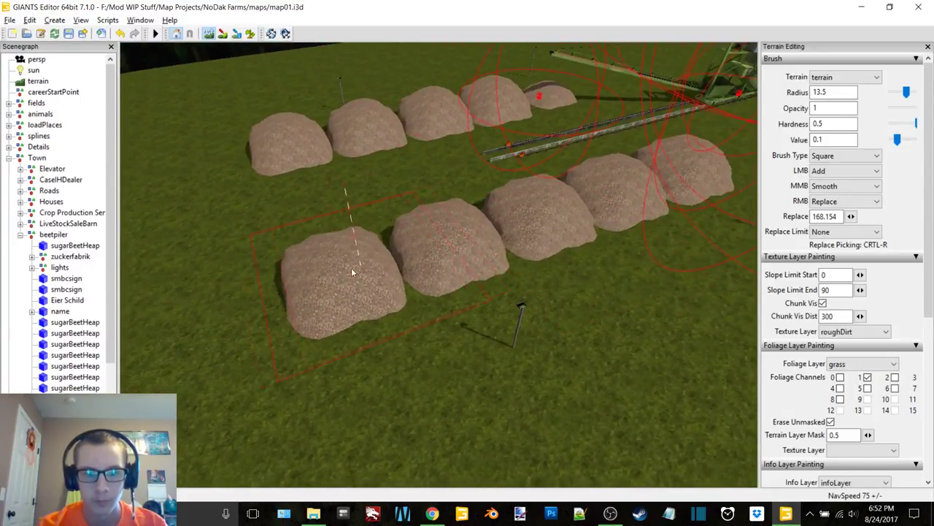
middle_click_drag(622, 197, 392, 247)
middle_click_drag(485, 225, 630, 256)
scroll(630, 254, "down", 3)
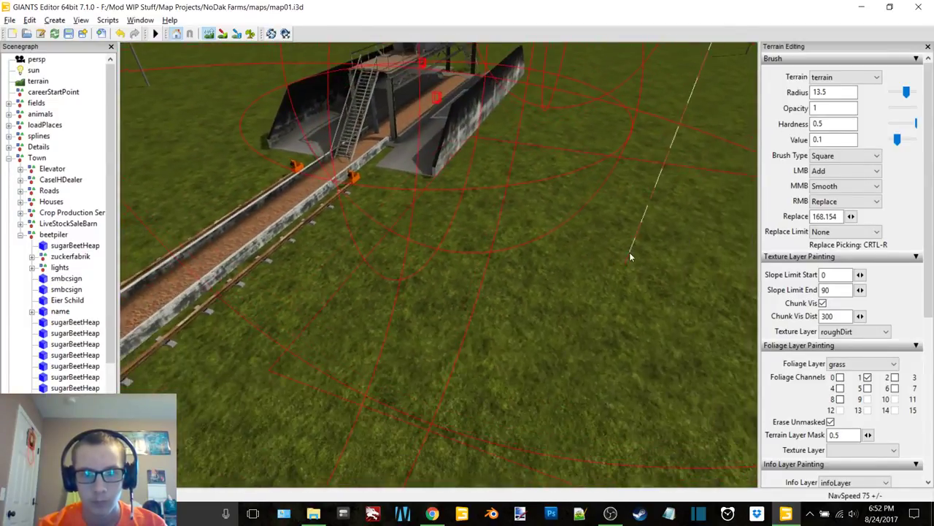
Step: Inspect the terrain around the beetpiler's ramps and side walls from all sides, with the brush radius reduced to 5.75
mouse_move(629, 252)
left_mouse_down("alt")
mouse_move(581, 279)
mouse_move(543, 282)
mouse_move(587, 242)
left_mouse_up("alt")
scroll(564, 281, "up", 3)
scroll(454, 272, "down", 8)
scroll(478, 237, "down", 2, "shift")
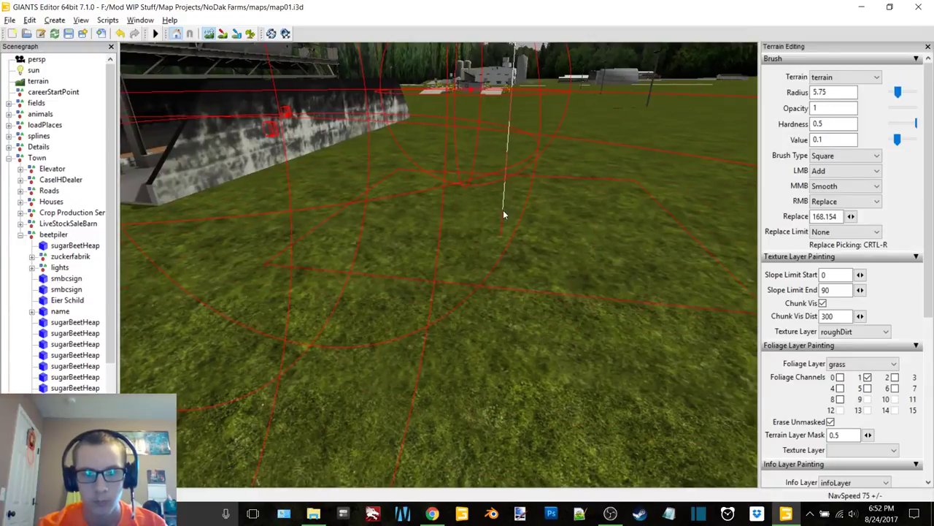
mouse_move(402, 282)
middle_mouse_down()
mouse_move(423, 246)
mouse_move(531, 297)
middle_mouse_up()
middle_click_drag(379, 291, 414, 293)
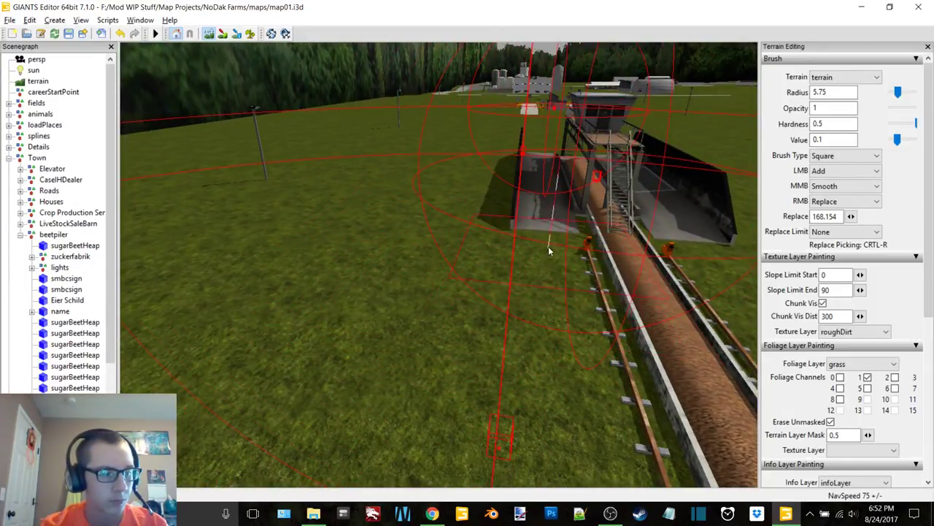
middle_click_drag(549, 250, 495, 300)
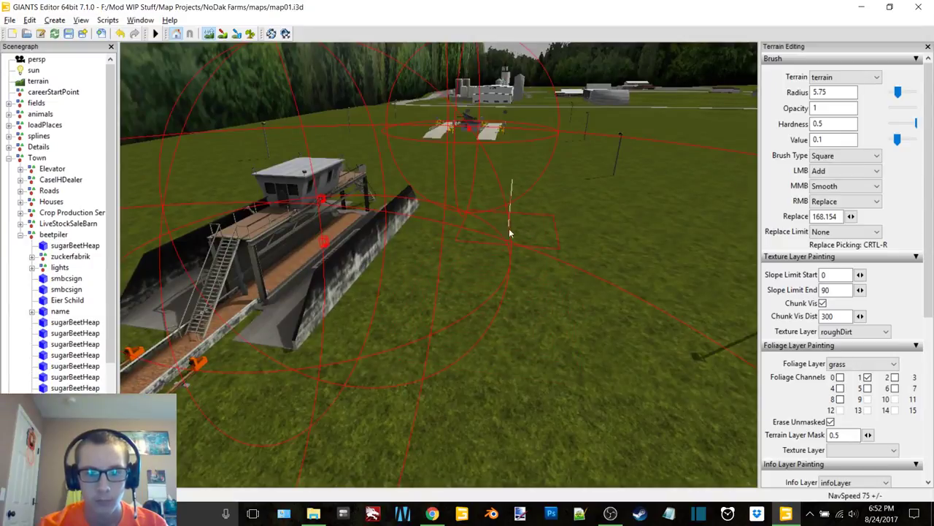
middle_click_drag(500, 208, 371, 264)
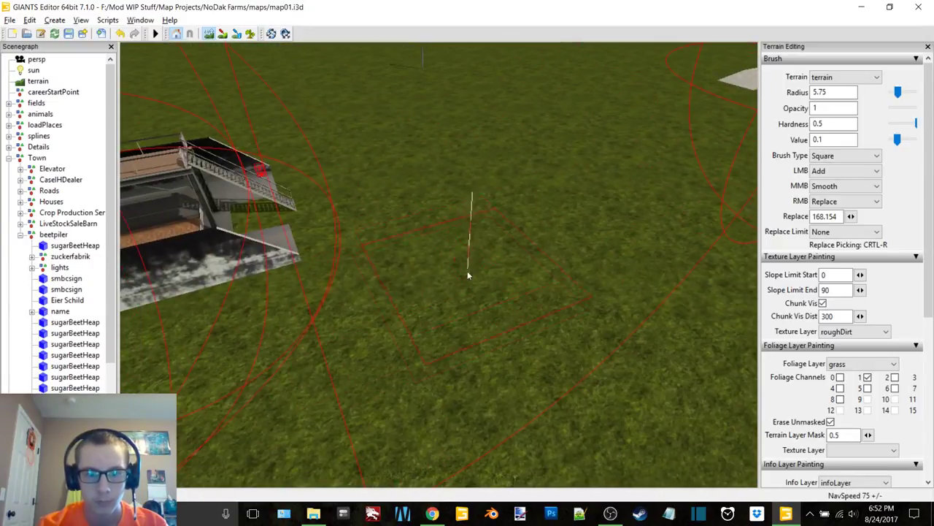
mouse_move(409, 176)
middle_mouse_down()
mouse_move(479, 235)
mouse_move(367, 211)
mouse_move(387, 282)
middle_mouse_up()
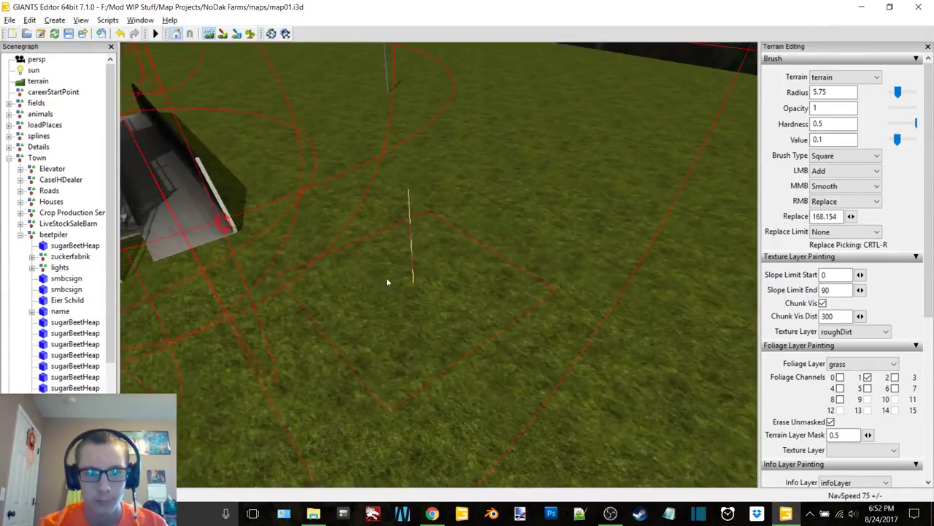
middle_click_drag(302, 127, 399, 261)
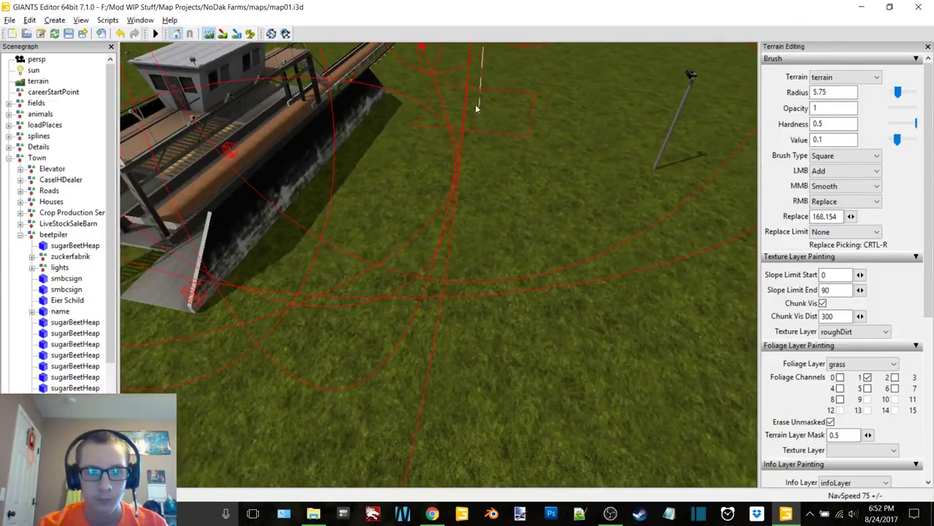
scroll(482, 172, "down", 3)
left_click_drag(445, 185, 320, 100, "alt")
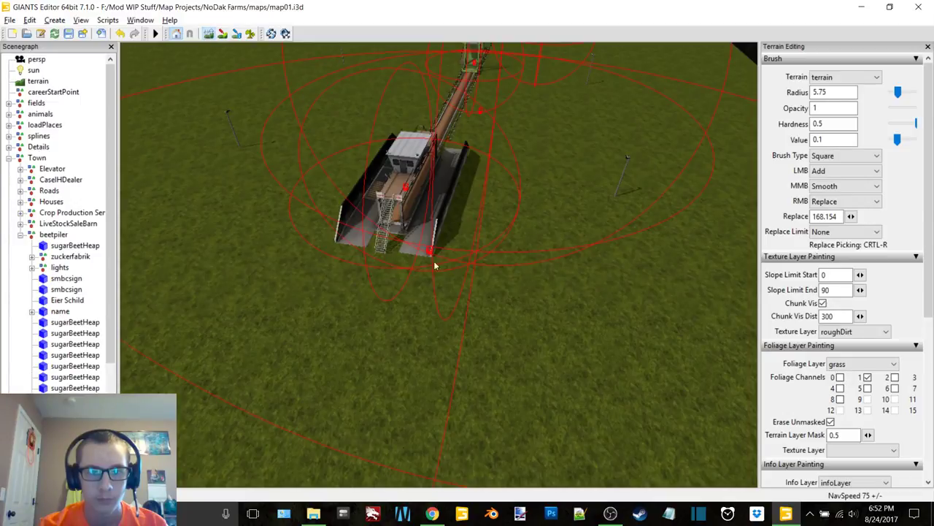
scroll(452, 259, "up", 3)
left_click_drag(482, 254, 383, 236, "alt")
scroll(383, 236, "down", 5)
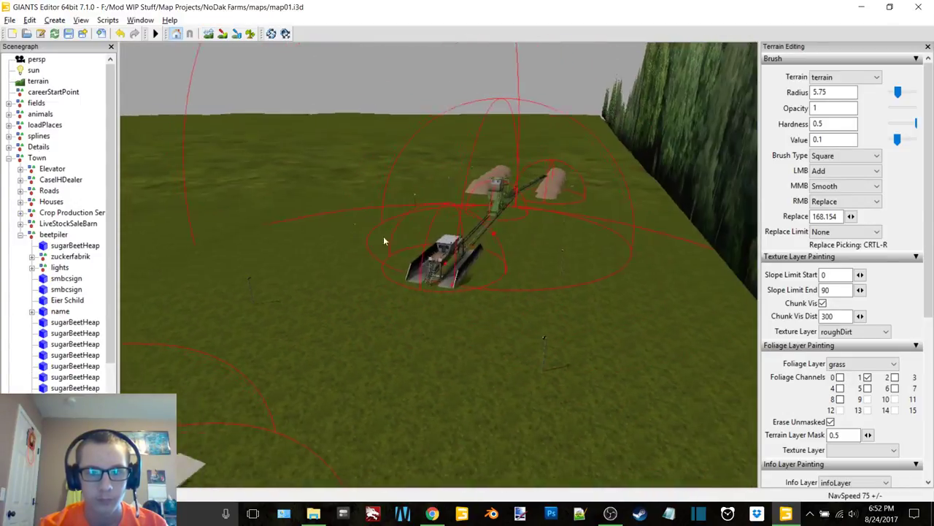
Step: Switch to texture painting and paint a roughDirt driveway from the two entrance signs down to the paved road, with brush radius 5
right_click_drag(384, 241, 396, 226)
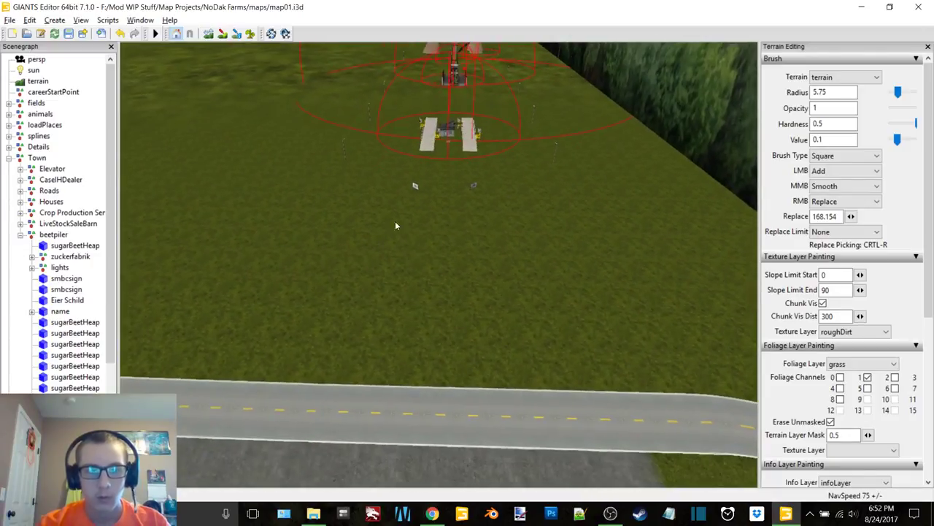
left_click(223, 33)
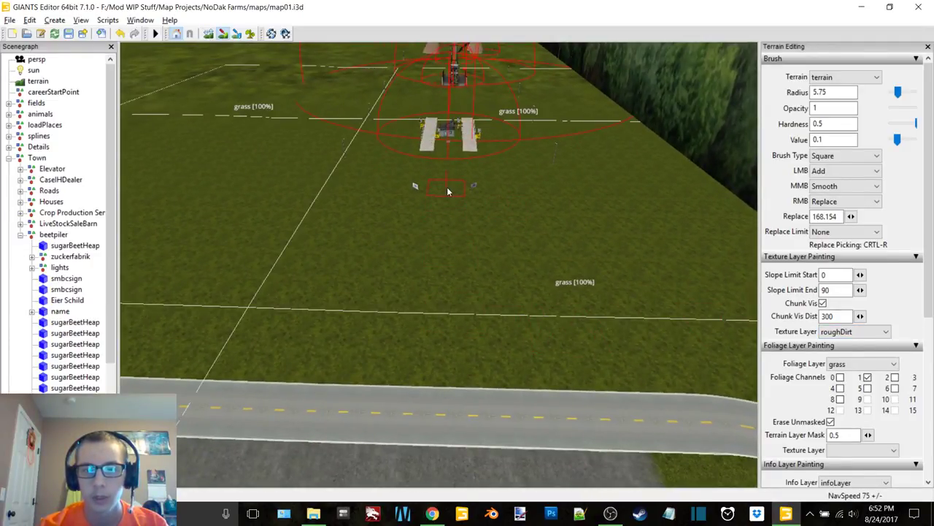
mouse_move(447, 191)
right_mouse_down()
mouse_move(438, 239)
mouse_move(470, 178)
mouse_move(480, 199)
mouse_move(465, 267)
right_mouse_up()
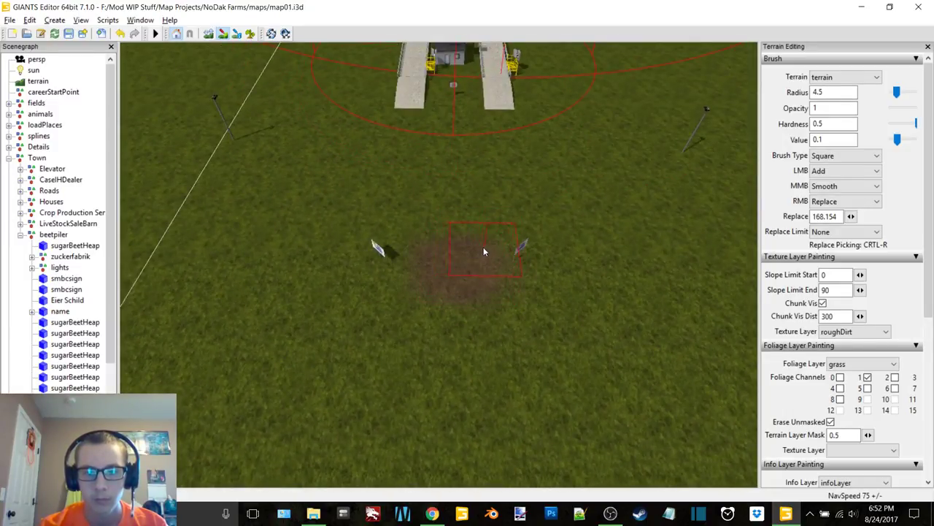
left_click_drag(458, 259, 465, 411)
scroll(465, 302, "up", 1)
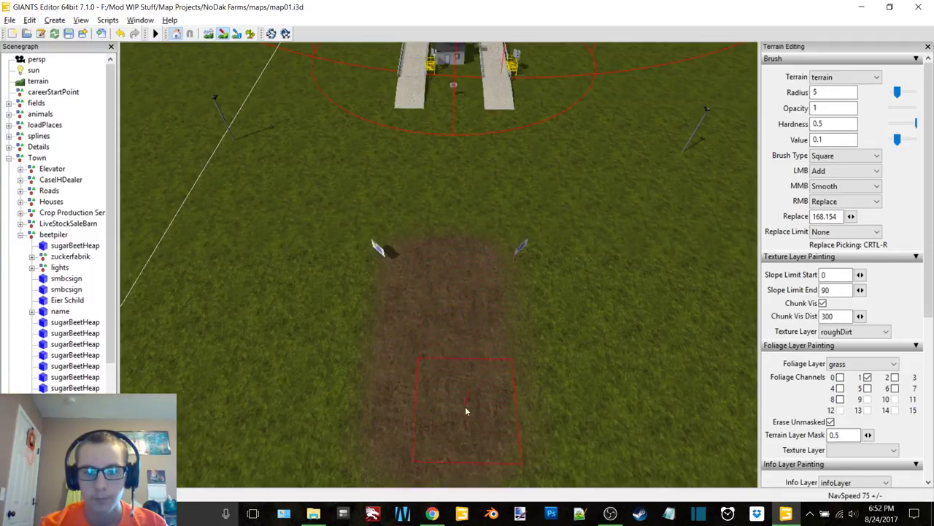
right_click_drag(477, 351, 470, 308, "alt")
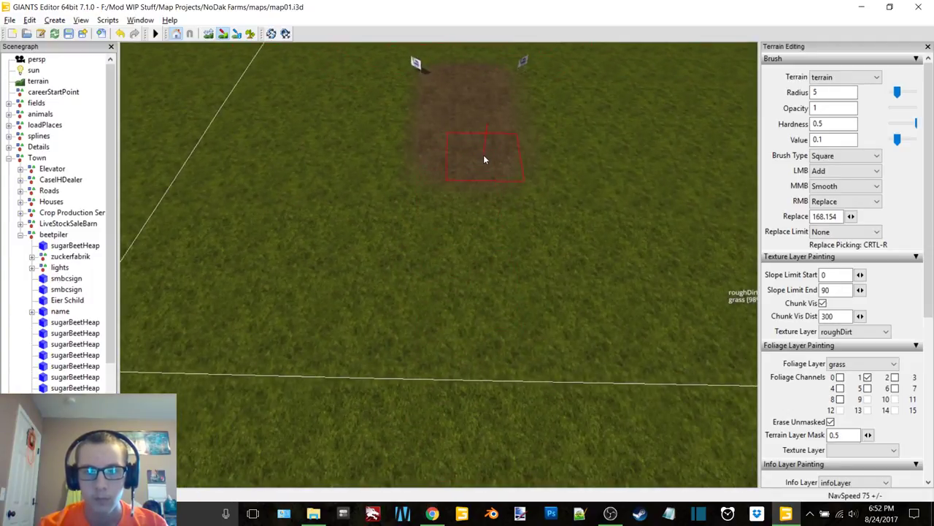
left_click_drag(485, 237, 501, 415)
scroll(478, 363, "down", 3)
scroll(478, 362, "up", 3)
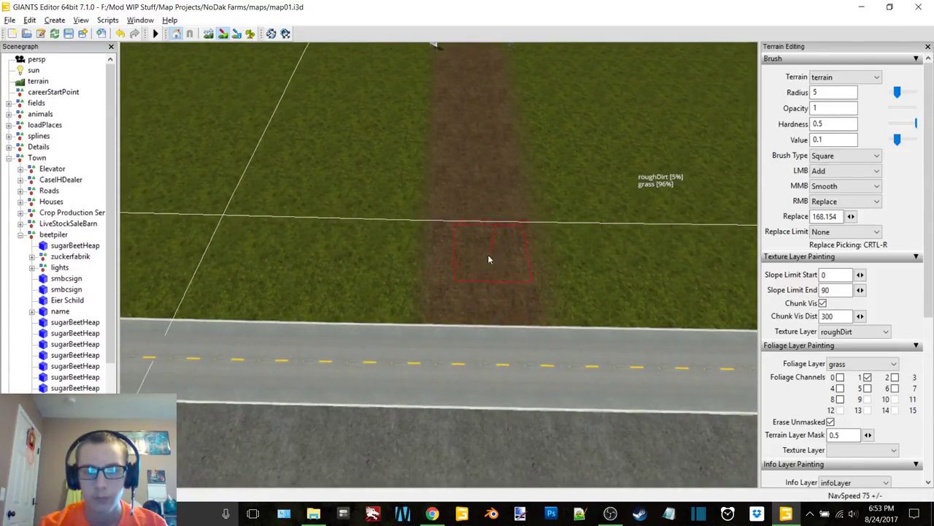
Step: Extend the roughDirt driveway from the signs up to the truck scales and paint a side branch out past the light pole
middle_click_drag(488, 255, 469, 333, "alt")
scroll(482, 314, "up", 4)
middle_click_drag(480, 266, 486, 283, "alt")
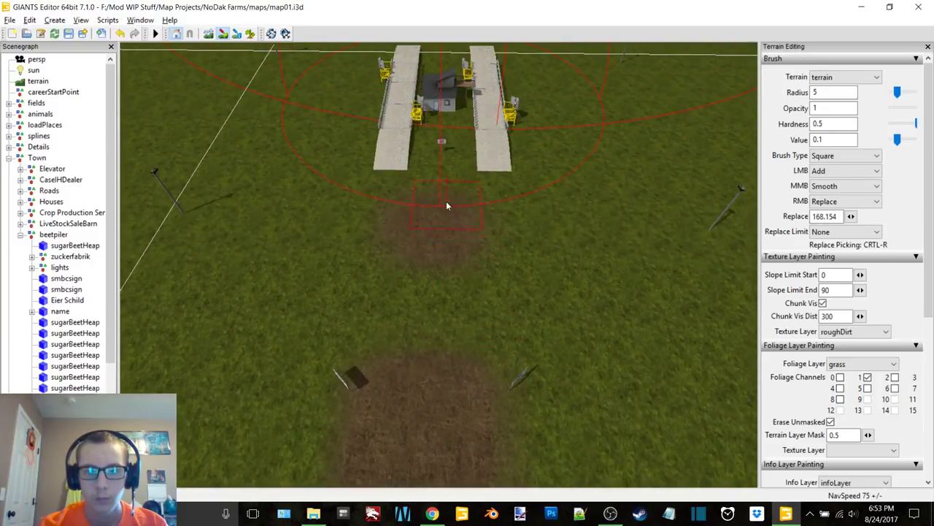
mouse_move(423, 260)
left_mouse_down()
mouse_move(419, 313)
mouse_move(295, 307)
left_mouse_up()
mouse_move(254, 306)
middle_mouse_down("alt")
mouse_move(449, 270)
mouse_move(427, 278)
middle_mouse_up("alt")
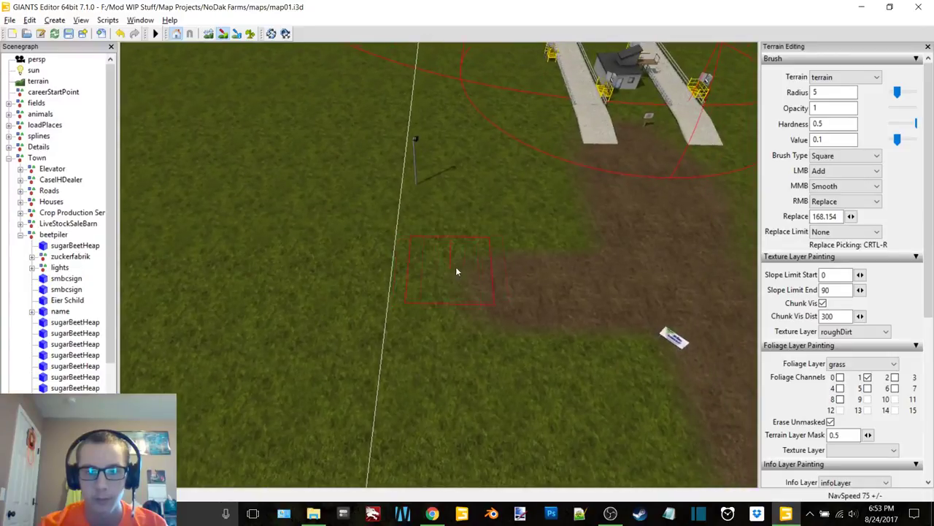
left_click_drag(508, 281, 424, 284)
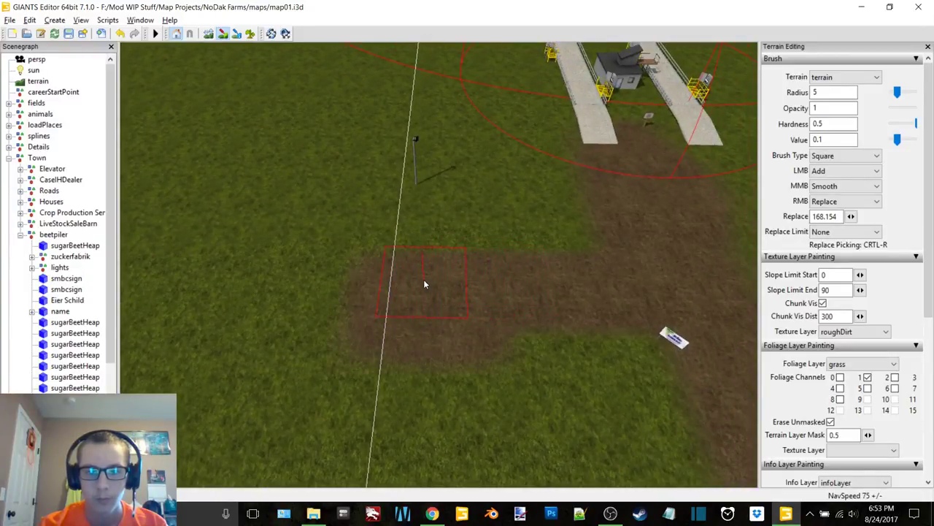
middle_click_drag(437, 283, 421, 278, "alt")
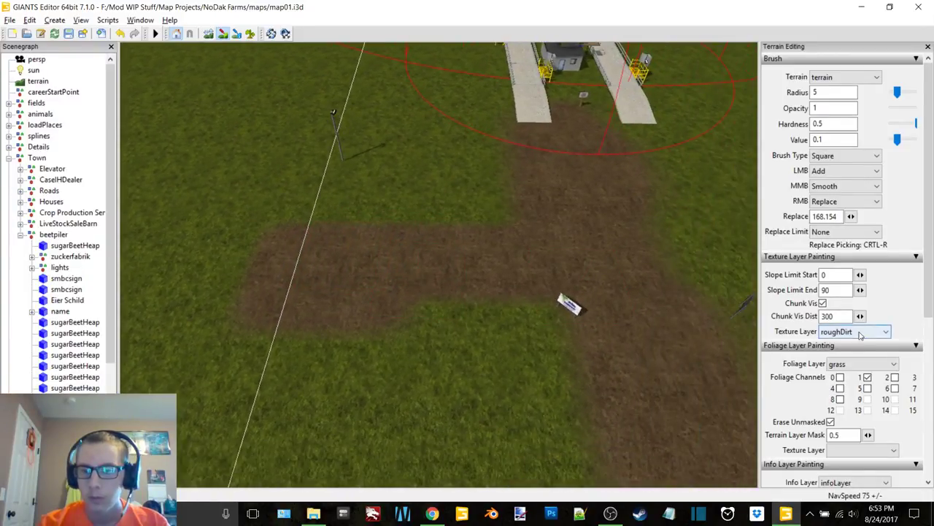
Step: Paint grass over the excess dirt along the side branch's near edge and set the texture layer back to roughDirt
left_click(860, 334)
left_click(850, 354)
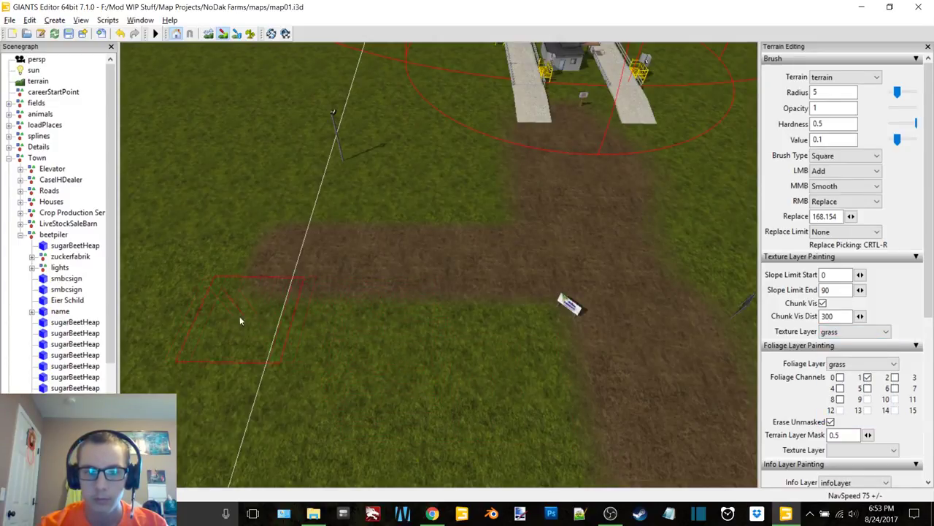
left_click(849, 333)
left_click(851, 344)
Step: Paint a roughDirt branch on the opposite side of the driveway, out to and around the light pole there
middle_click_drag(642, 274, 588, 273, "alt")
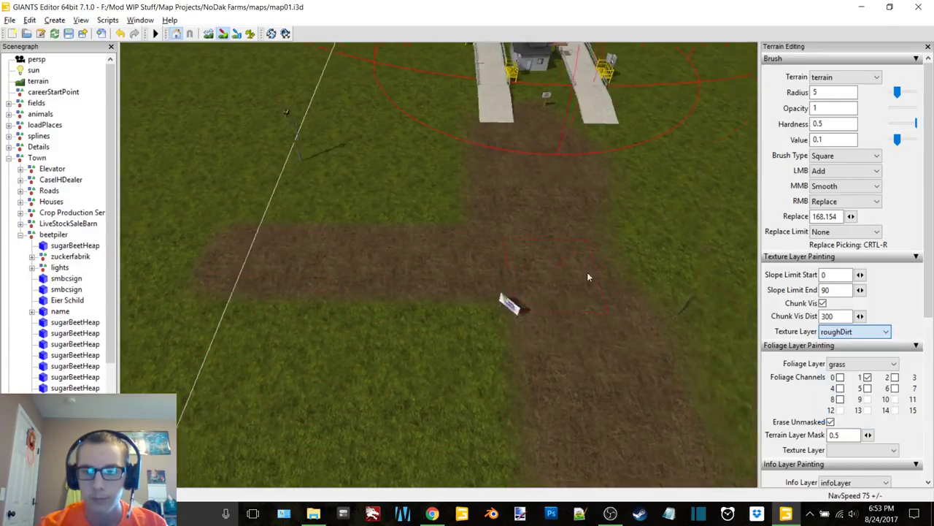
right_click_drag(587, 275, 440, 249)
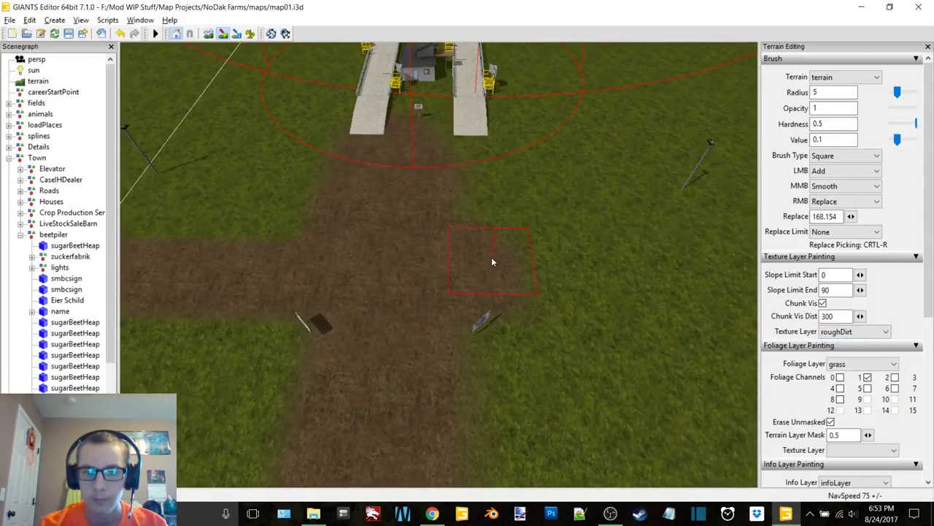
right_click_drag(685, 263, 454, 285)
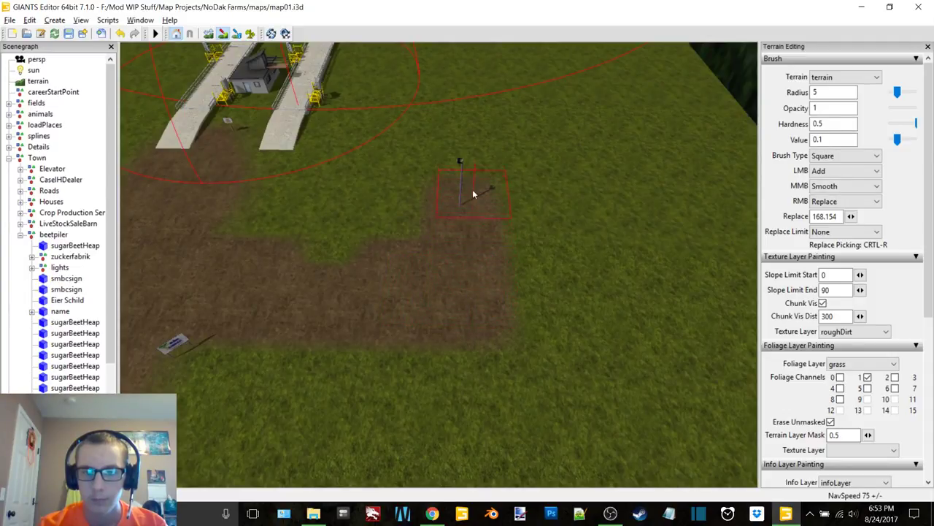
mouse_move(475, 168)
right_mouse_down()
mouse_move(490, 250)
mouse_move(525, 229)
mouse_move(410, 251)
right_mouse_up()
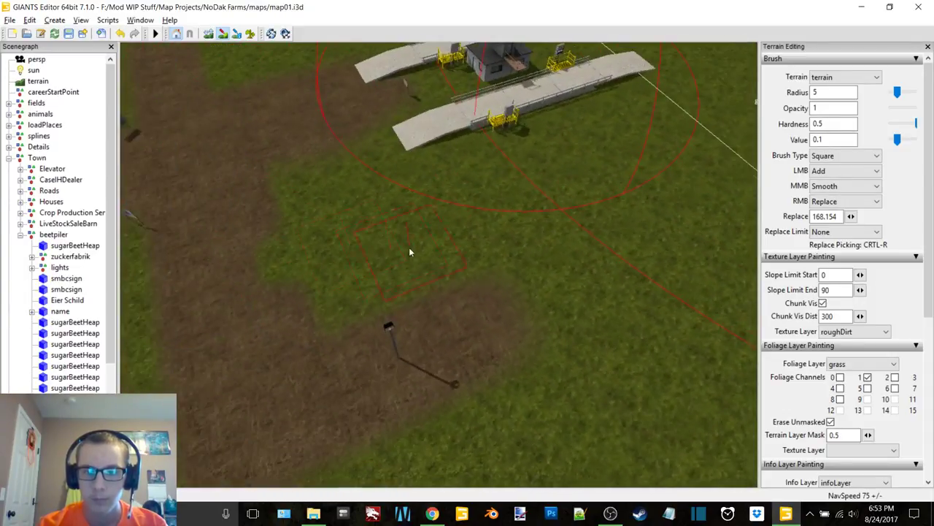
Step: Enlarge the brush radius to 9.75 and cover the ground alongside the truck scales with roughDirt, up to the next light pole
mouse_move(410, 252)
left_mouse_down("alt")
mouse_move(422, 270)
mouse_move(382, 271)
left_mouse_up("alt")
scroll(369, 233, "up", 8)
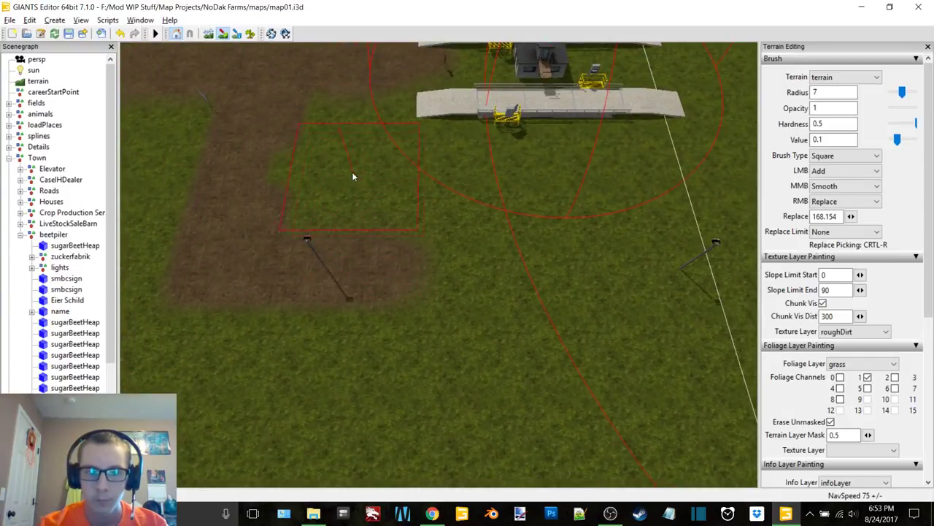
scroll(340, 176, "up", 11, "ctrl")
mouse_move(327, 178)
left_mouse_down()
mouse_move(449, 236)
mouse_move(593, 244)
left_mouse_up()
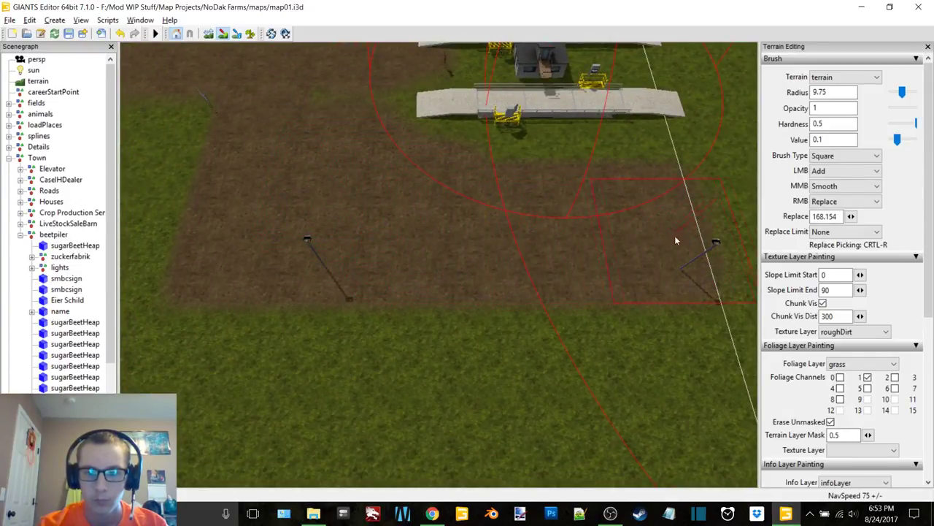
Step: Extend the roughDirt strip from beside the truck scales past the light poles and alongside the beet unloading ramps
right_click_drag(675, 235, 443, 233)
left_click_drag(416, 232, 494, 230)
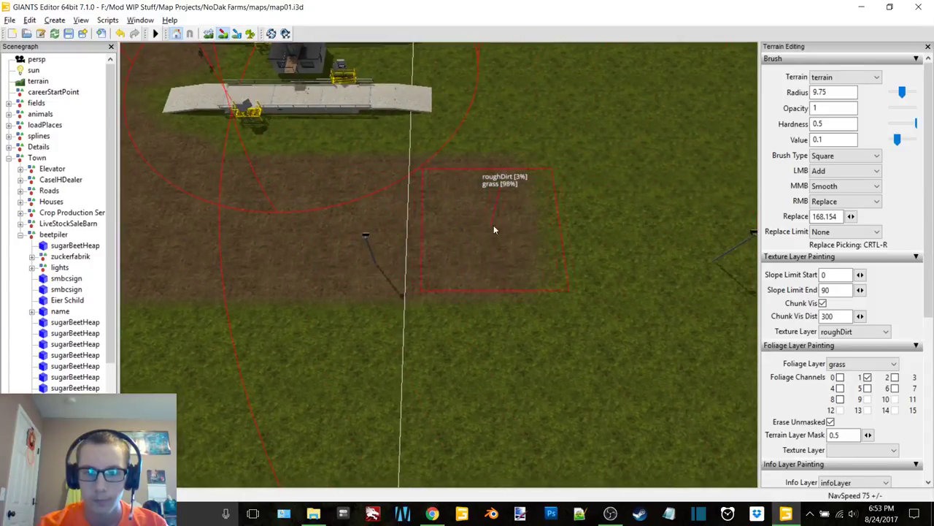
left_click_drag(562, 230, 700, 233)
middle_click_drag(612, 230, 516, 231, "alt")
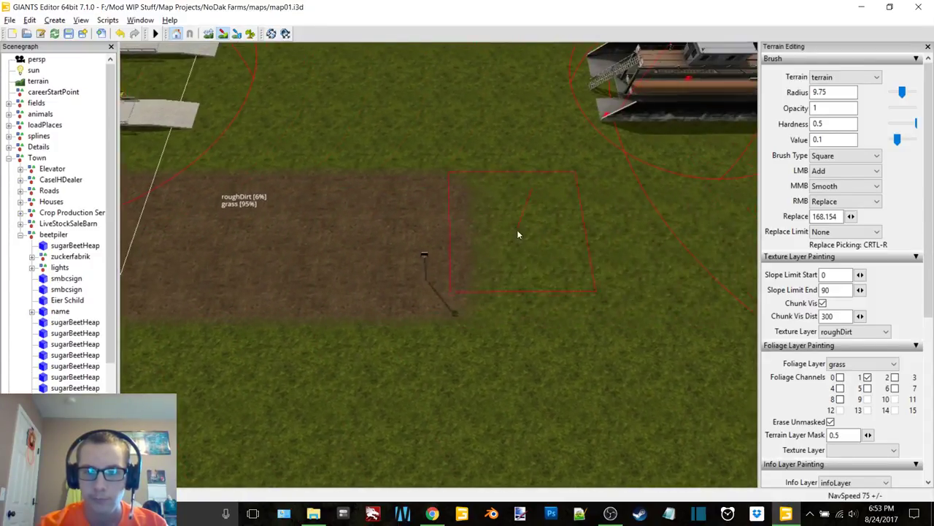
left_click_drag(495, 251, 688, 251)
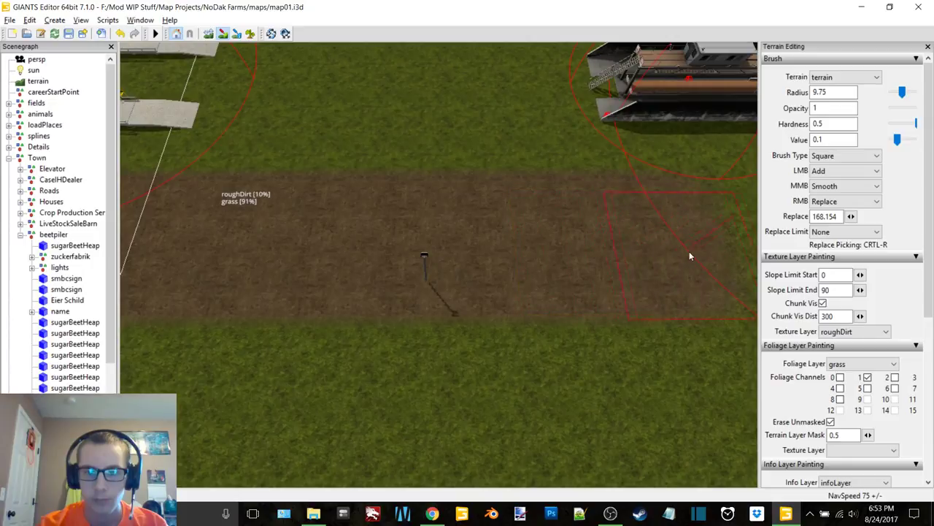
mouse_move(689, 250)
right_mouse_down()
mouse_move(506, 245)
mouse_move(451, 255)
right_mouse_up()
left_click_drag(524, 256, 709, 259)
Step: Continue the roughDirt strip alongside the conveyor and green piler, up to the light pole by the first beet heap
right_click_drag(709, 258, 410, 228)
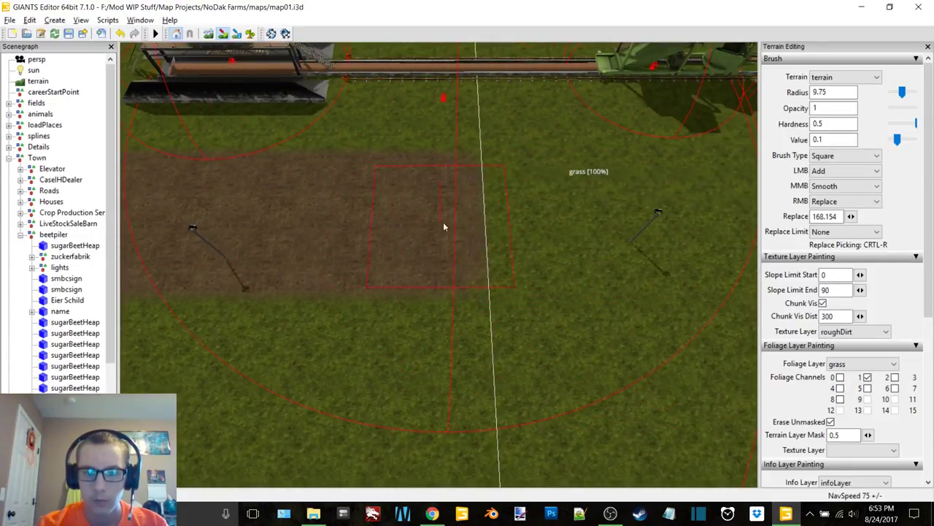
left_click_drag(443, 226, 530, 226)
left_click_drag(617, 229, 674, 225)
right_click_drag(675, 225, 501, 221)
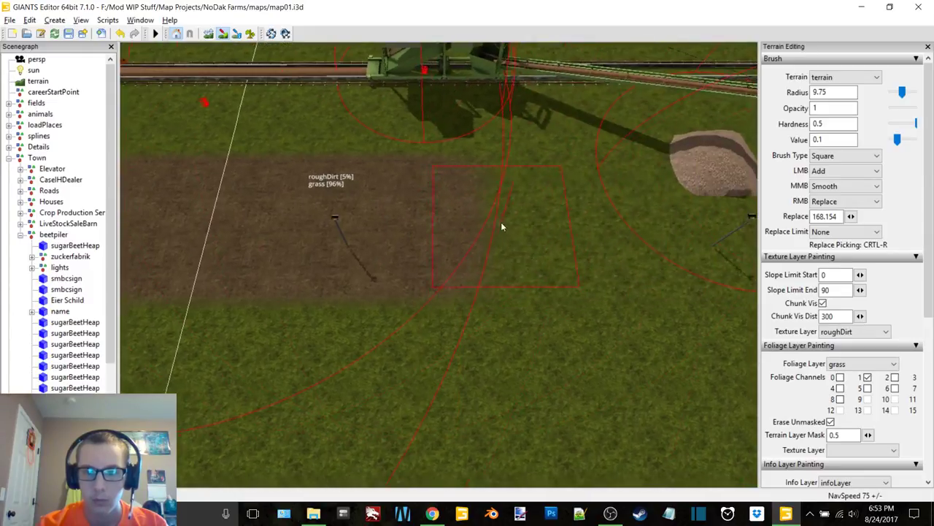
left_click_drag(550, 232, 636, 233)
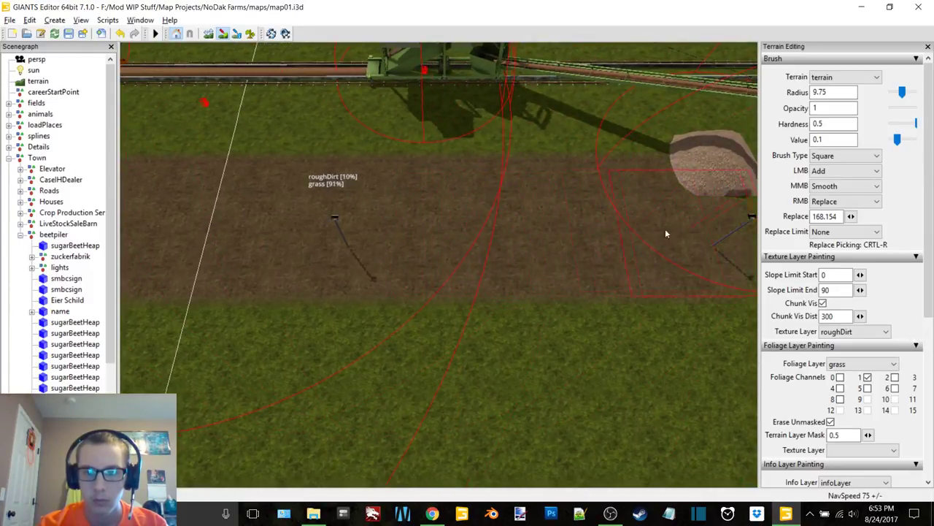
Step: Paint roughDirt along the near row of beet heaps and around the outer end of its last heap
right_click_drag(666, 232, 490, 221)
left_click_drag(393, 232, 486, 234)
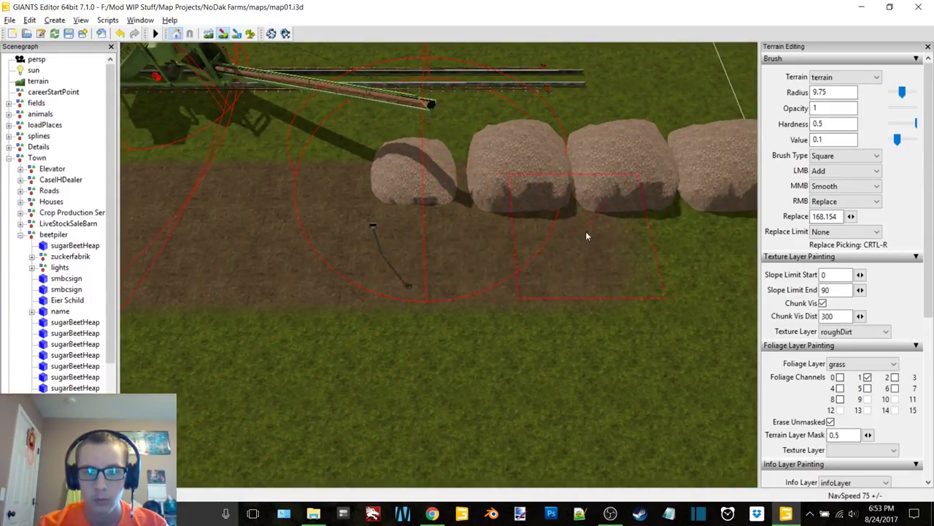
left_click_drag(585, 235, 675, 231)
right_click_drag(675, 232, 317, 211)
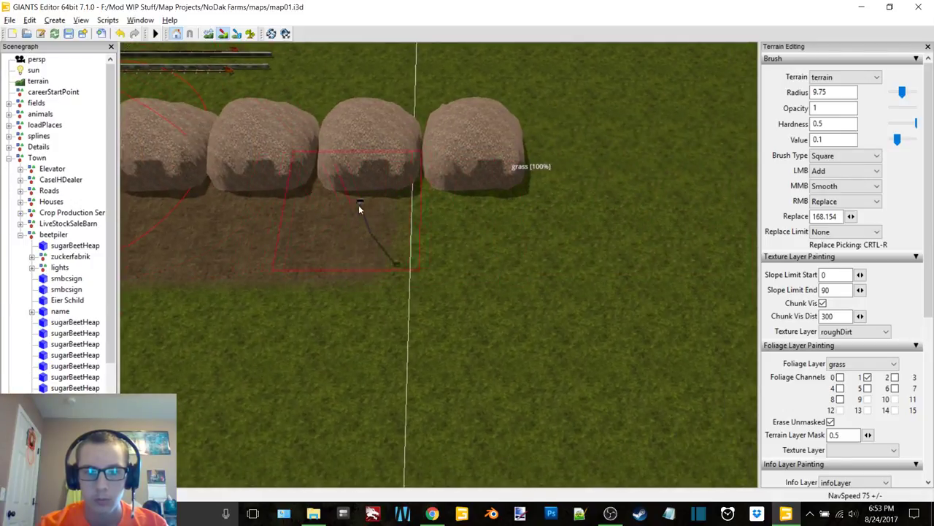
left_click_drag(358, 208, 417, 213)
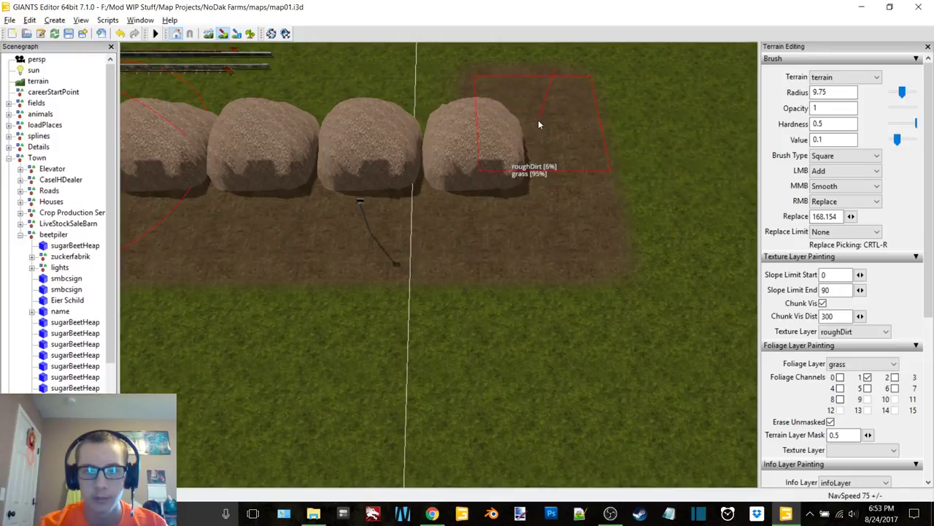
Step: Paint roughDirt across the far end of the site, joining the outer ends of both beet heap rows
middle_click_drag(533, 98, 481, 201, "alt")
left_click_drag(481, 201, 201, 207, "alt")
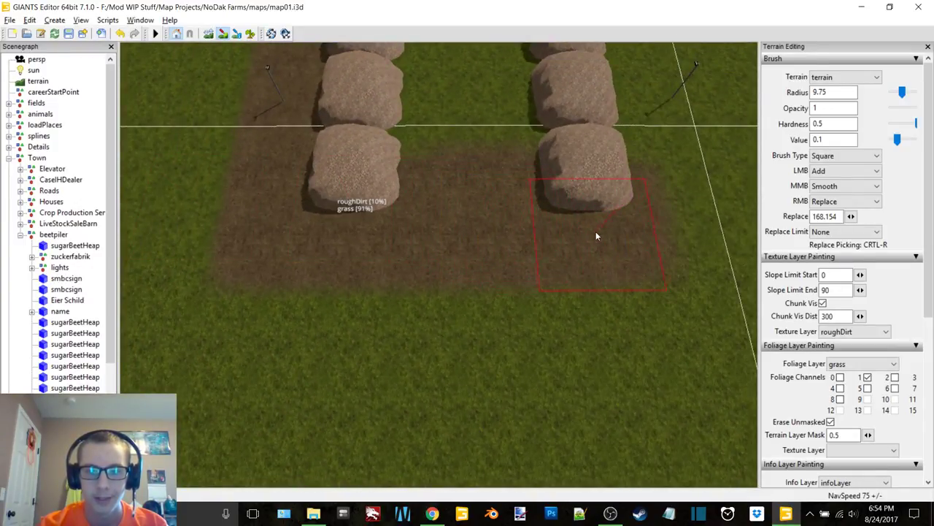
middle_click_drag(616, 235, 463, 451, "alt")
Step: Paint a roughDirt strip along the opposite side of the site, from the truck scales past the unloading ramps and conveyor
middle_click_drag(398, 270, 419, 346, "alt")
mouse_move(420, 346)
right_mouse_down()
mouse_move(503, 225)
mouse_move(270, 197)
mouse_move(364, 203)
right_mouse_up()
left_click_drag(403, 154, 401, 230)
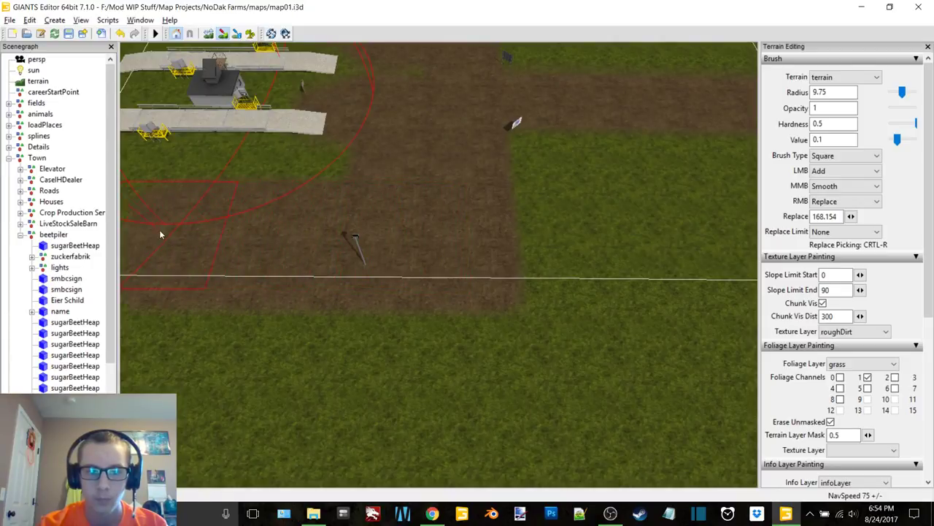
right_click_drag(159, 234, 442, 266)
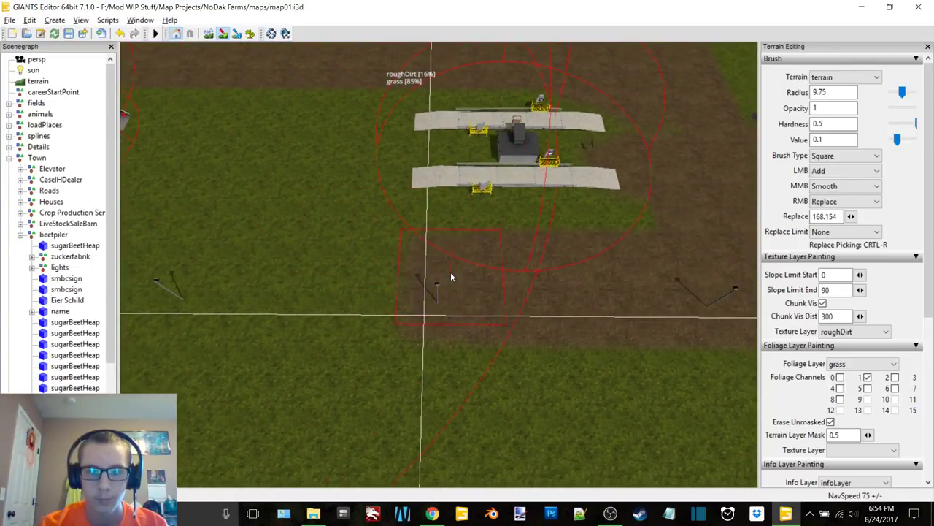
right_click_drag(148, 275, 452, 250)
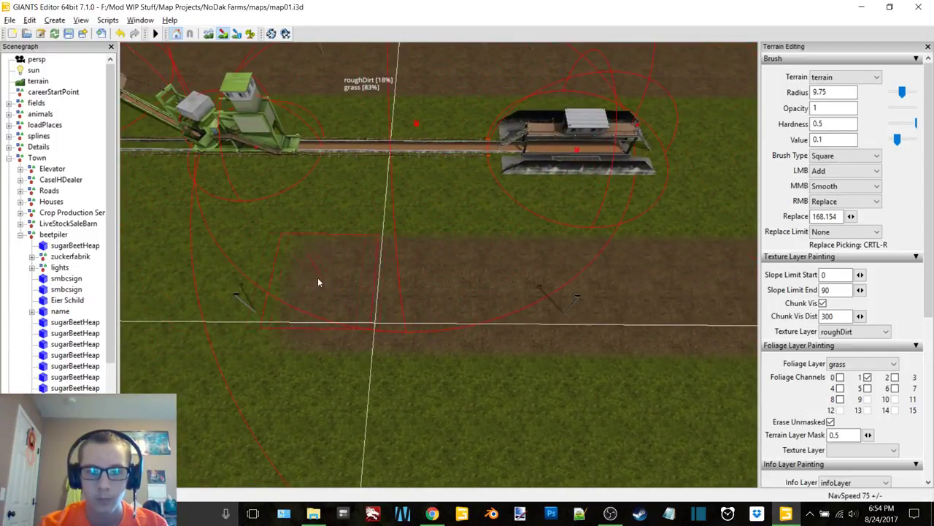
Step: Extend the opposite roughDirt strip past the piler and along the second beet heap row to meet the end strip
right_click_drag(283, 265, 492, 244)
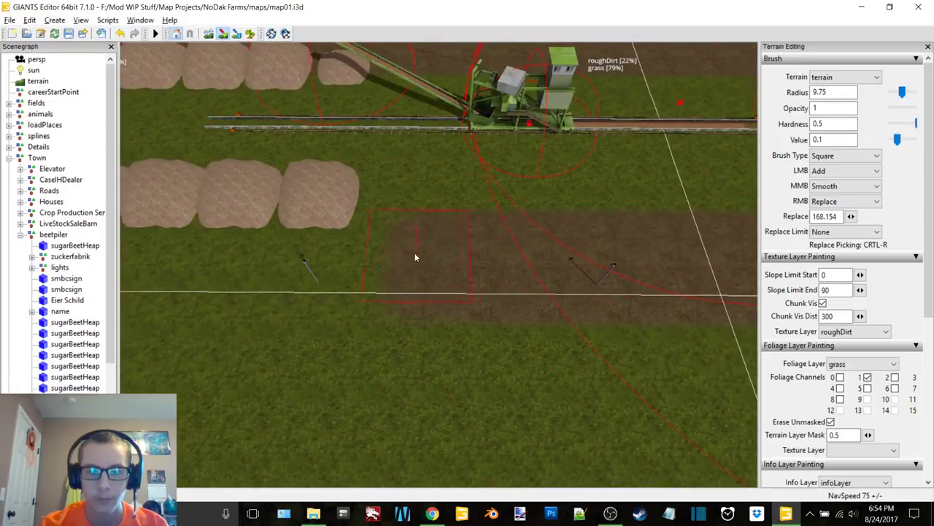
right_click_drag(357, 236, 470, 243)
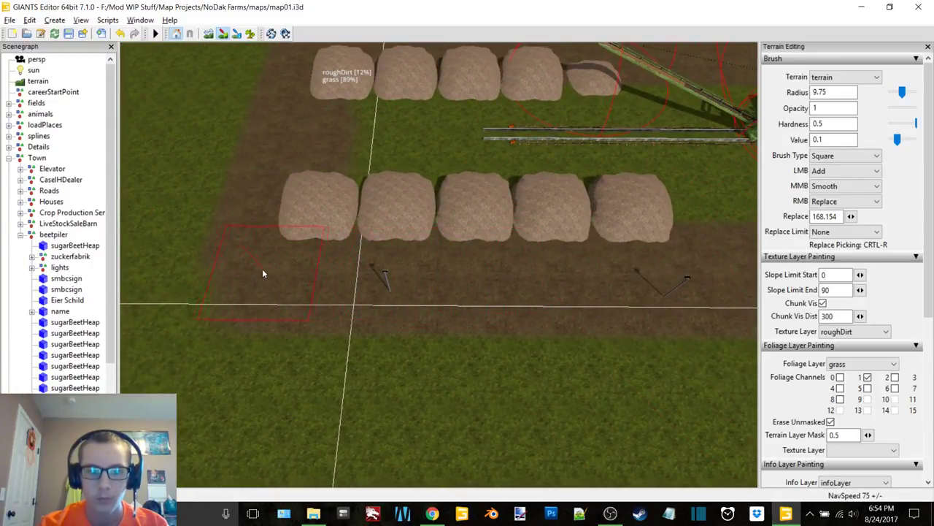
right_click_drag(246, 272, 234, 325)
Step: Hide the beetpiler group by turning off its visibility attribute
left_click(54, 234)
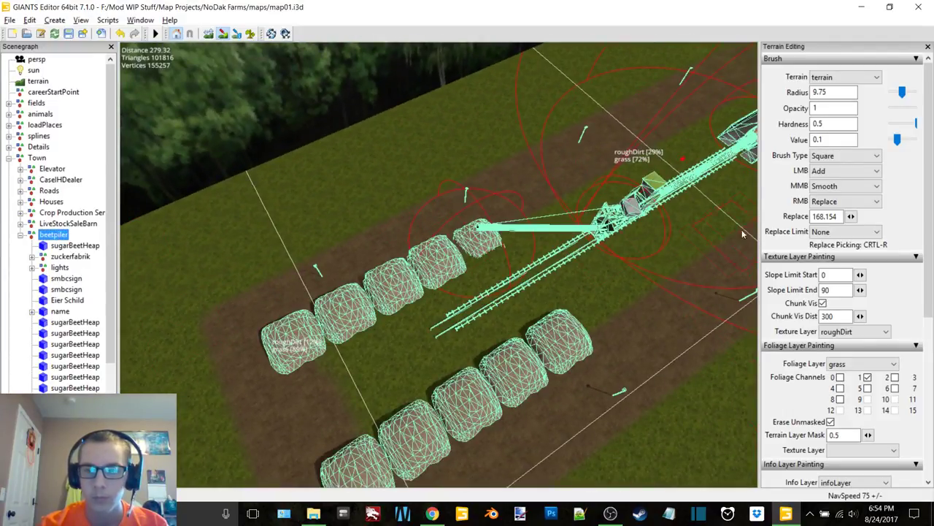
left_click(141, 20)
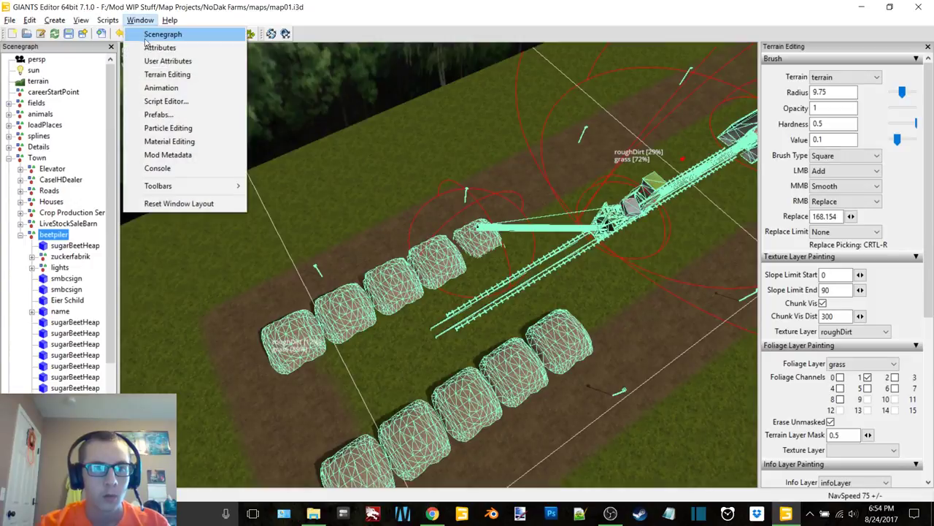
left_click(150, 50)
left_click(624, 255)
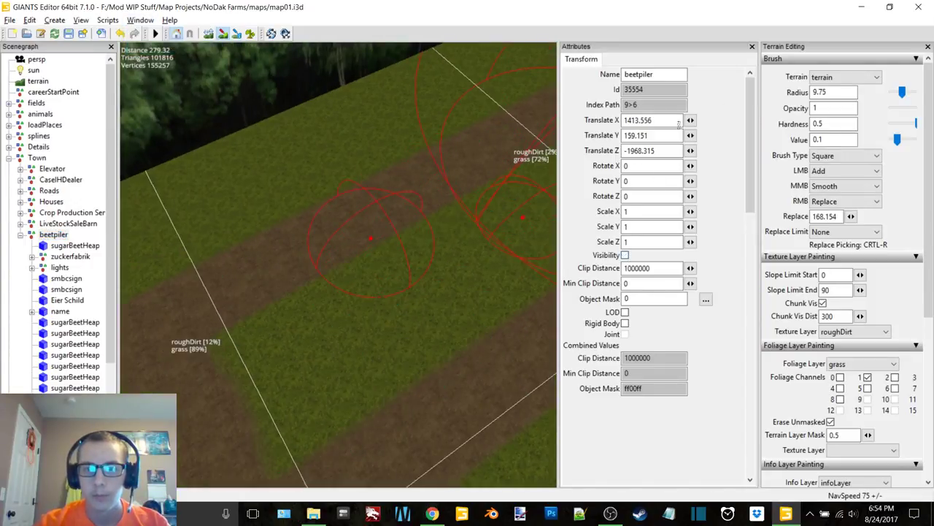
left_click(752, 47)
Step: Enlarge the brush radius to 26 and fill the grass between the strips with roughDirt, starting from the heap end
middle_click_drag(616, 148, 461, 142, "alt")
left_click_drag(460, 141, 400, 134, "alt")
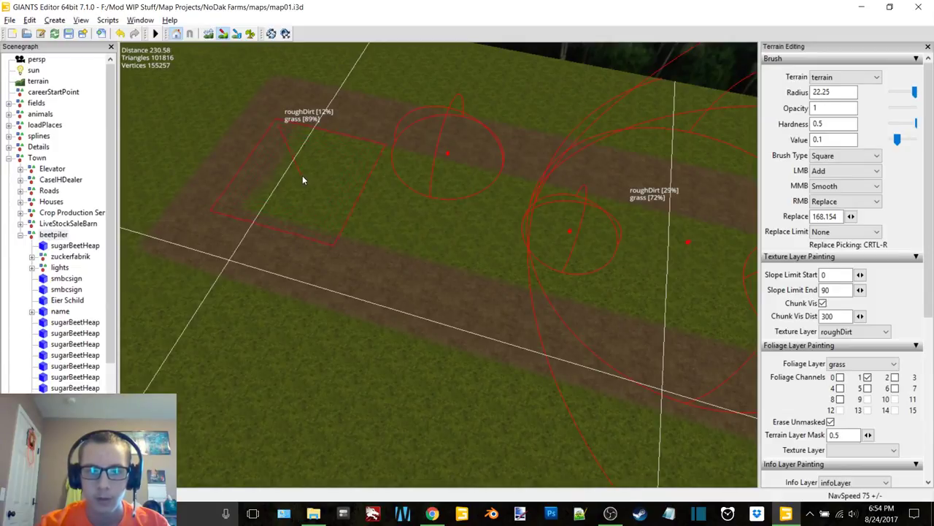
scroll(303, 176, "up", 10)
left_click_drag(305, 176, 347, 182)
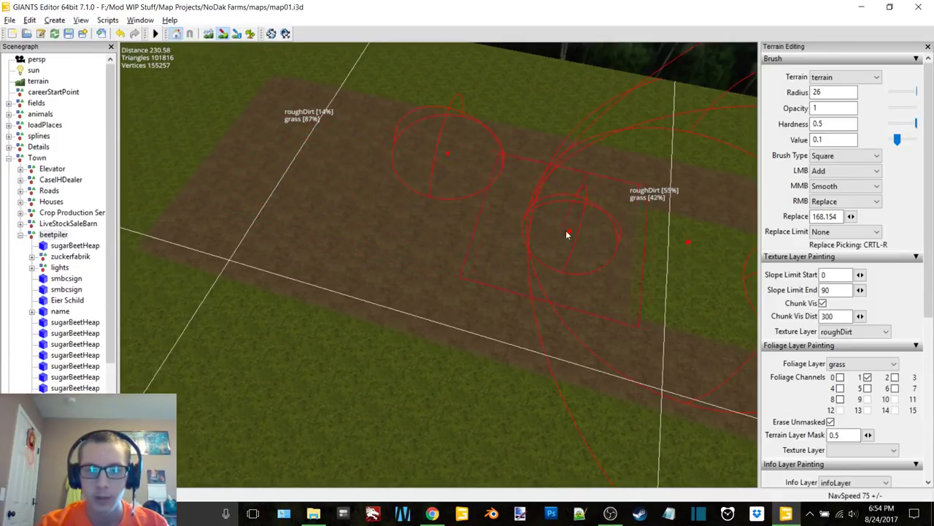
Step: Fill the remaining grass between the two strips with roughDirt, through to the entrance driveway end of the site
middle_click_drag(666, 255, 461, 219, "alt")
left_click_drag(461, 219, 493, 226, "alt")
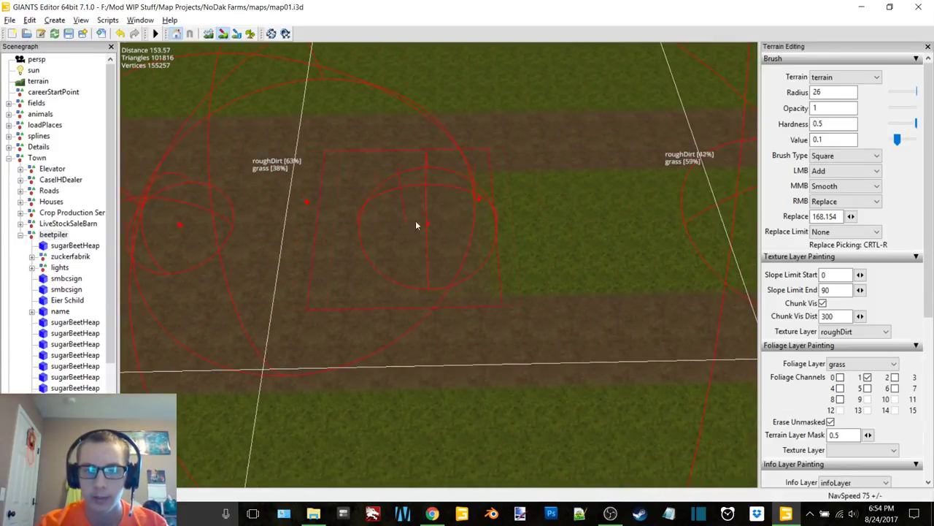
middle_click_drag(604, 209, 373, 229, "alt")
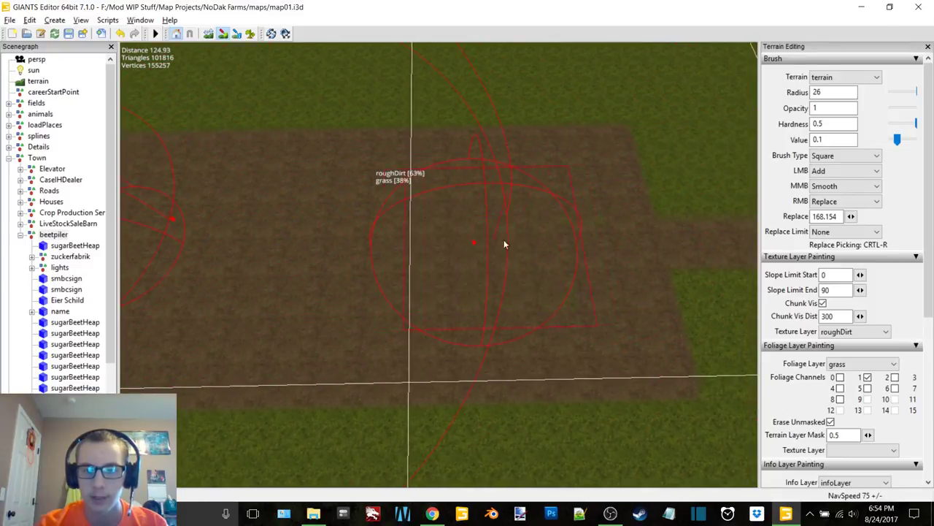
right_click_drag(529, 241, 212, 157)
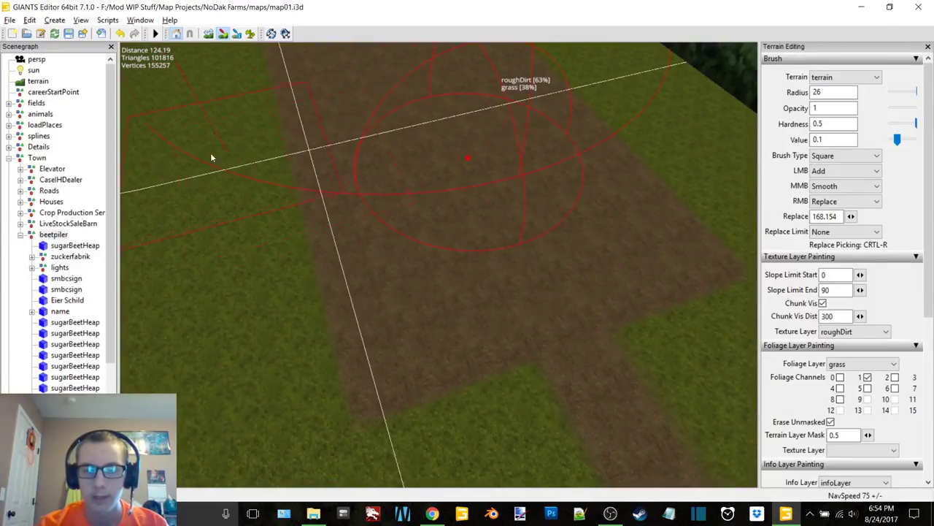
Step: Turn the beetpiler group's visibility back on and clear the selection
left_click(140, 20)
left_click(157, 46)
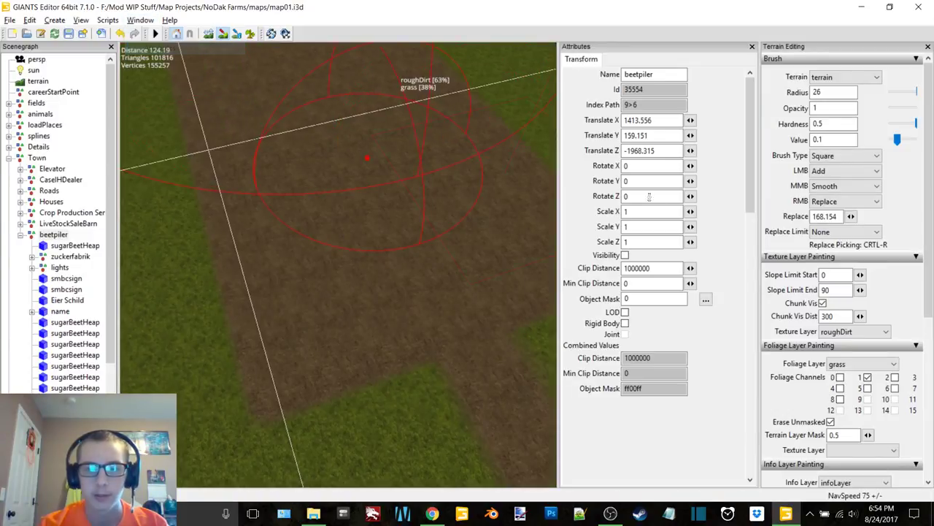
left_click(626, 255)
left_click(753, 46)
middle_click_drag(620, 318, 454, 177, "alt")
left_click_drag(511, 187, 475, 172, "alt")
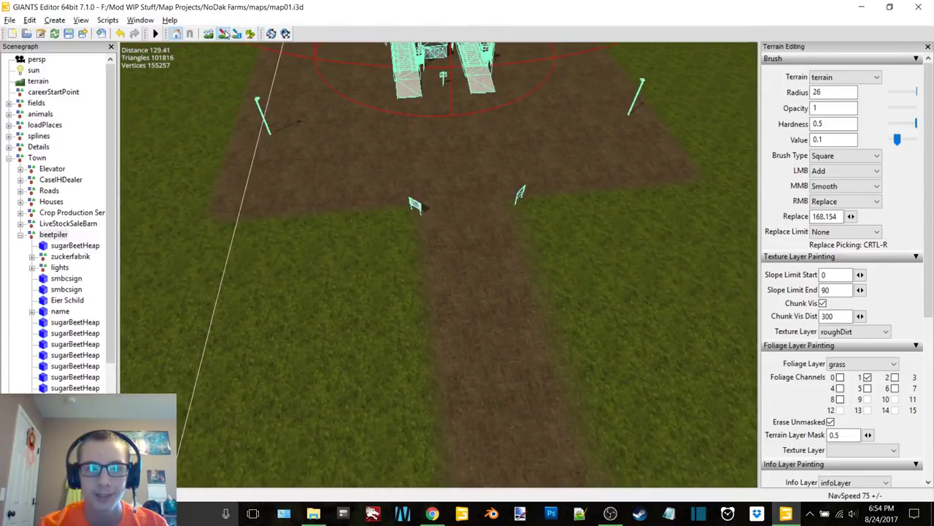
left_click(390, 239)
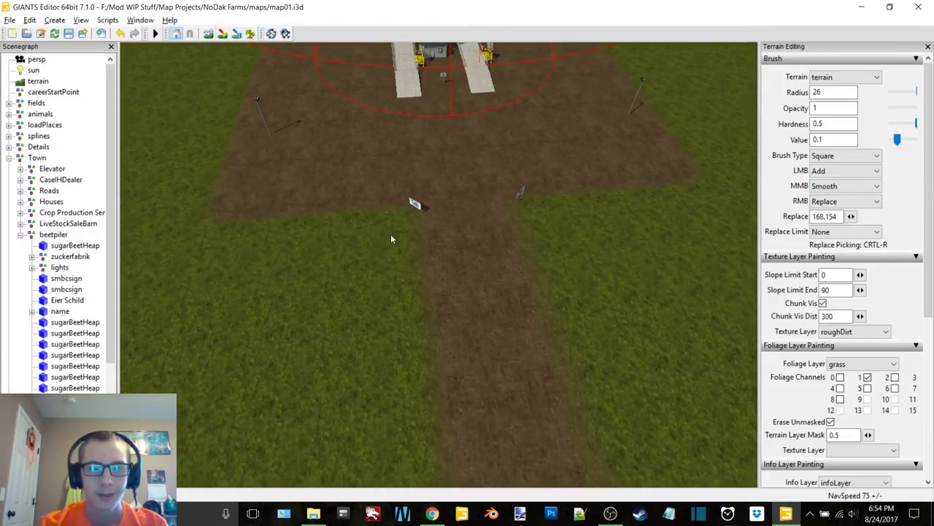
Step: Move one smbcsign from the lot entrance to the grass beside the driveway, close to the paved road
left_click(417, 208)
left_click_drag(417, 208, 458, 233, "alt")
middle_click_drag(458, 233, 460, 147, "alt")
scroll(473, 164, "up", 3)
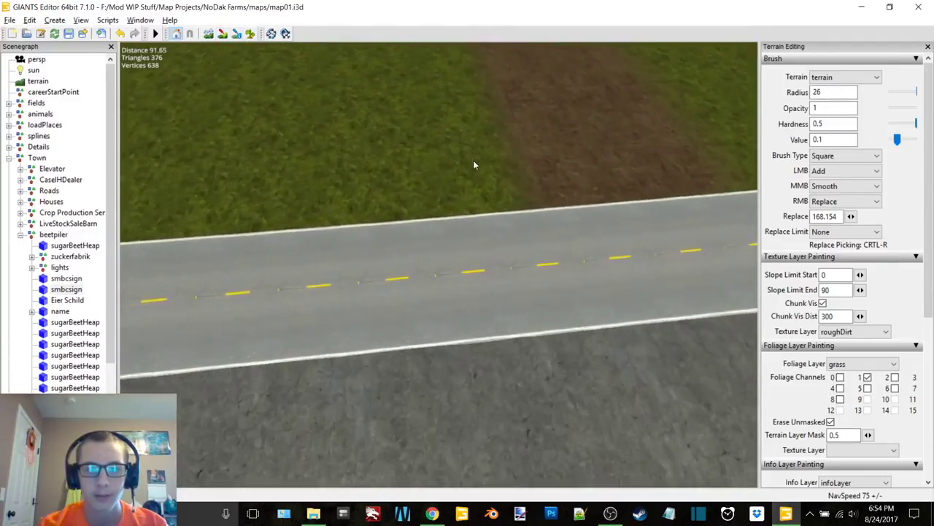
right_click_drag(473, 160, 482, 118)
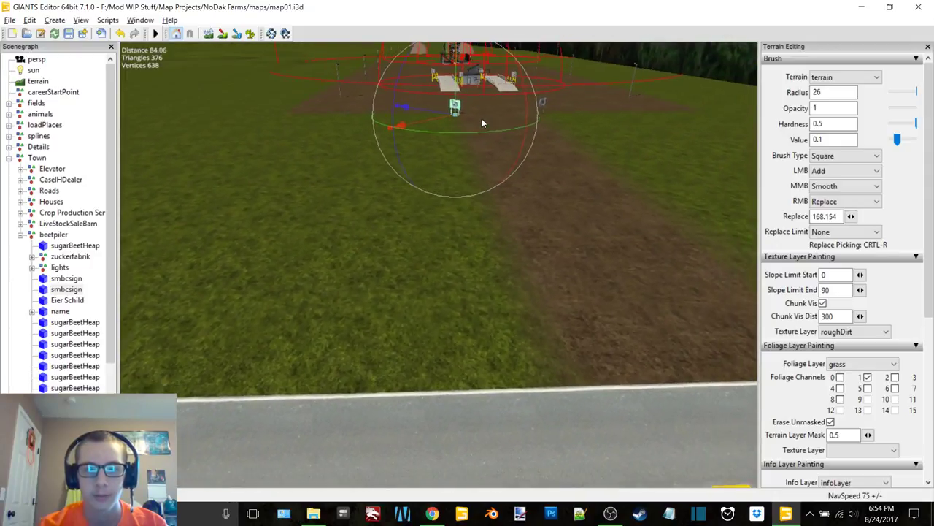
key("ctrl+b")
left_click(478, 308)
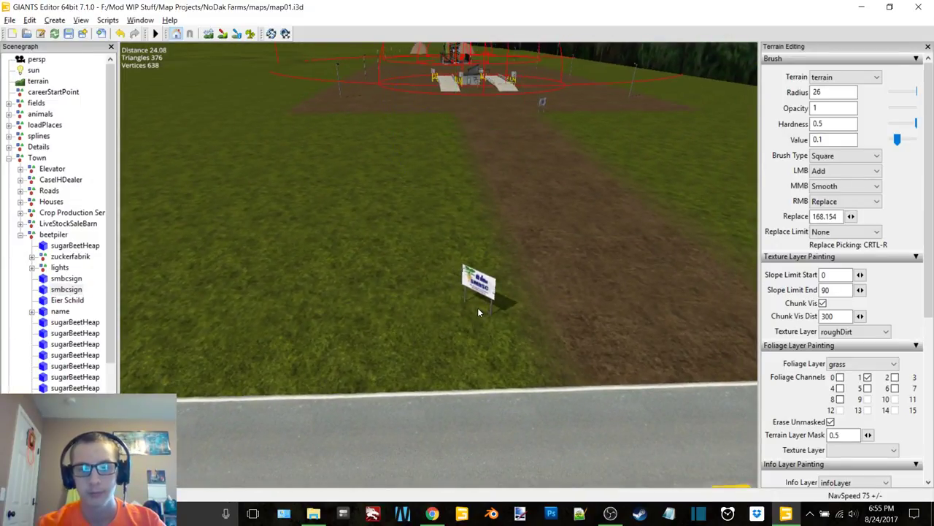
left_click(477, 307)
Step: Copy the roadside sign's position to the other smbcsign: Translate X 133.103, Y 8.069, Z 22.283
middle_click_drag(528, 288, 488, 278, "alt")
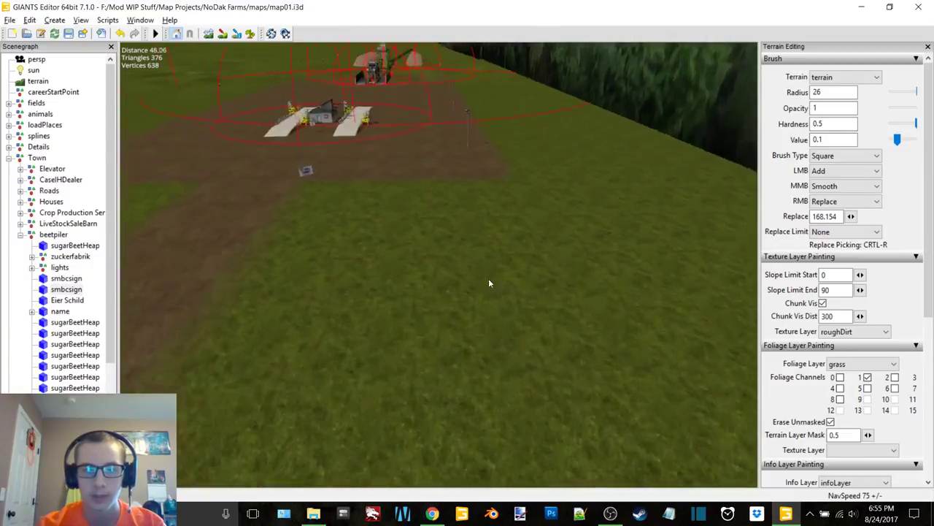
right_click_drag(489, 283, 407, 162)
left_click(408, 153)
left_click_drag(410, 161, 495, 262, "alt")
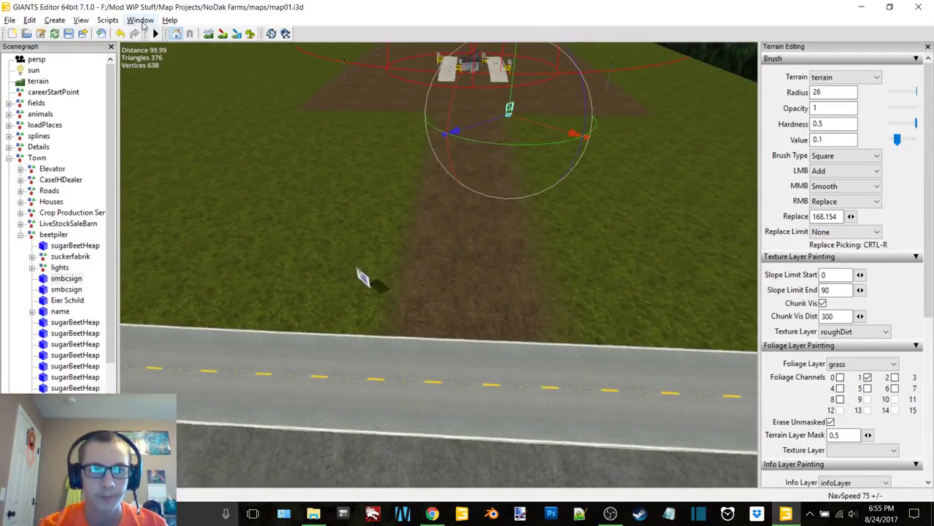
left_click(140, 20)
left_click(157, 50)
left_click(67, 289)
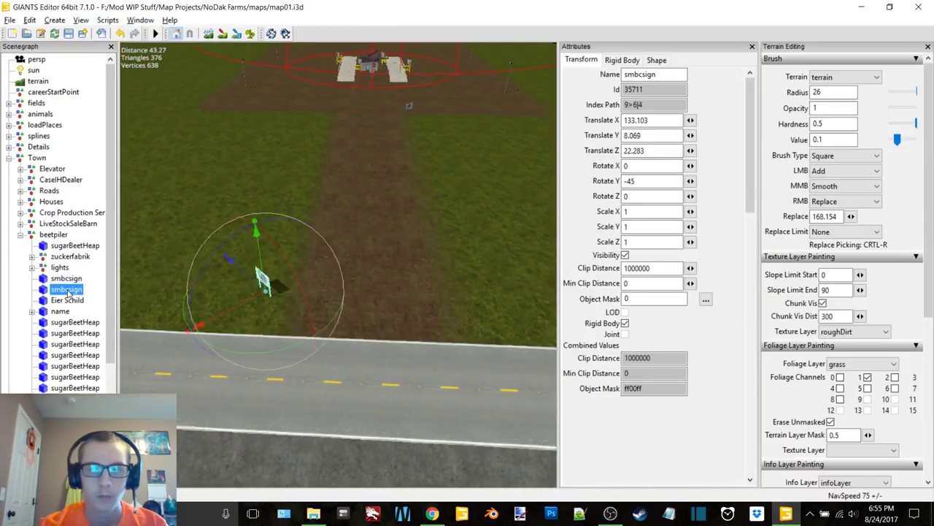
left_click_drag(670, 123, 599, 125)
key("ctrl+c")
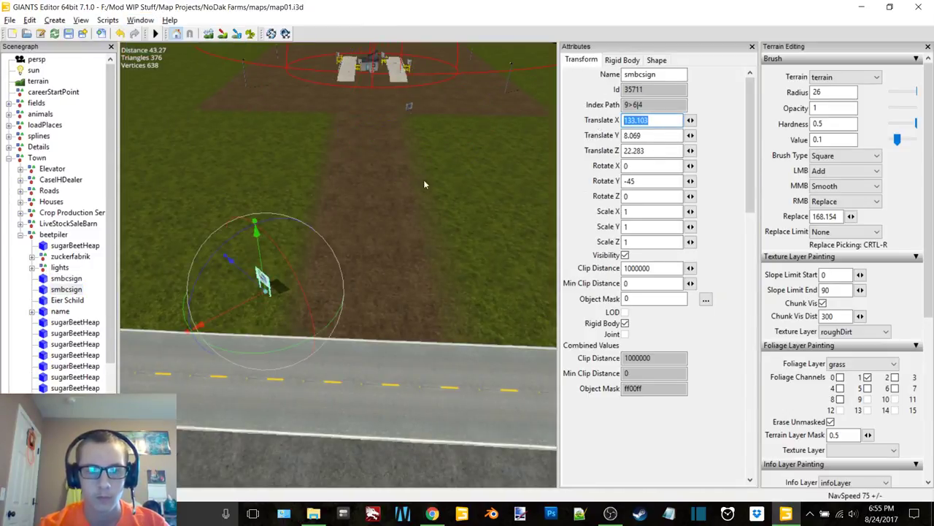
left_click(66, 278)
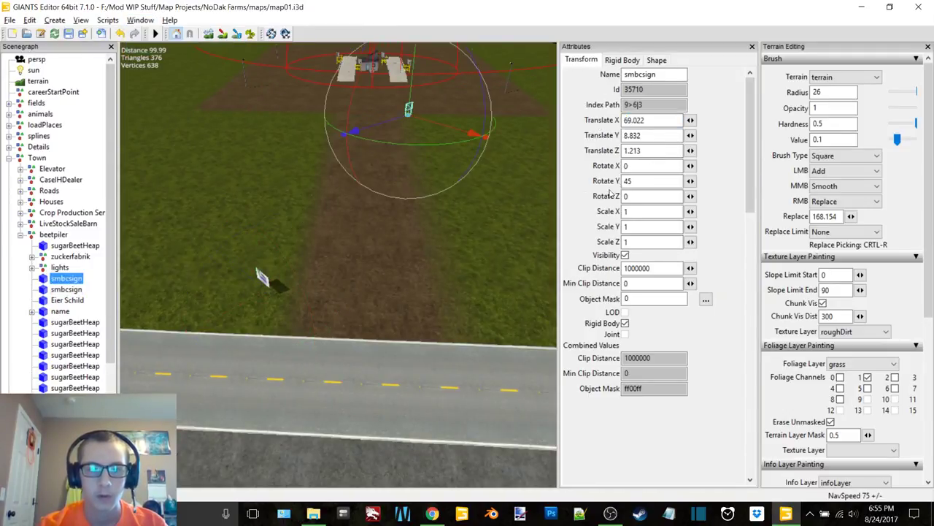
left_click_drag(659, 119, 600, 124)
key("ctrl+v")
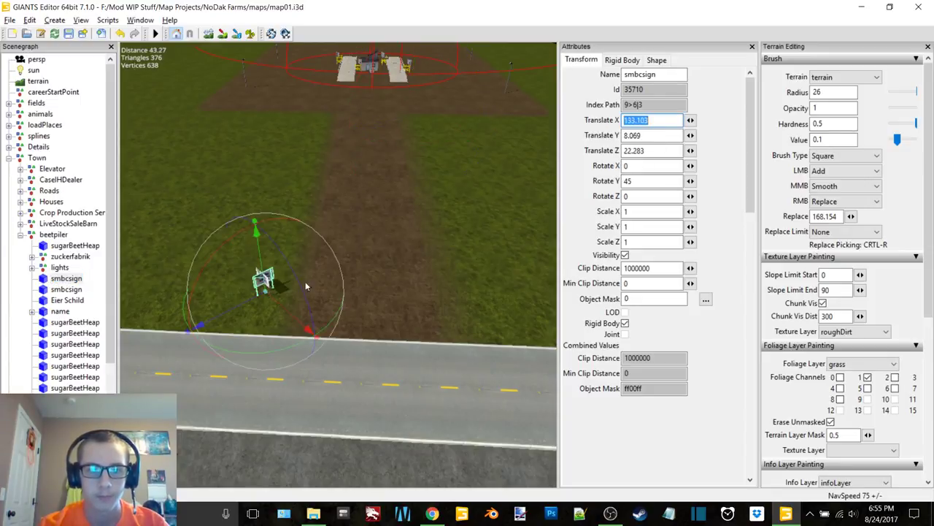
Step: Move the selected smbcsign across the driveway to the opposite grass, about Translate Z -2.992, and set its Rotate Y to 45
double_click(659, 180)
type("90")
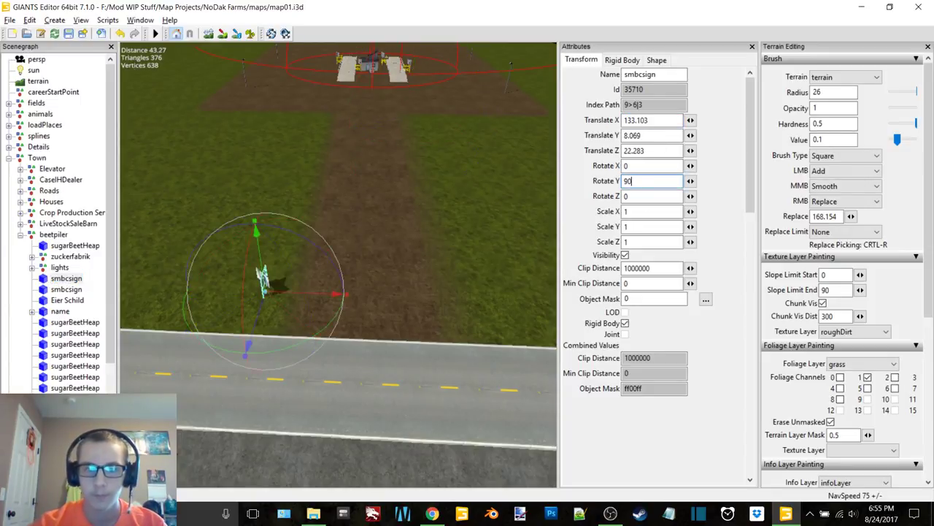
left_click_drag(302, 293, 633, 218)
double_click(644, 180)
type("45")
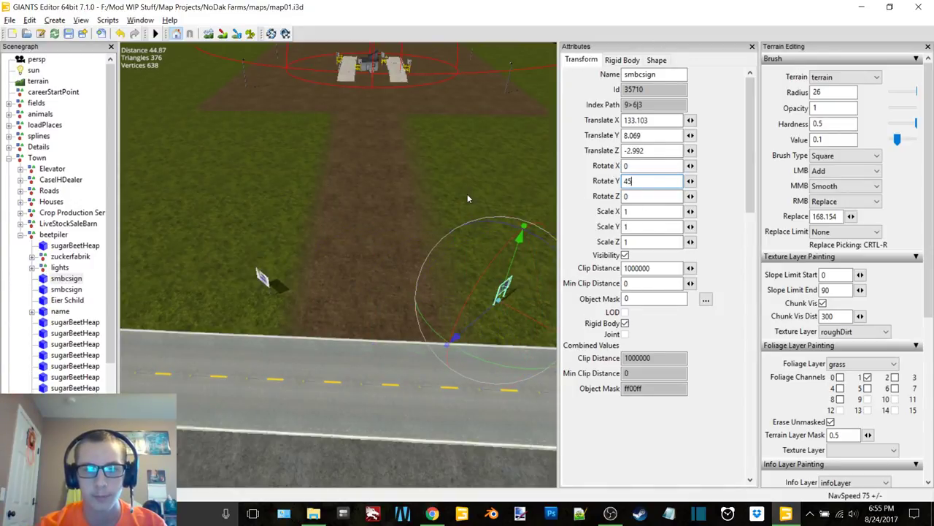
Step: Nudge the sign slightly closer to the driveway, about Translate Z -2.1, try Rotate Y 90, then set it to 45 and close its attributes
scroll(449, 198, "down", 3)
double_click(628, 181)
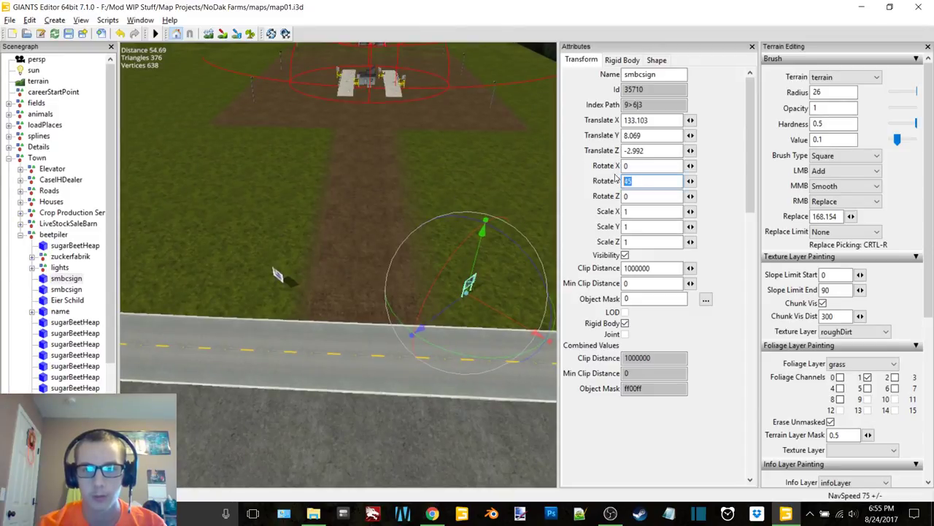
type("90")
left_click_drag(522, 300, 514, 298)
left_click_drag(652, 181, 606, 180)
type("45")
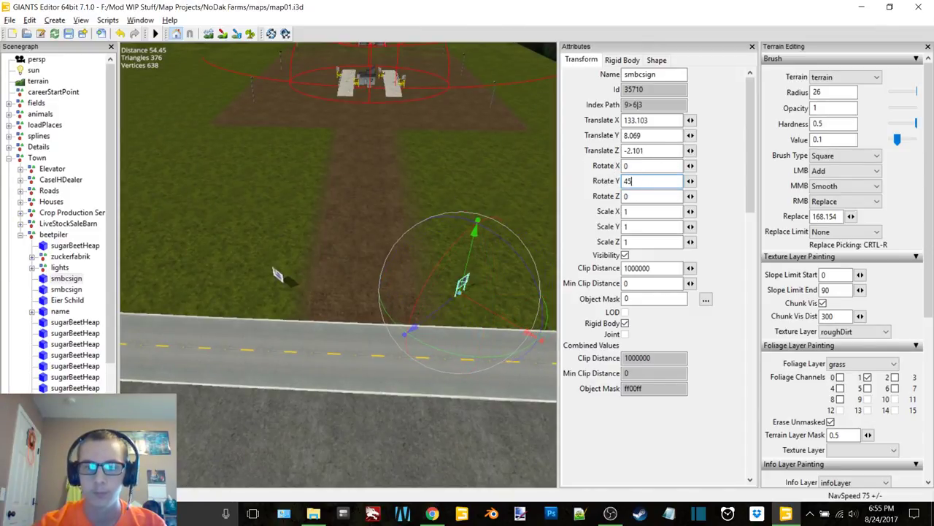
left_click(85, 315)
left_click(752, 46)
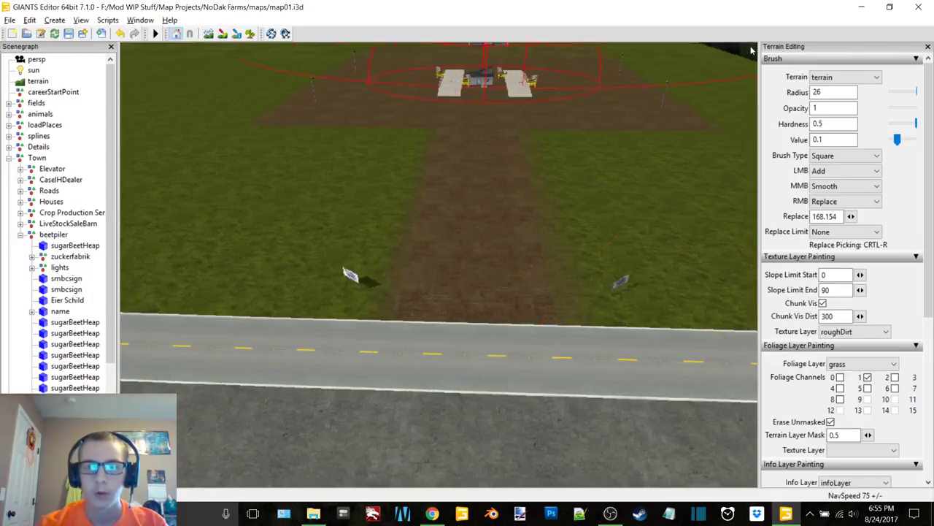
Step: Inspect the sign placement at the driveway entrance and how the beetpiler scale ramps meet the surrounding dirt
scroll(476, 173, "down", 3)
scroll(487, 177, "up", 4)
left_click_drag(487, 177, 460, 221, "alt")
right_click_drag(459, 216, 599, 465)
left_click(610, 513)
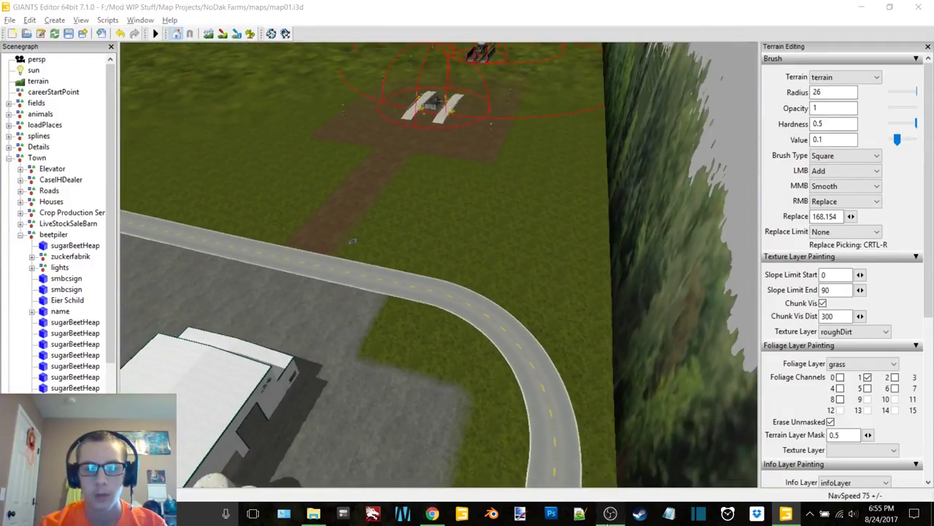
left_click(632, 49)
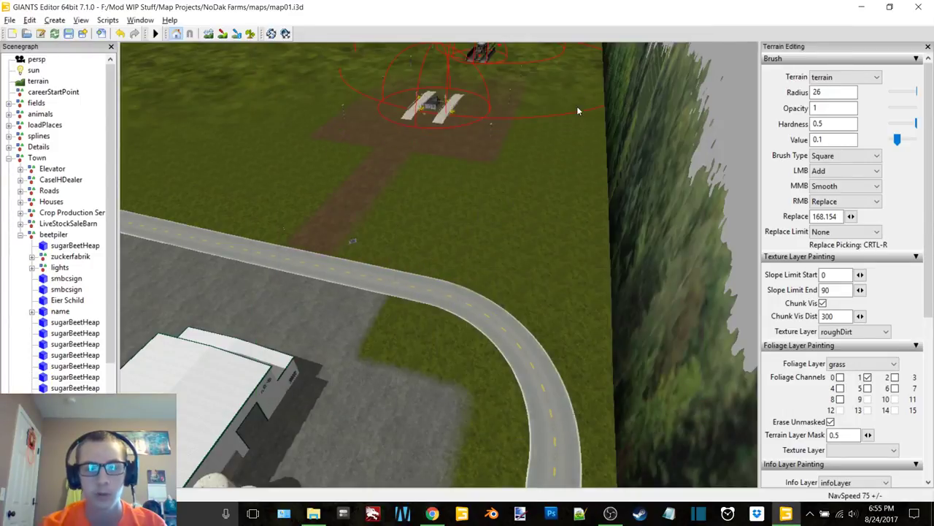
right_click_drag(443, 225, 436, 372)
left_click_drag(635, 246, 446, 234, "alt")
scroll(429, 247, "up", 4)
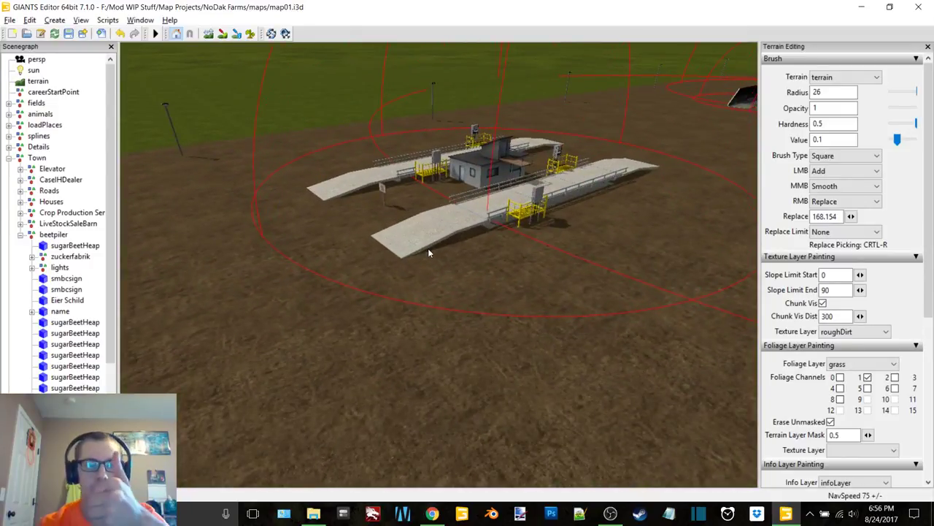
right_click_drag(428, 249, 460, 246, "alt")
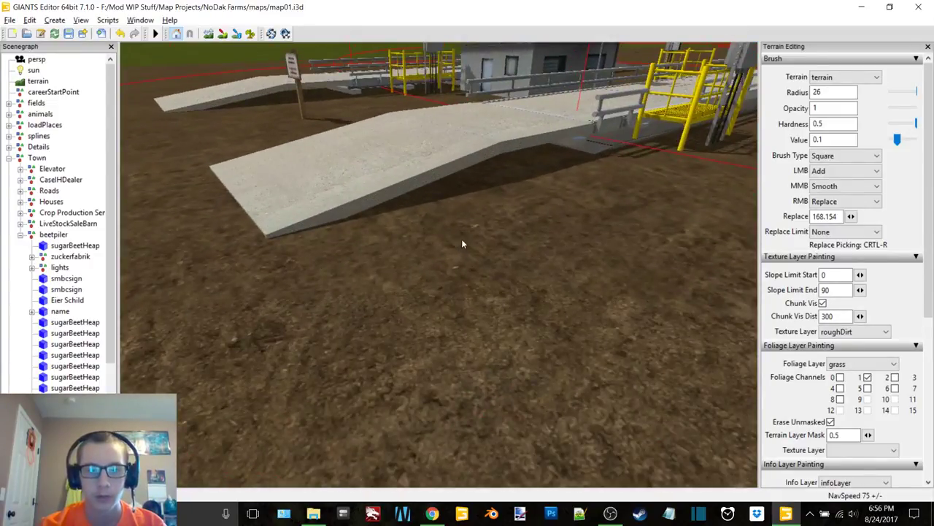
middle_click_drag(462, 239, 435, 251, "alt")
right_click_drag(435, 251, 421, 253, "alt")
left_click_drag(421, 253, 397, 232, "alt")
Step: Activate terrain sculpting and reduce the square brush radius to 7 for work on the dirt beside the scale ramps
left_click(207, 36)
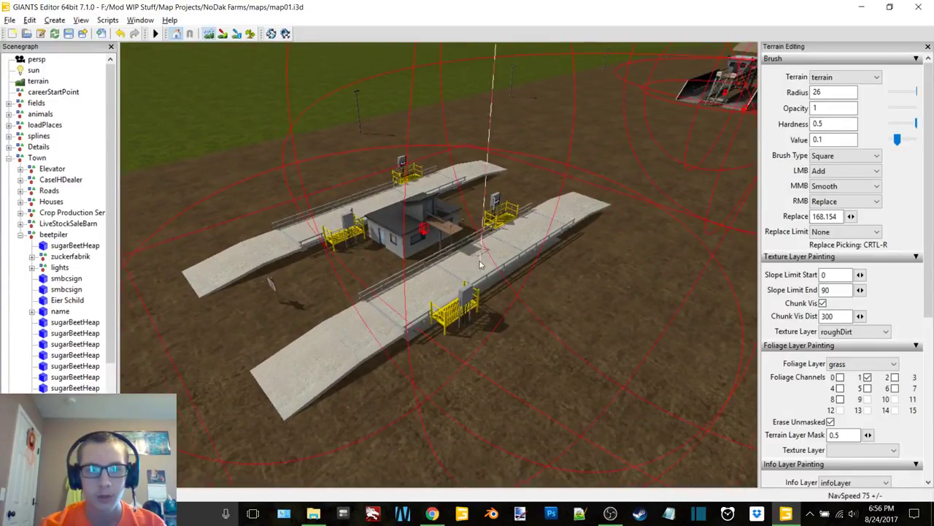
mouse_move(479, 263)
left_mouse_down("alt")
mouse_move(492, 272)
mouse_move(475, 254)
left_mouse_up("alt")
scroll(476, 255, "down", 5)
scroll(475, 257, "down", 4, "shift")
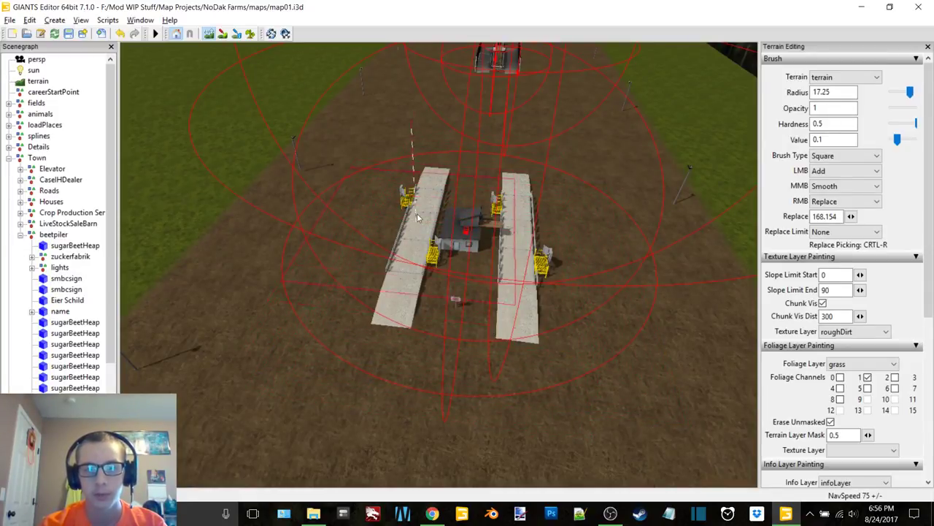
scroll(514, 289, "down", 2)
middle_click_drag(514, 289, 466, 277, "alt")
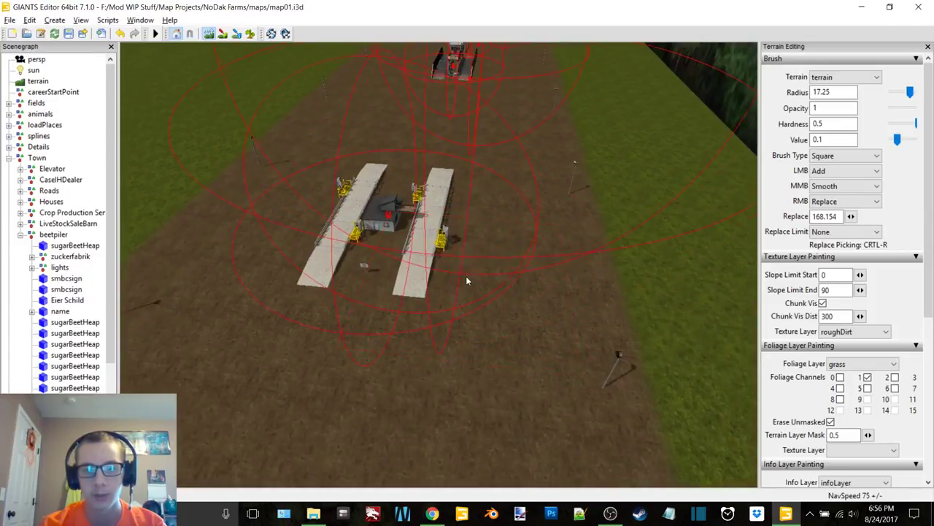
scroll(492, 303, "down", 11, "shift")
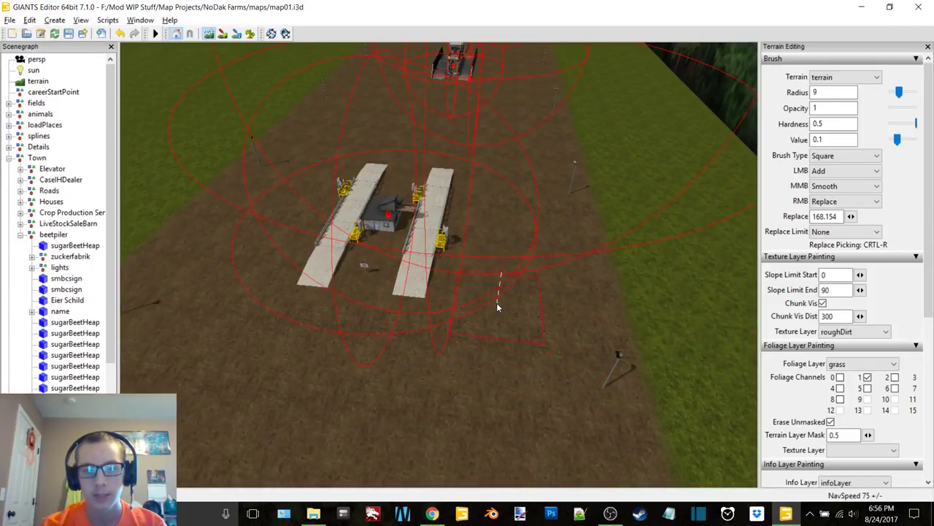
scroll(496, 302, "down", 2, "shift")
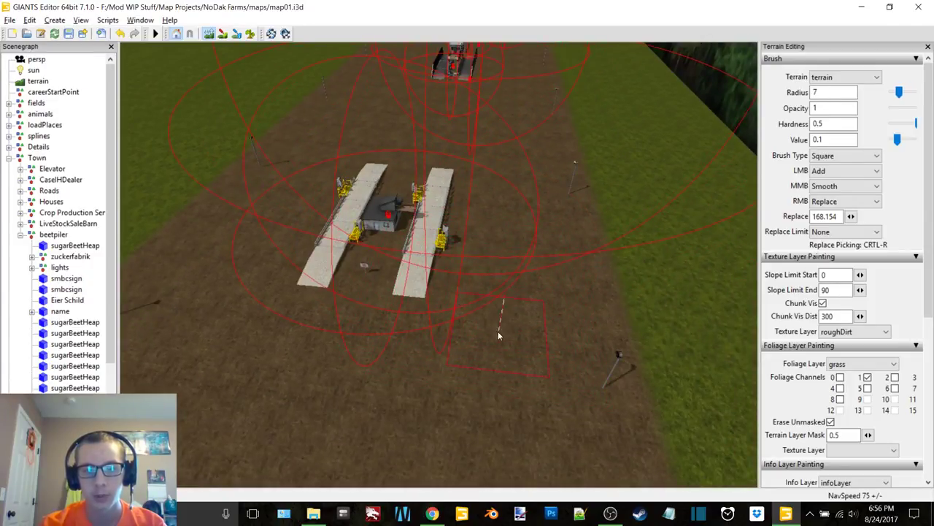